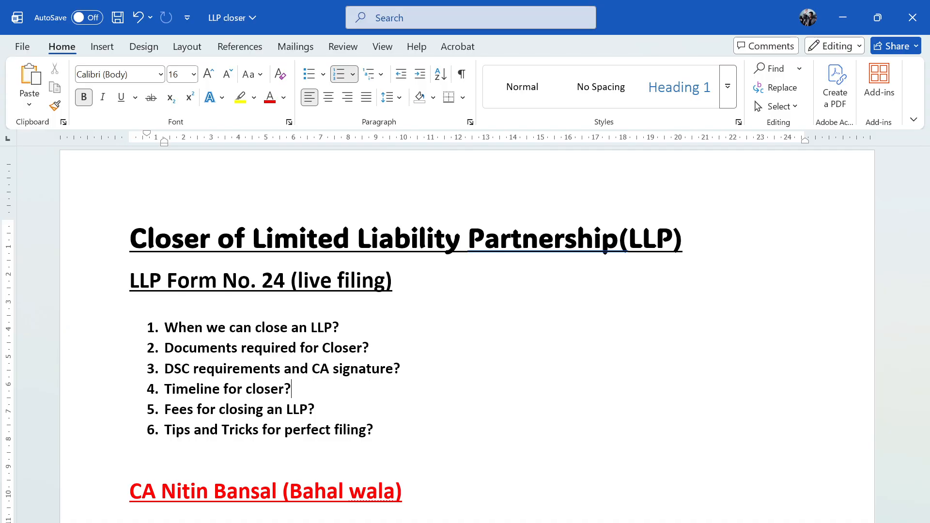
# - Review the LLP closer notes on Form No. 24 in Word, then switch to the MCA portal in Edge
pyautogui.moveTo(253, 240); pyautogui.dragTo(672, 246)
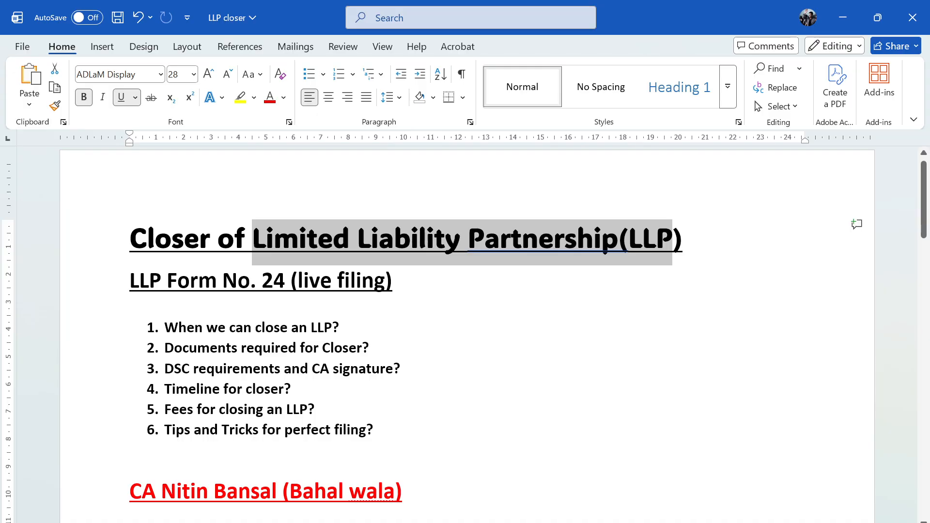
pyautogui.scroll(-10, 467, 335)
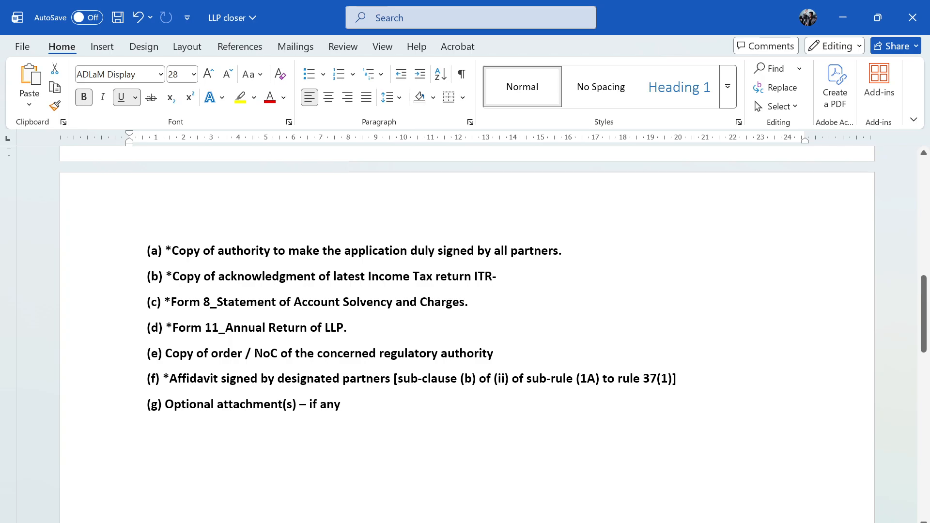
pyautogui.scroll(-8, 467, 334)
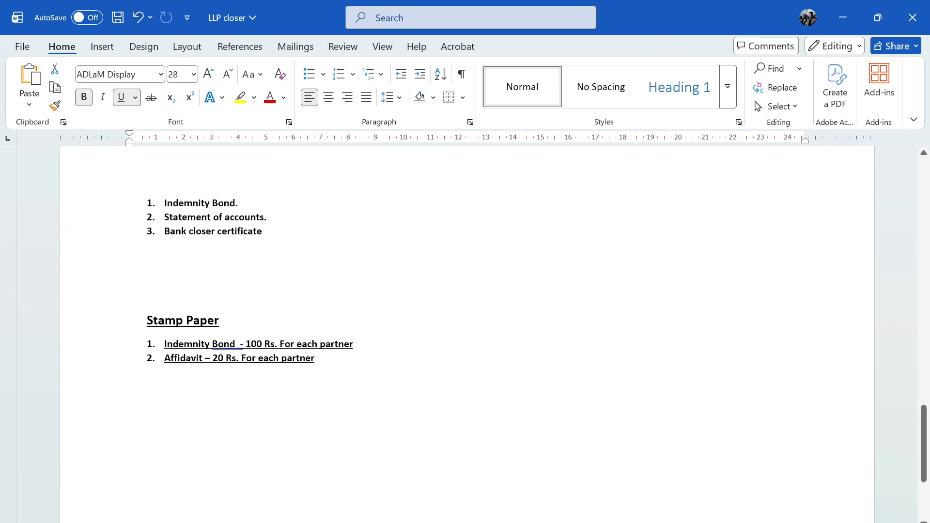
pyautogui.scroll(15, 467, 334)
pyautogui.scroll(4, 467, 334)
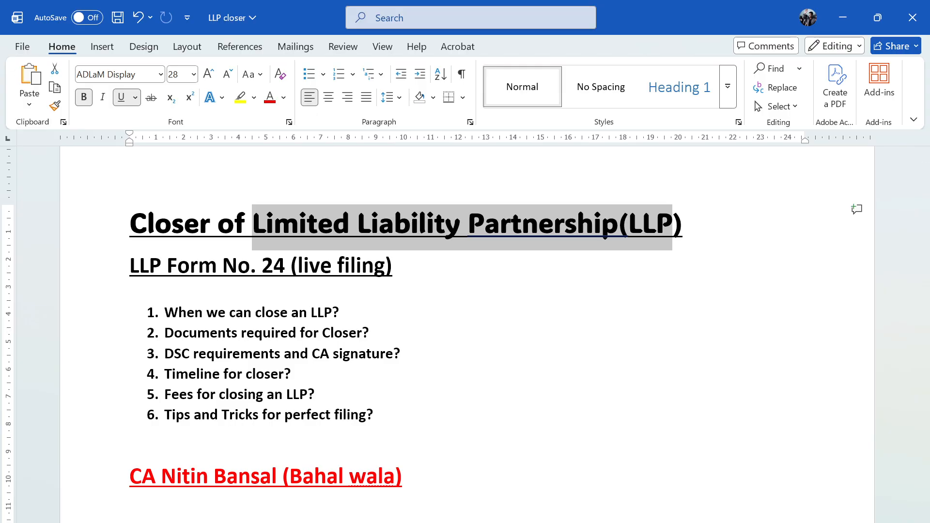
pyautogui.hotkey('alt', 'Tab')
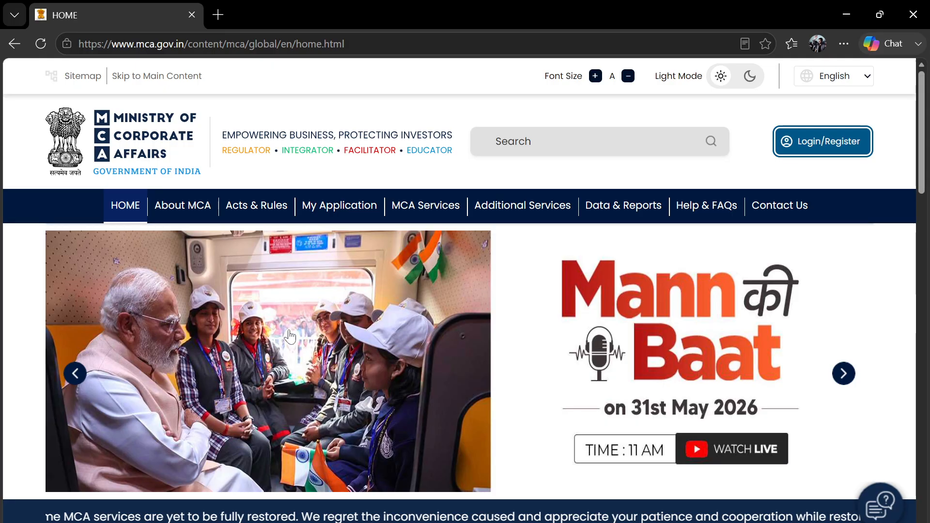
# - Sign in to the MCA portal with the account's User ID and password
pyautogui.click(121, 208)
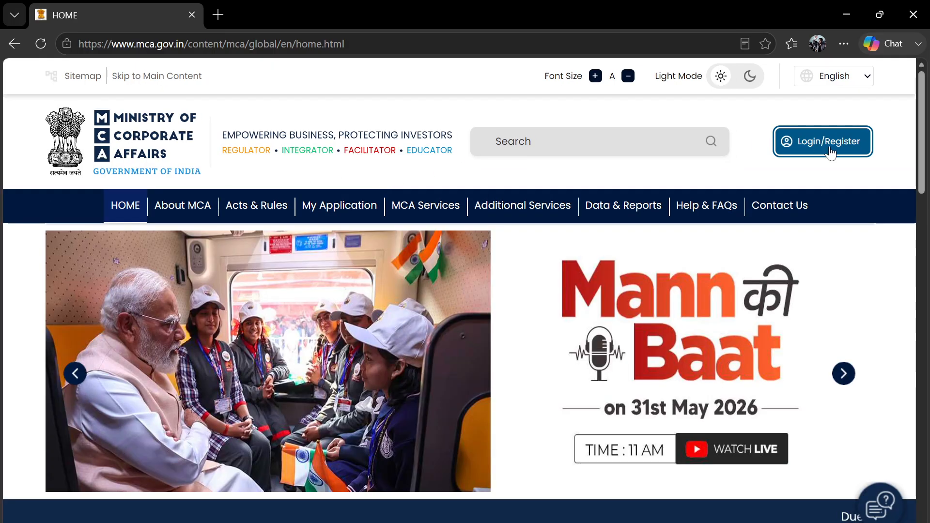
pyautogui.click(834, 150)
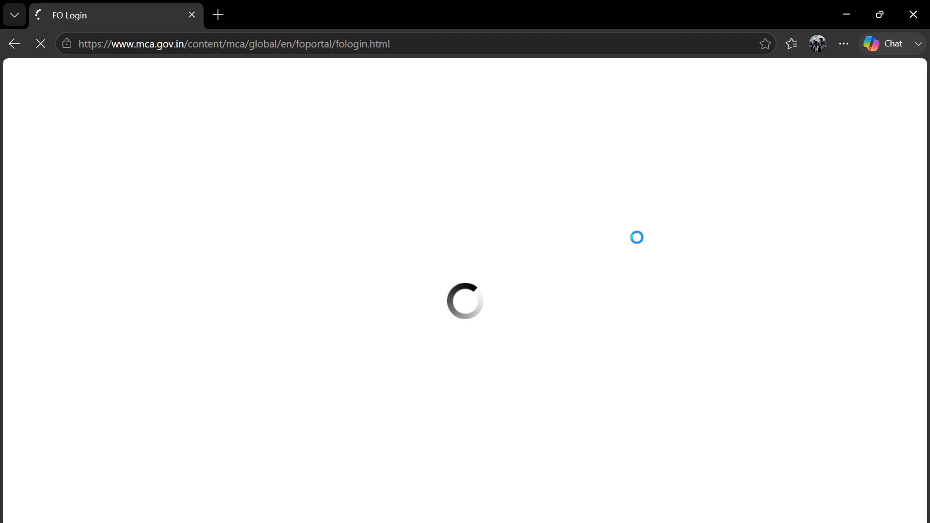
pyautogui.scroll(-2, 402, 410)
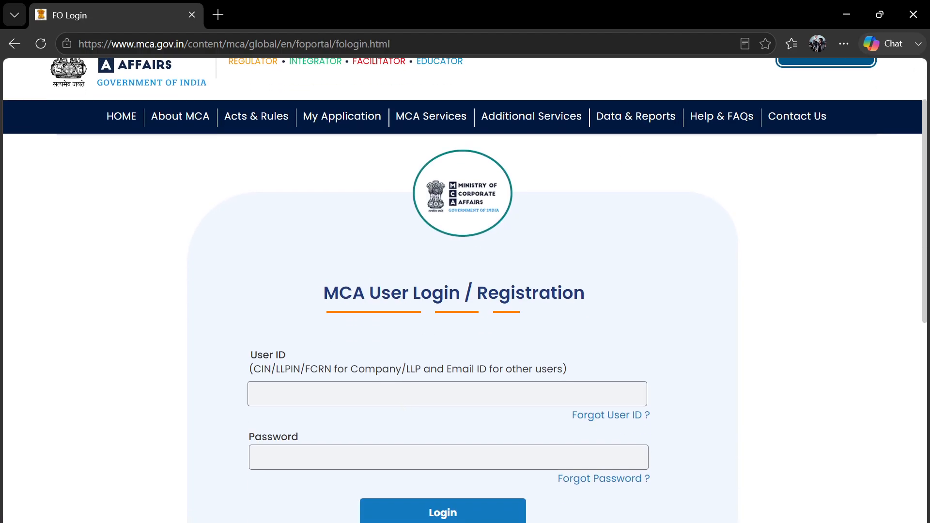
pyautogui.scroll(-1, 546, 329)
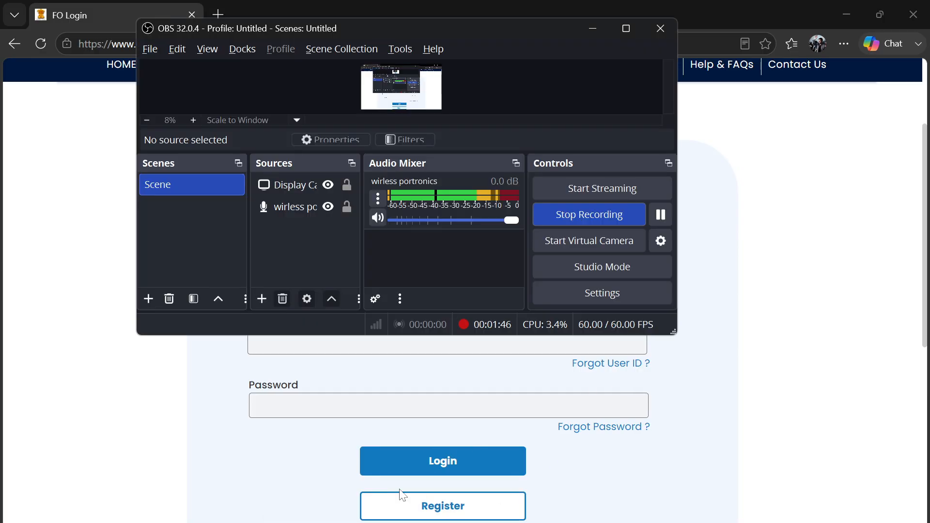
pyautogui.click(663, 215)
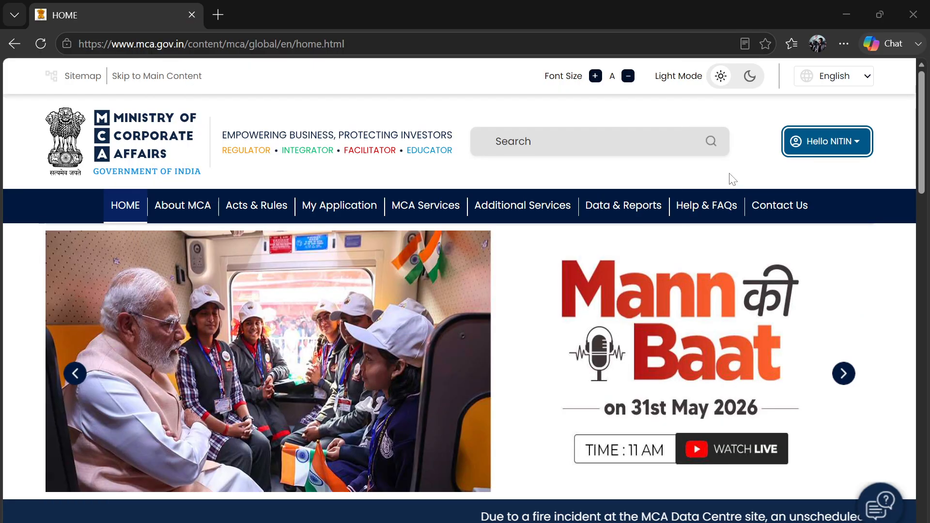
pyautogui.moveTo(624, 205)
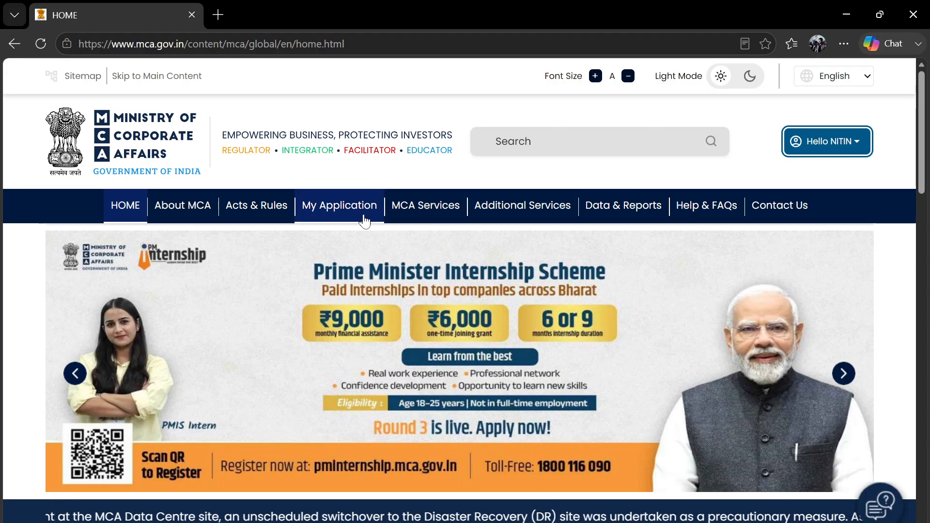
# - Open 'Form 24 - Application for striking off name' from MCA Services > LLP e-Filing
pyautogui.moveTo(415, 210)
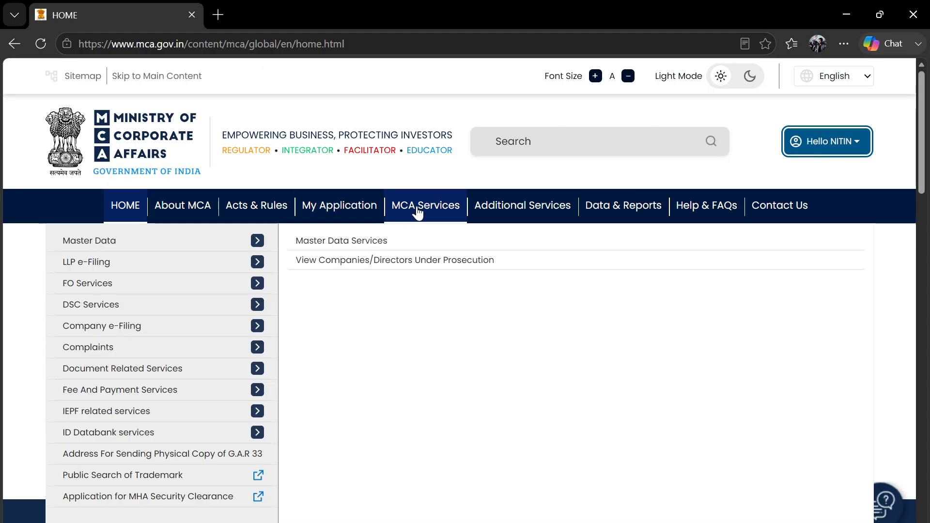
pyautogui.moveTo(199, 266)
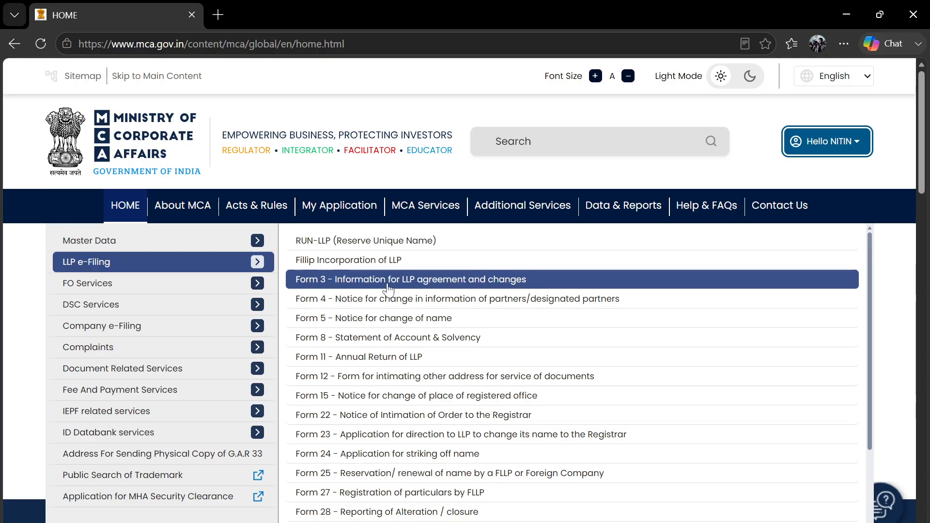
pyautogui.click(407, 455)
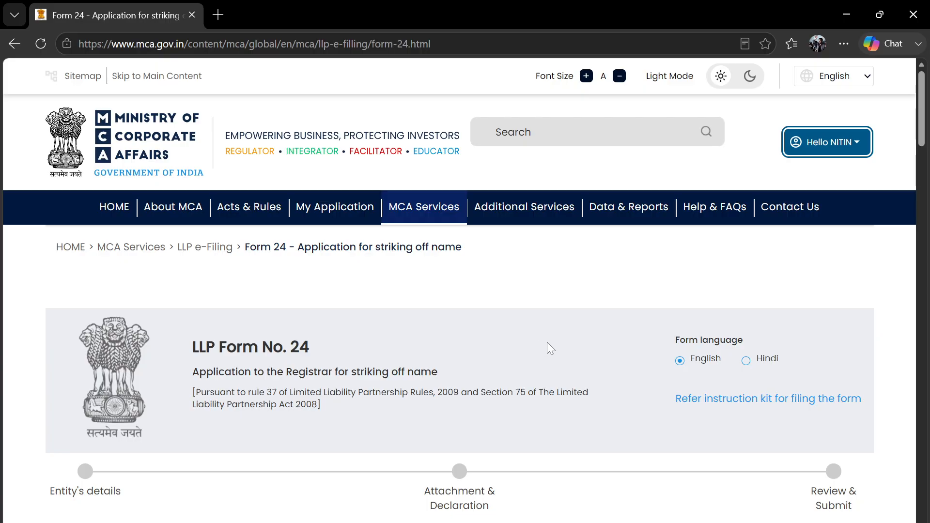
pyautogui.scroll(-1, 548, 341)
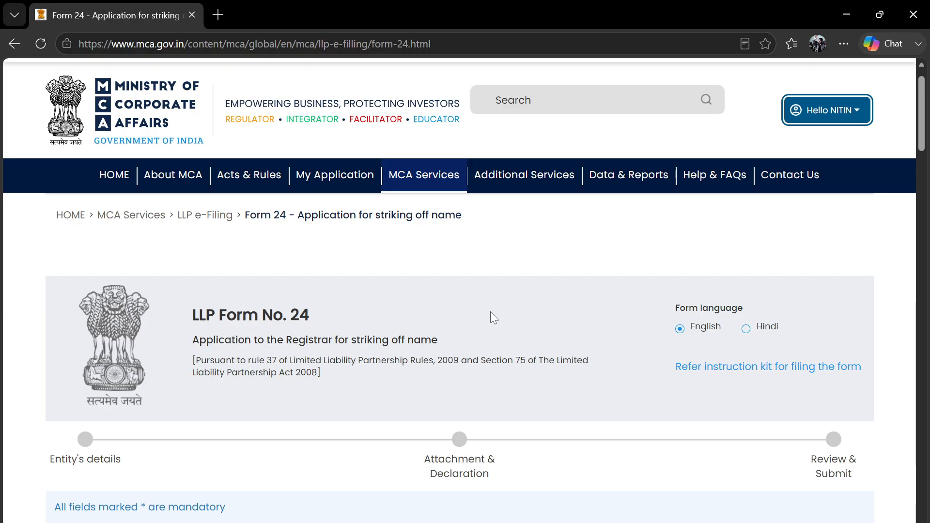
pyautogui.moveTo(348, 339); pyautogui.dragTo(447, 344)
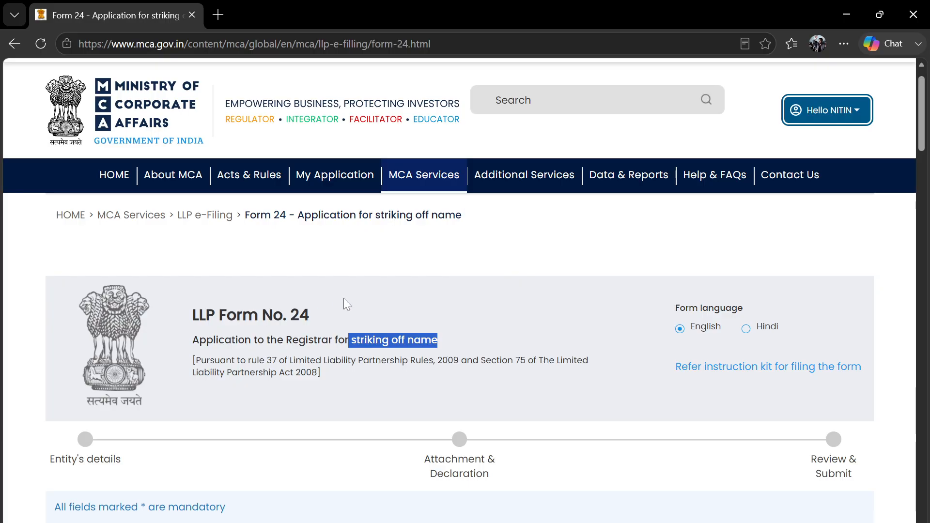
pyautogui.click(316, 307)
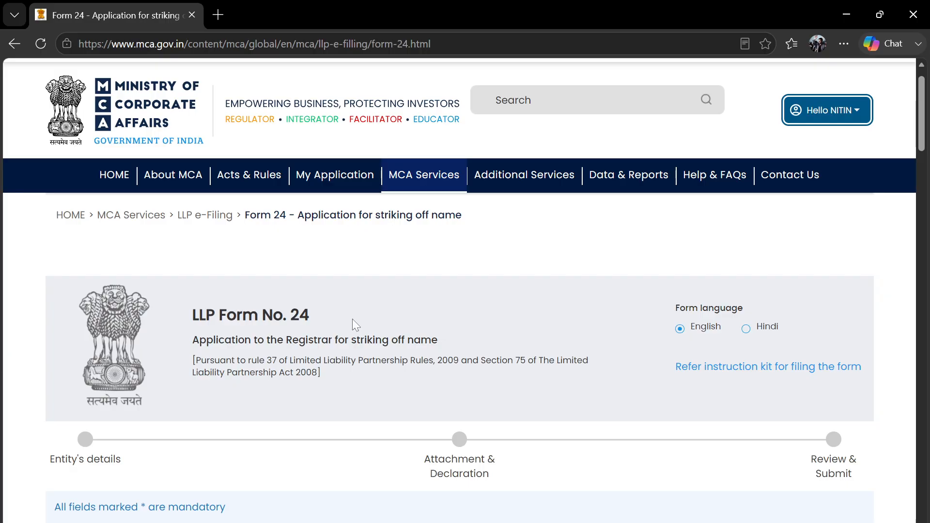
pyautogui.scroll(-1, 425, 316)
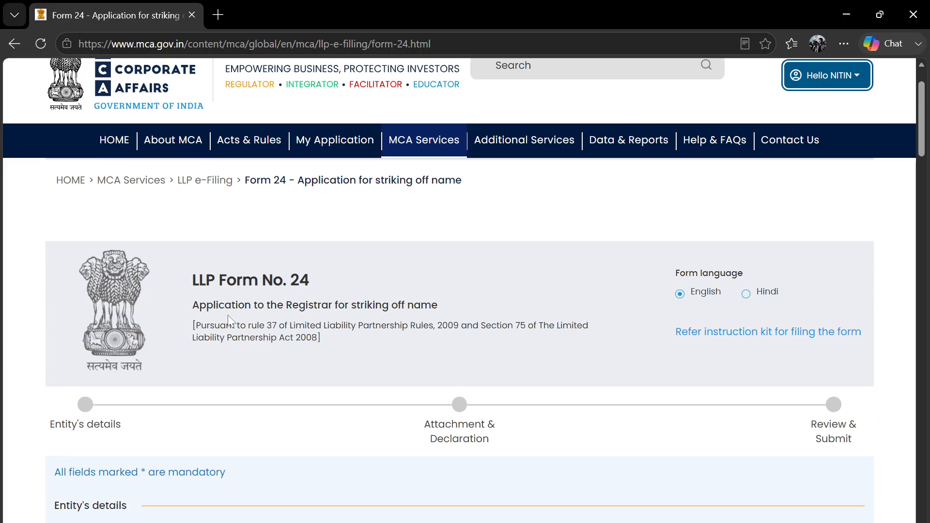
pyautogui.moveTo(193, 305); pyautogui.dragTo(439, 306)
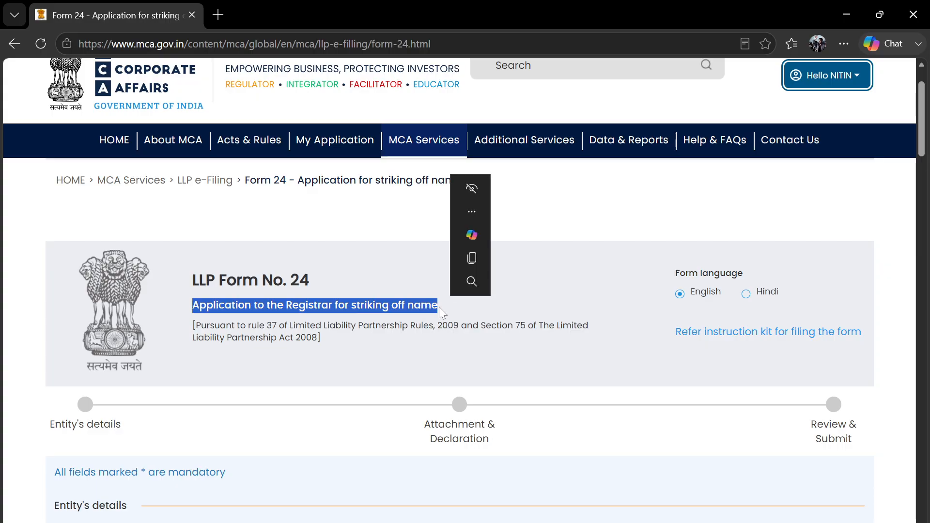
pyautogui.click(370, 354)
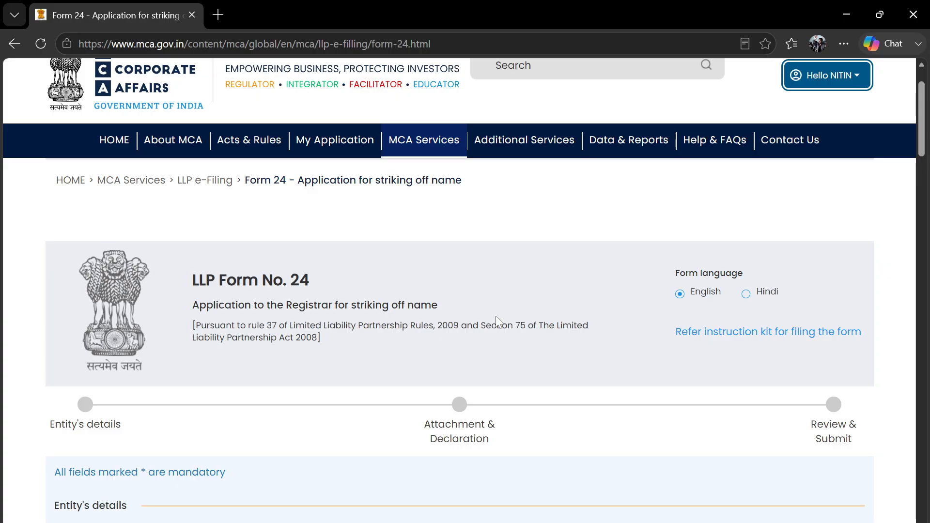
pyautogui.scroll(-1, 497, 320)
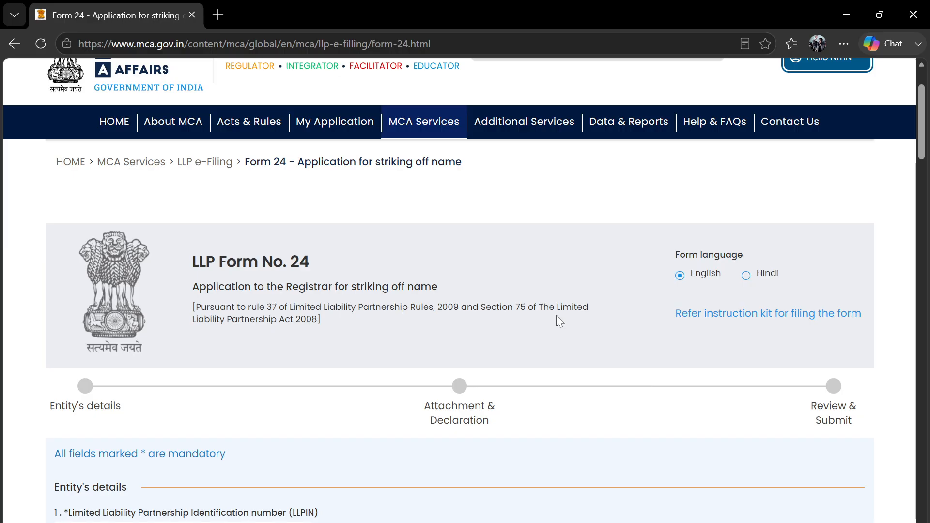
pyautogui.scroll(-1, 601, 319)
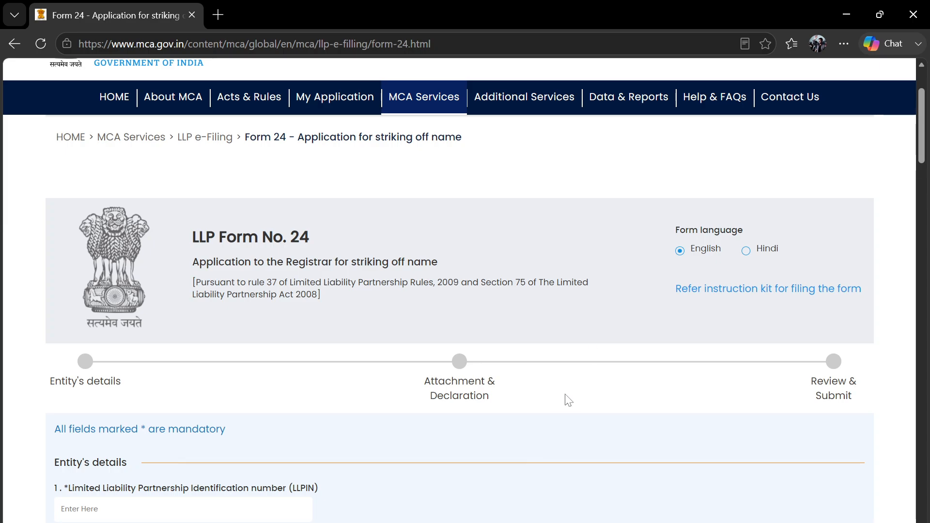
pyautogui.scroll(-1, 568, 400)
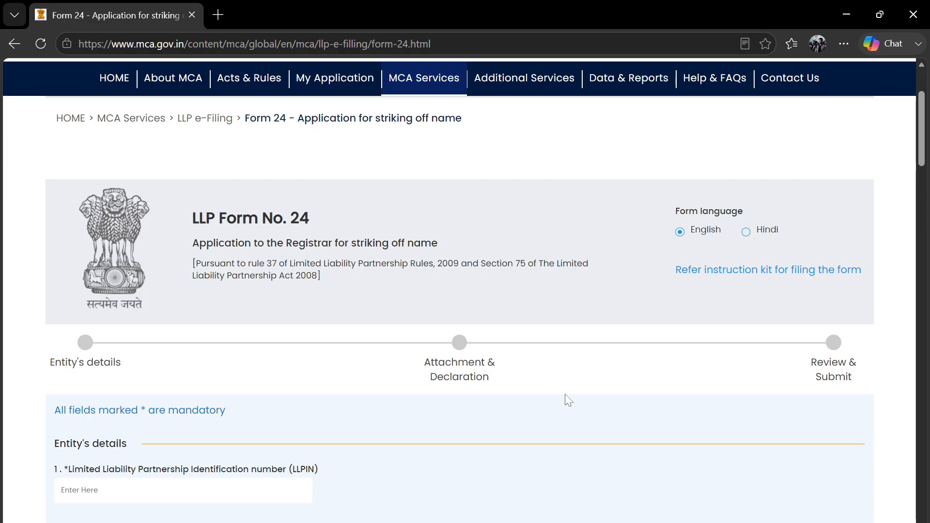
pyautogui.scroll(-1, 565, 394)
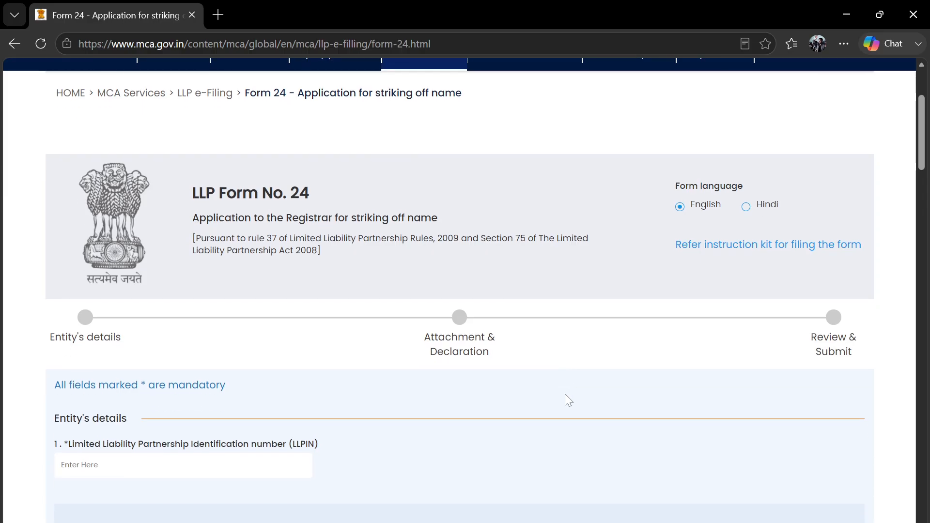
pyautogui.click(843, 44)
pyautogui.click(757, 156)
pyautogui.click(756, 156)
pyautogui.click(89, 350)
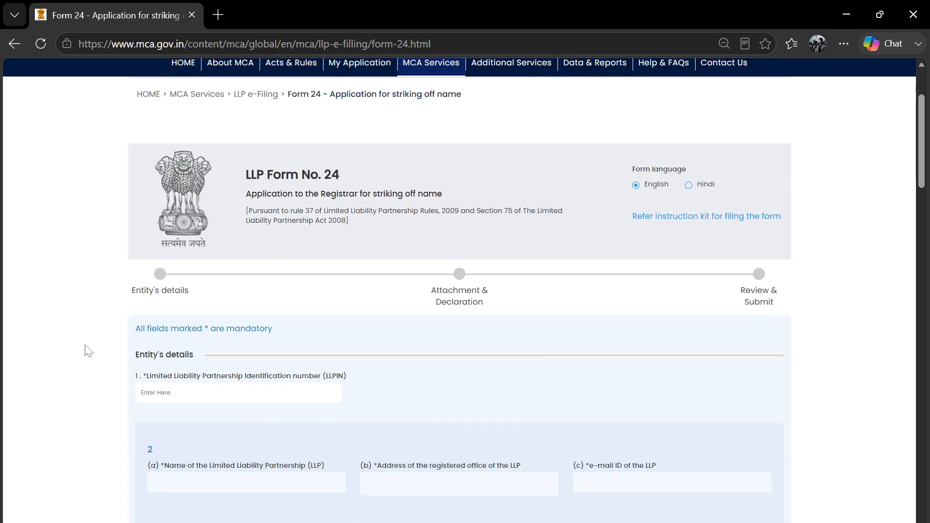
pyautogui.click(844, 44)
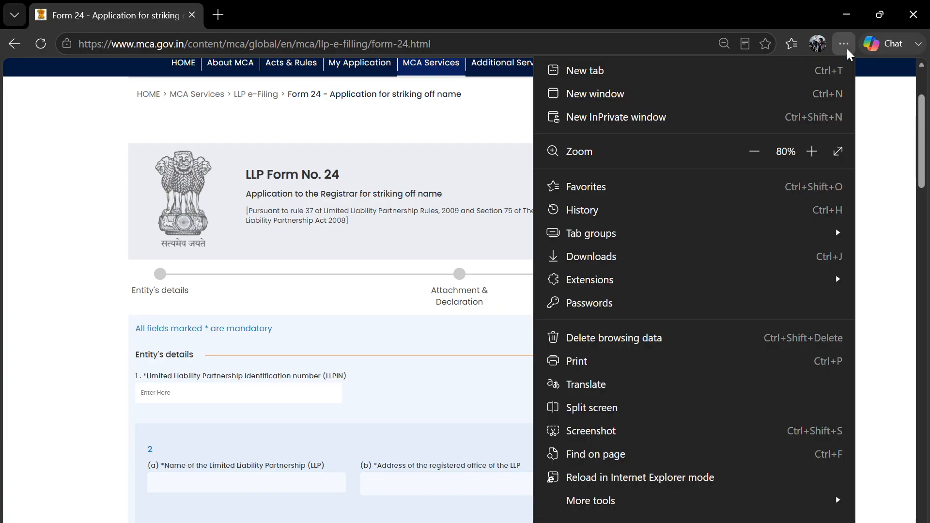
pyautogui.click(754, 151)
pyautogui.click(53, 315)
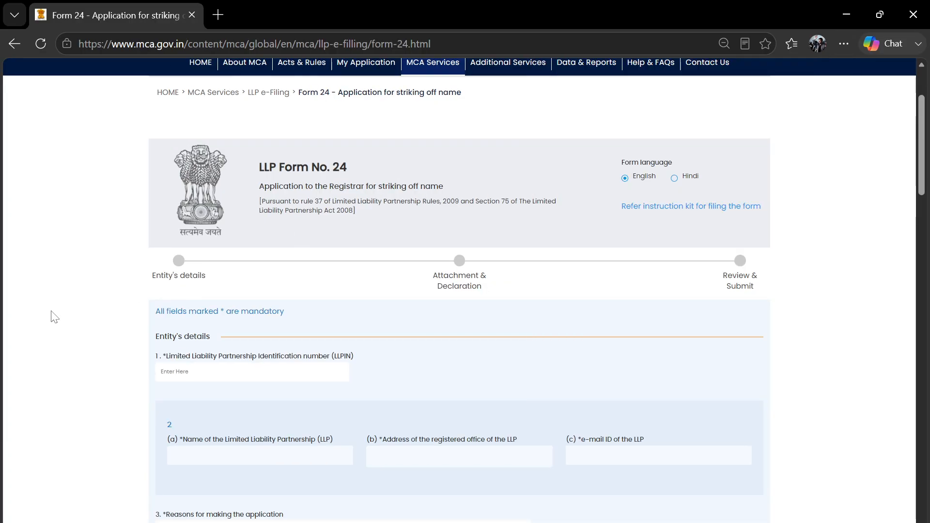
pyautogui.scroll(3, 388, 307)
pyautogui.scroll(-2, 391, 311)
pyautogui.scroll(-3, 391, 313)
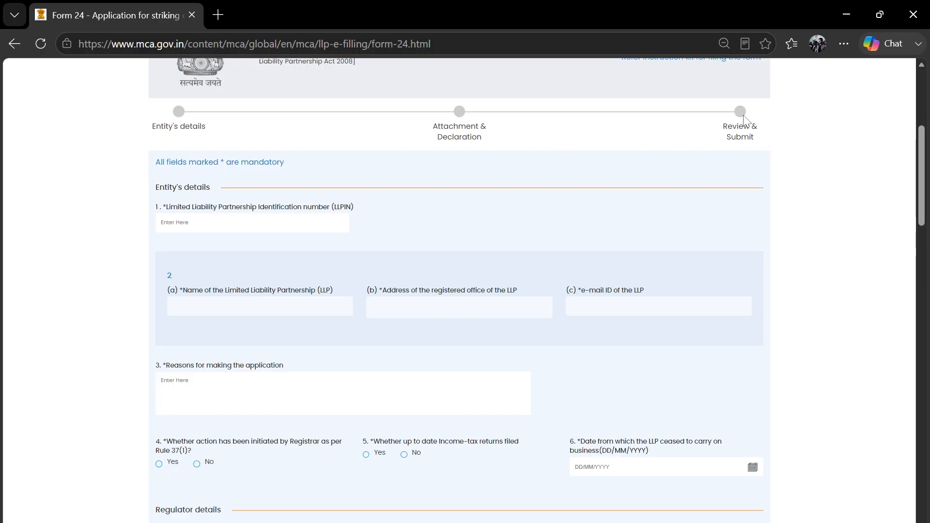
pyautogui.scroll(-2, 465, 257)
pyautogui.scroll(-5, 428, 271)
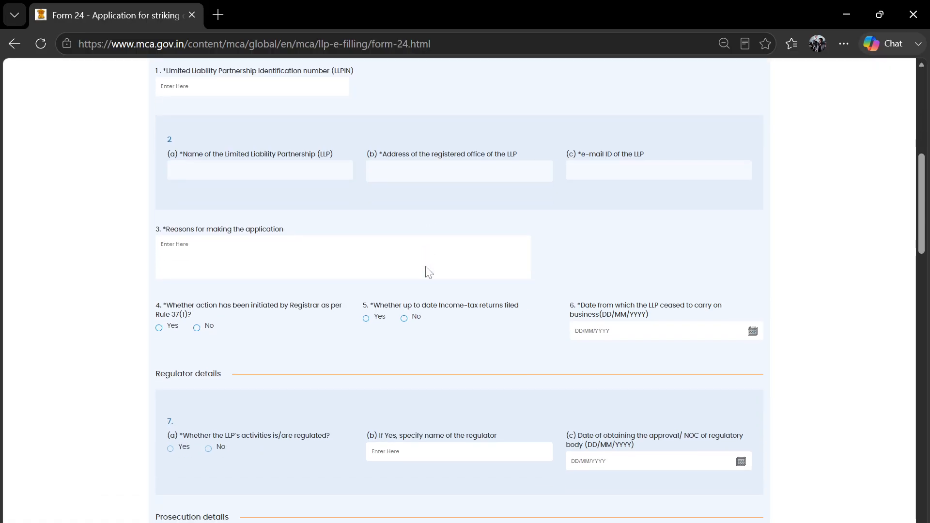
pyautogui.scroll(-15, 426, 269)
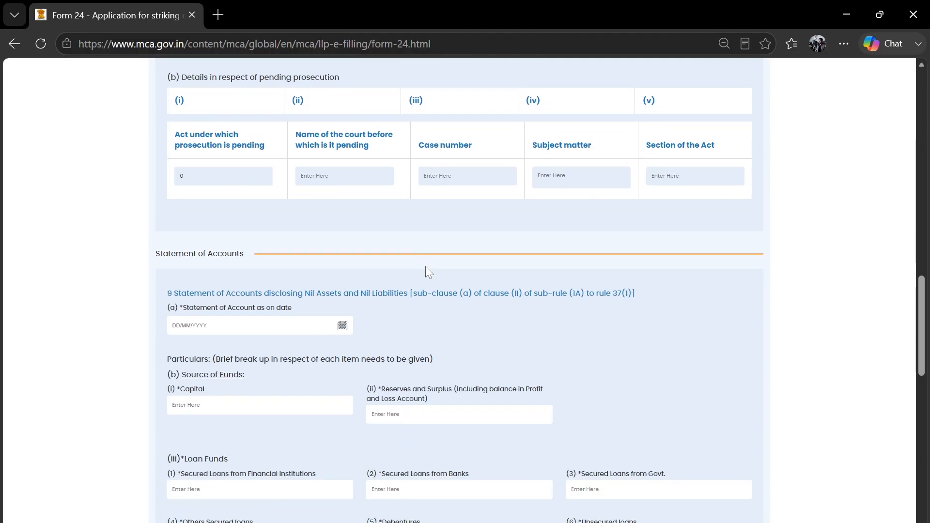
pyautogui.scroll(-5, 427, 269)
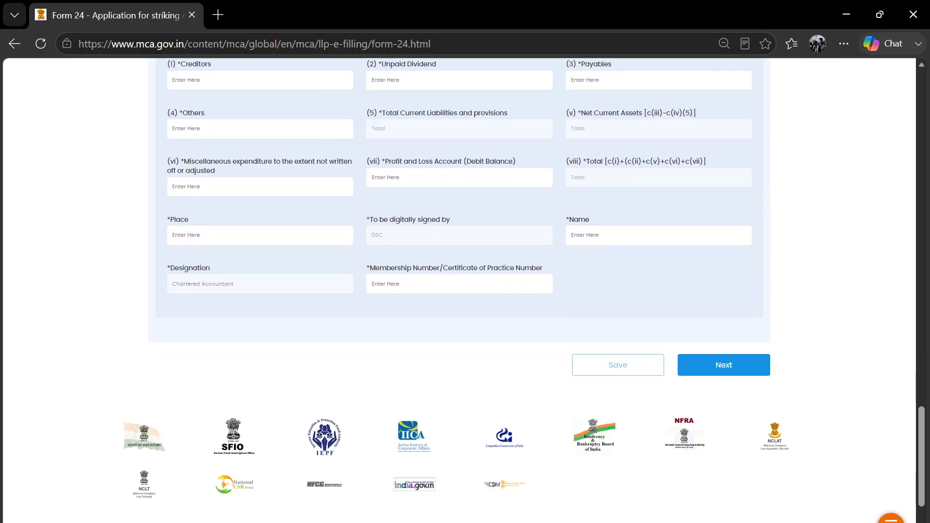
pyautogui.scroll(11, 549, 381)
pyautogui.scroll(20, 548, 381)
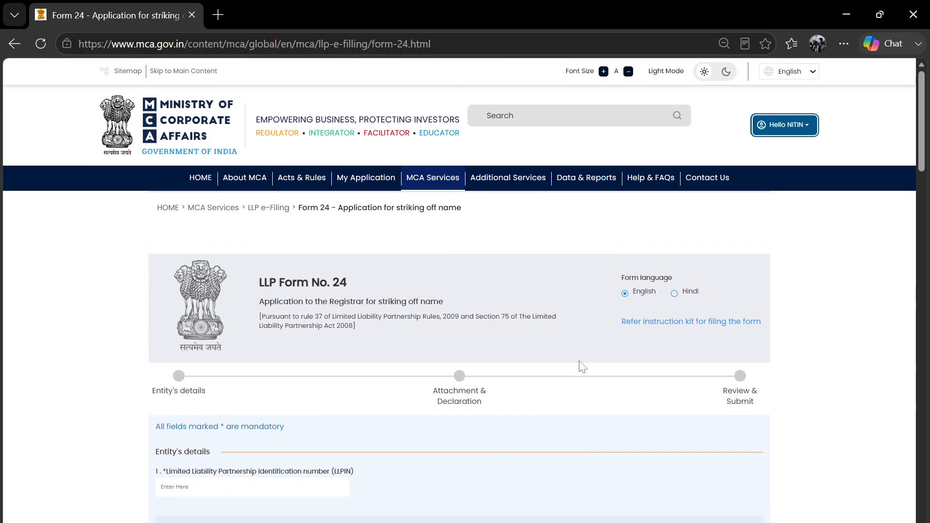
# - Open the Form No. 24 instruction kit and read the paragraph under section 1.1
pyautogui.click(674, 326)
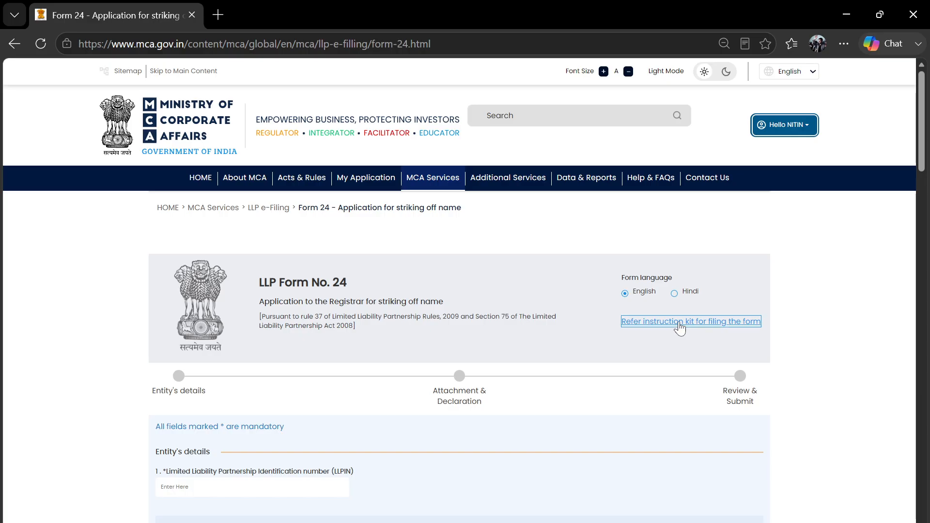
pyautogui.scroll(20, 459, 305)
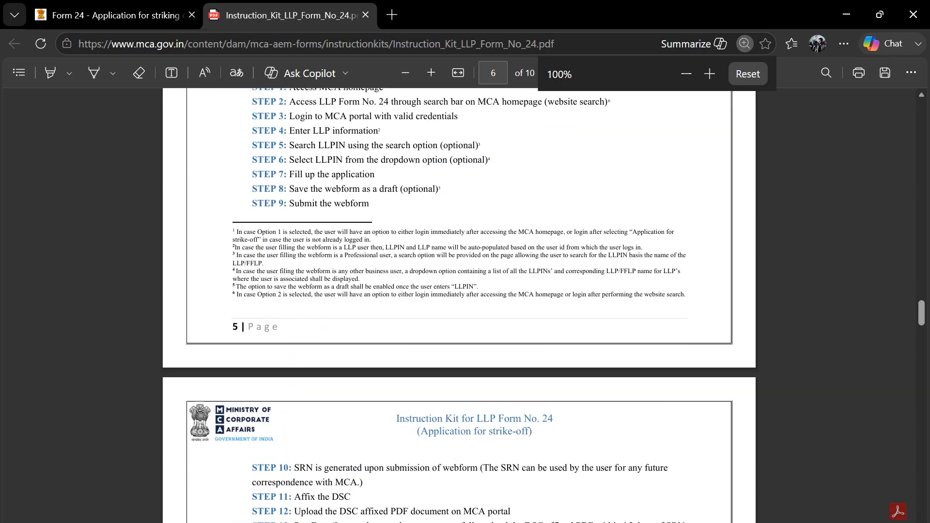
pyautogui.scroll(10, 459, 305)
pyautogui.scroll(-15, 459, 305)
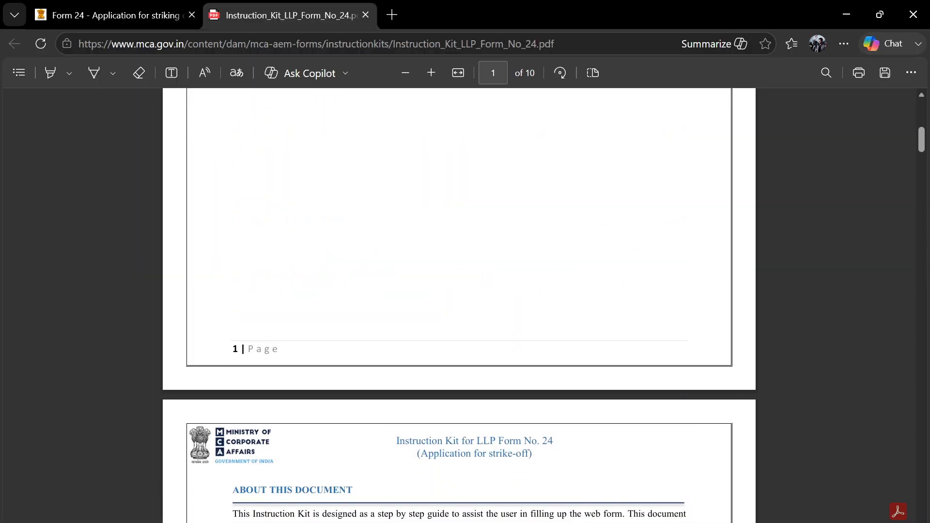
pyautogui.scroll(-8, 459, 305)
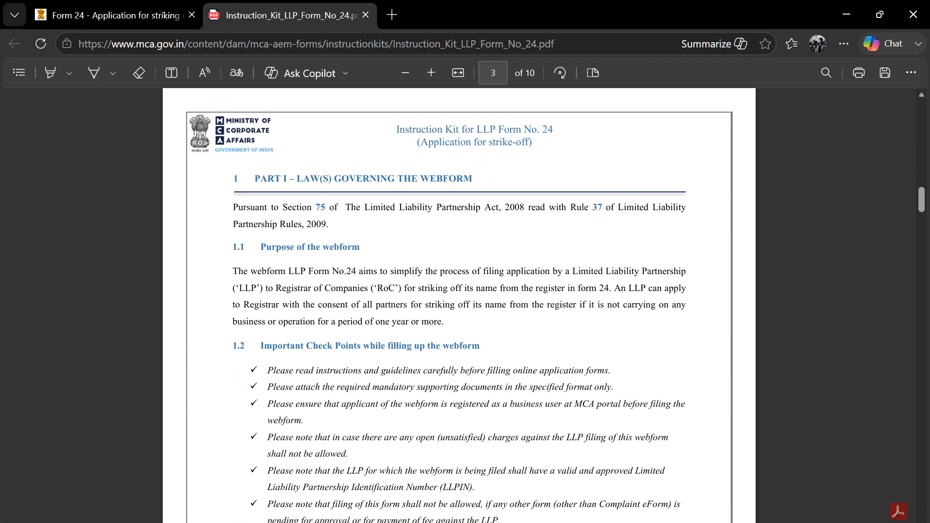
pyautogui.moveTo(233, 271); pyautogui.dragTo(481, 322)
pyautogui.click(581, 338)
# - Bring OBS Studio forward briefly, then return to the instruction kit
pyautogui.scroll(-4, 459, 305)
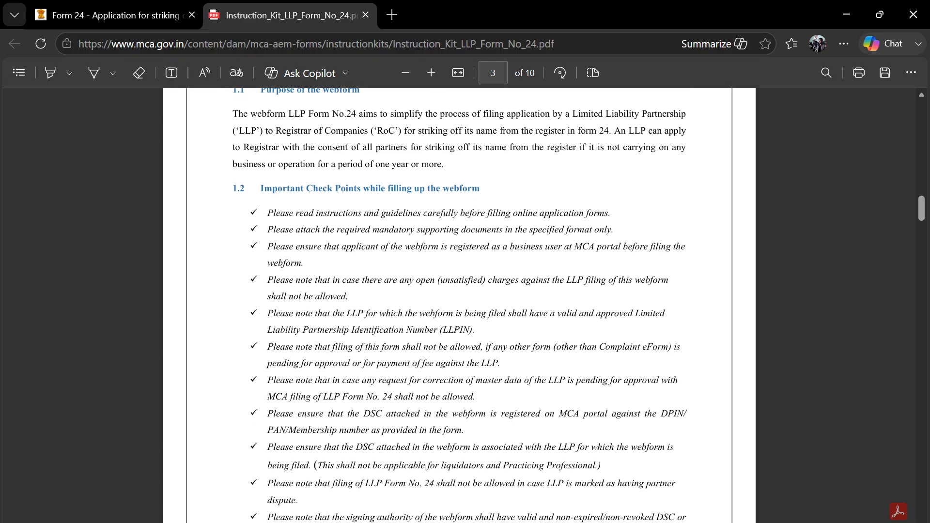
pyautogui.scroll(-13, 289, 487)
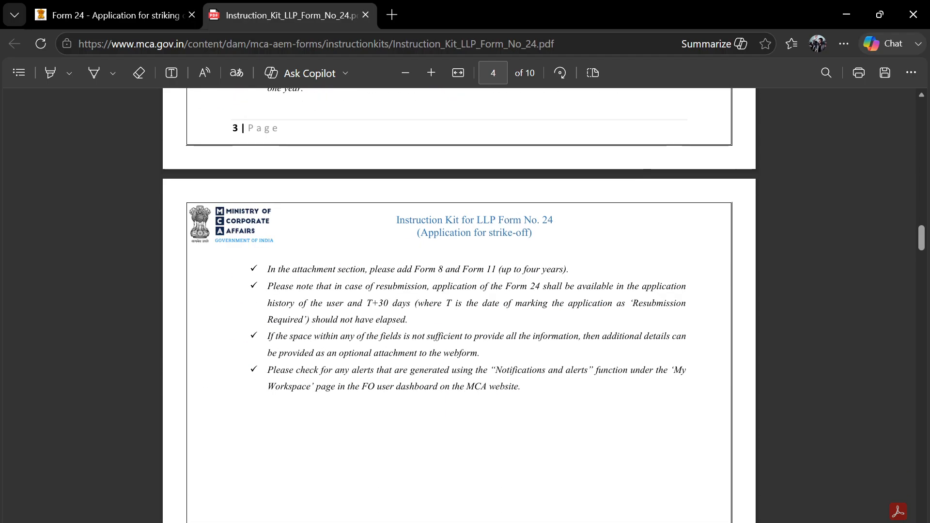
pyautogui.moveTo(343, 521)
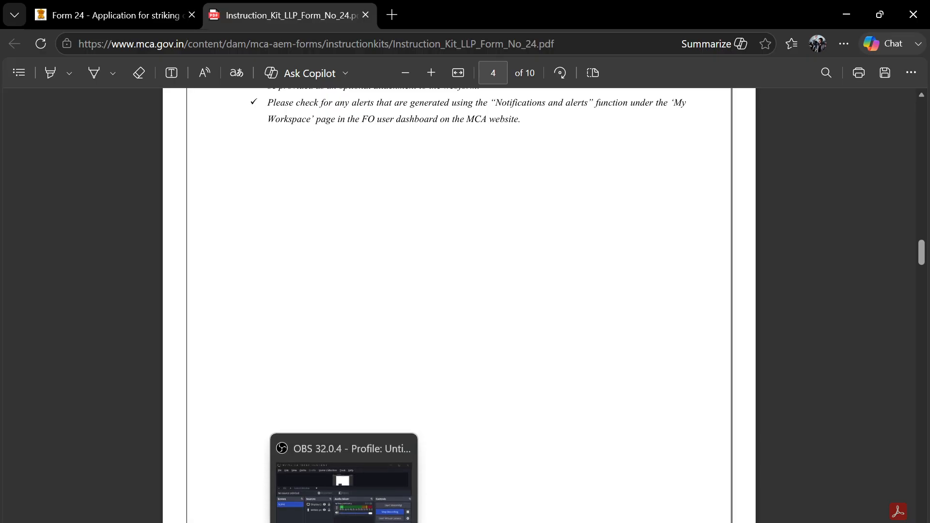
pyautogui.click(344, 479)
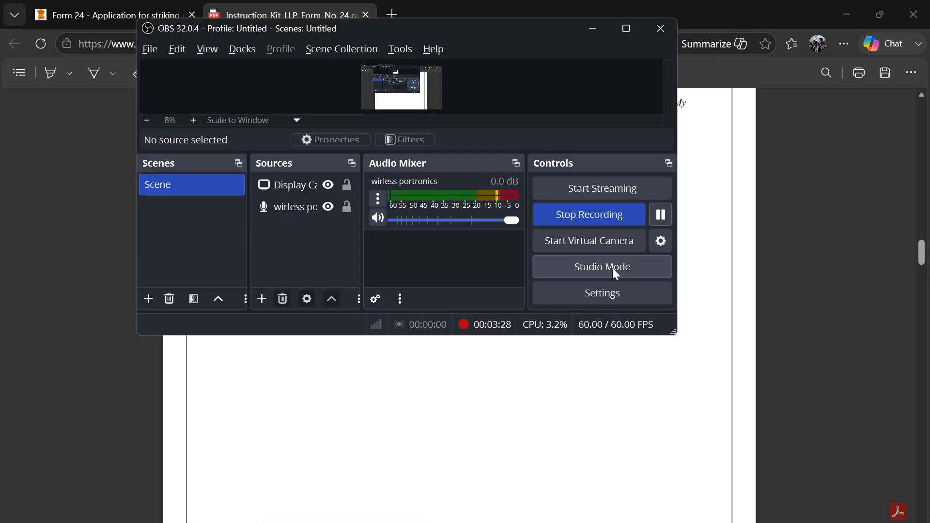
pyautogui.click(719, 276)
# - Scroll through the instruction kit down to the fee table on page 10
pyautogui.scroll(-3, 587, 342)
pyautogui.scroll(-5, 587, 342)
pyautogui.scroll(3, 587, 342)
pyautogui.scroll(-10, 588, 342)
pyautogui.scroll(-15, 588, 342)
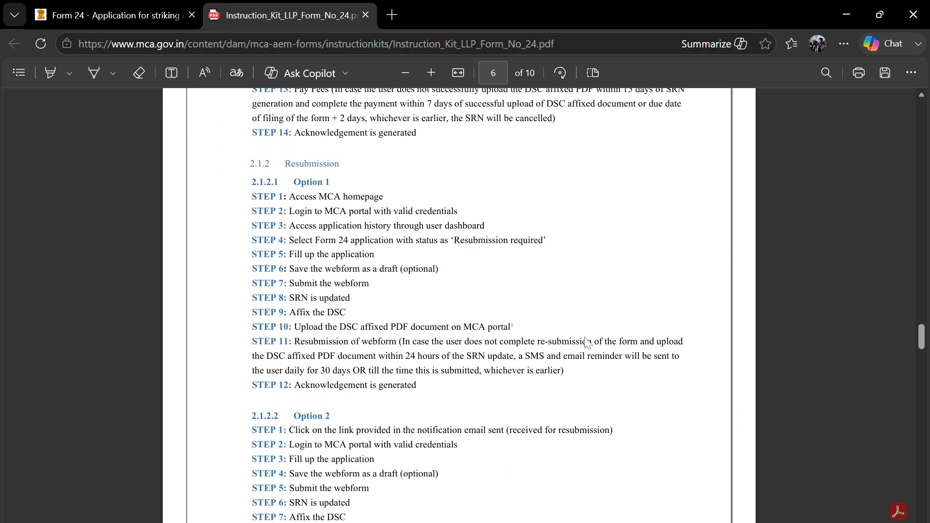
pyautogui.scroll(-5, 588, 342)
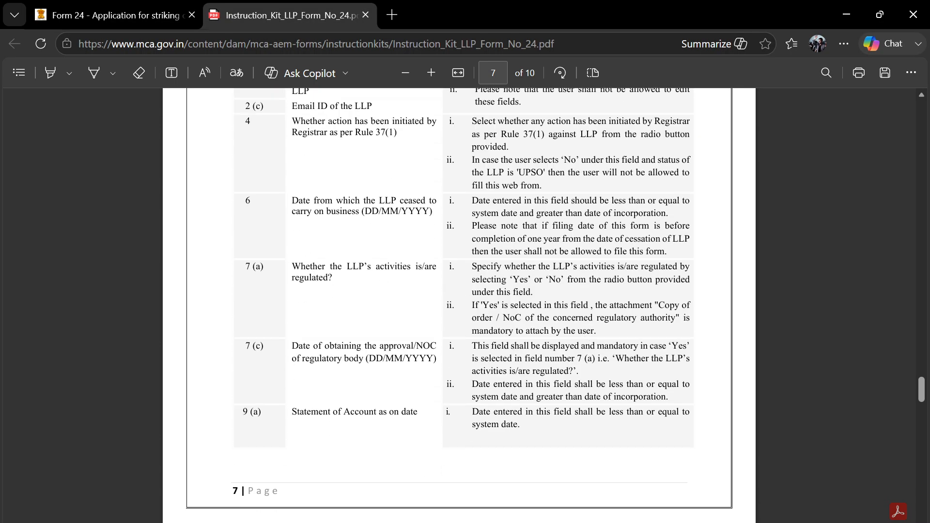
pyautogui.scroll(-15, 465, 305)
pyautogui.scroll(-10, 465, 305)
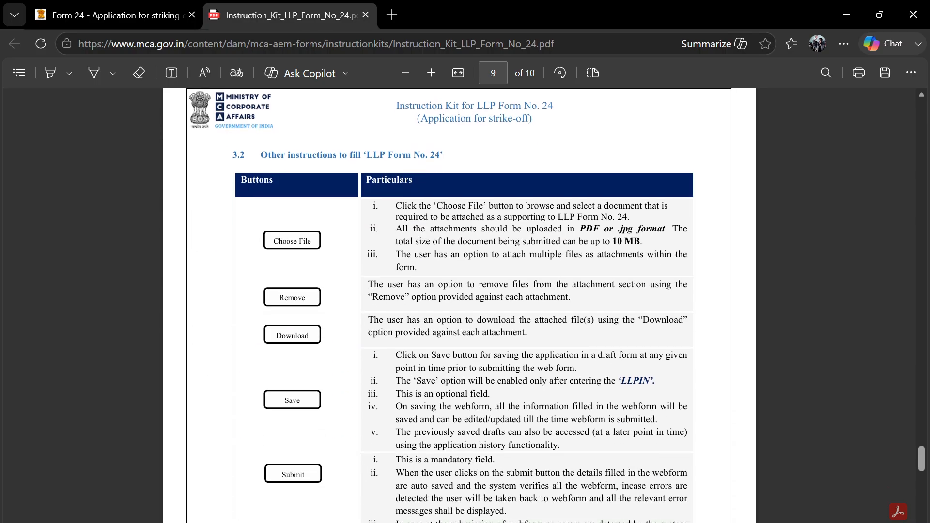
pyautogui.scroll(-10, 465, 305)
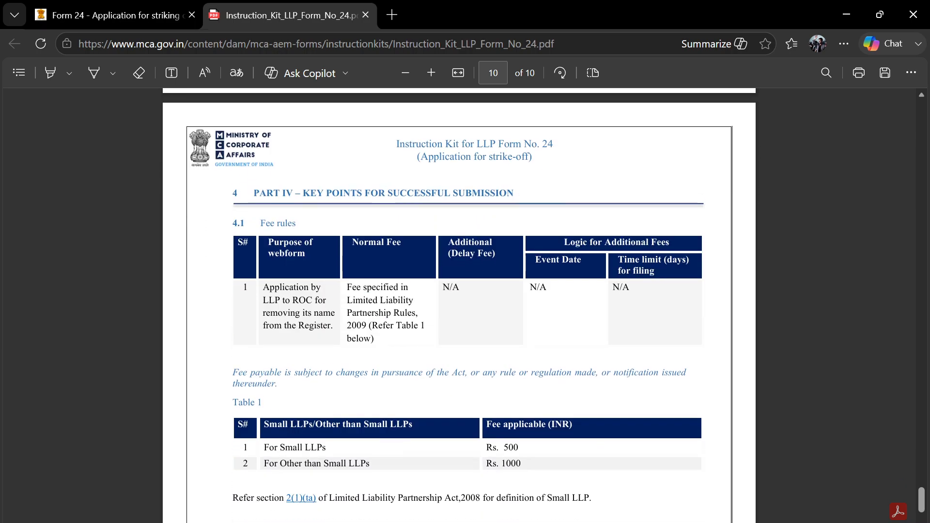
pyautogui.scroll(-1, 465, 305)
pyautogui.scroll(-1, 465, 305)
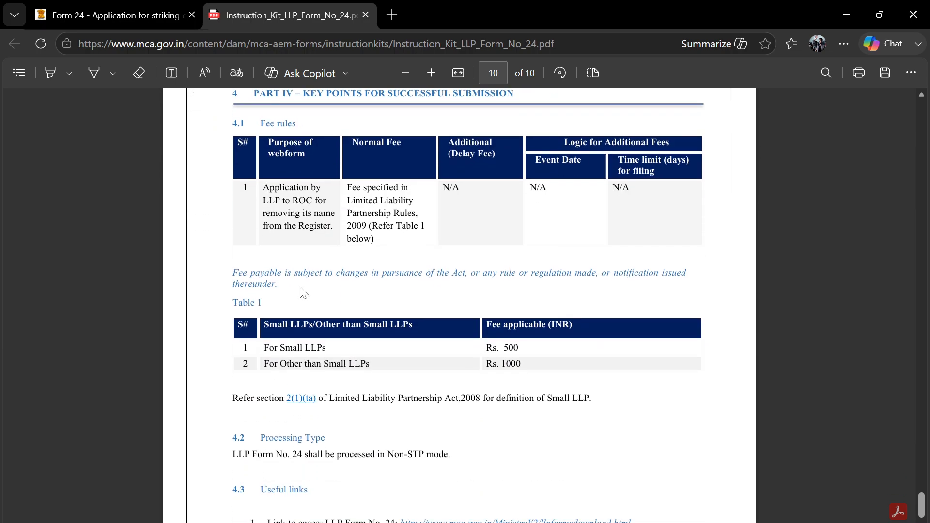
pyautogui.scroll(1, 344, 298)
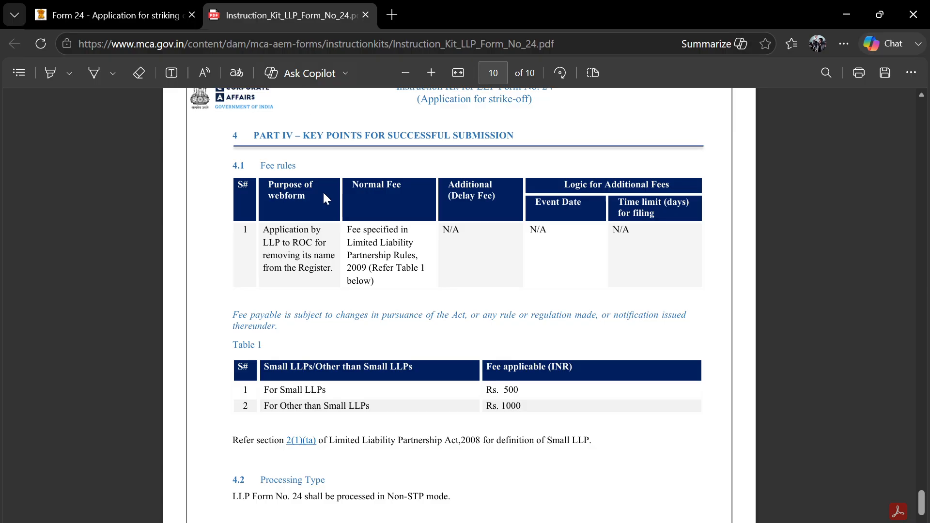
pyautogui.scroll(-1, 448, 304)
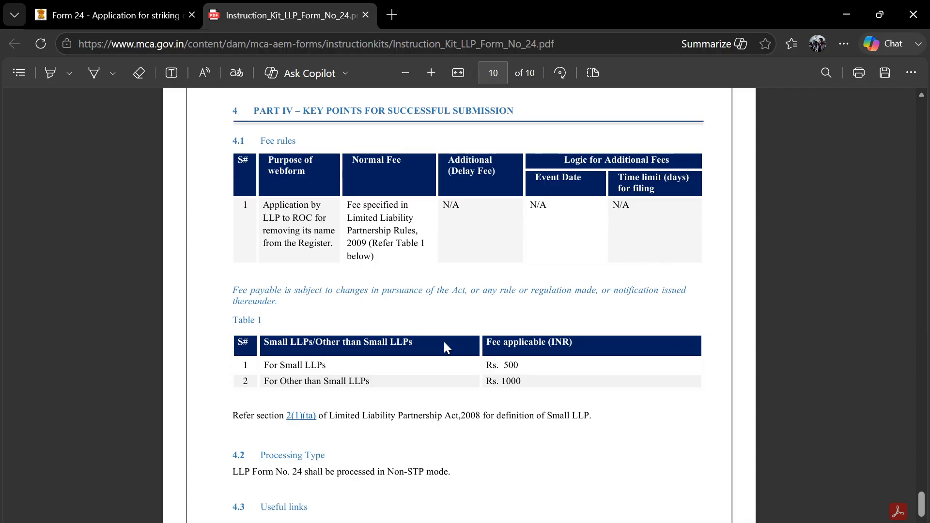
pyautogui.scroll(-1, 444, 344)
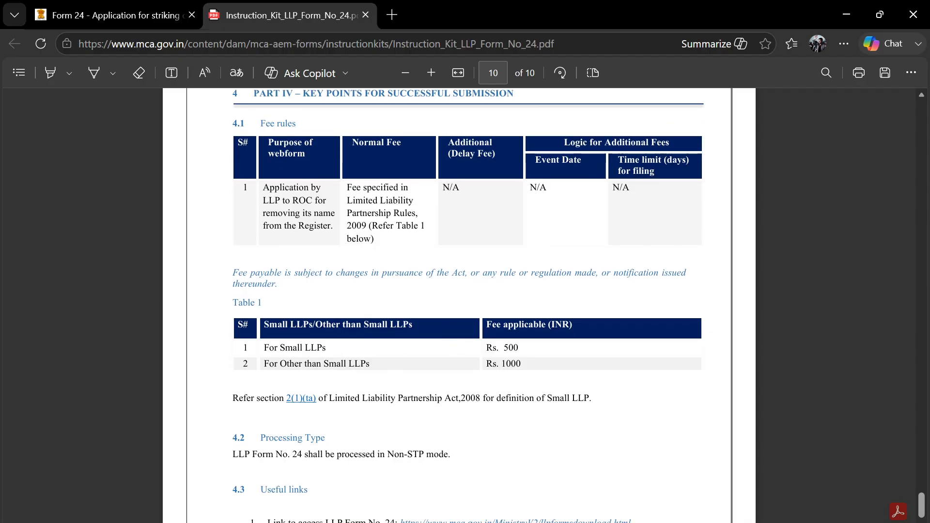
# - Highlight the Rs. 500 fee for small LLPs in Table 1
pyautogui.moveTo(263, 347); pyautogui.dragTo(333, 349)
pyautogui.rightClick(415, 355)
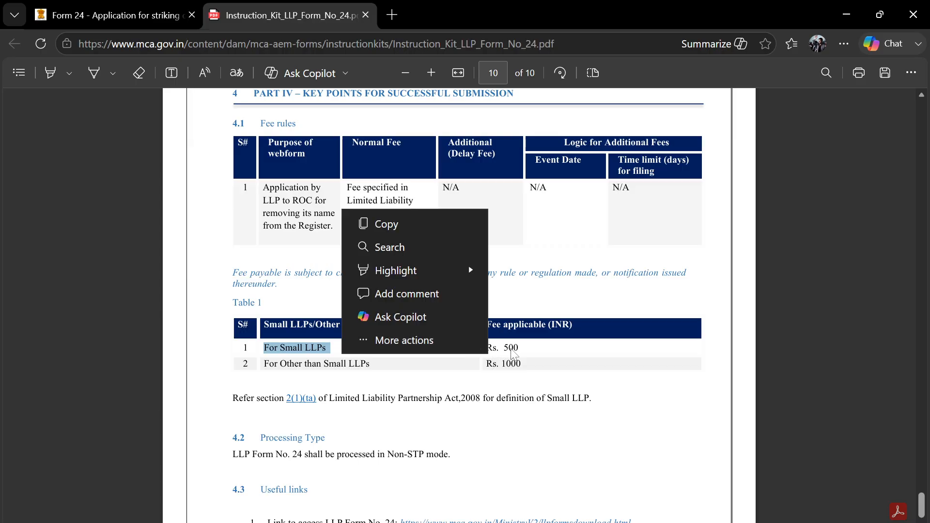
pyautogui.click(514, 354)
pyautogui.doubleClick(510, 348)
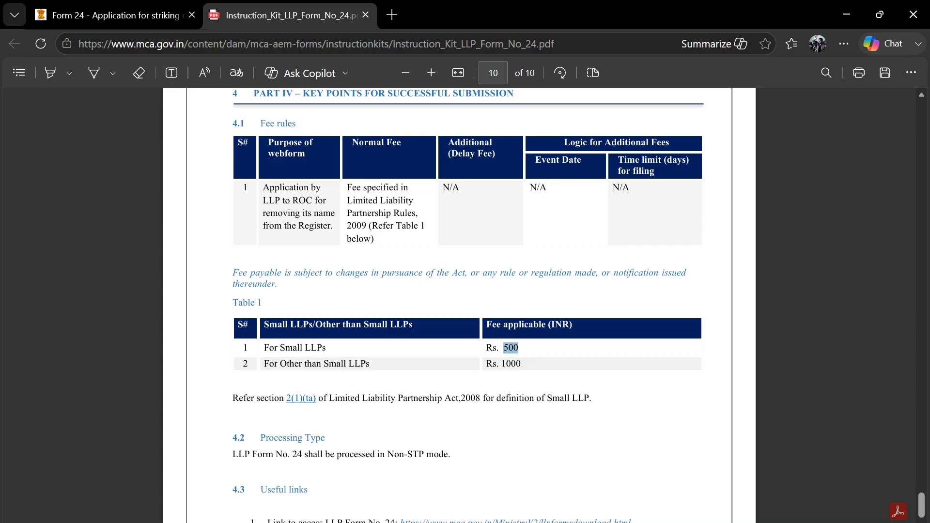
pyautogui.scroll(-4, 522, 383)
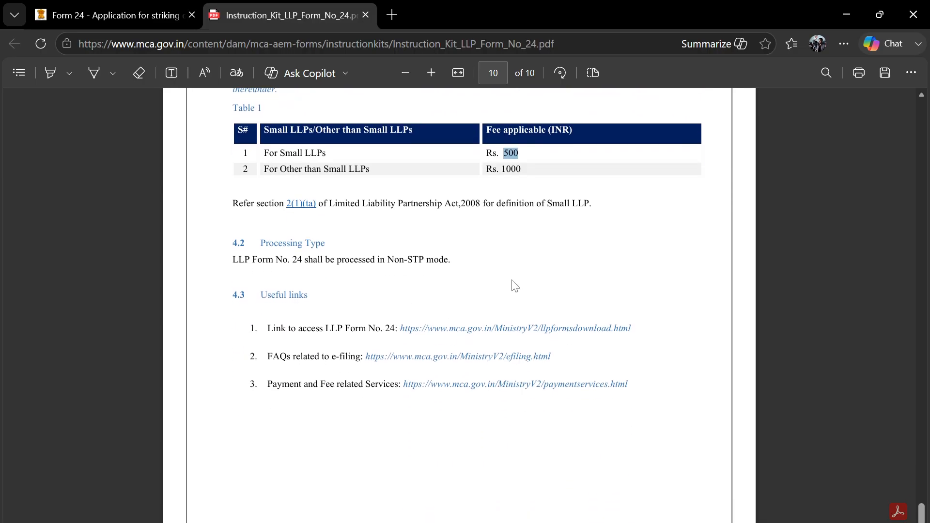
# - Return to the Form 24 page and move focus to the LLPIN field
pyautogui.click(115, 4)
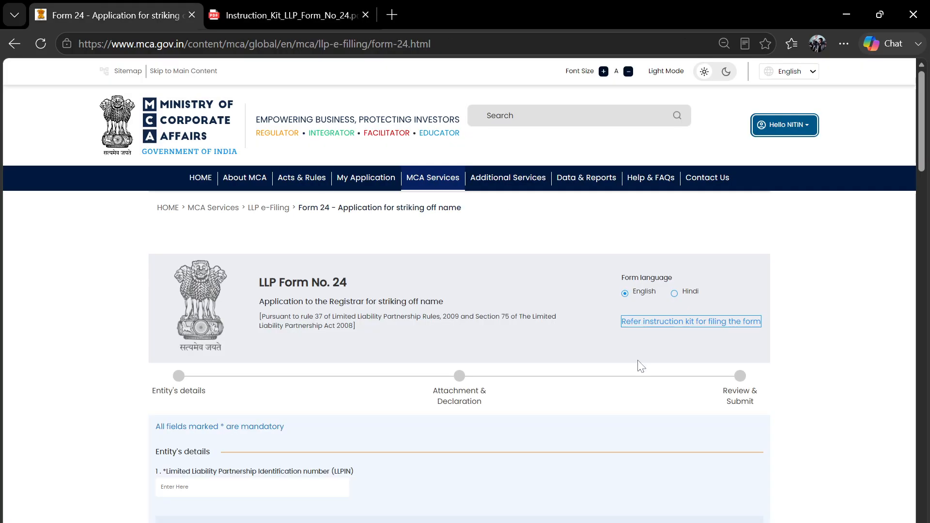
pyautogui.scroll(-3, 638, 366)
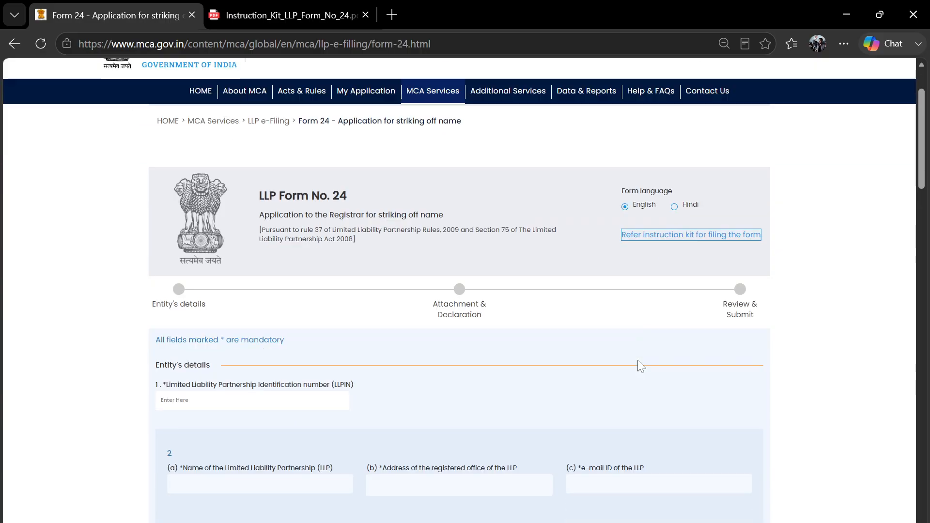
pyautogui.scroll(-2, 371, 280)
pyautogui.press('Tab')
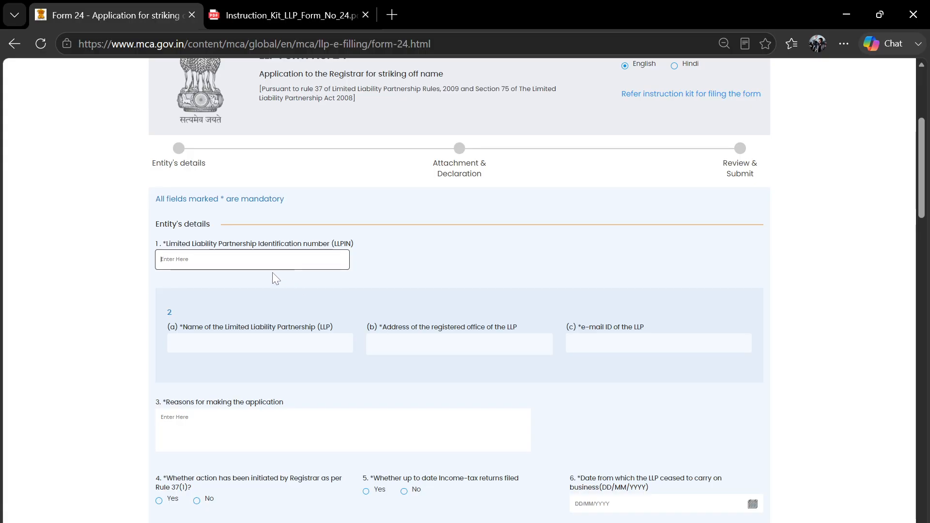
pyautogui.scroll(-1, 321, 332)
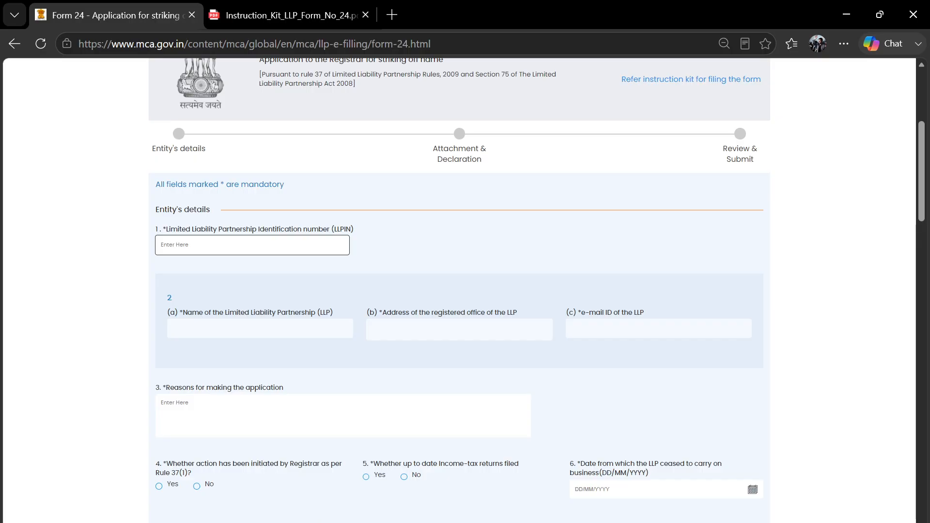
# - Copy the LLPIN from workbook cell B2 into field 1 so the LLP details auto-fill
pyautogui.hotkey('alt', 'Tab')
pyautogui.click(88, 184)
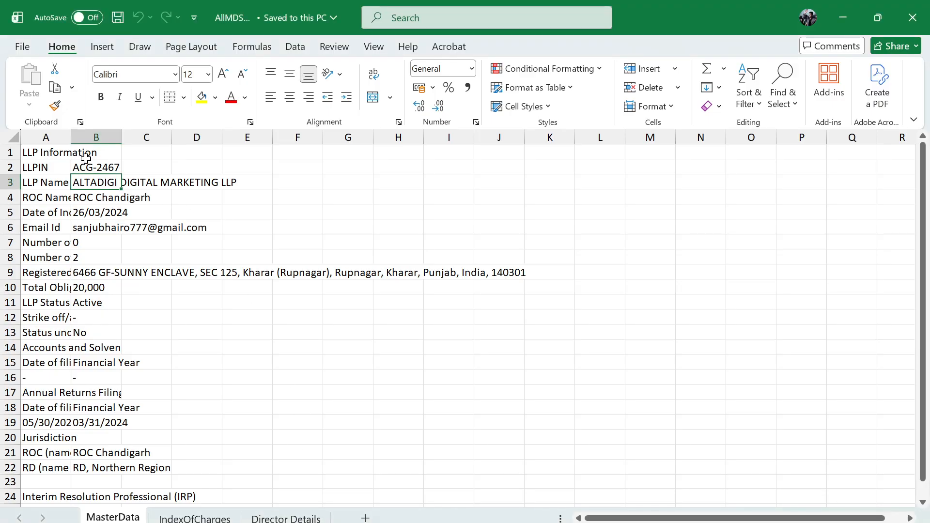
pyautogui.click(89, 170)
pyautogui.hotkey('ctrl', 'c')
pyautogui.hotkey('alt', 'Tab')
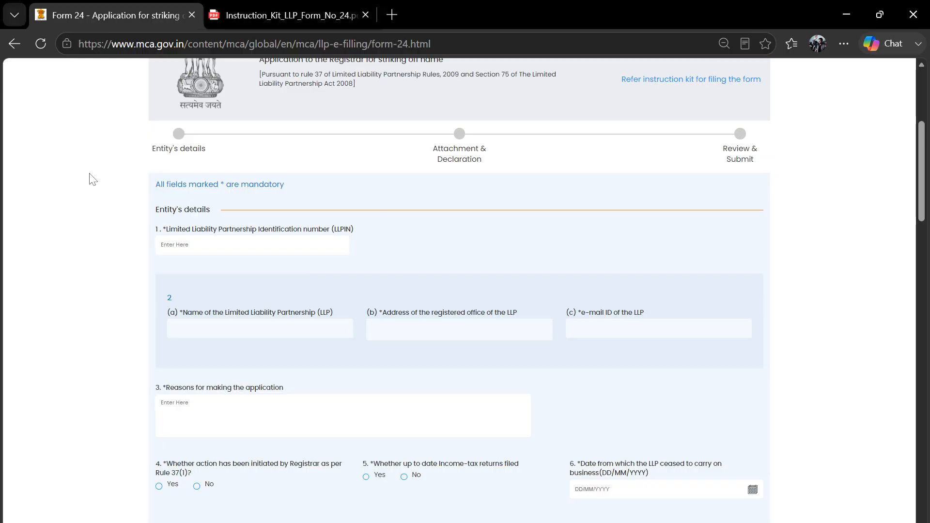
pyautogui.hotkey('ctrl', 'v')
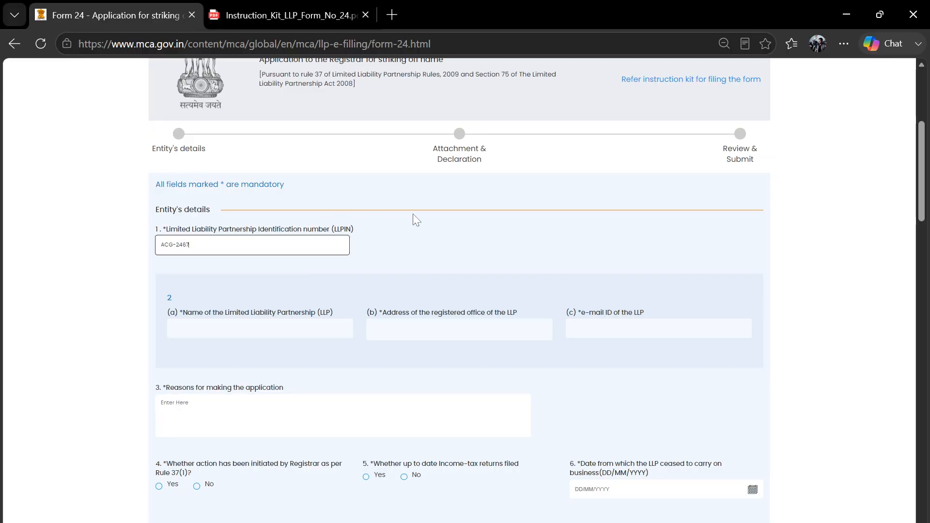
pyautogui.click(449, 240)
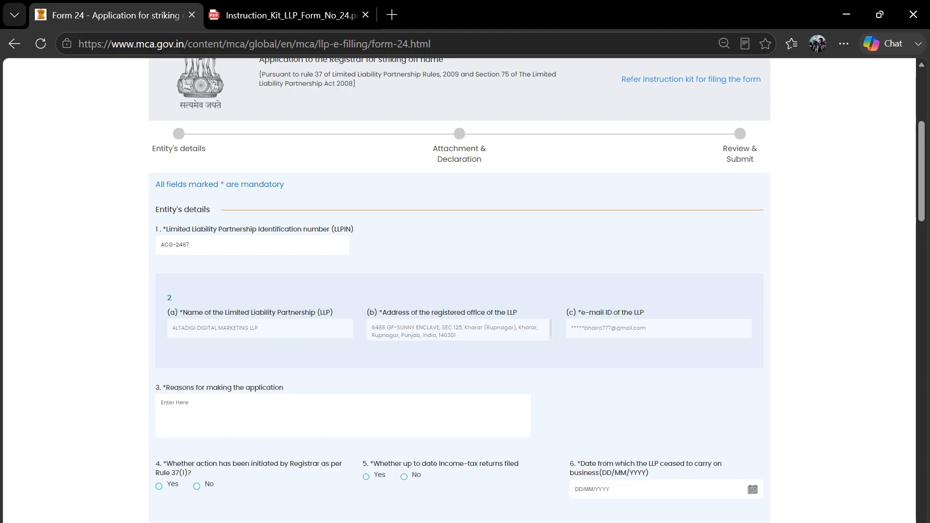
pyautogui.scroll(-1, 459, 290)
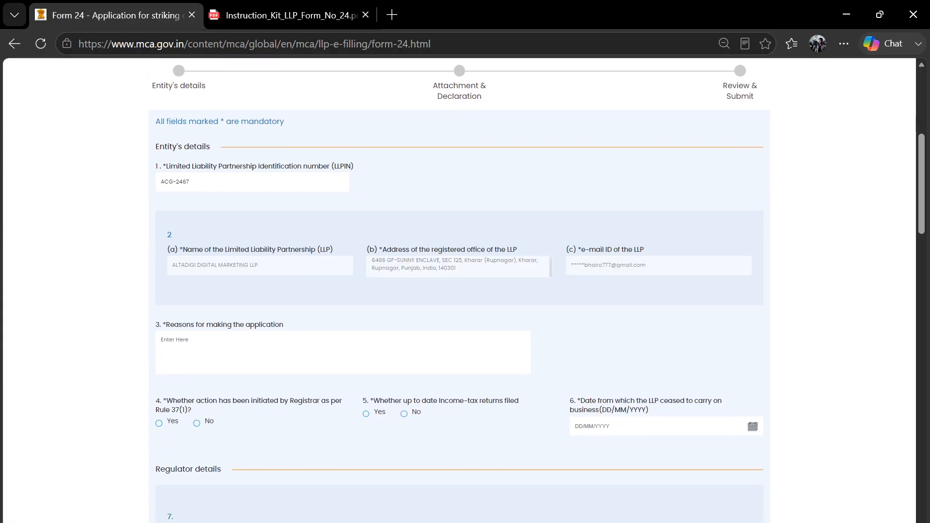
# - Copy the 'striking off name' wording from the form heading
pyautogui.click(290, 349)
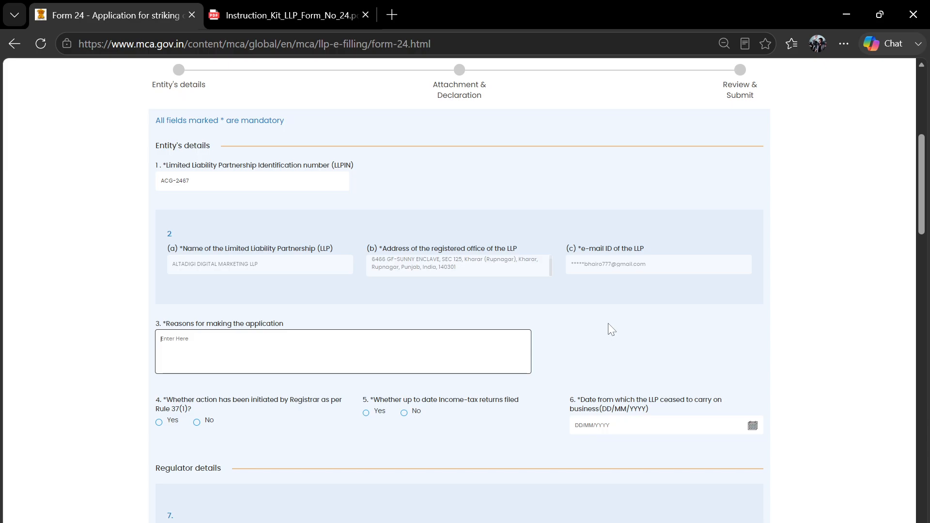
pyautogui.scroll(-1, 641, 330)
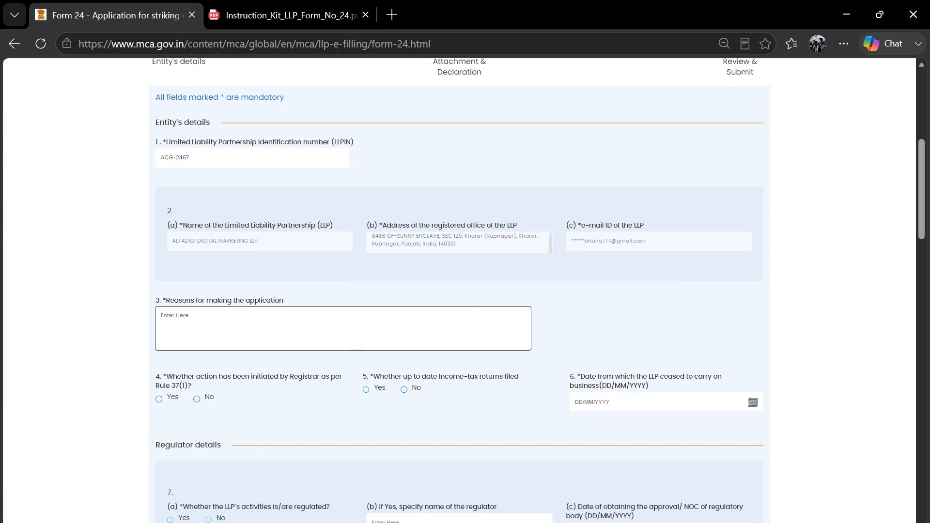
pyautogui.scroll(4, 380, 317)
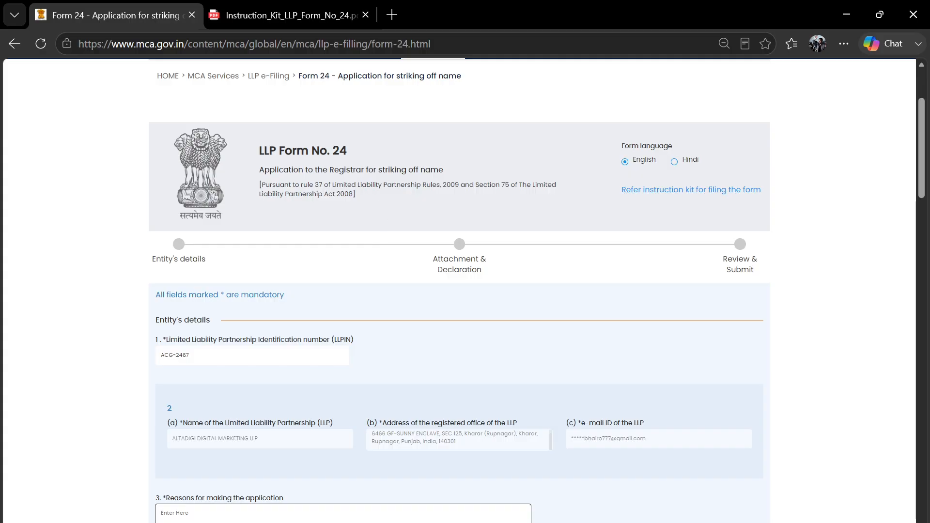
pyautogui.moveTo(376, 169); pyautogui.dragTo(446, 168)
pyautogui.click(368, 169)
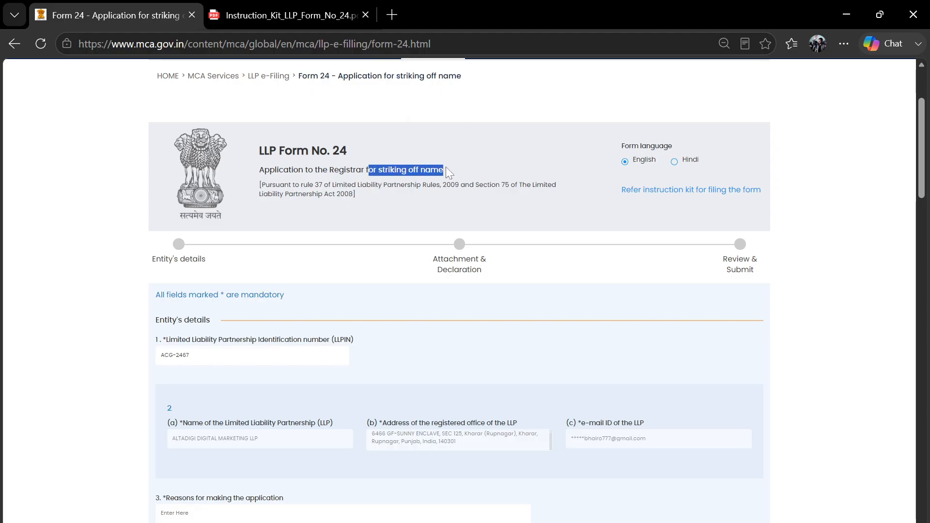
# - Paste it into Reasons and edit it to read 'for striking off name of LLP'
pyautogui.scroll(-4, 446, 167)
pyautogui.click(348, 310)
pyautogui.hotkey('ctrl', 'v')
pyautogui.press('Home')
pyautogui.write('f')
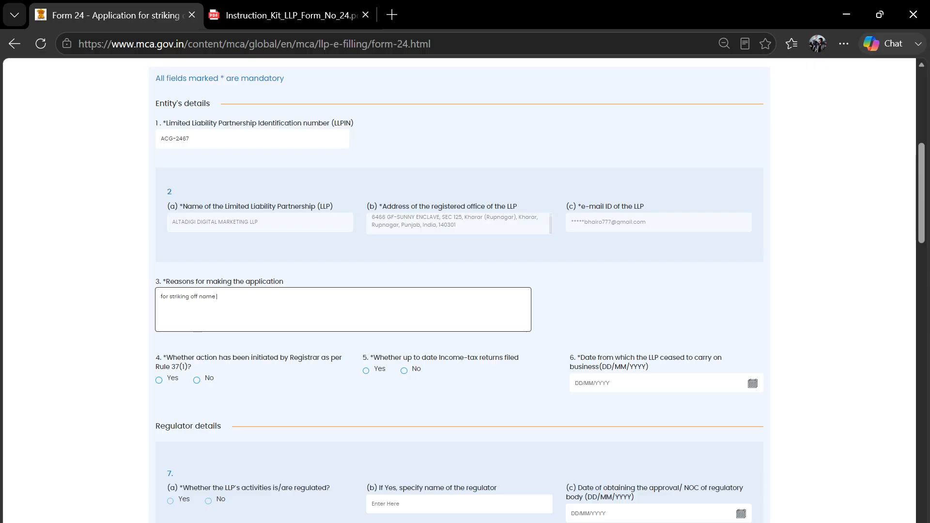
pyautogui.write(' name of LLP')
pyautogui.click(615, 325)
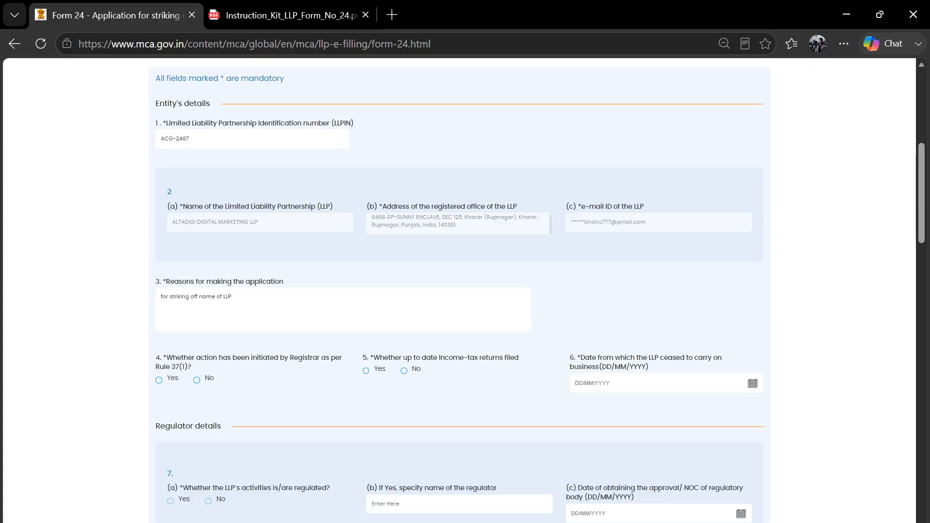
pyautogui.click(232, 297)
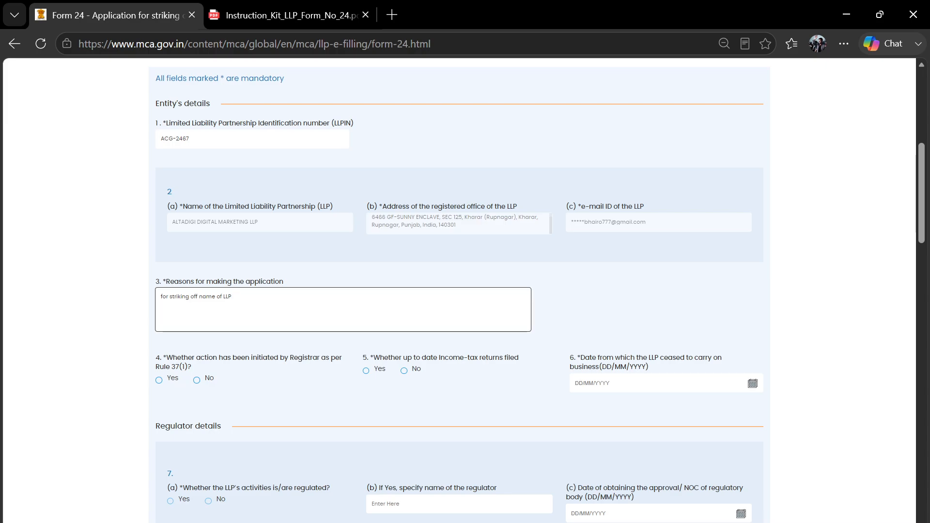
pyautogui.hotkey('alt', 'Tab')
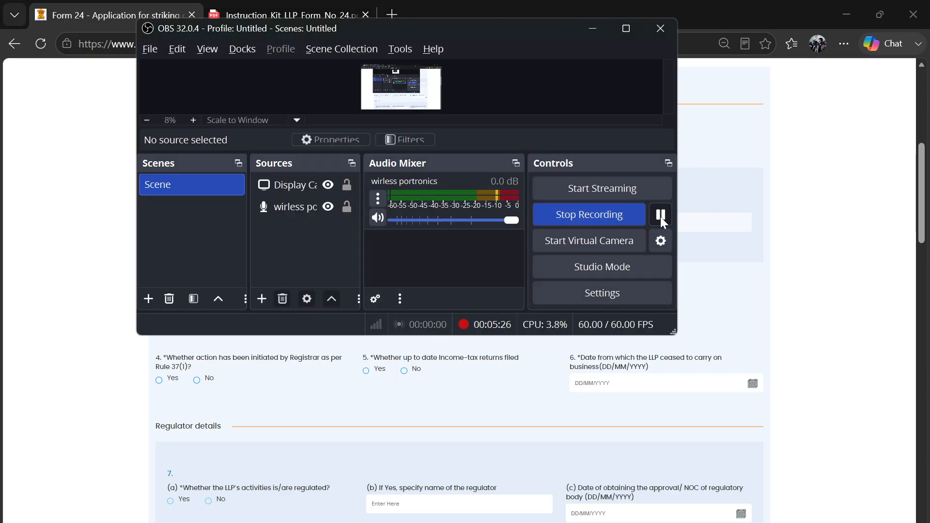
# - Return from OBS Studio to the Form 24 page in Edge
pyautogui.click(821, 270)
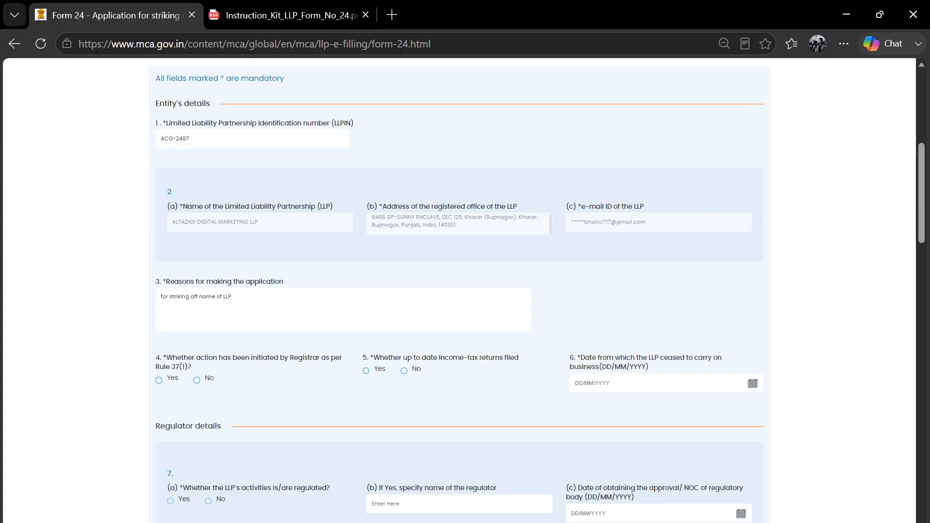
# - Check the Reasons text, then mark question 4 (Registrar action under Rule 37(1)) as No
pyautogui.click(310, 292)
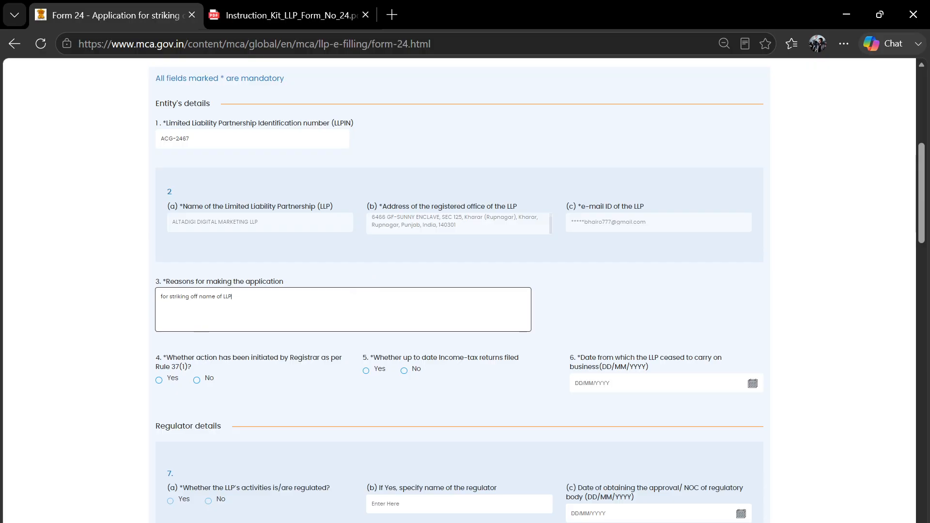
pyautogui.click(573, 308)
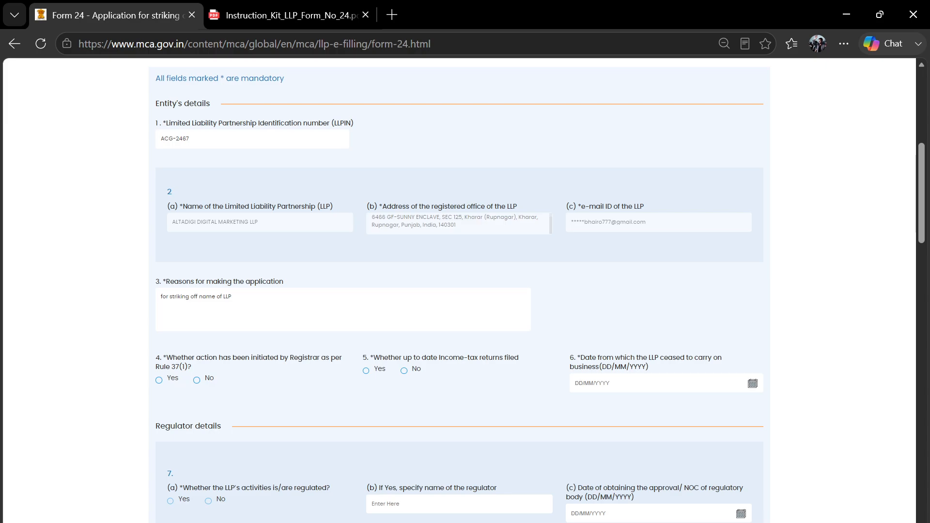
pyautogui.click(199, 296)
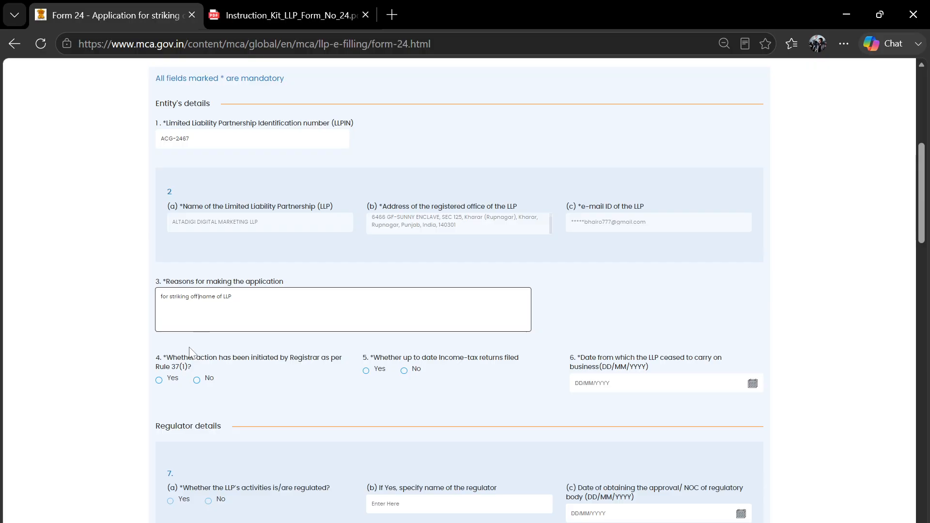
pyautogui.click(587, 288)
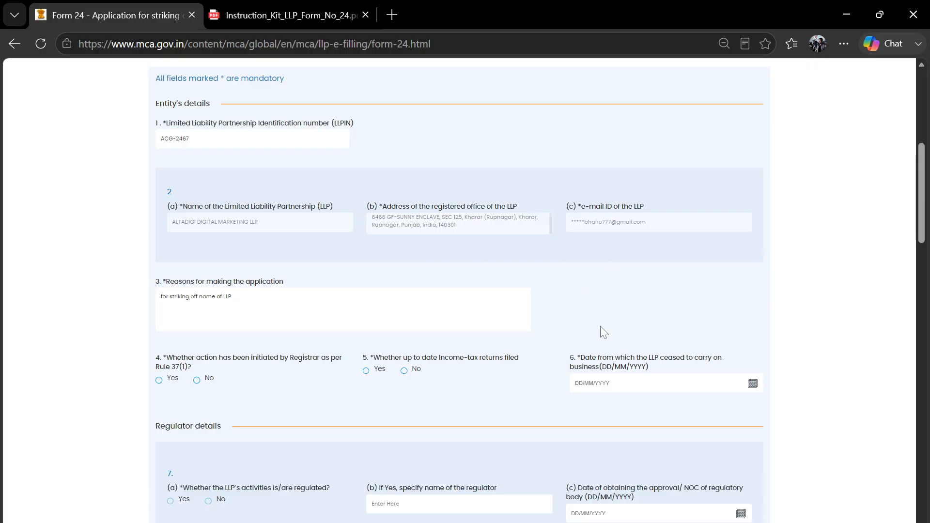
pyautogui.scroll(-1, 601, 327)
pyautogui.scroll(-1, 409, 334)
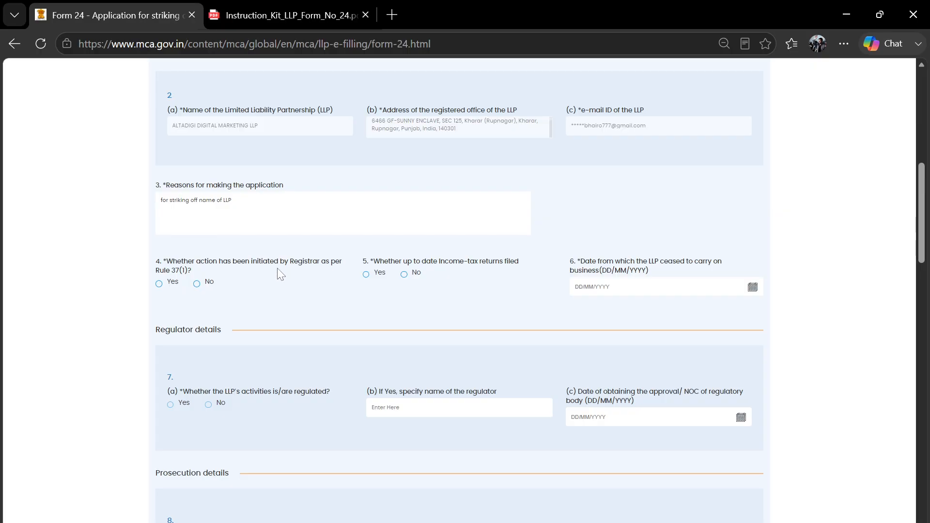
pyautogui.click(197, 284)
# - Toggle question 4 to Yes and back to No
pyautogui.click(159, 286)
pyautogui.click(196, 285)
pyautogui.moveTo(164, 262); pyautogui.dragTo(180, 262)
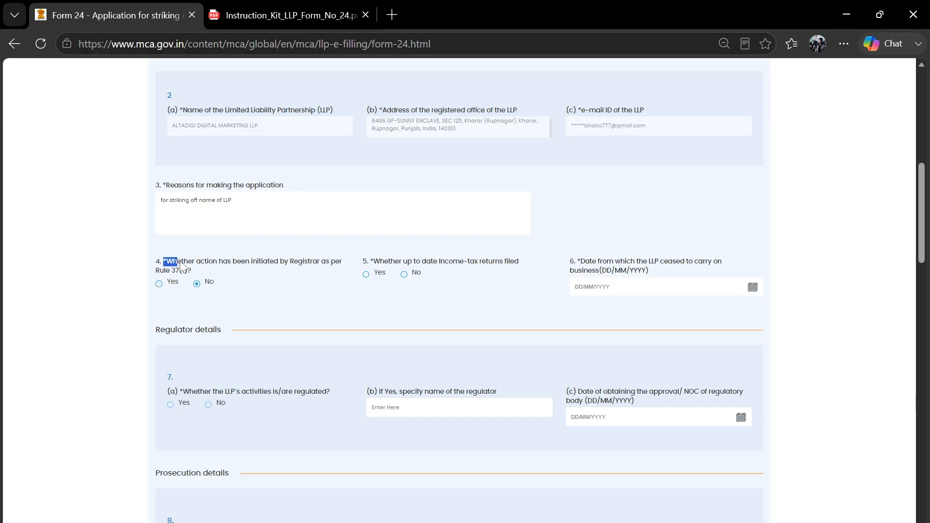
pyautogui.click(223, 272)
# - Answer Yes to question 5 on up-to-date income-tax returns, then review question 6
pyautogui.click(366, 275)
pyautogui.moveTo(564, 261); pyautogui.dragTo(651, 273)
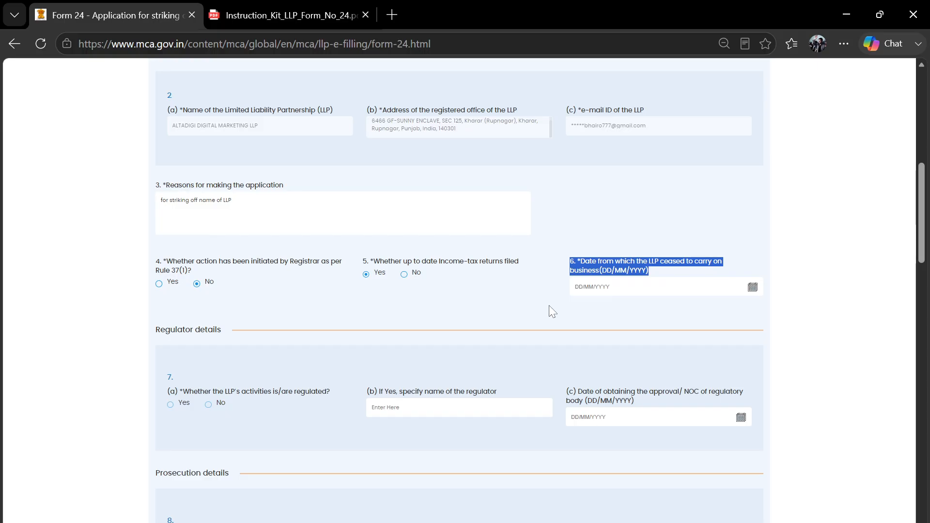
pyautogui.click(615, 306)
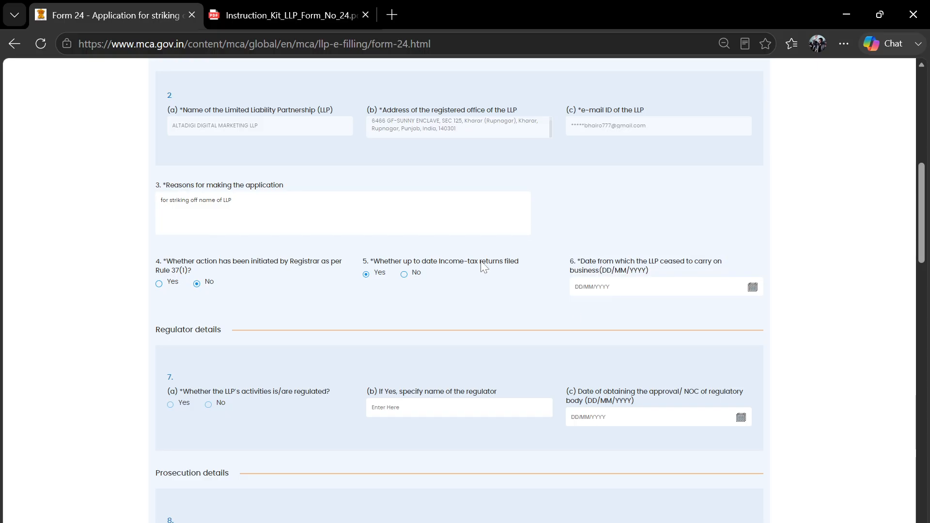
pyautogui.scroll(10, 481, 264)
pyautogui.scroll(-3, 481, 305)
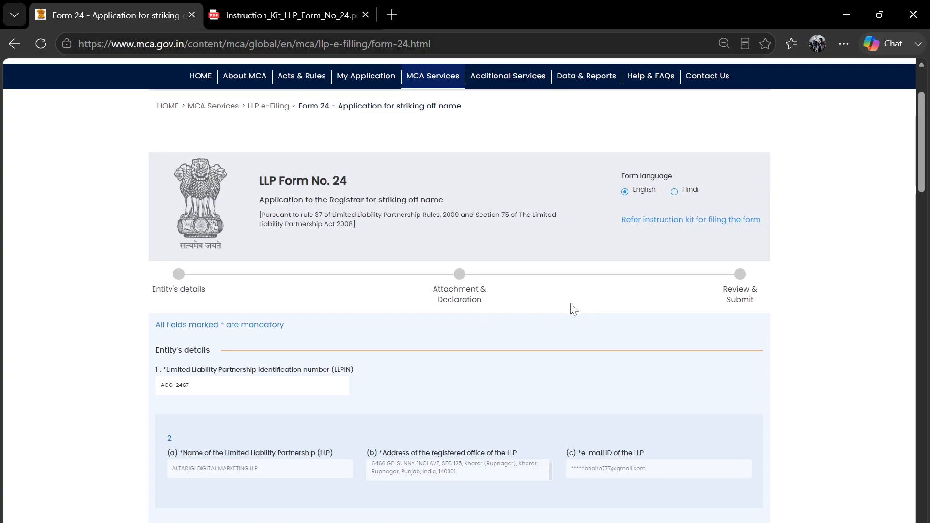
pyautogui.scroll(-2, 572, 307)
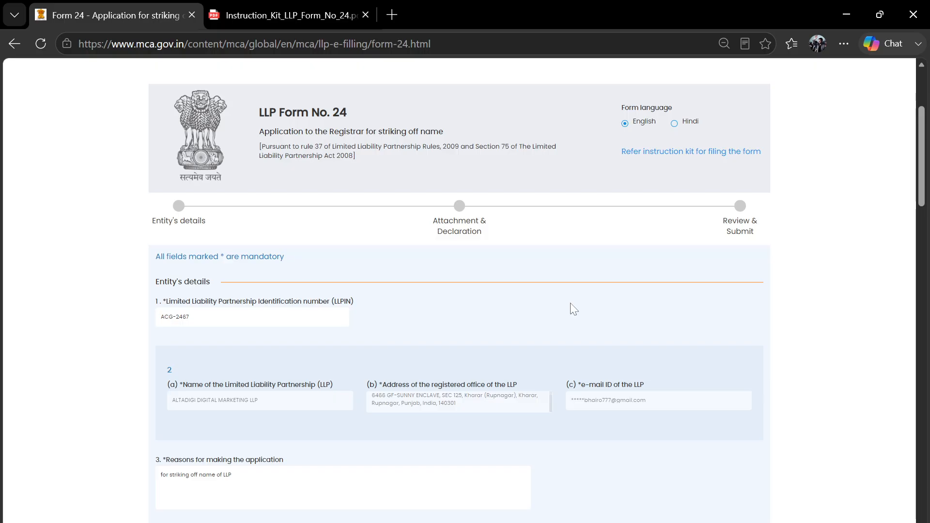
pyautogui.scroll(-3, 546, 274)
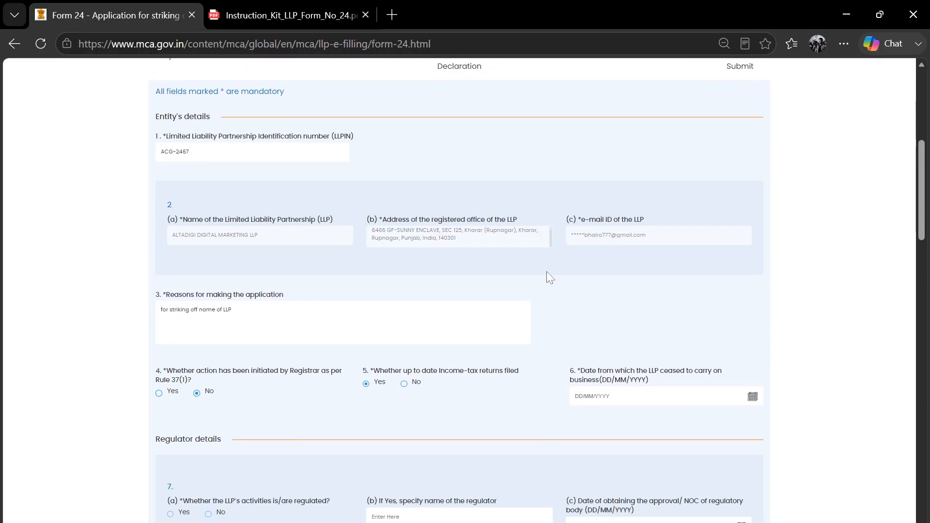
pyautogui.scroll(-3, 673, 310)
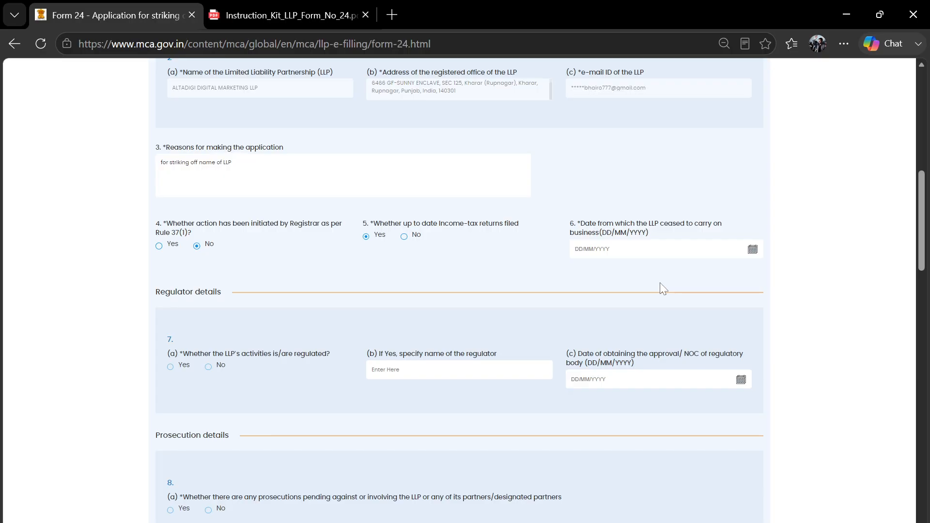
# - Pick 17/06/2026 as the cessation date in field 6's calendar
pyautogui.click(753, 250)
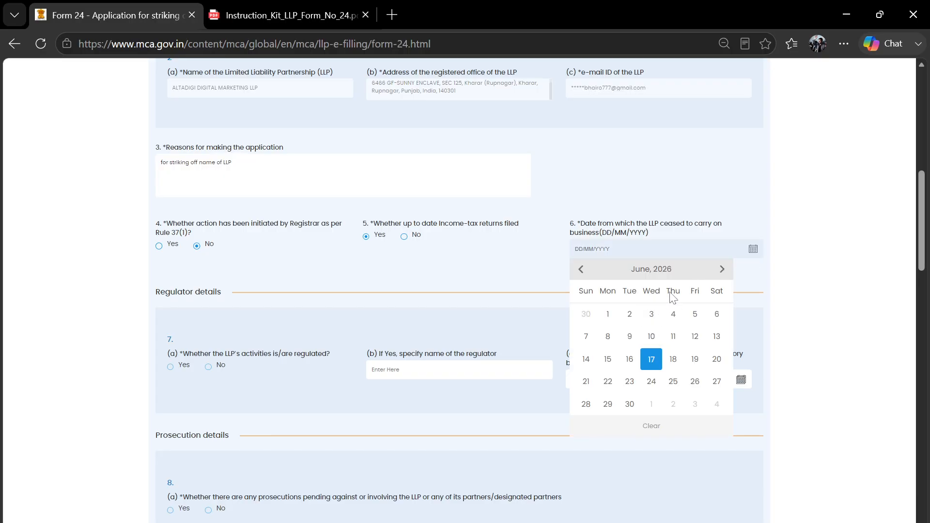
pyautogui.click(664, 268)
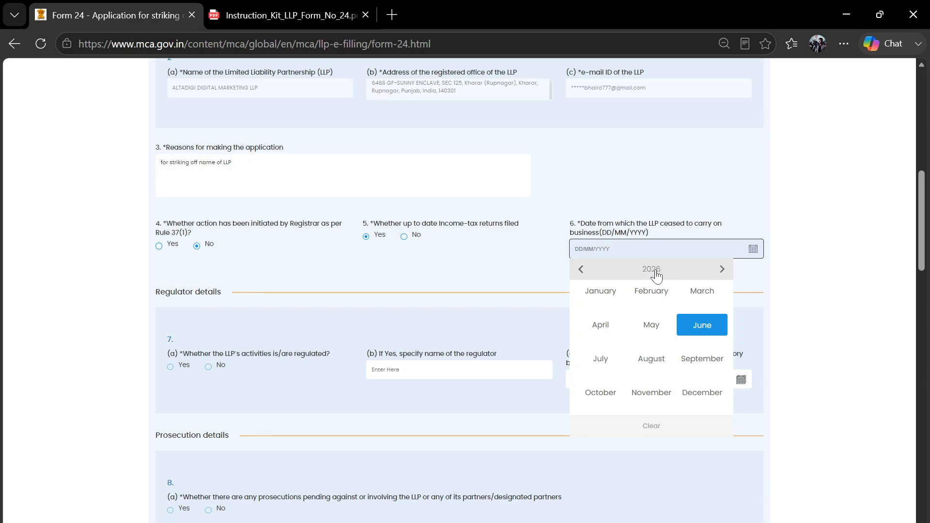
pyautogui.click(702, 326)
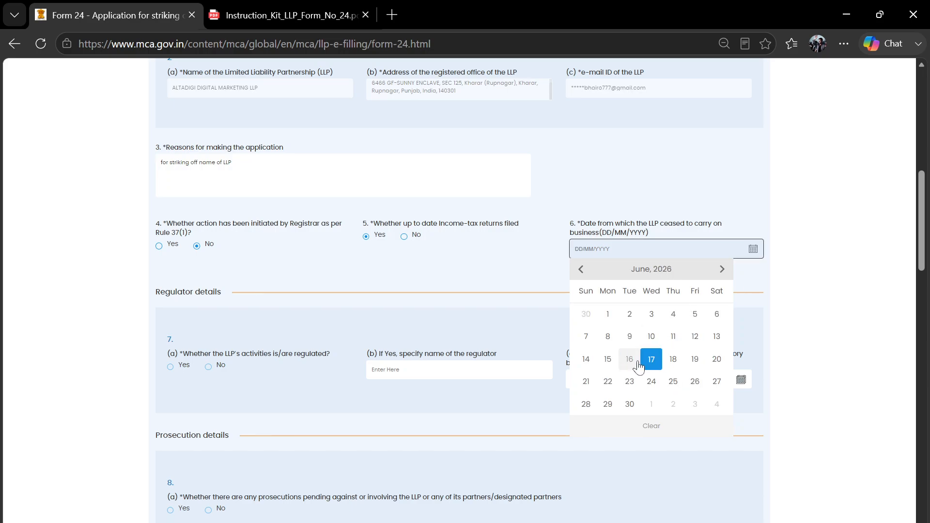
pyautogui.click(655, 362)
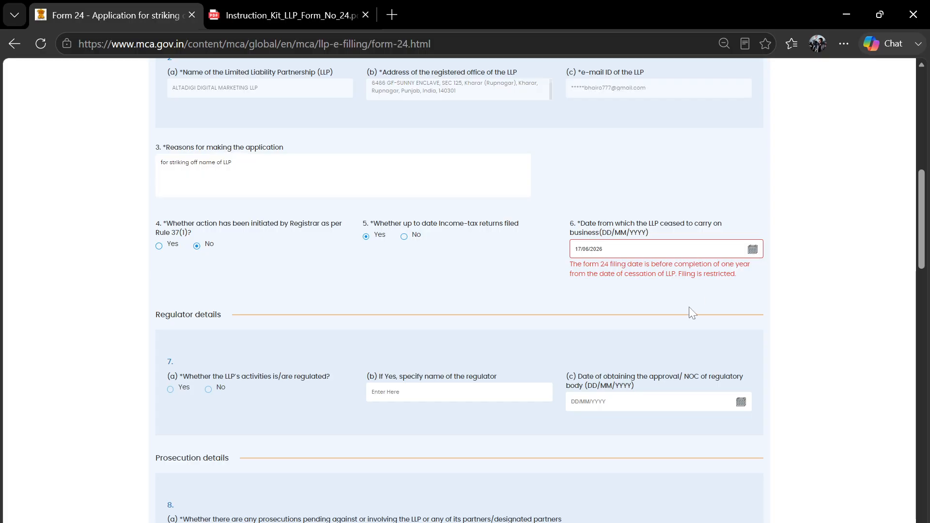
# - Change the cessation date's year to 2025, giving 17 June 2025
pyautogui.click(753, 250)
pyautogui.click(651, 270)
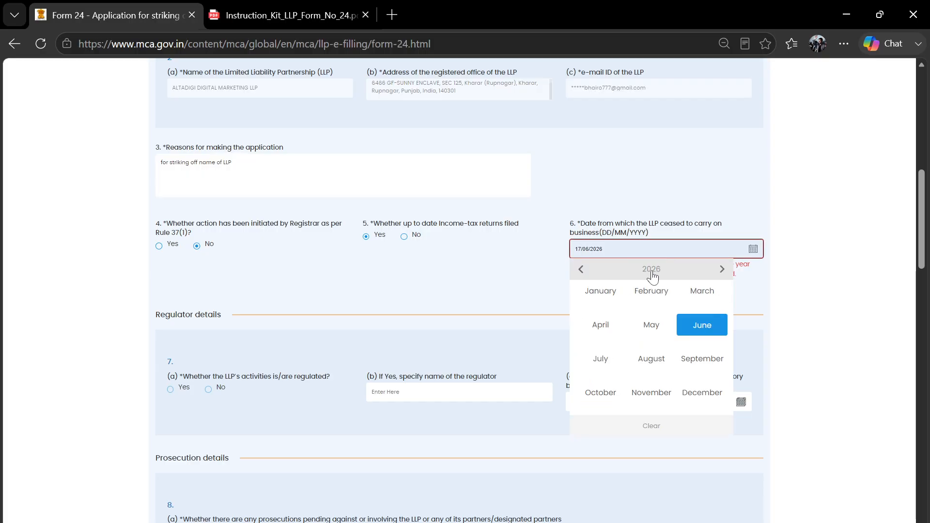
pyautogui.click(650, 273)
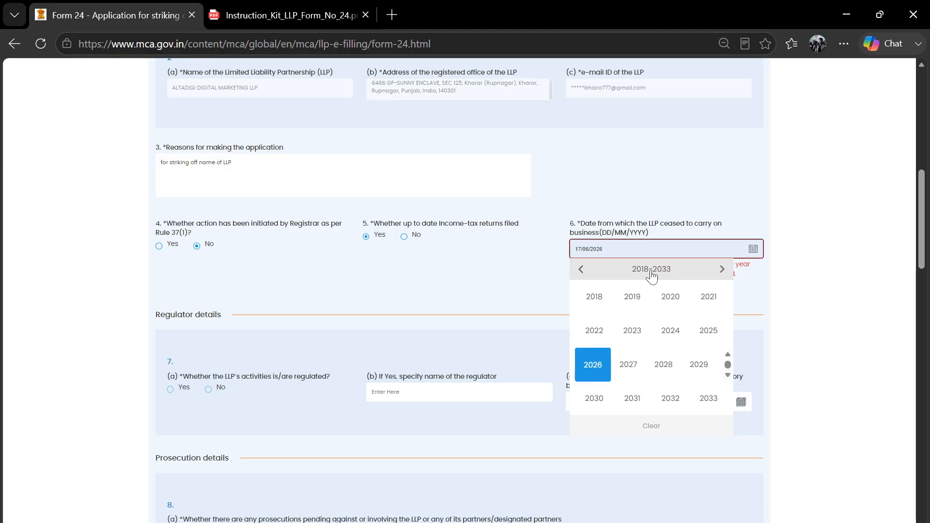
pyautogui.click(708, 331)
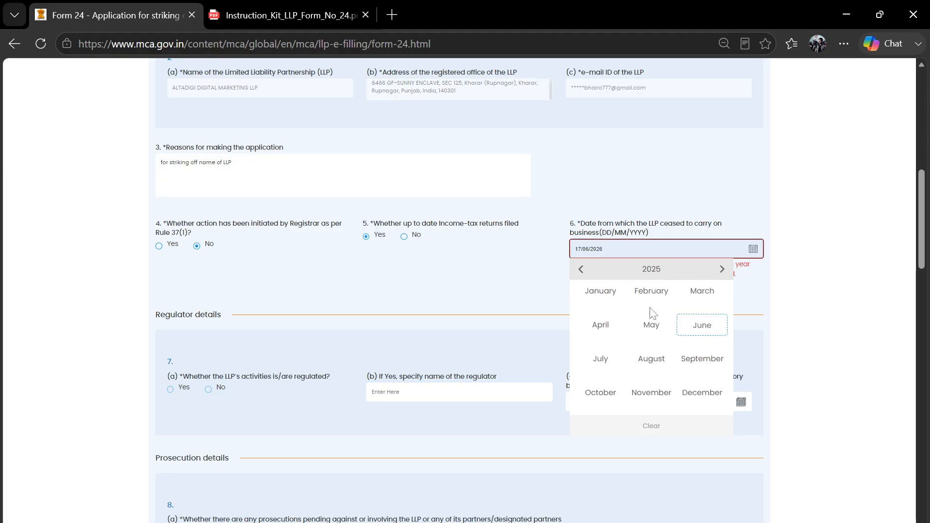
pyautogui.click(703, 324)
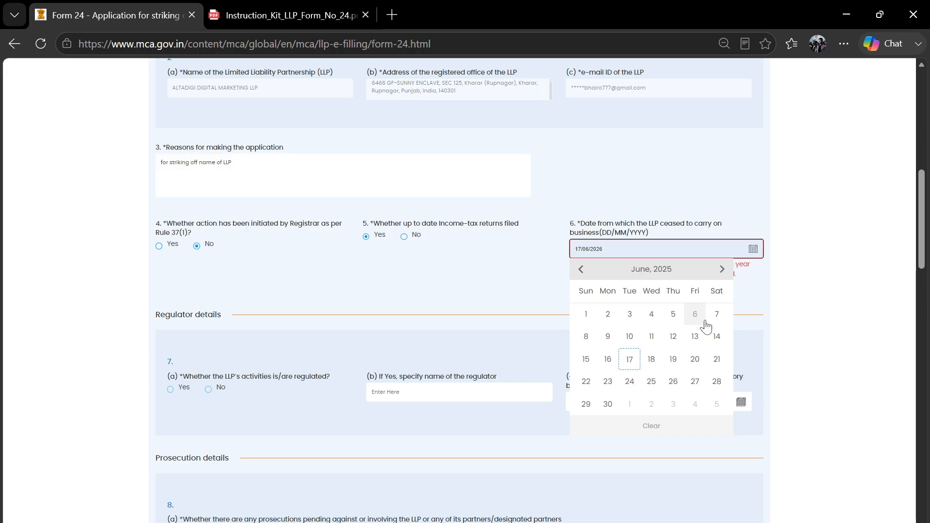
pyautogui.click(629, 360)
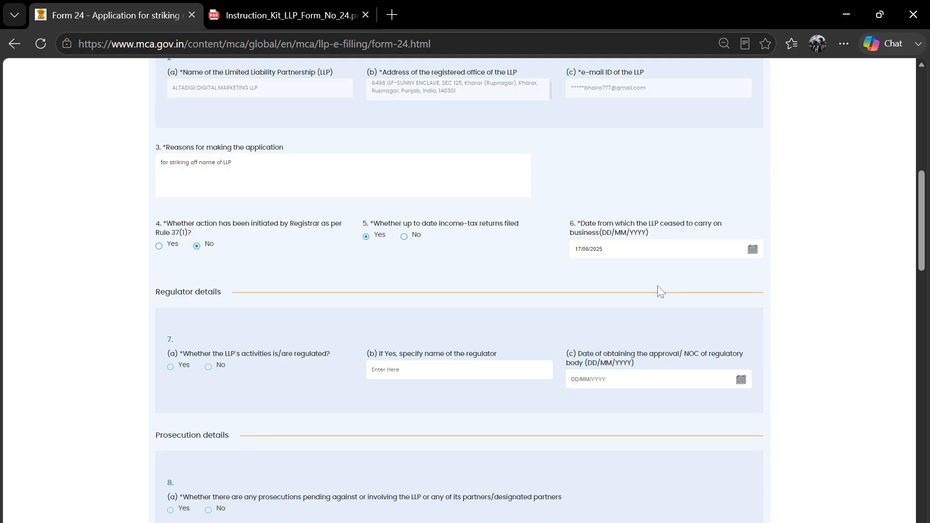
# - Adjust the cessation date to 18 June, then finally 16 June 2025
pyautogui.click(752, 249)
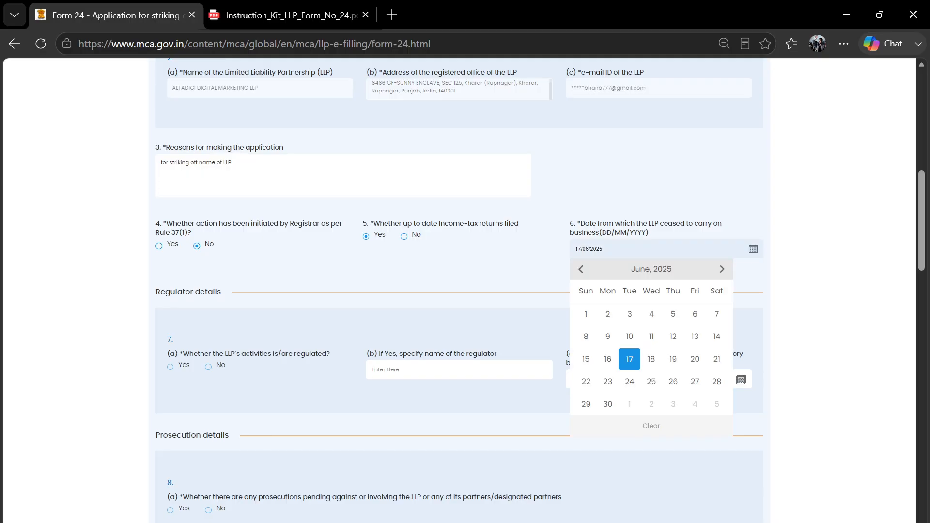
pyautogui.click(650, 360)
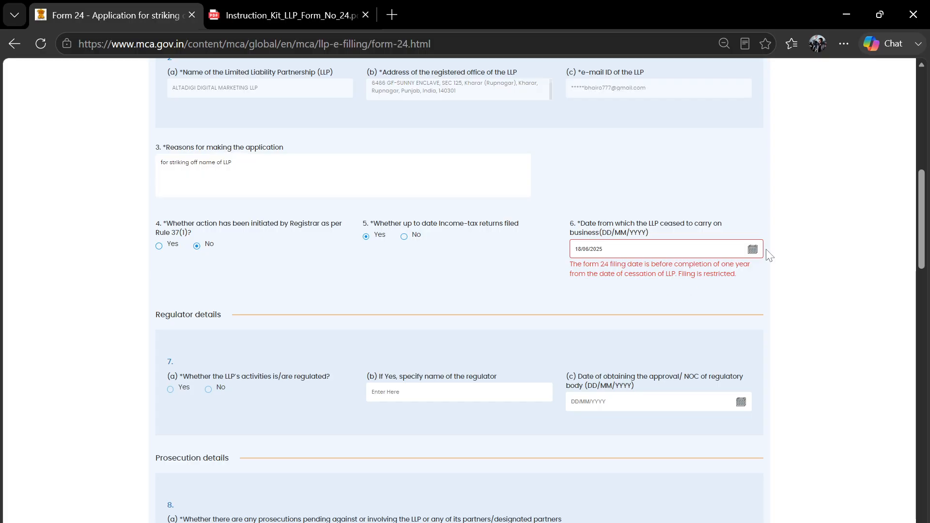
pyautogui.click(753, 250)
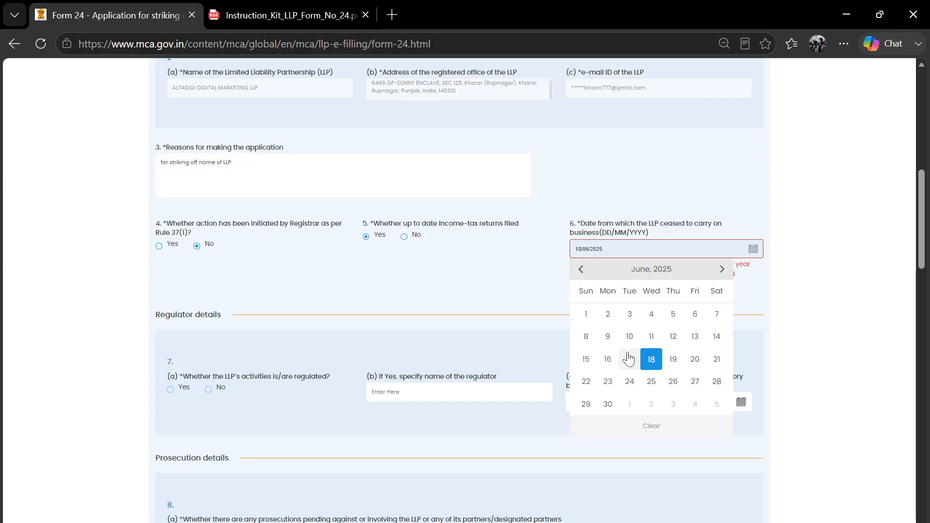
pyautogui.click(608, 360)
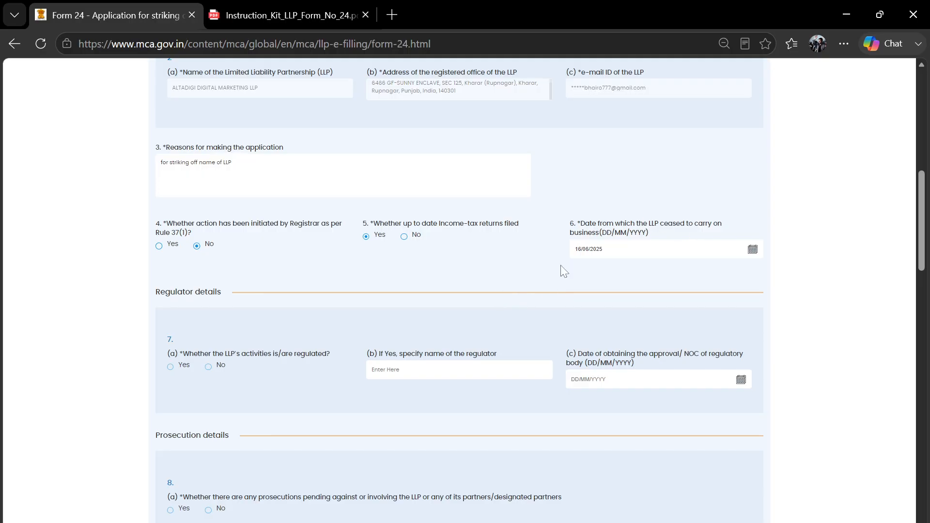
pyautogui.scroll(-1, 368, 320)
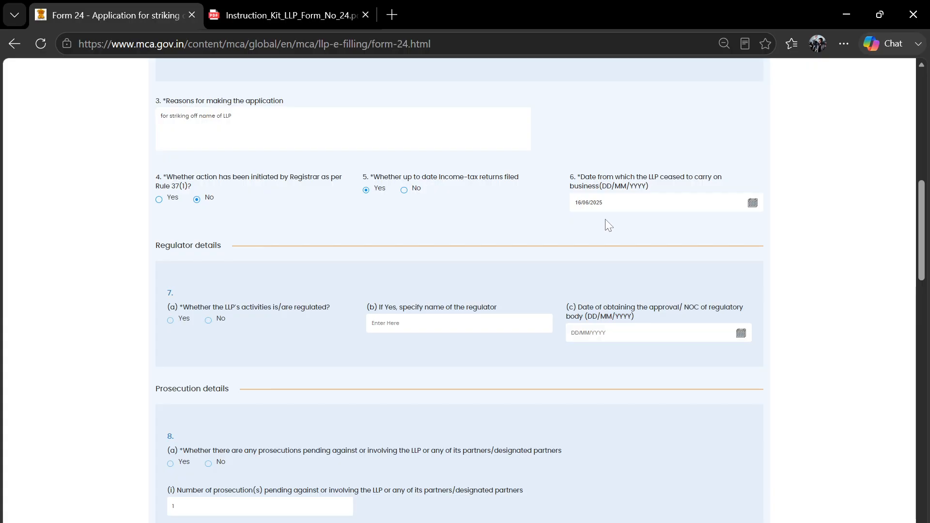
pyautogui.scroll(-1, 342, 258)
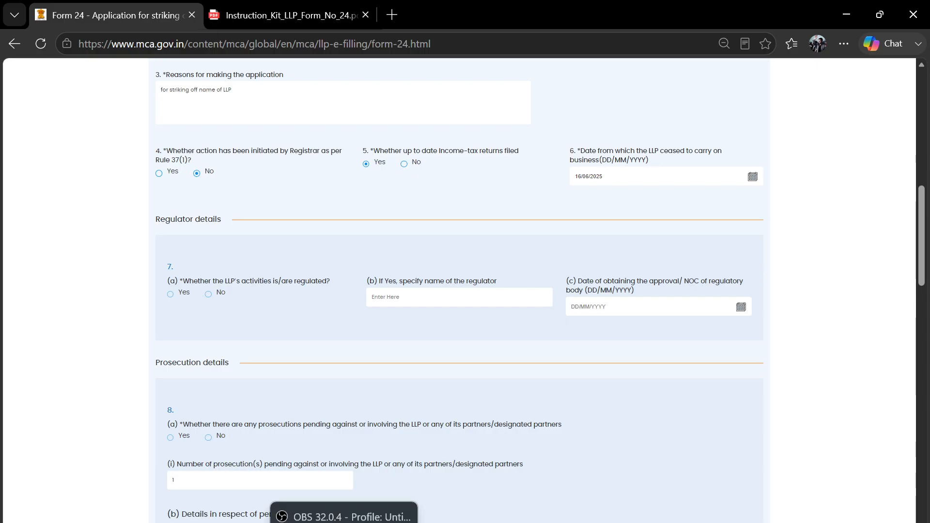
pyautogui.click(343, 522)
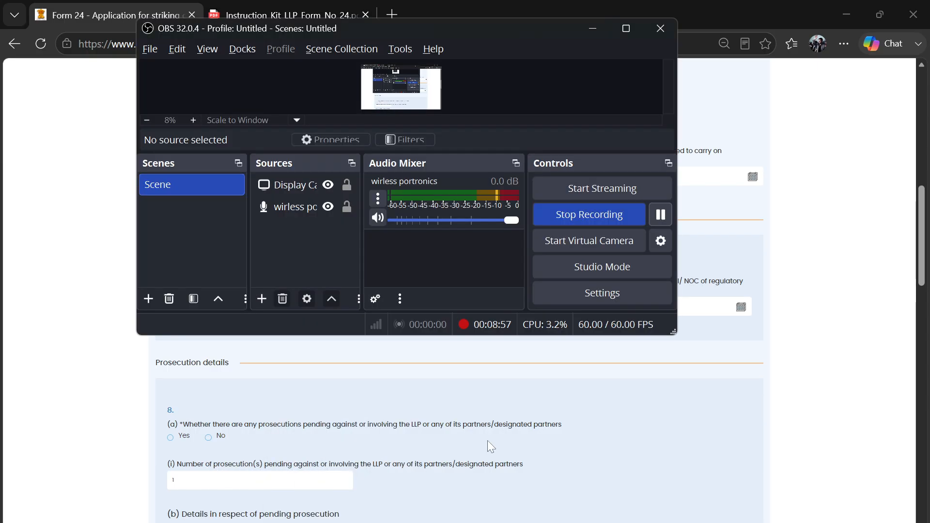
pyautogui.click(754, 257)
pyautogui.scroll(-1, 327, 354)
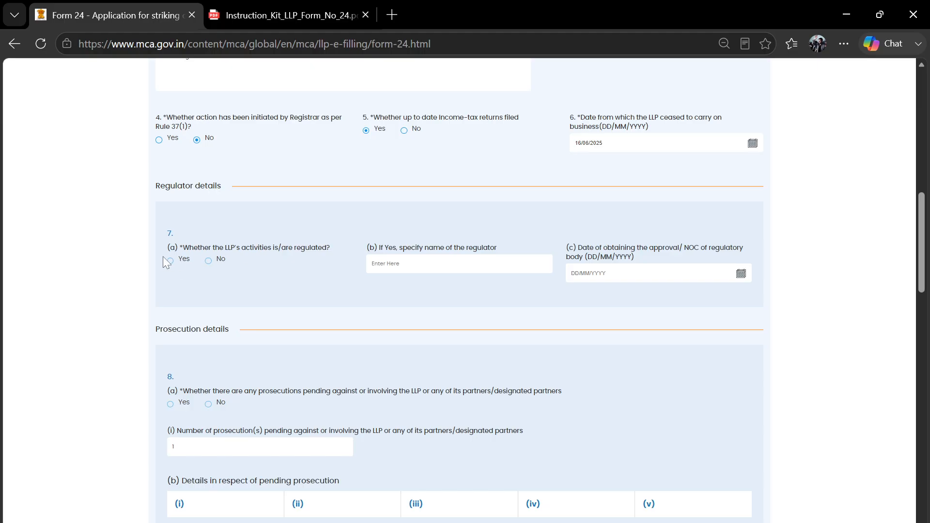
# - Answer No to whether the LLP's activities are regulated (question 7(a))
pyautogui.click(209, 262)
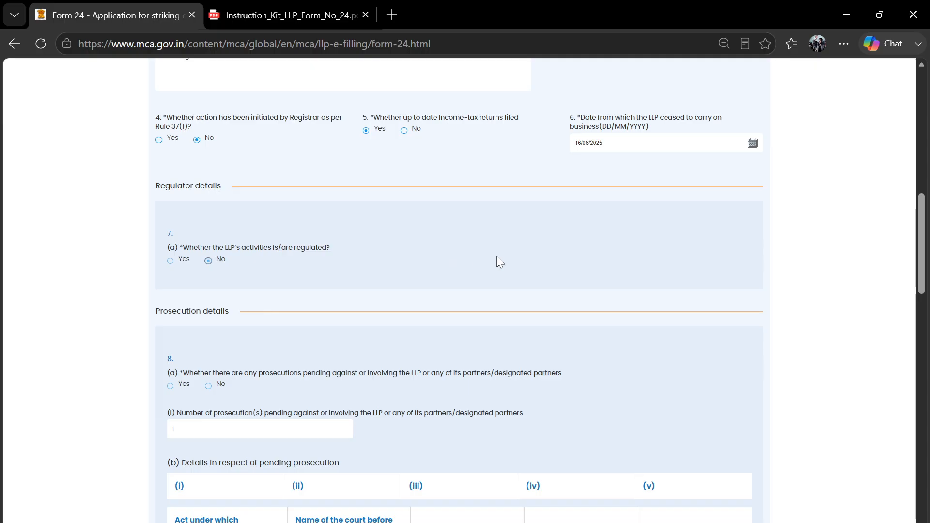
pyautogui.scroll(-3, 345, 275)
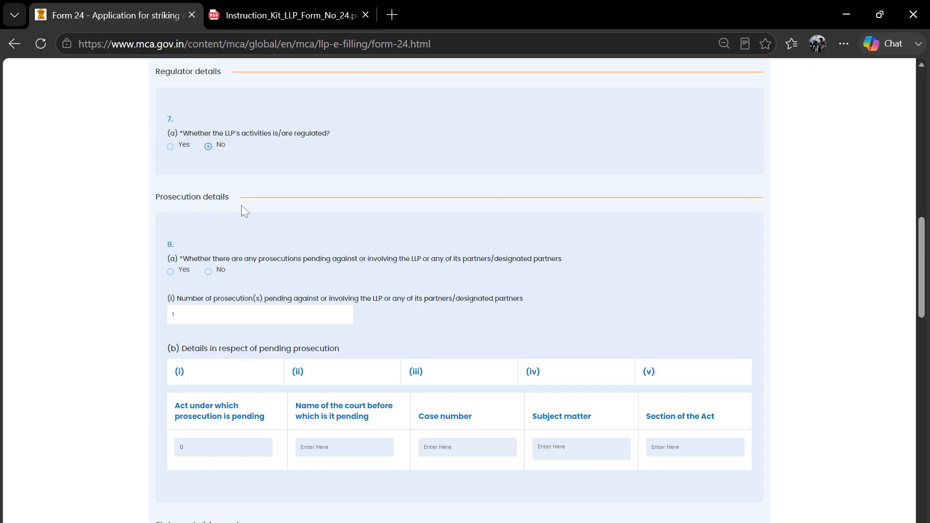
pyautogui.scroll(-1, 324, 232)
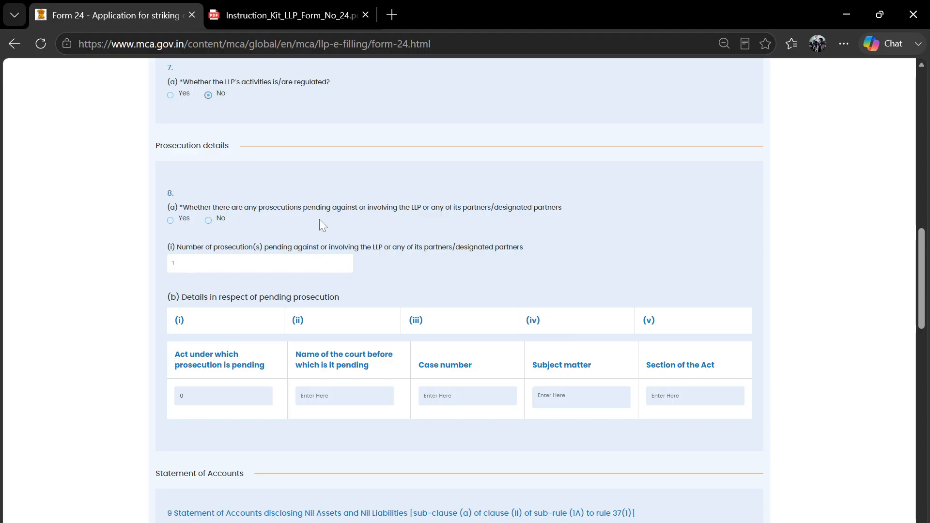
pyautogui.scroll(-1, 381, 309)
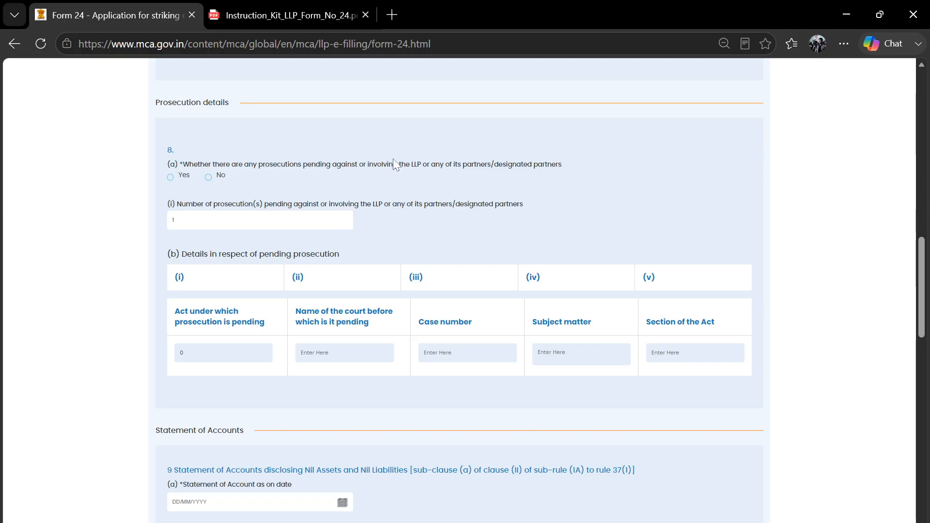
# - Switch pending prosecutions to Yes and step through the Act, court, case number, subject and section fields
pyautogui.click(208, 178)
pyautogui.click(170, 177)
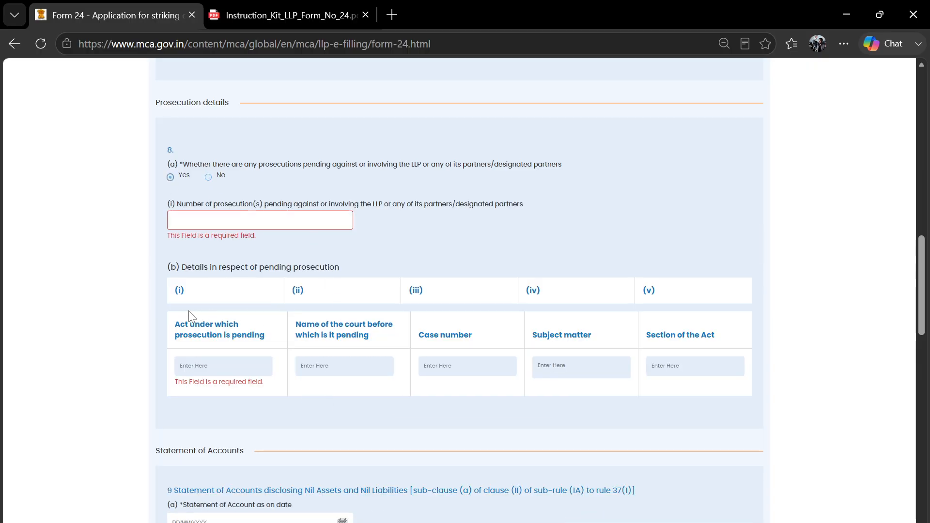
pyautogui.scroll(-1, 270, 305)
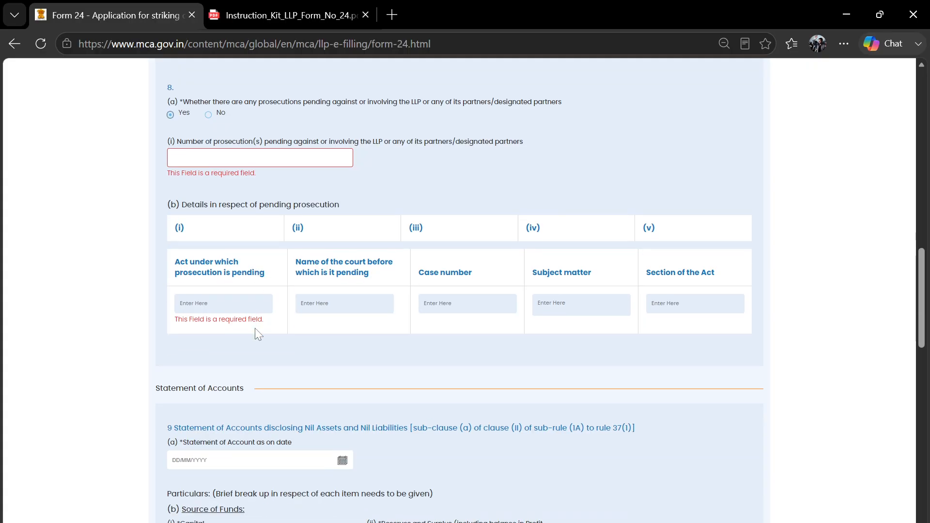
pyautogui.click(227, 304)
pyautogui.click(342, 304)
pyautogui.click(460, 304)
pyautogui.click(581, 305)
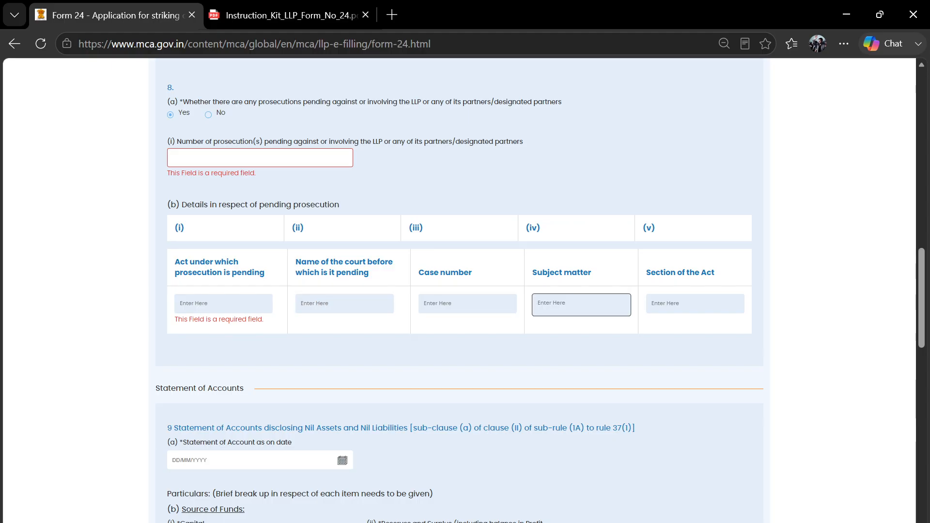
pyautogui.click(647, 310)
# - Try the number-of-prosecutions field, then set pending prosecutions back to No
pyautogui.scroll(1, 472, 289)
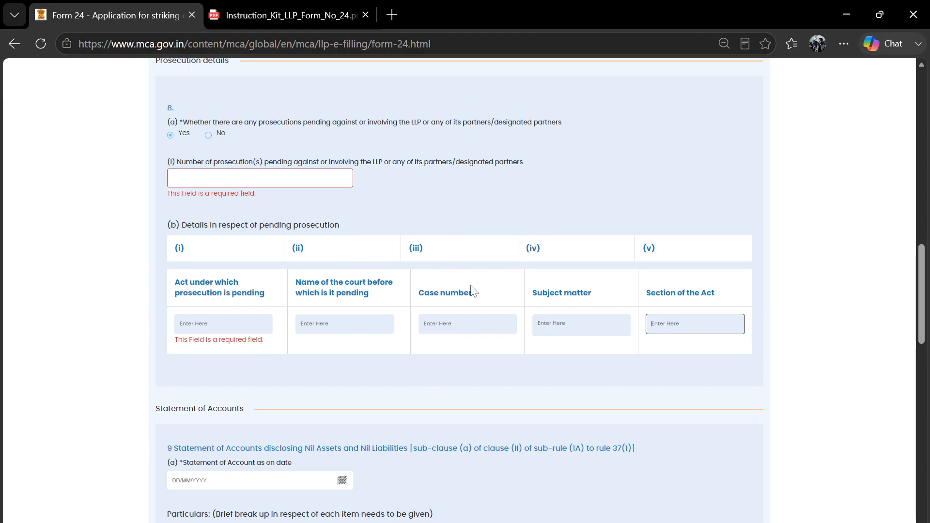
pyautogui.scroll(1, 472, 289)
pyautogui.click(293, 194)
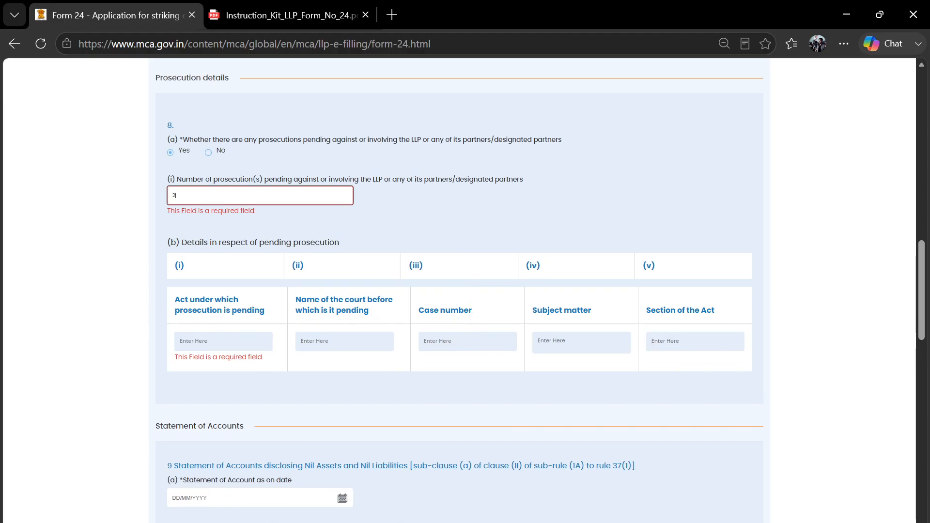
pyautogui.click(352, 225)
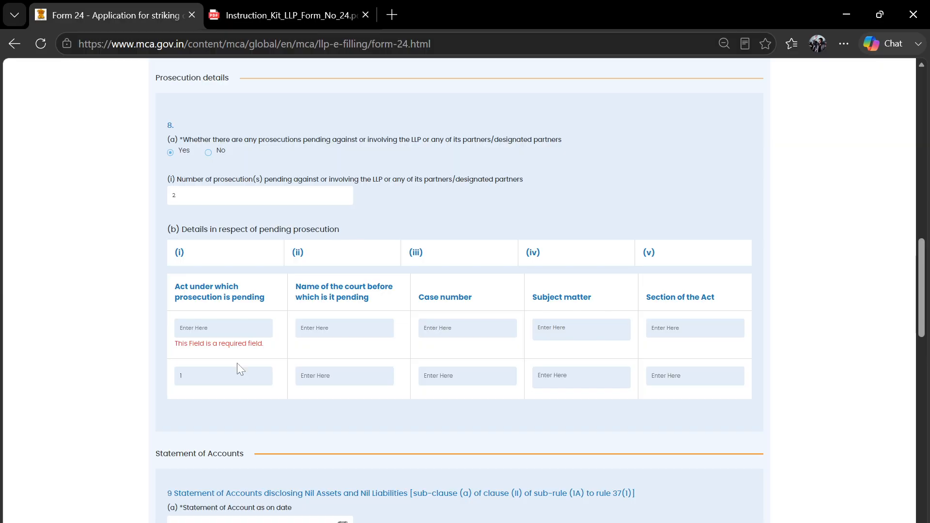
pyautogui.doubleClick(216, 194)
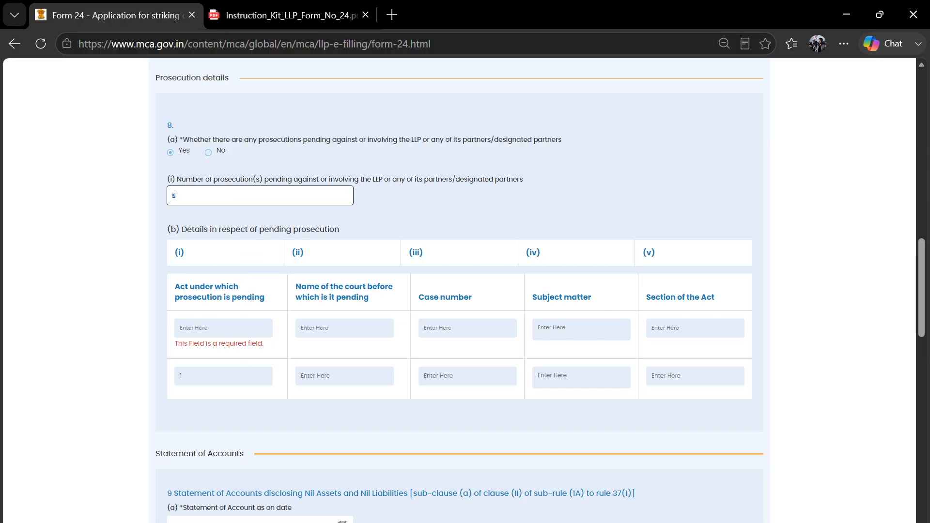
pyautogui.click(208, 153)
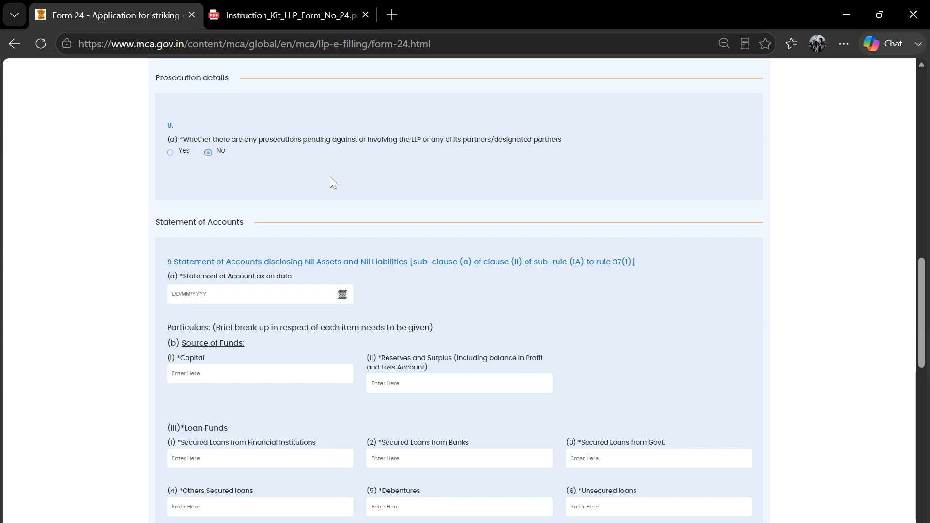
pyautogui.scroll(1, 331, 178)
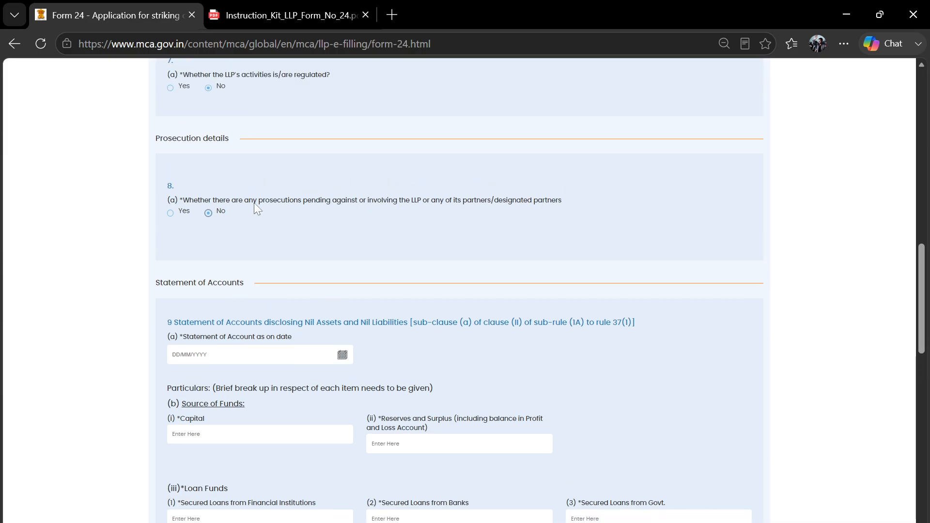
pyautogui.scroll(-2, 383, 233)
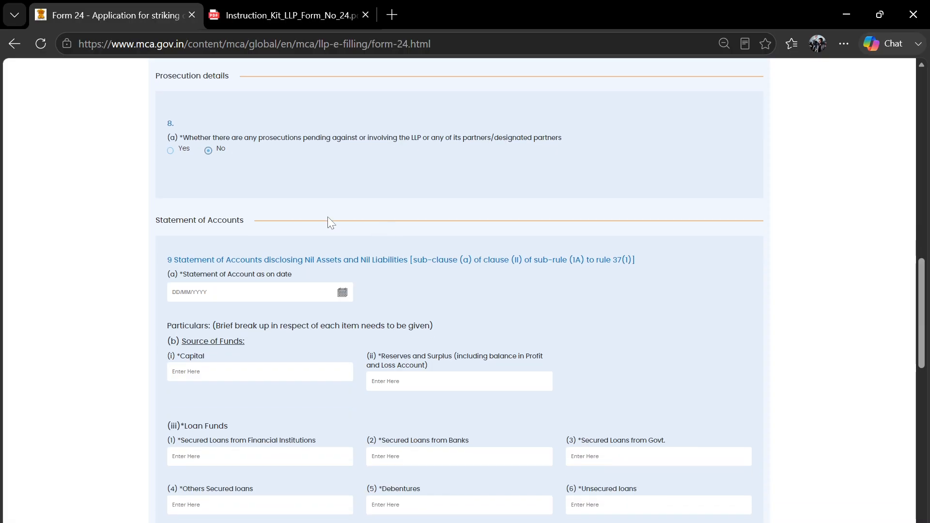
pyautogui.scroll(-2, 357, 257)
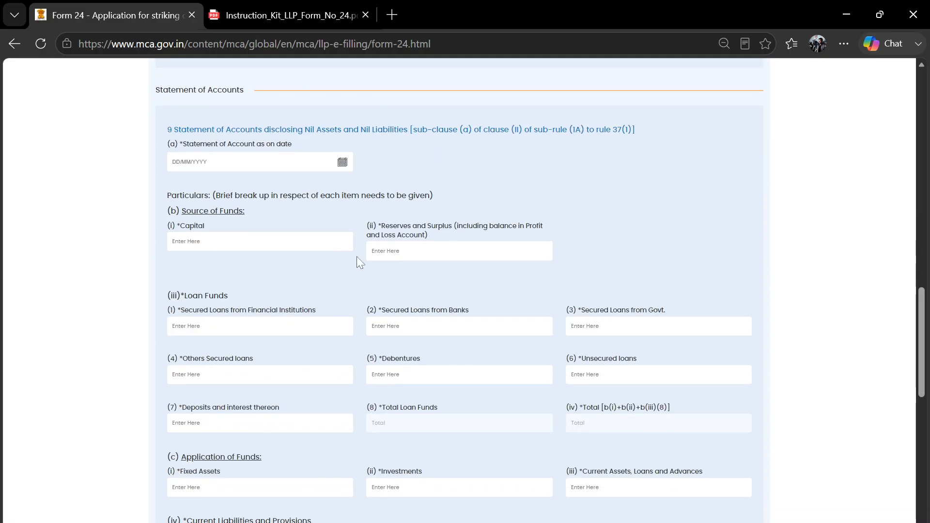
pyautogui.scroll(1, 399, 182)
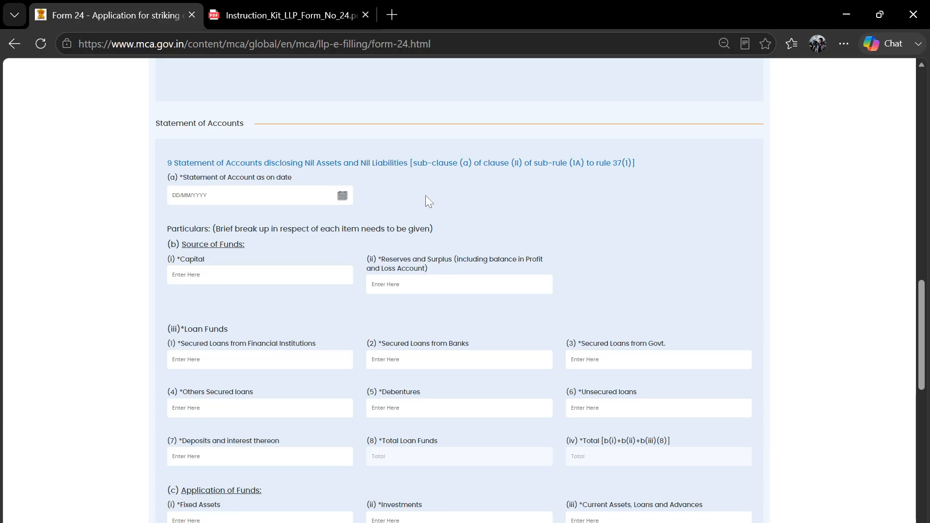
pyautogui.scroll(1, 426, 195)
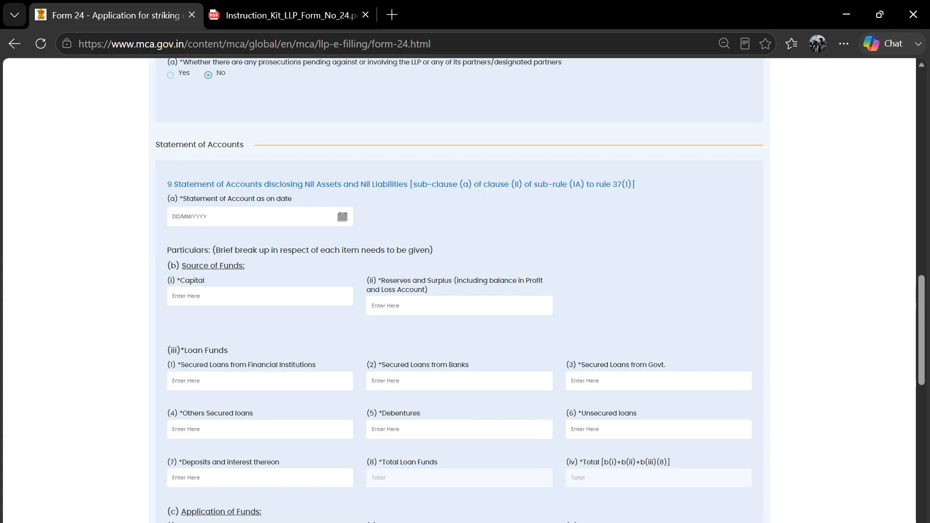
pyautogui.click(344, 522)
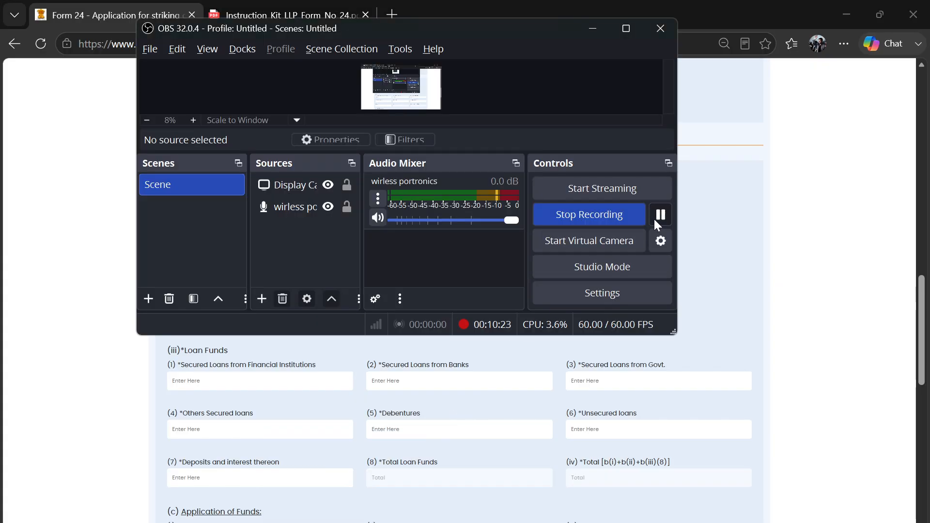
pyautogui.click(821, 242)
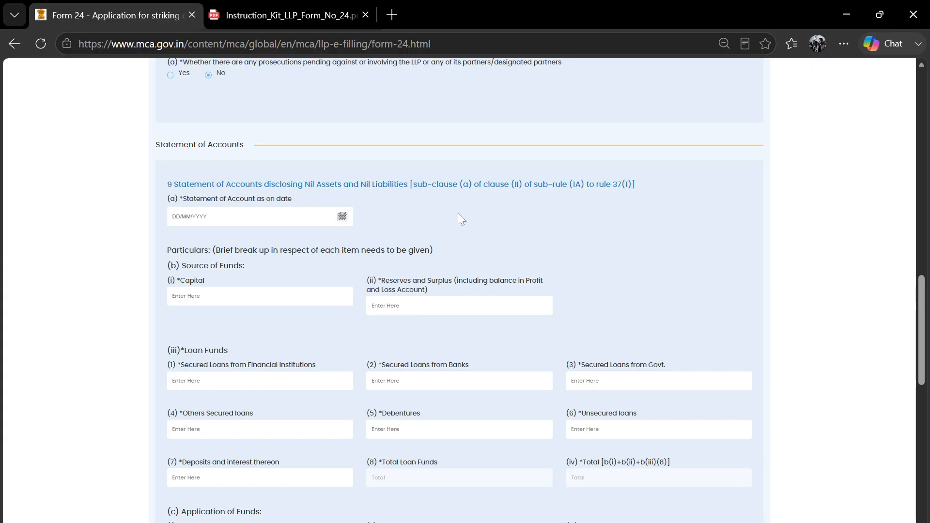
pyautogui.scroll(-1, 459, 219)
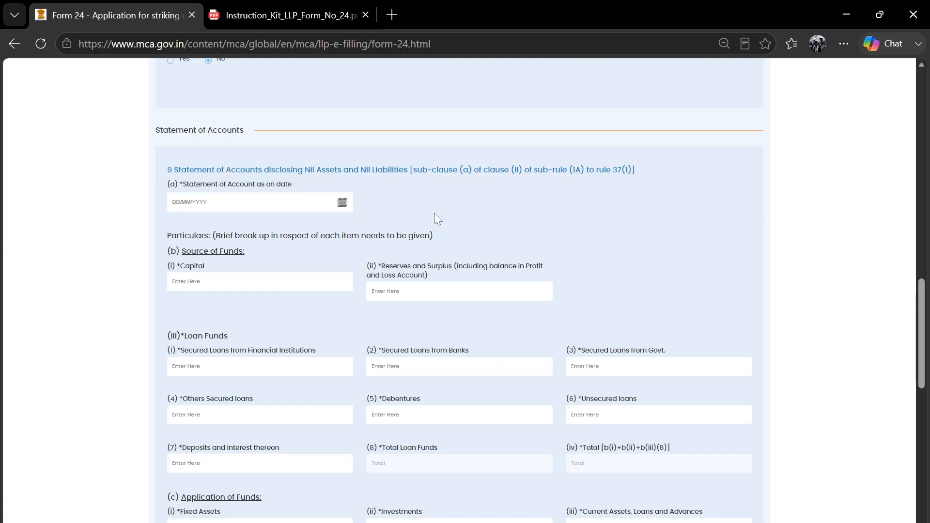
pyautogui.scroll(8, 551, 210)
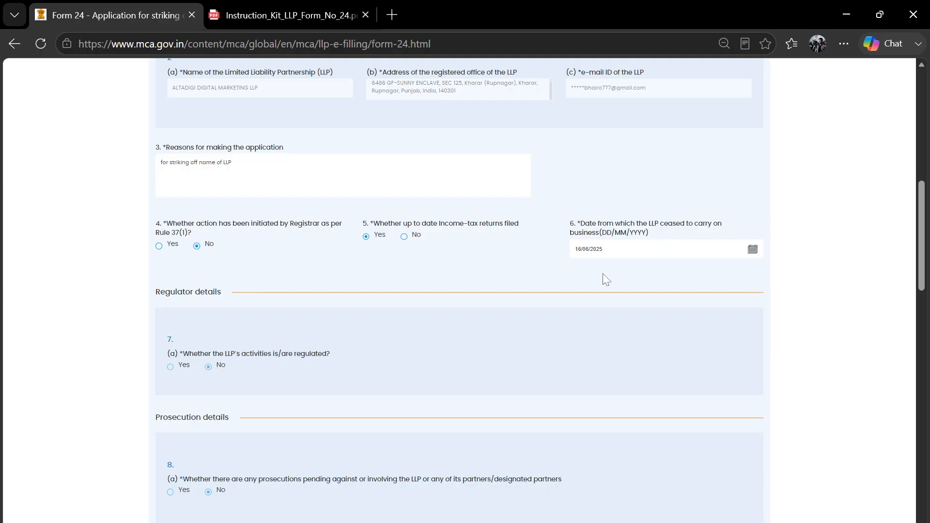
pyautogui.scroll(-9, 602, 273)
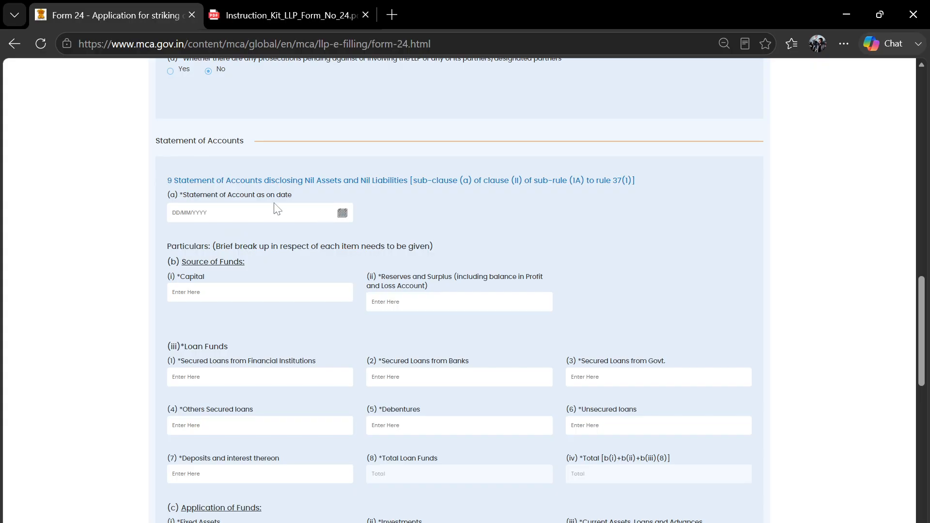
pyautogui.scroll(1, 208, 229)
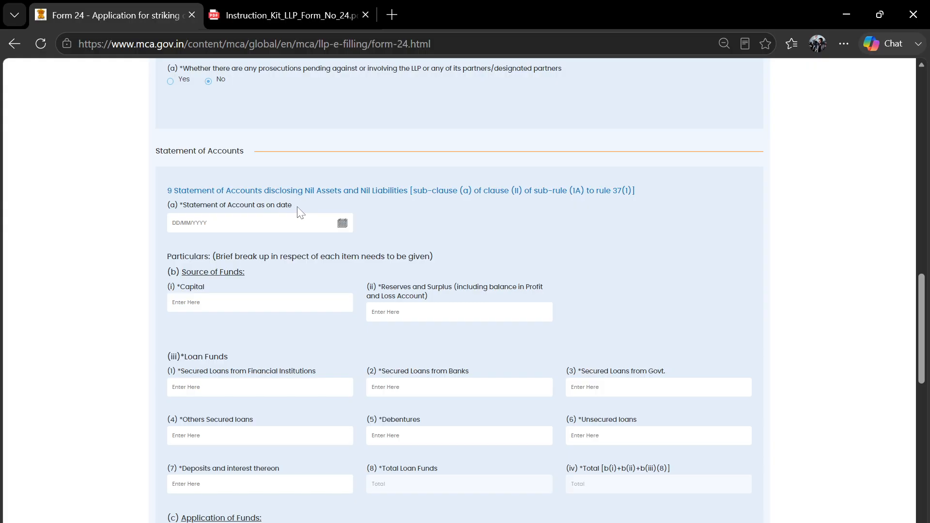
# - Set the Statement of Account date to 17/06/2026, replacing an initial pick of 1 June
pyautogui.click(342, 223)
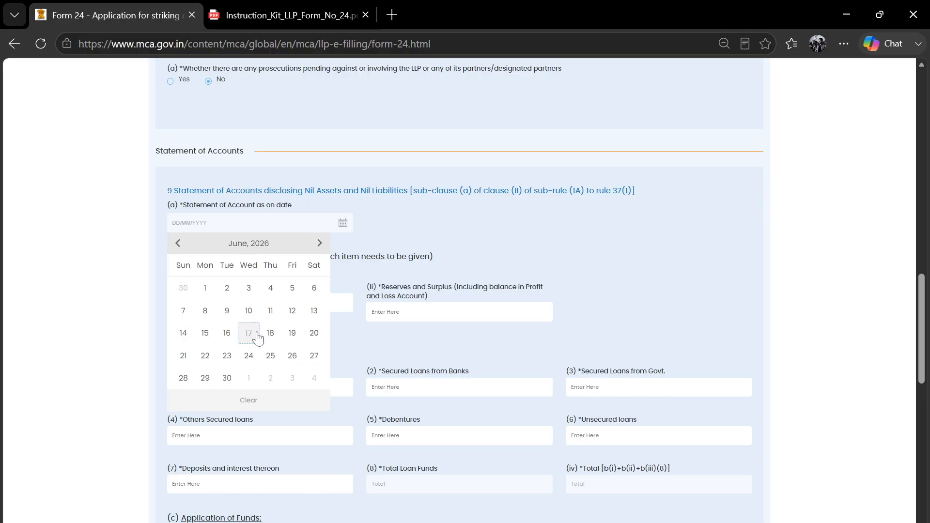
pyautogui.click(206, 288)
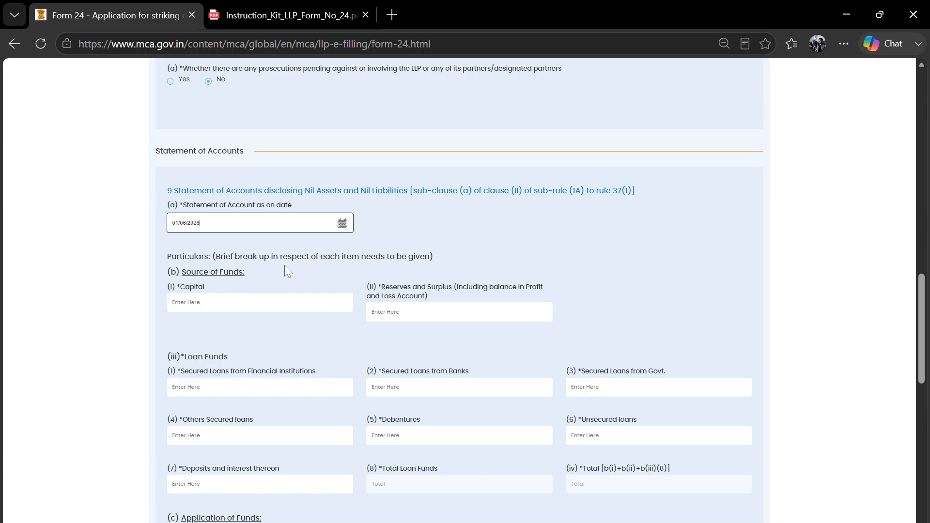
pyautogui.click(404, 247)
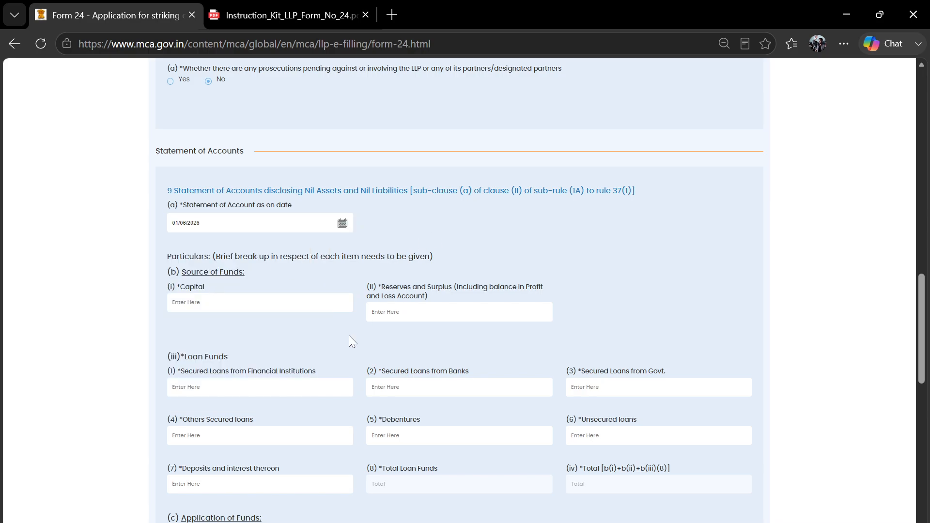
pyautogui.scroll(-1, 348, 335)
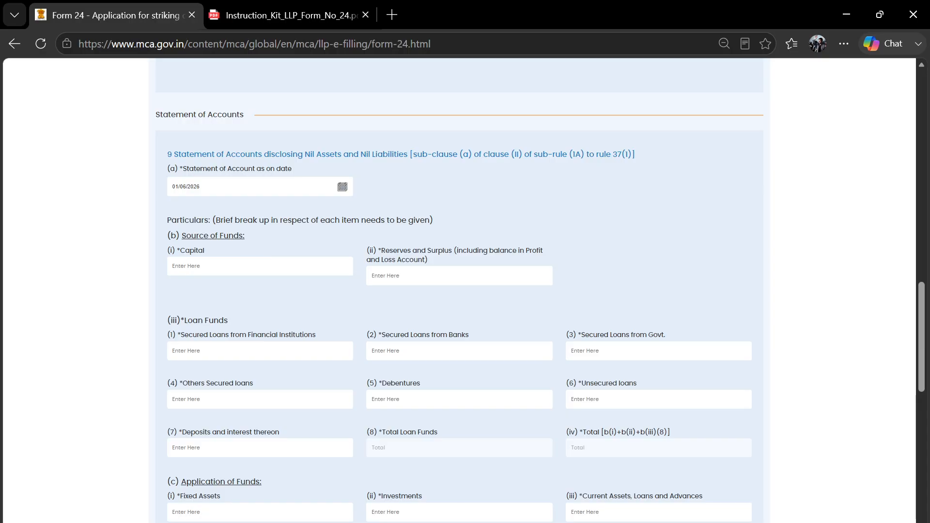
pyautogui.click(342, 187)
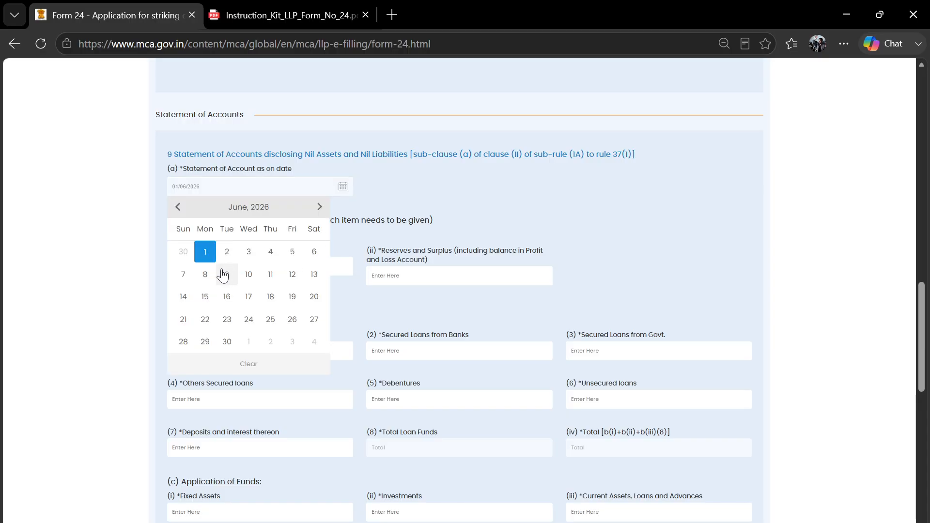
pyautogui.click(249, 297)
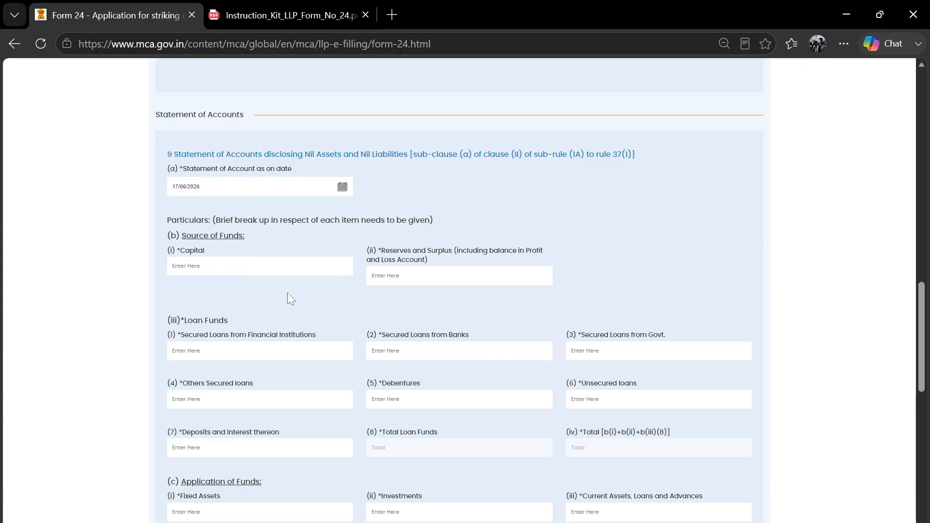
# - Scroll down to the Source of Funds heading and highlight it
pyautogui.scroll(-1, 287, 294)
pyautogui.scroll(-1, 274, 255)
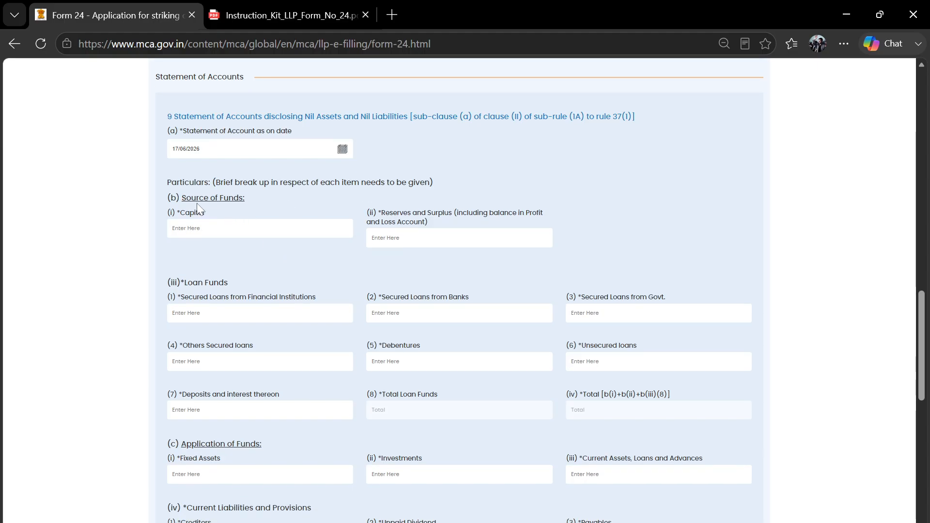
pyautogui.moveTo(165, 199); pyautogui.dragTo(280, 201)
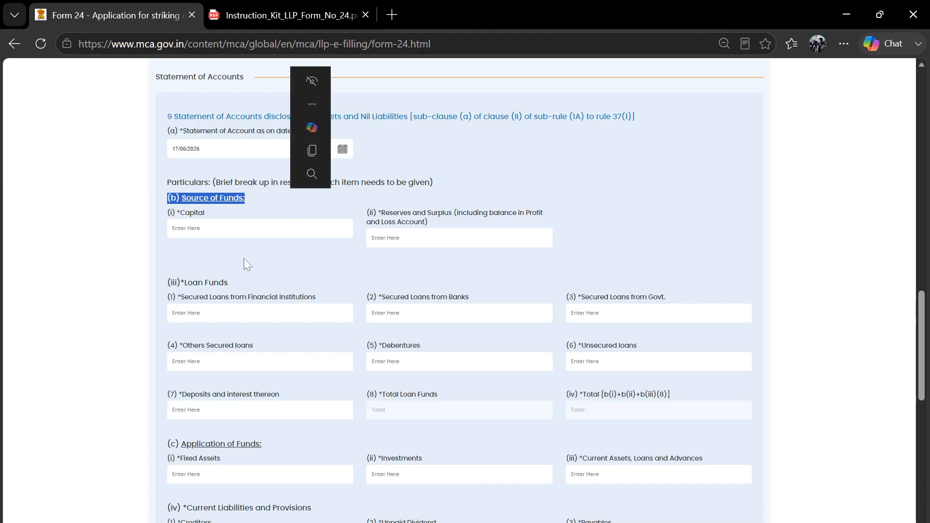
pyautogui.click(281, 261)
pyautogui.scroll(-1, 297, 257)
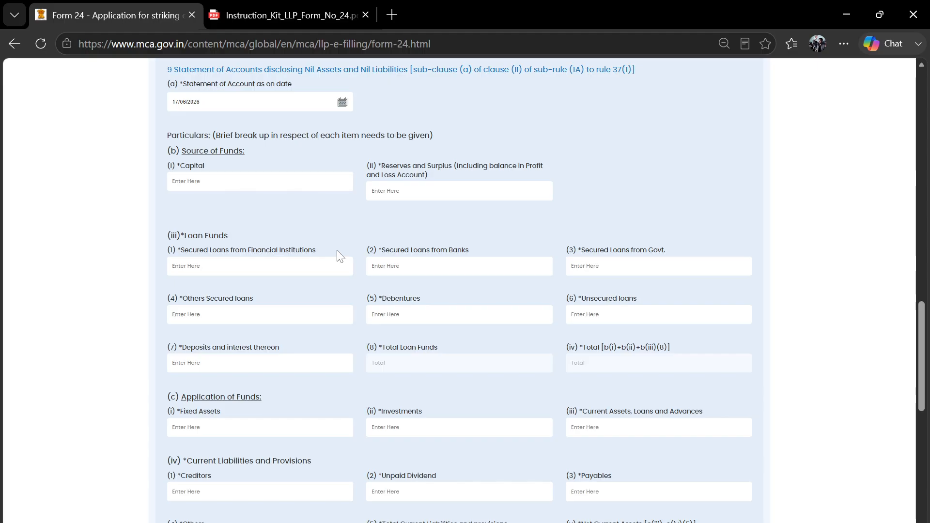
pyautogui.click(278, 182)
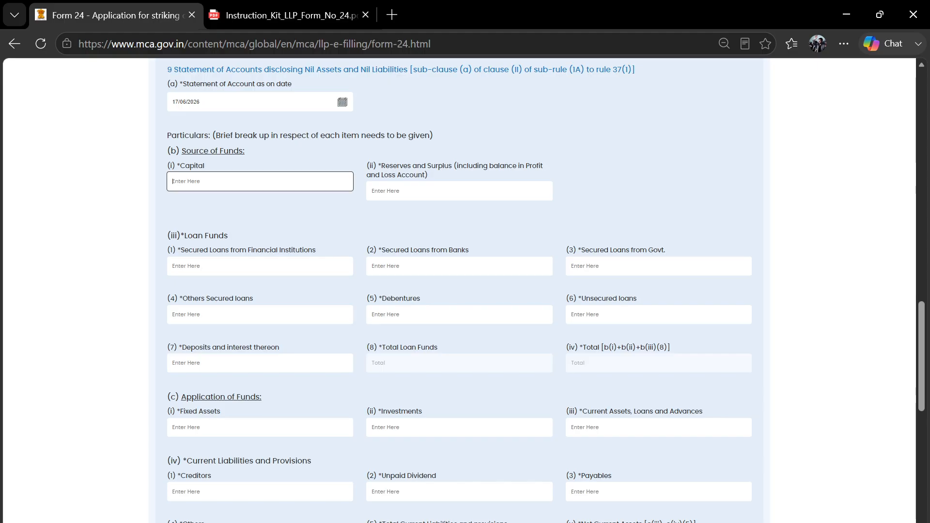
pyautogui.click(277, 264)
pyautogui.click(281, 314)
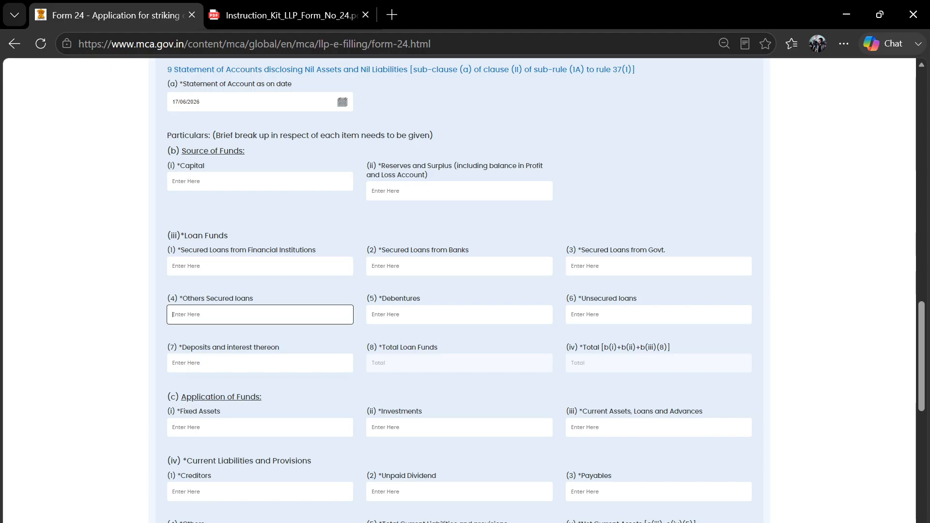
pyautogui.scroll(-1, 266, 372)
pyautogui.moveTo(183, 356); pyautogui.dragTo(266, 352)
pyautogui.click(266, 389)
pyautogui.scroll(-1, 265, 388)
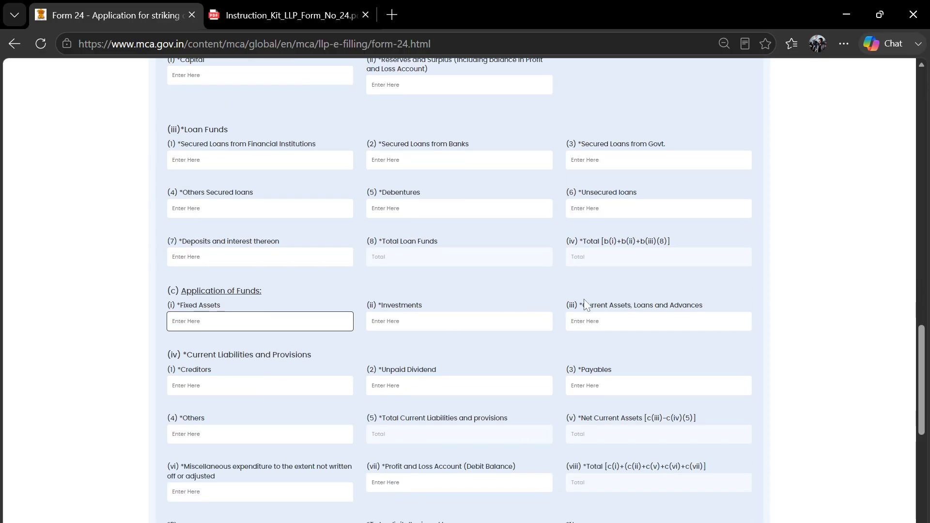
pyautogui.click(590, 321)
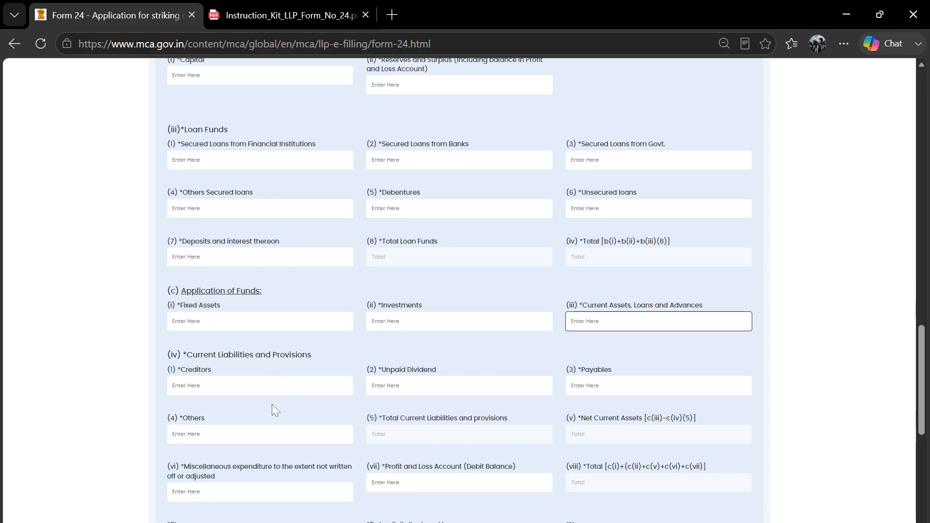
pyautogui.scroll(-2, 266, 405)
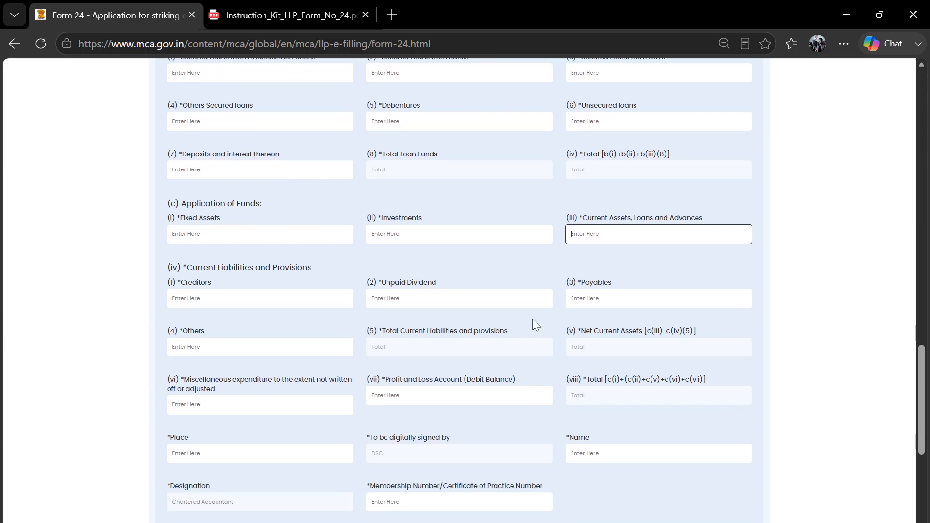
pyautogui.scroll(-2, 415, 405)
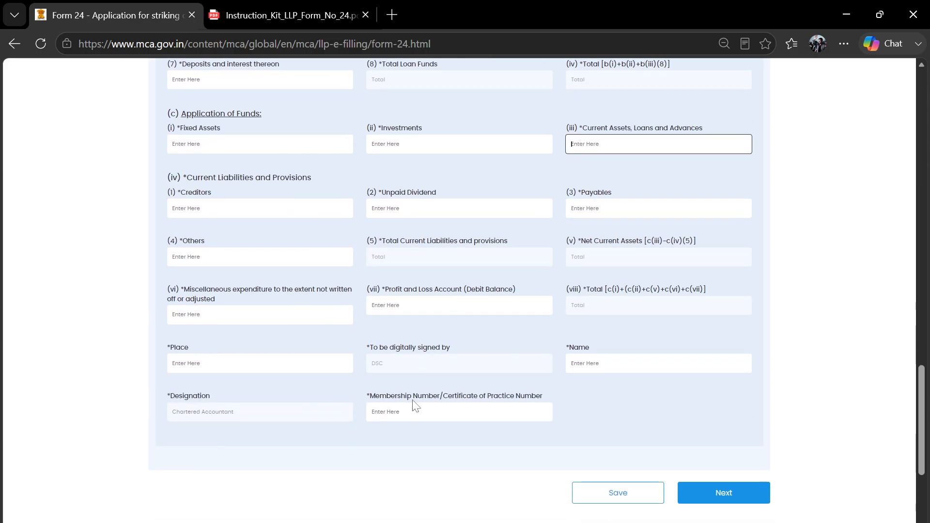
pyautogui.scroll(8, 440, 338)
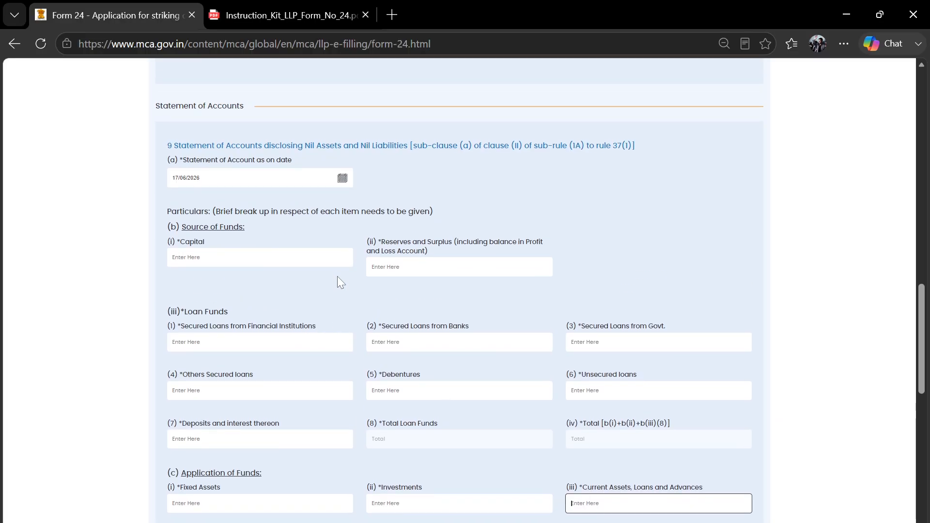
pyautogui.moveTo(167, 226); pyautogui.dragTo(251, 224)
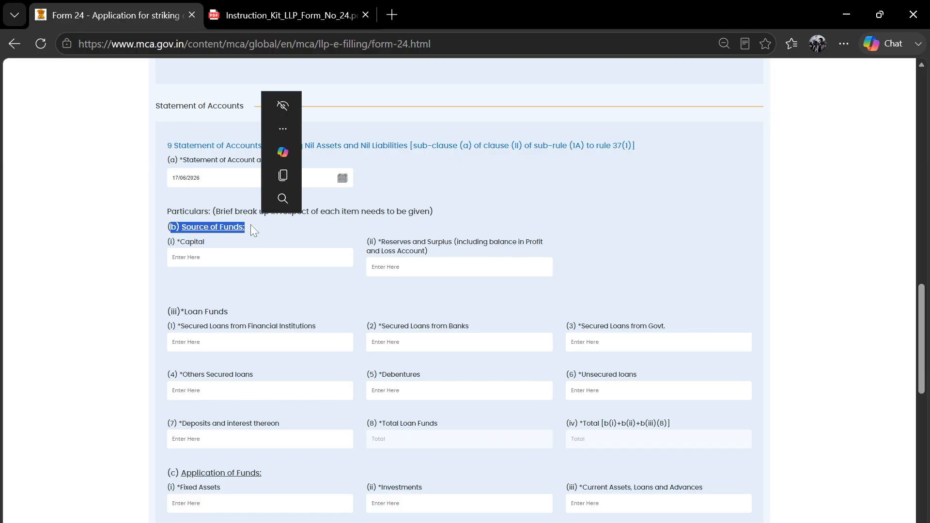
pyautogui.click(373, 292)
pyautogui.scroll(-8, 452, 295)
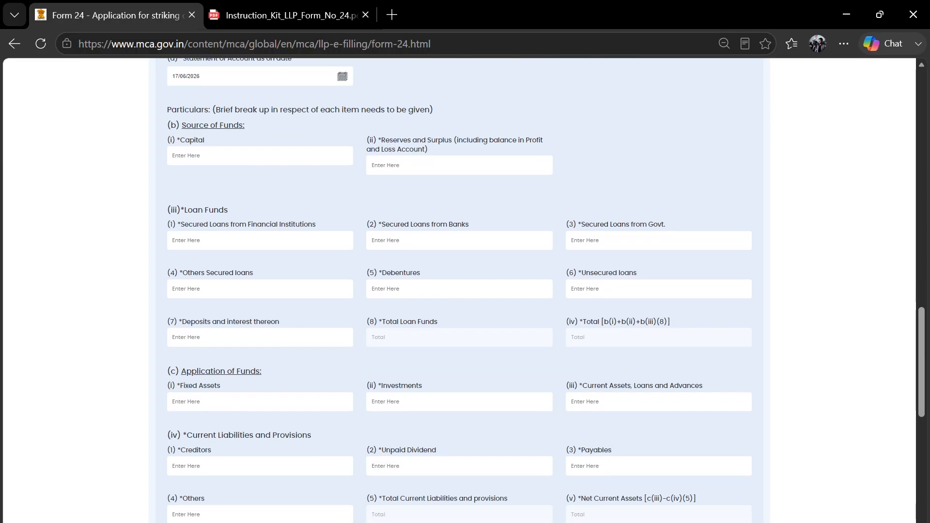
pyautogui.scroll(9, 452, 295)
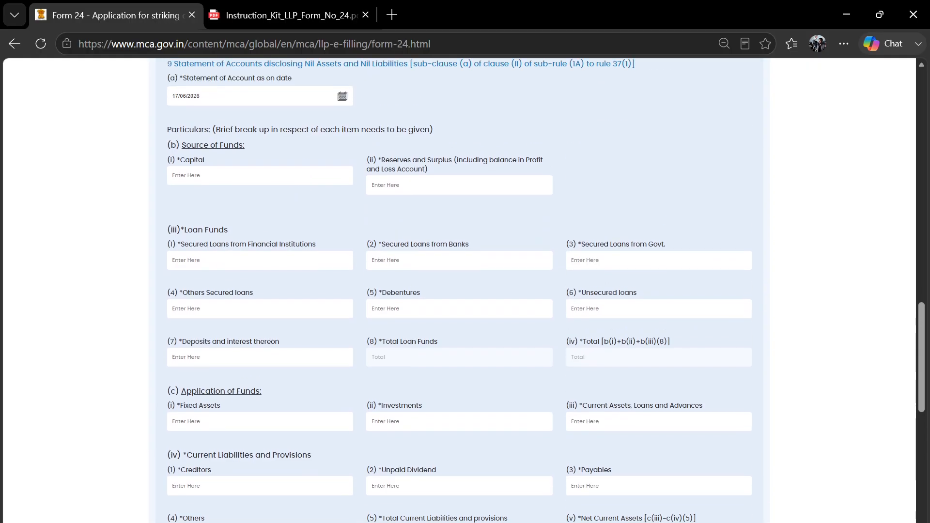
pyautogui.moveTo(302, 245); pyautogui.dragTo(383, 245)
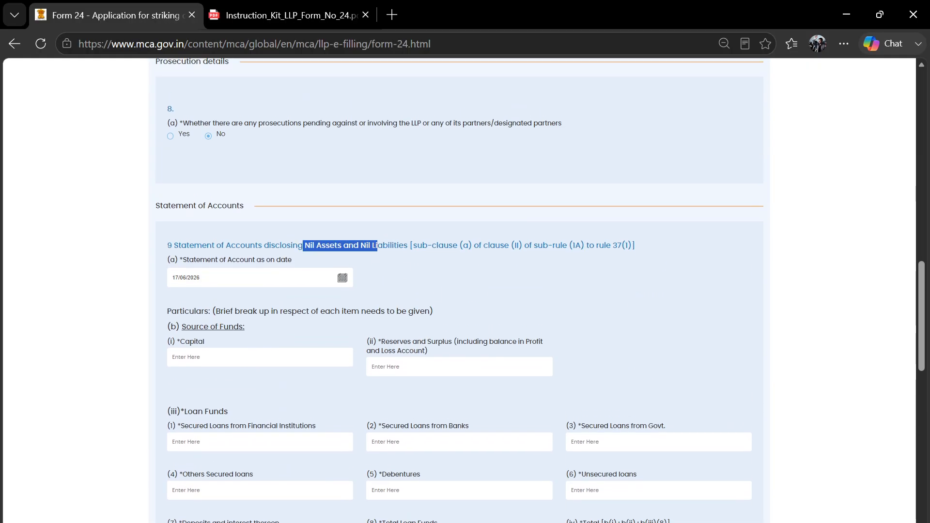
pyautogui.click(485, 287)
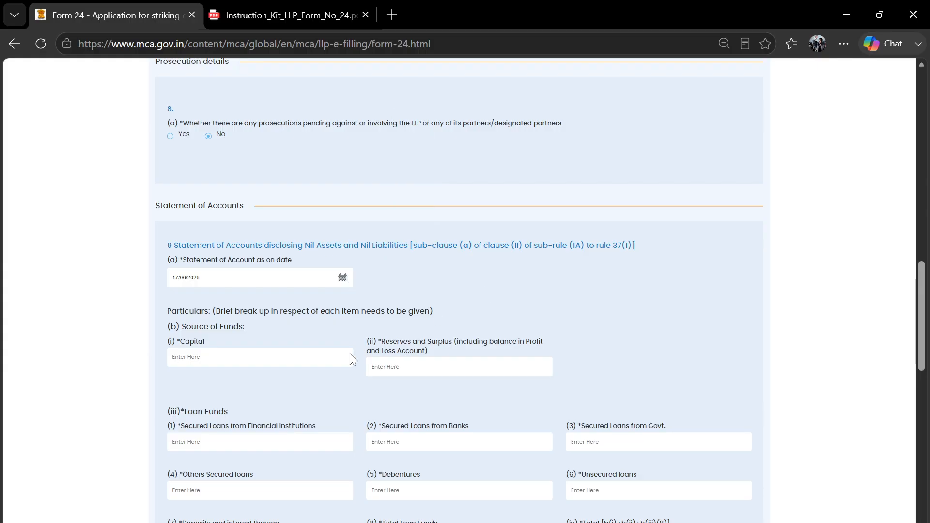
pyautogui.scroll(-1, 435, 312)
# - Enter the Capital amount of 20000
pyautogui.click(218, 312)
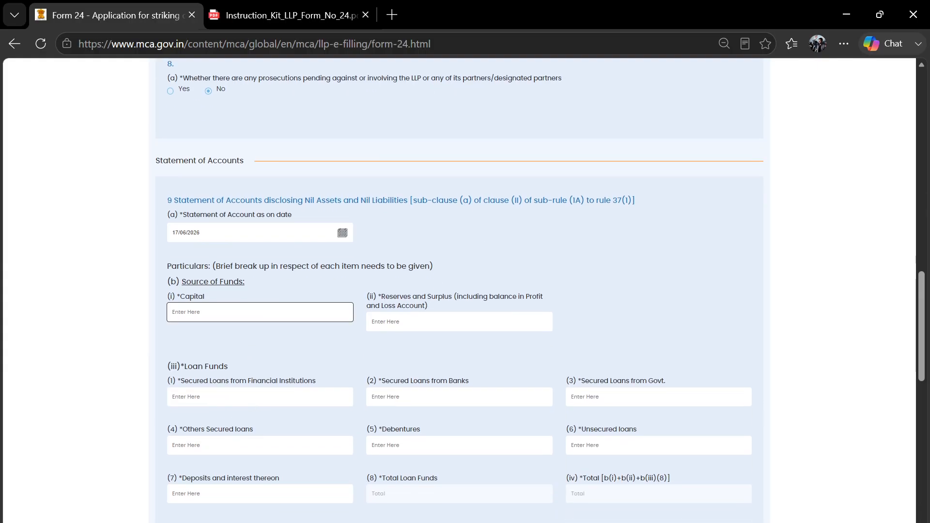
pyautogui.write('20000')
pyautogui.press('Tab')
pyautogui.click(470, 344)
# - Enter 0 for Reserves and Surplus, the secured loans, Debentures and Unsecured loans
pyautogui.click(463, 322)
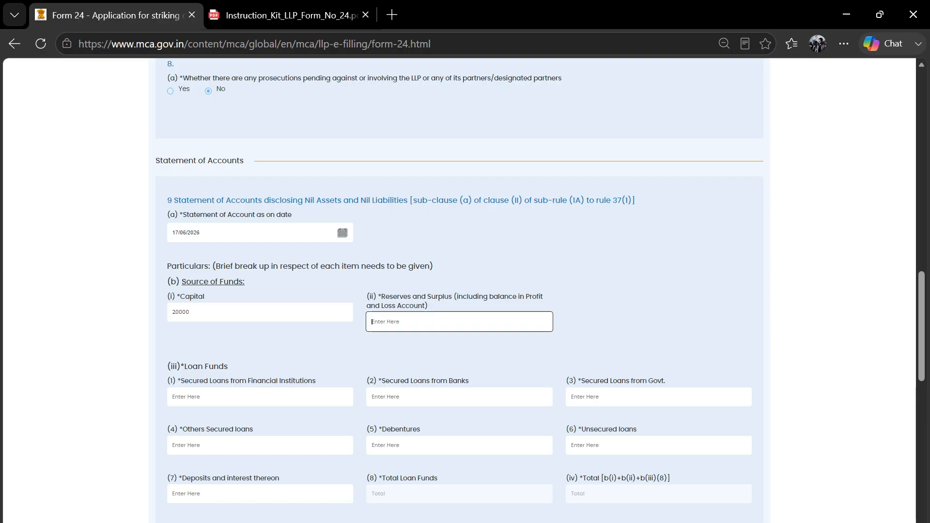
pyautogui.write('0')
pyautogui.press('Tab')
pyautogui.write('0')
pyautogui.press('Tab')
pyautogui.write('0')
pyautogui.press('Tab')
pyautogui.write('0')
pyautogui.press('Tab')
pyautogui.write('0')
pyautogui.press('Tab')
pyautogui.write('0')
pyautogui.press('Tab')
pyautogui.write('0')
pyautogui.press('Tab')
# - Enter 0 for Deposits, Fixed Assets, Investments, Current Assets, Creditors, Unpaid Dividend, Payables and Others
pyautogui.write('0')
pyautogui.press('Tab')
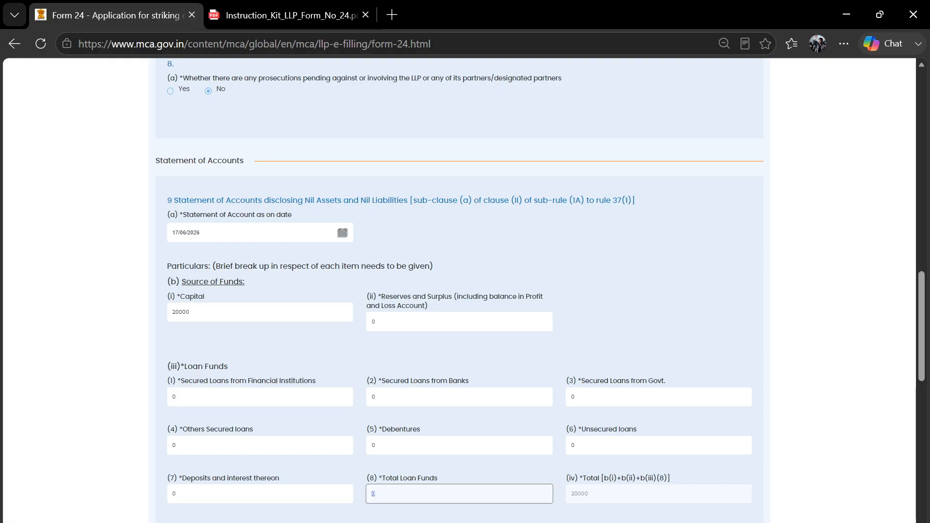
pyautogui.scroll(-3, 518, 387)
pyautogui.scroll(-1, 518, 387)
pyautogui.click(324, 320)
pyautogui.write('0')
pyautogui.press('Tab')
pyautogui.write('0')
pyautogui.press('Tab')
pyautogui.write('0')
pyautogui.press('Tab')
pyautogui.write('0')
pyautogui.press('Tab')
pyautogui.write('0')
pyautogui.press('Tab')
pyautogui.write('0')
pyautogui.press('Tab')
pyautogui.write('0')
pyautogui.press('Tab')
pyautogui.press('Tab')
pyautogui.scroll(-2, 441, 369)
pyautogui.press('Tab')
pyautogui.write('0')
pyautogui.press('Tab')
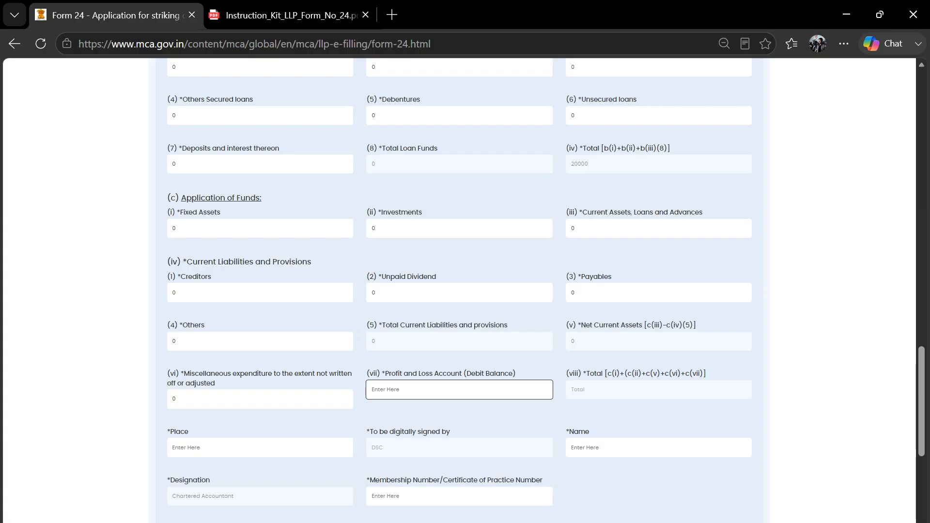
# - Enter 20000 as the Profit and Loss debit balance and confirm both totals read 20000
pyautogui.write('20000')
pyautogui.press('Tab')
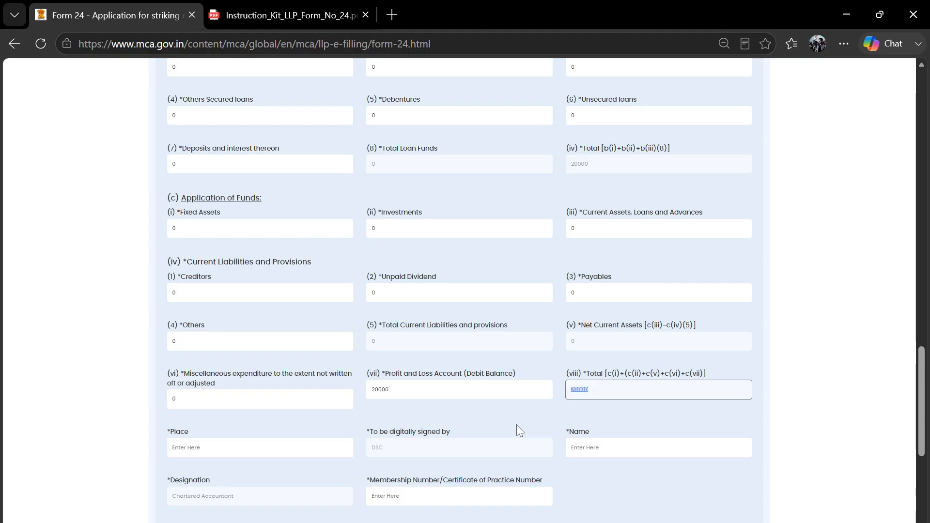
pyautogui.click(502, 417)
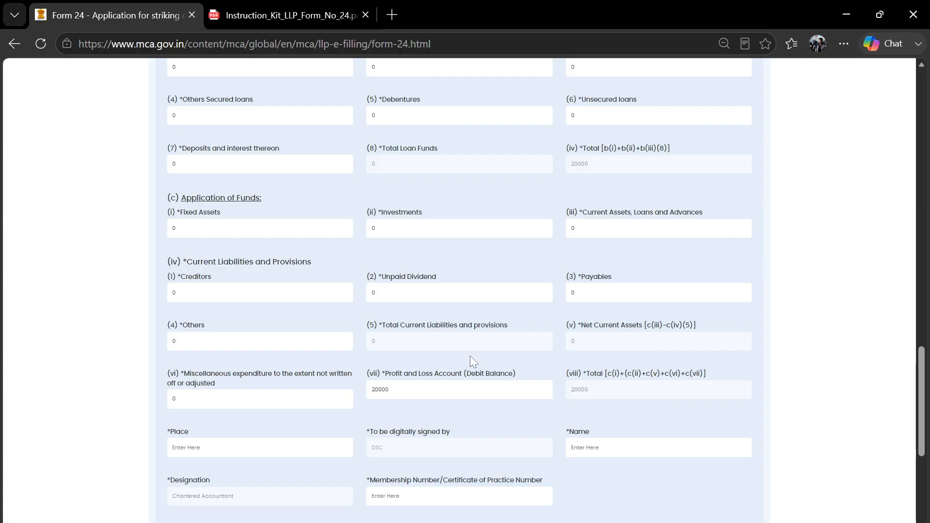
pyautogui.scroll(2, 434, 313)
pyautogui.scroll(-3, 446, 369)
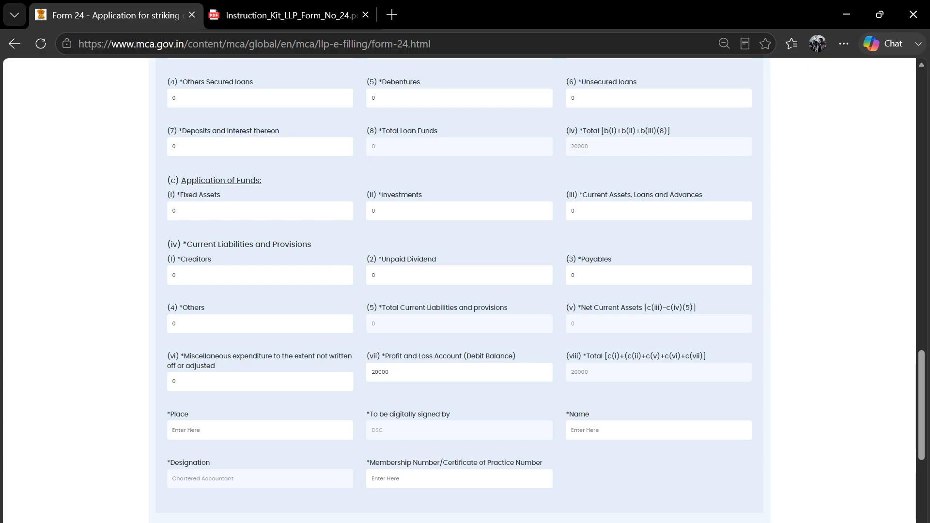
pyautogui.scroll(2, 617, 289)
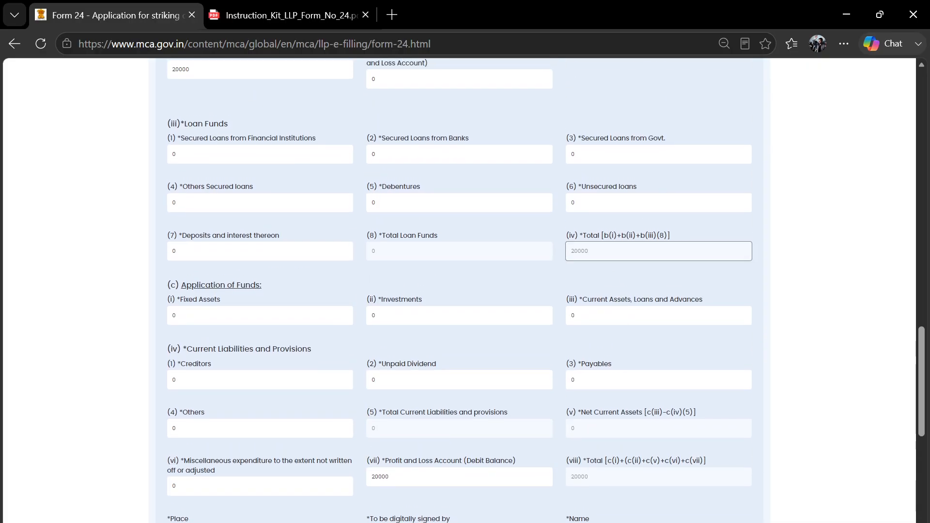
pyautogui.doubleClick(618, 251)
pyautogui.scroll(-2, 620, 279)
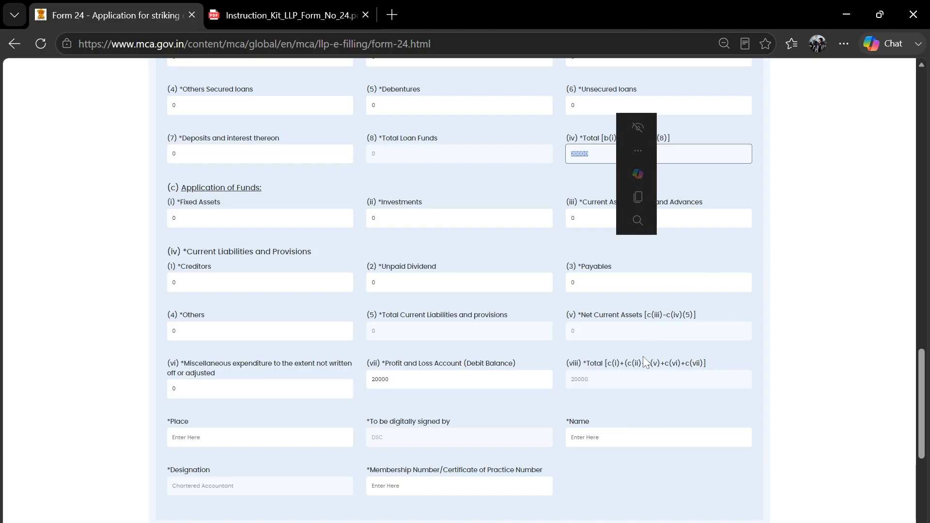
pyautogui.scroll(-1, 640, 396)
pyautogui.click(640, 397)
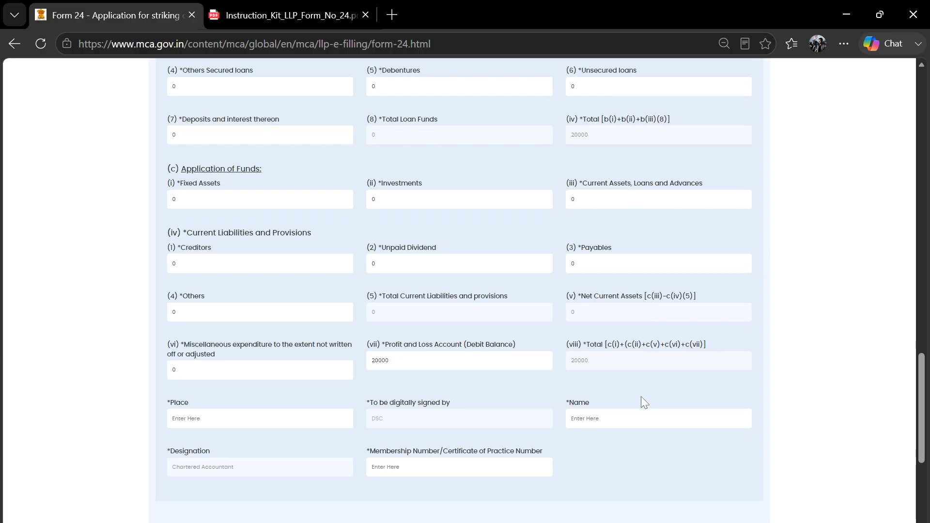
# - Set the place of signing to Delhi
pyautogui.scroll(-1, 237, 382)
pyautogui.click(211, 394)
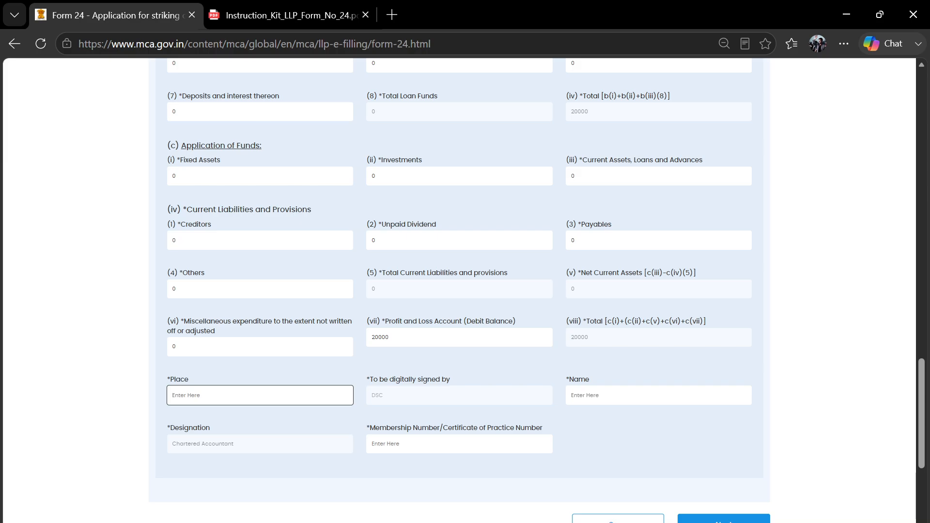
pyautogui.write('Delhi')
pyautogui.press('Tab')
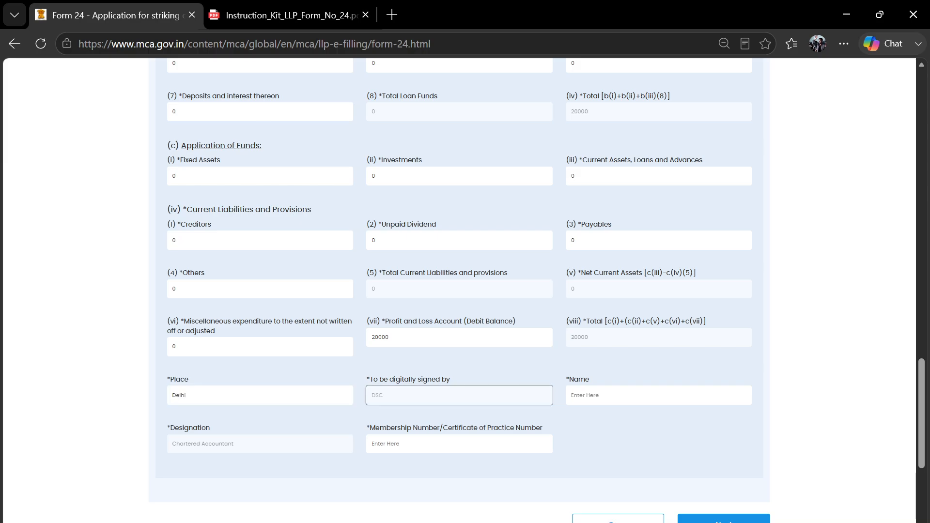
pyautogui.press('Tab')
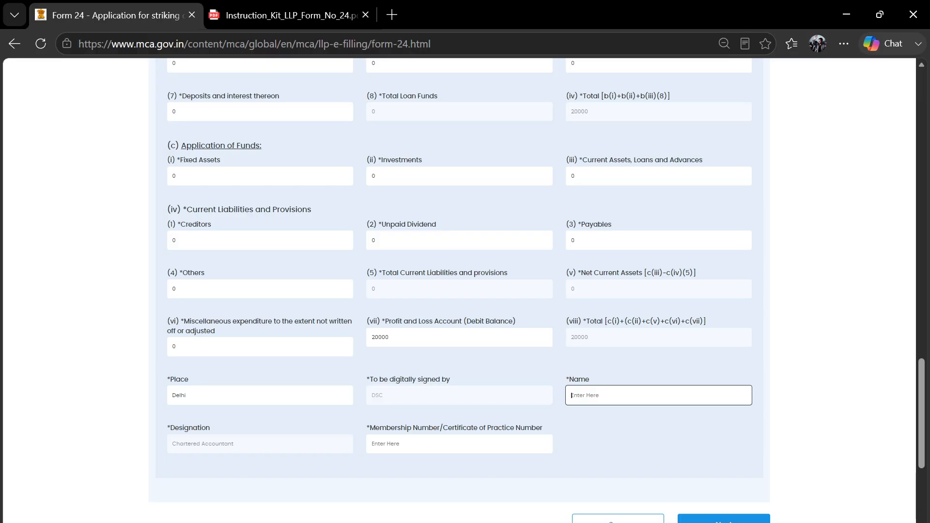
# - Fill in the signing accountant's name and save the form
pyautogui.scroll(-1, 588, 424)
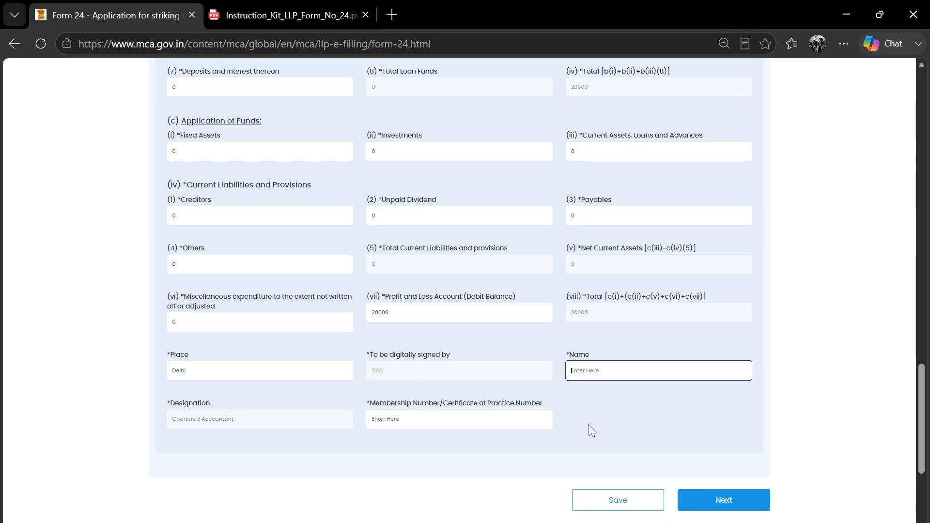
pyautogui.scroll(5, 492, 193)
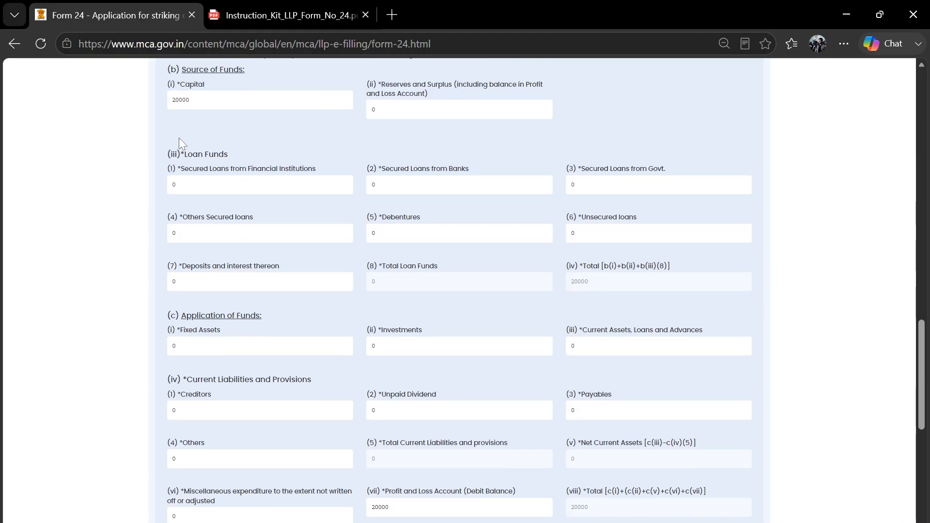
pyautogui.scroll(1, 186, 86)
pyautogui.moveTo(158, 115); pyautogui.dragTo(598, 116)
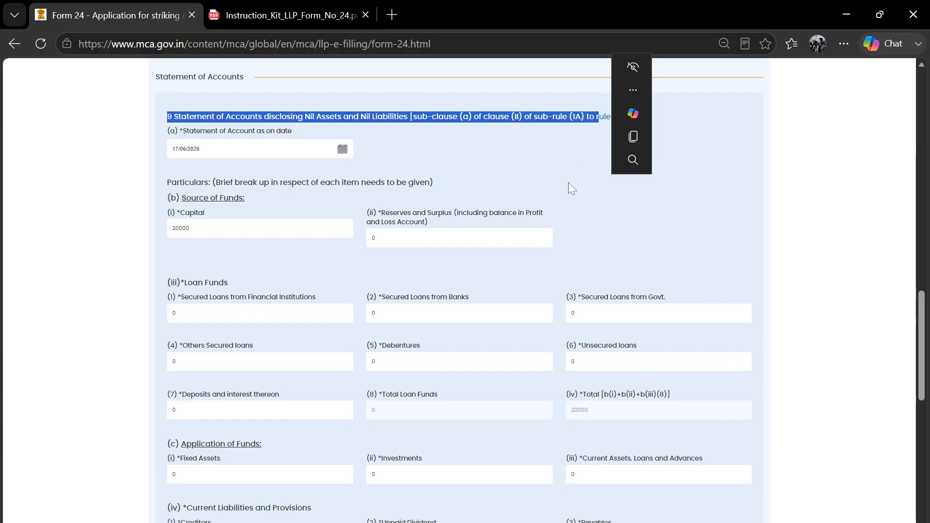
pyautogui.scroll(-7, 555, 219)
pyautogui.scroll(-1, 397, 351)
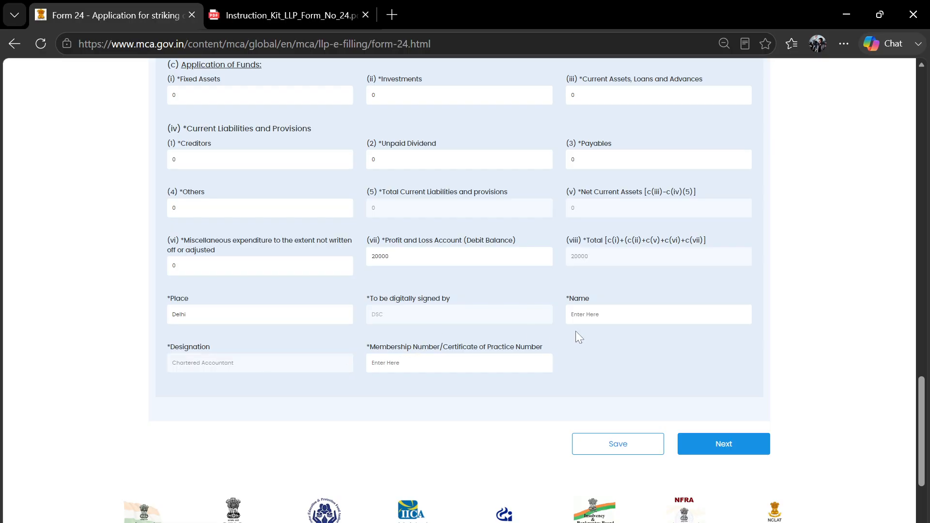
pyautogui.click(581, 315)
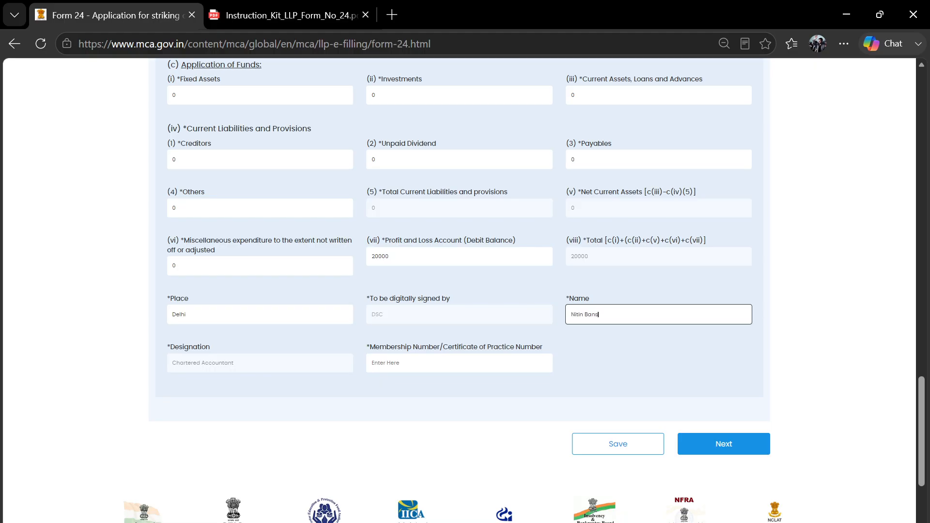
pyautogui.press('Tab')
pyautogui.press('Tab')
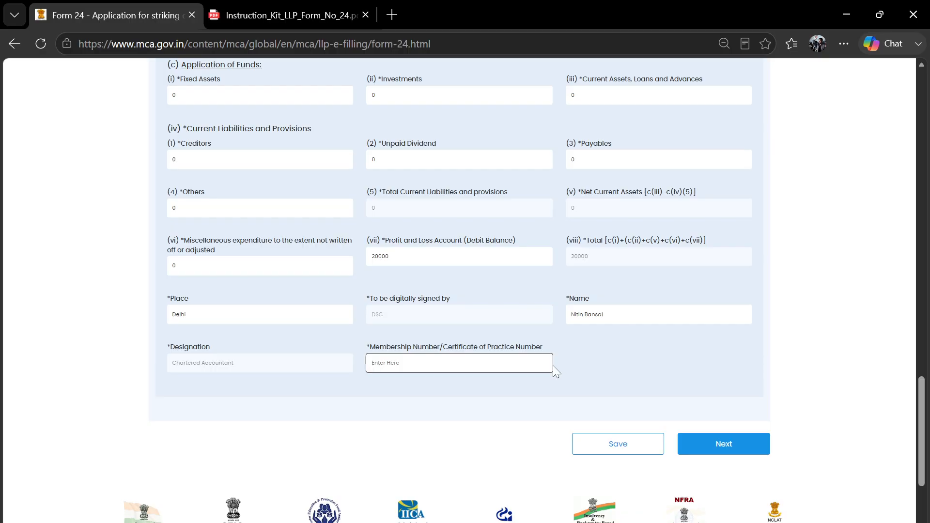
pyautogui.click(622, 444)
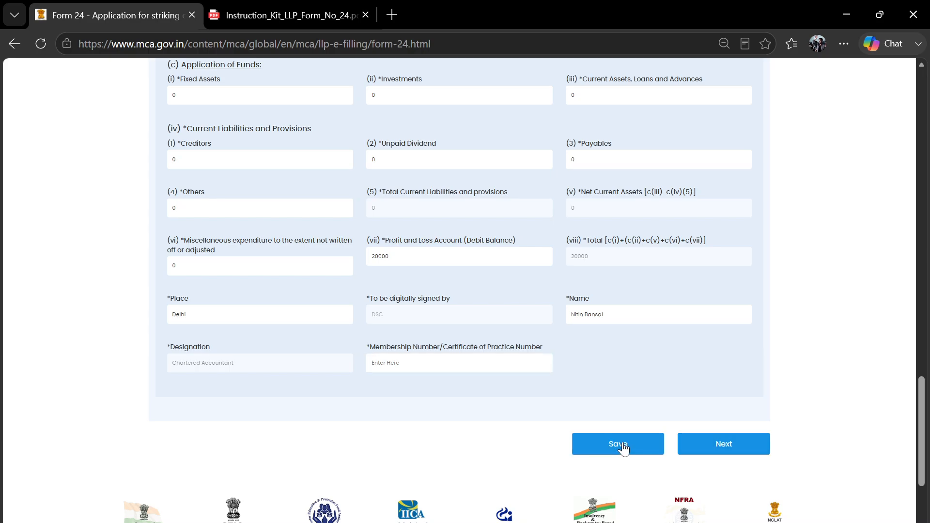
# - Scroll through the Attachment & Declaration step's attachment slots and Verification section
pyautogui.scroll(10, 660, 348)
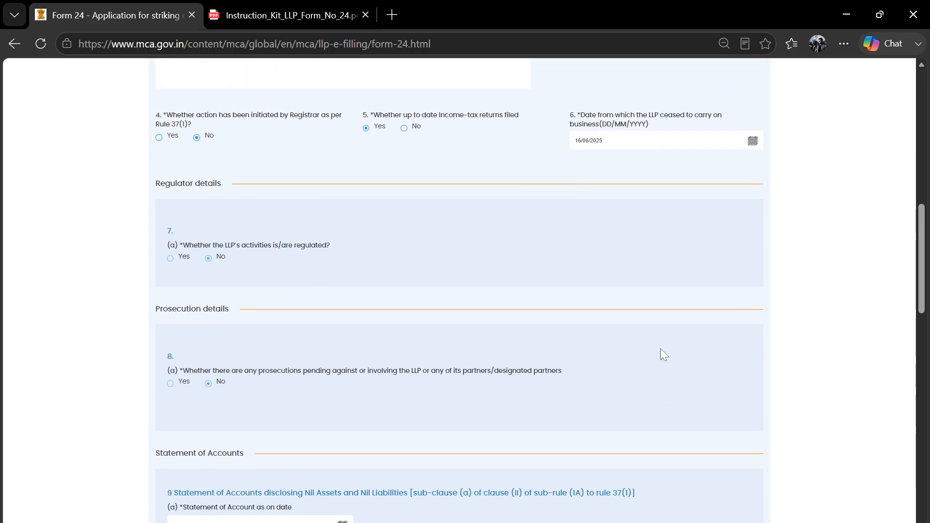
pyautogui.click(389, 521)
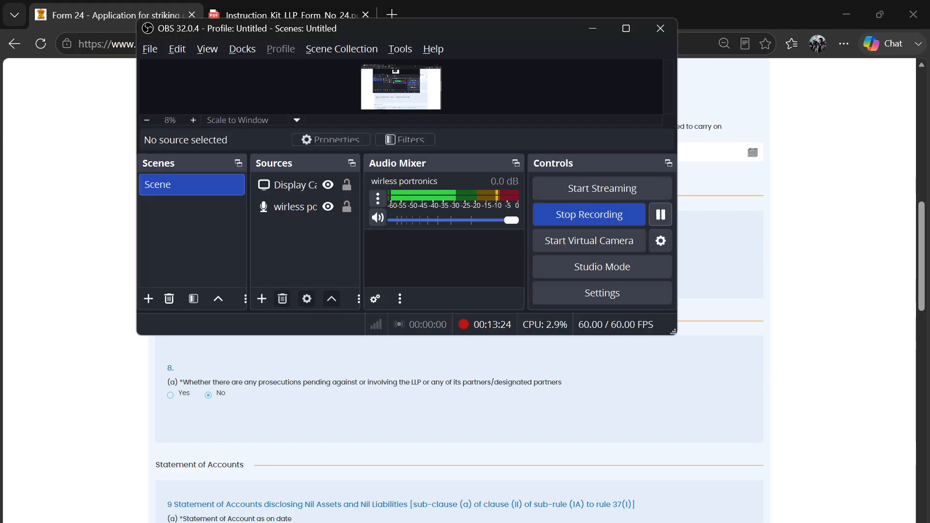
pyautogui.click(803, 287)
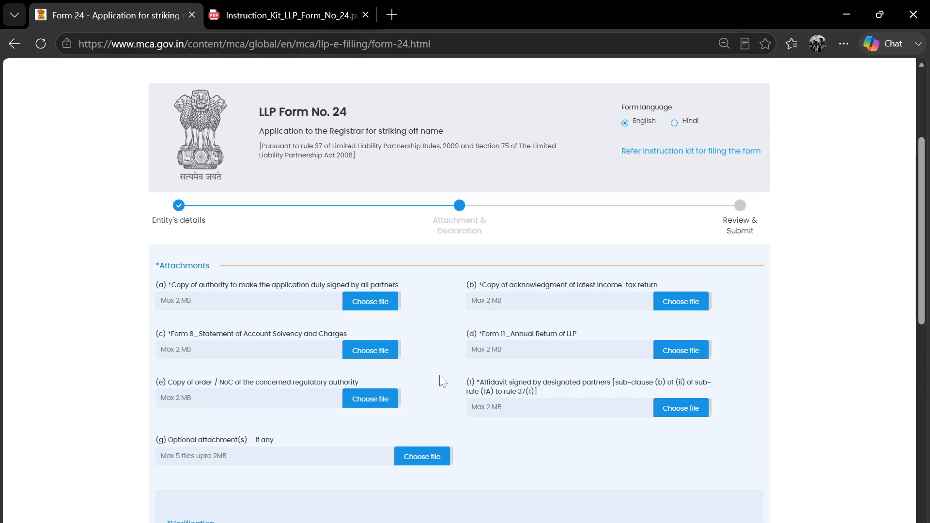
pyautogui.scroll(-1, 440, 375)
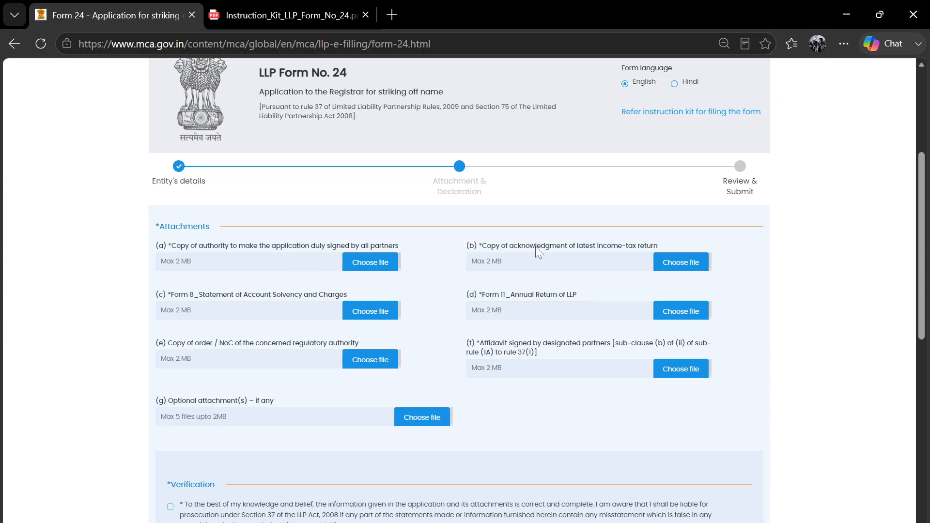
pyautogui.scroll(-1, 313, 331)
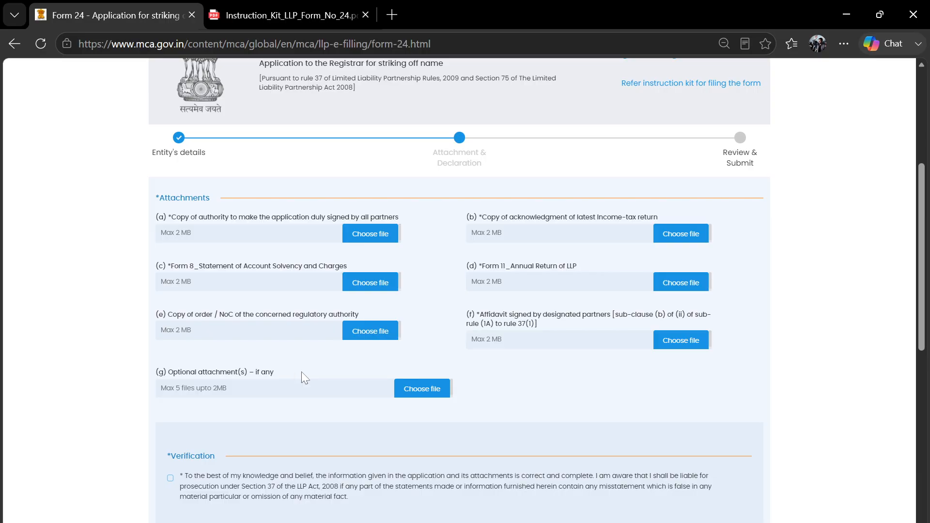
pyautogui.scroll(-2, 342, 379)
pyautogui.scroll(-2, 276, 359)
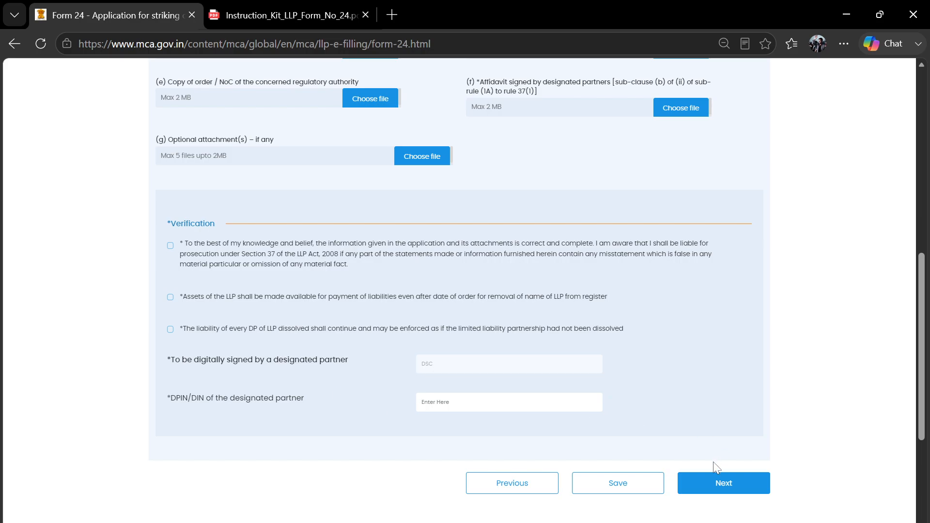
pyautogui.scroll(4, 699, 349)
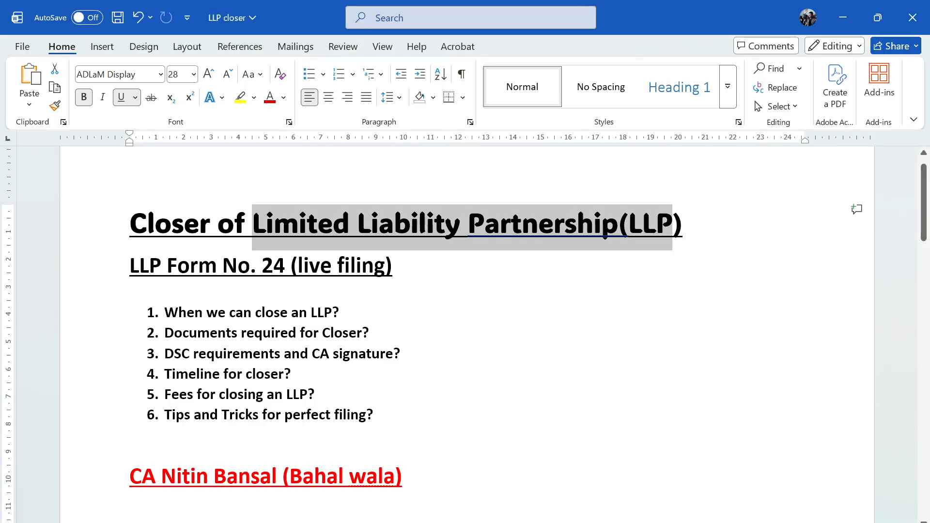
# - Check the Word notes' attachments list (a)–(g), then switch back to the Form 24 page
pyautogui.scroll(-10, 465, 329)
pyautogui.scroll(3, 465, 329)
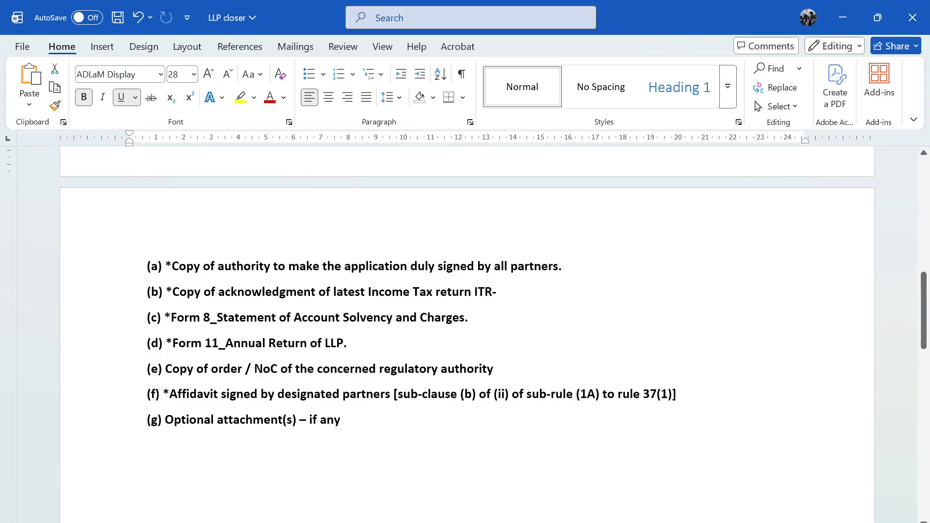
pyautogui.hotkey('alt', 'Tab')
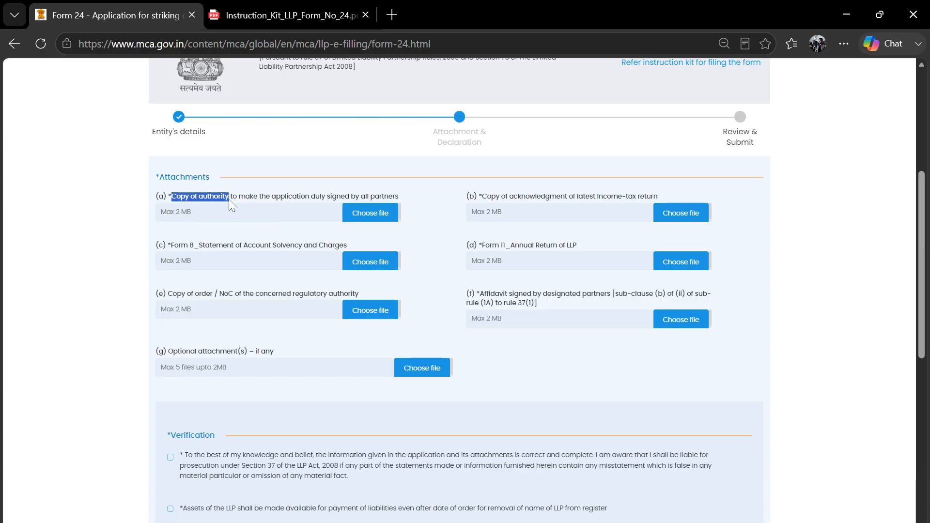
pyautogui.moveTo(230, 199); pyautogui.dragTo(300, 196)
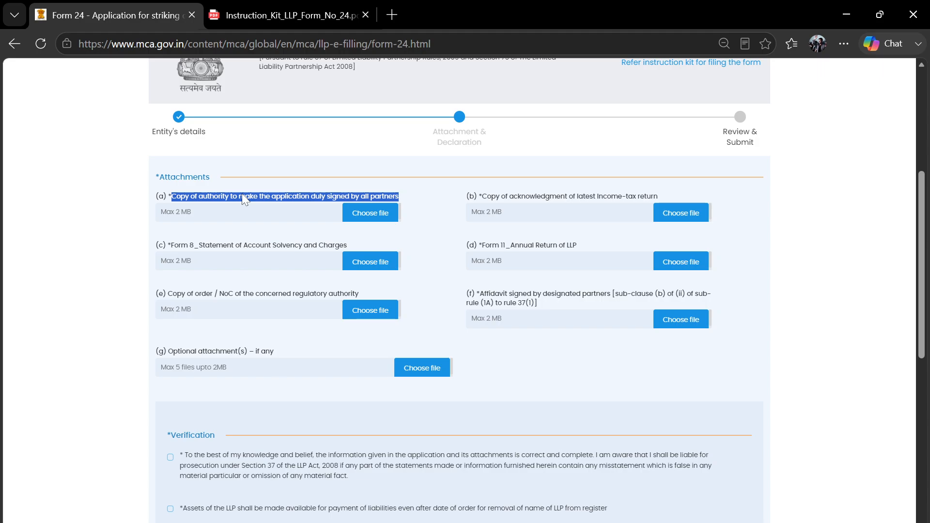
pyautogui.click(379, 159)
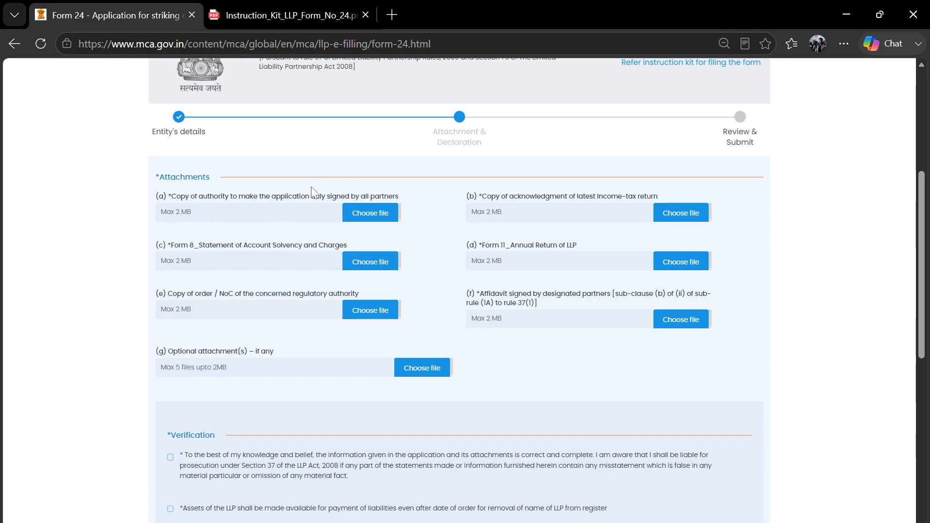
pyautogui.click(370, 212)
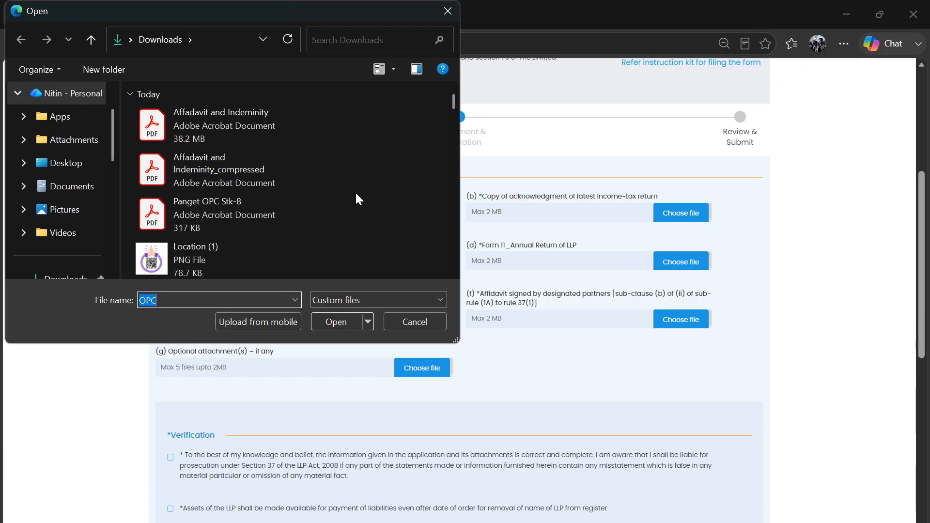
pyautogui.click(417, 321)
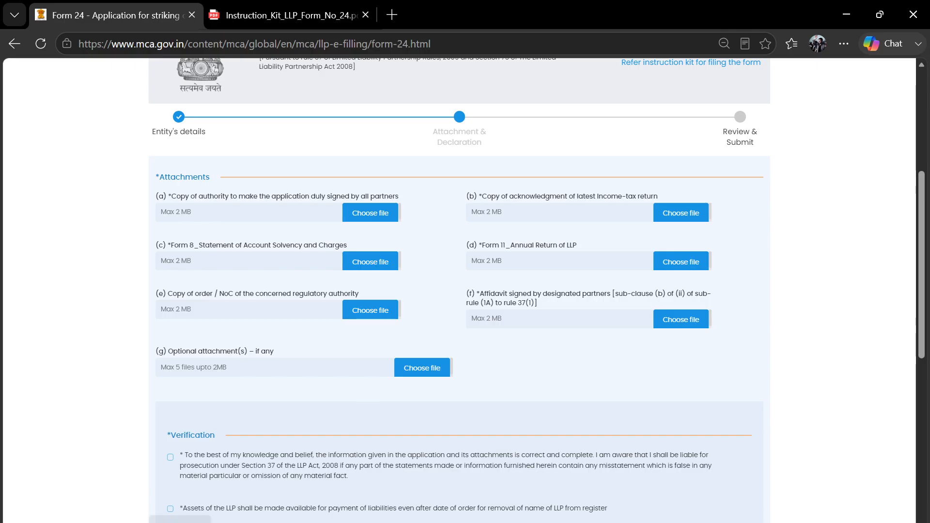
# - Open the Application document from Downloads > Dummy docs for LLP closer > New folder
pyautogui.click(179, 522)
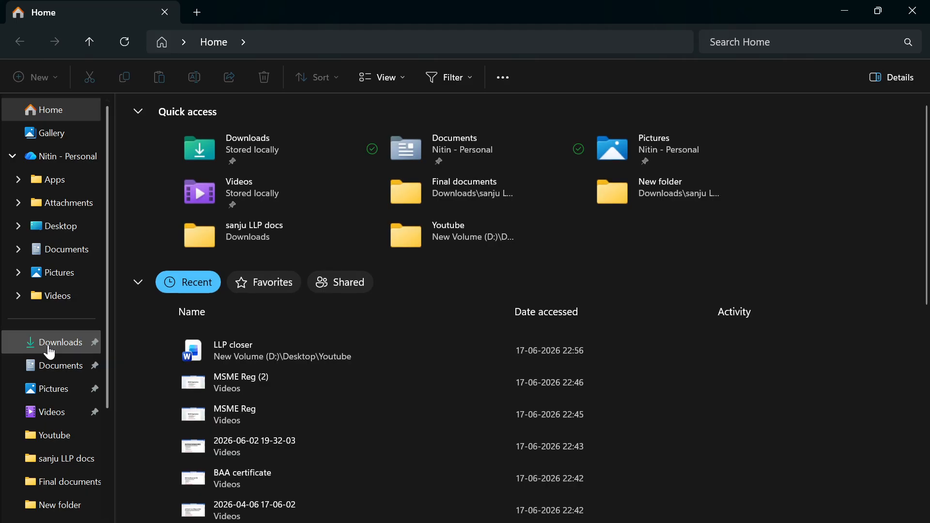
pyautogui.click(48, 344)
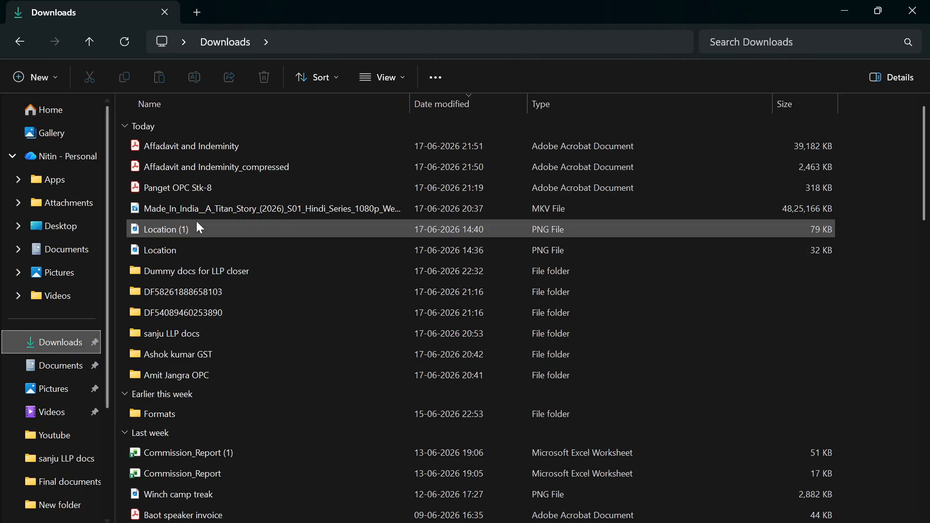
pyautogui.doubleClick(193, 272)
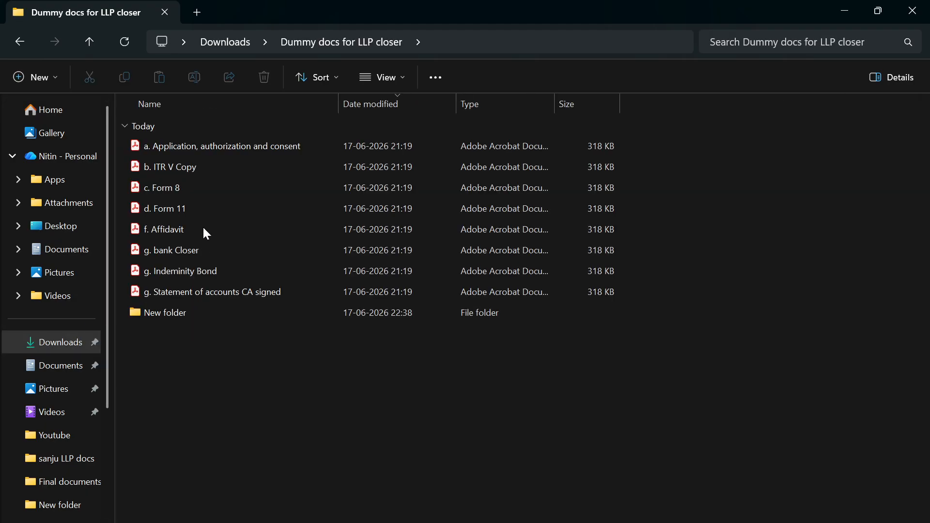
pyautogui.doubleClick(205, 313)
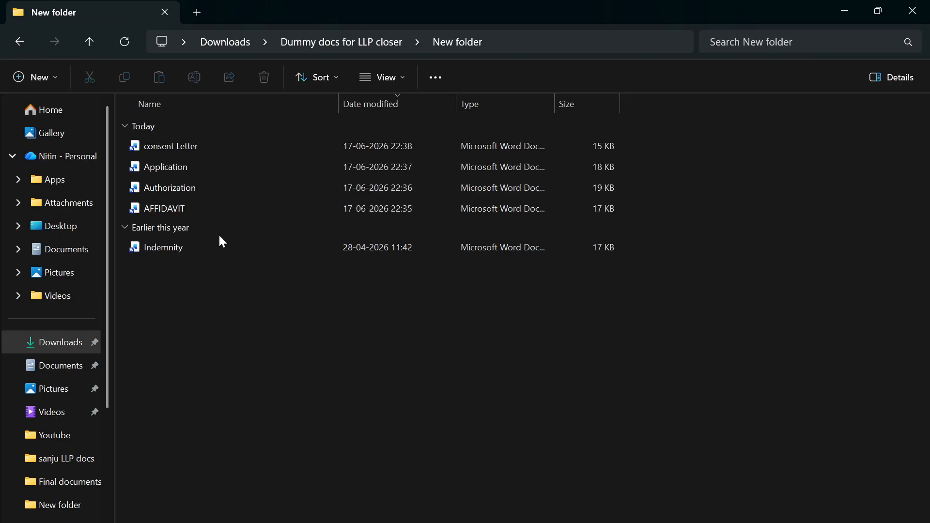
pyautogui.doubleClick(208, 165)
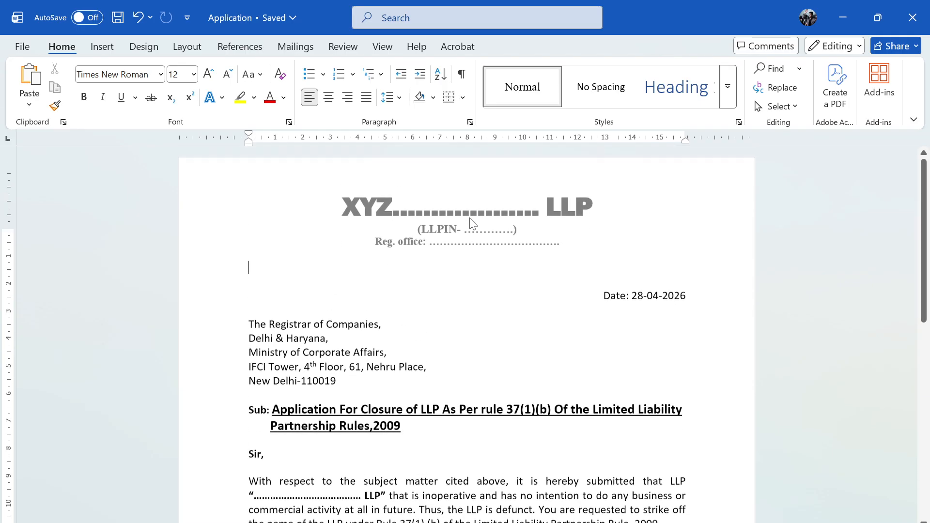
# - Read through the Application closure letter, from letterhead and Registrar's address to the signature
pyautogui.doubleClick(336, 217)
pyautogui.doubleClick(481, 295)
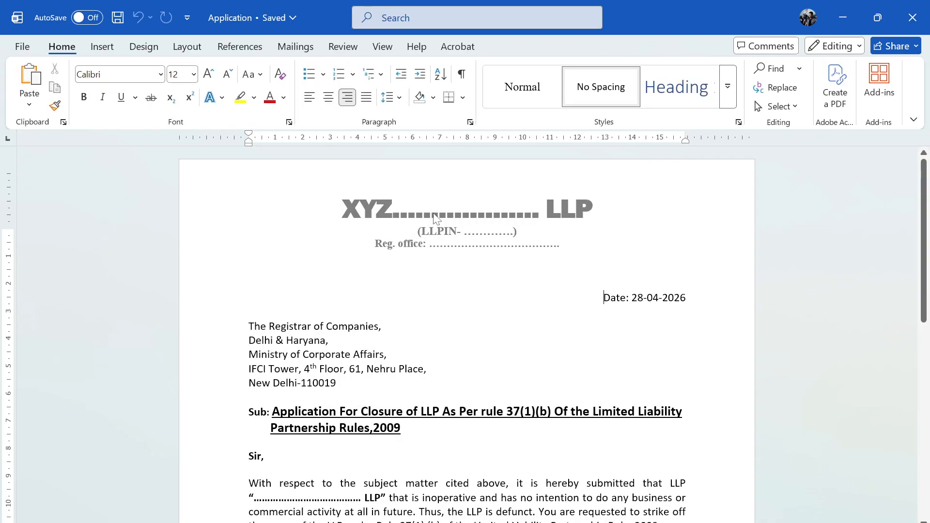
pyautogui.scroll(-1, 548, 241)
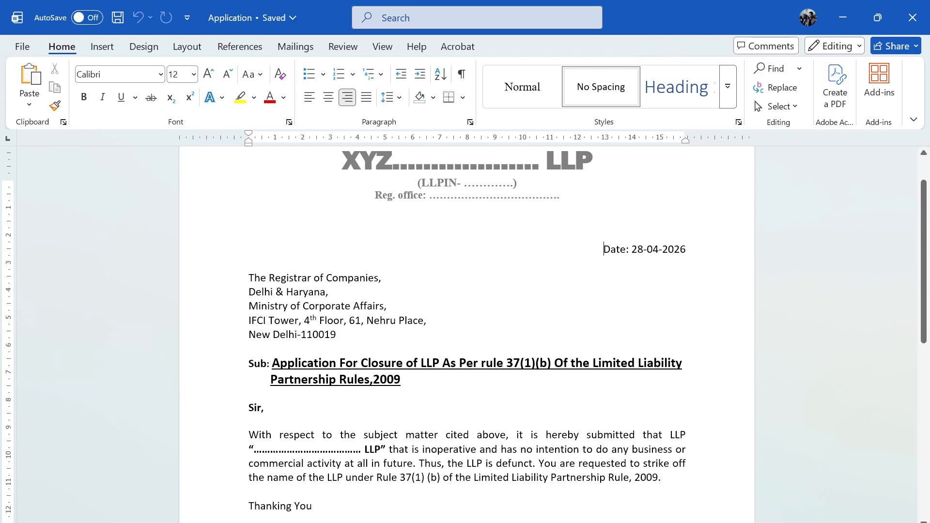
pyautogui.moveTo(271, 278); pyautogui.dragTo(335, 334)
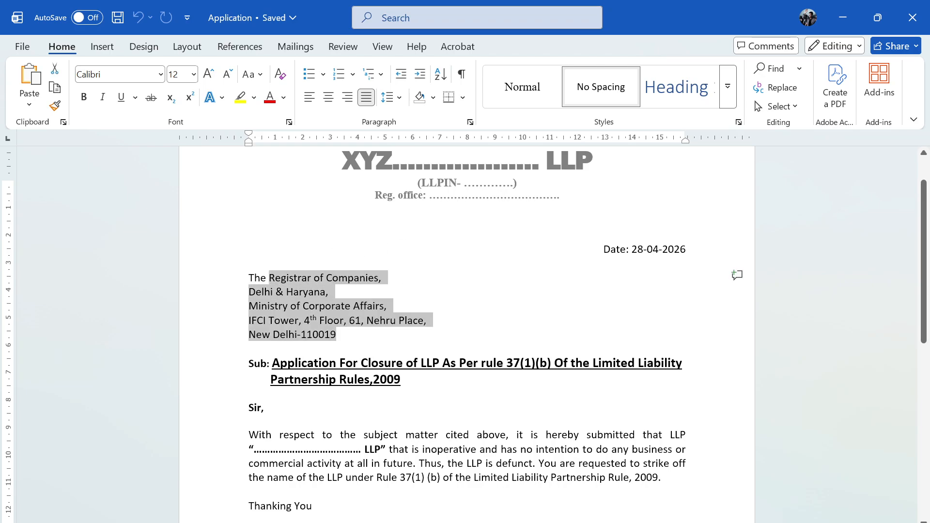
pyautogui.click(391, 363)
pyautogui.moveTo(392, 364); pyautogui.dragTo(459, 363)
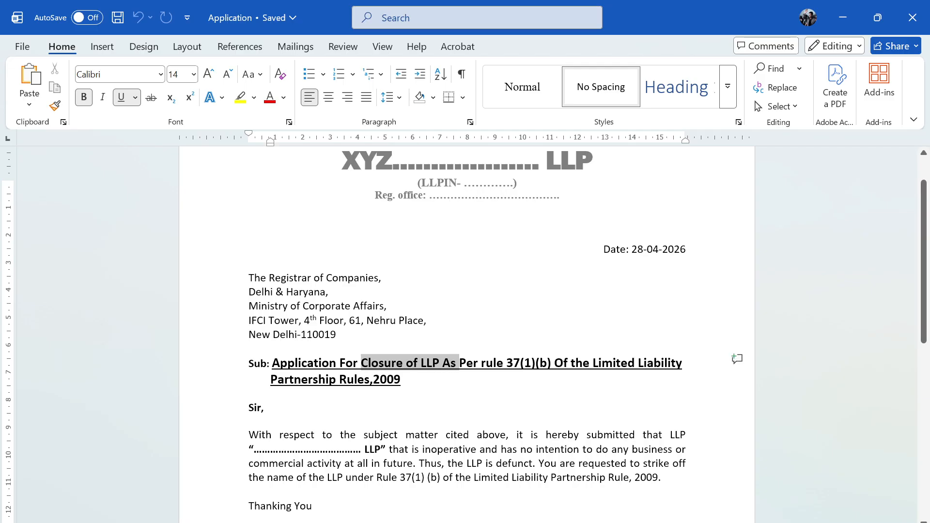
pyautogui.click(401, 379)
pyautogui.scroll(-1, 400, 347)
pyautogui.scroll(-1, 467, 330)
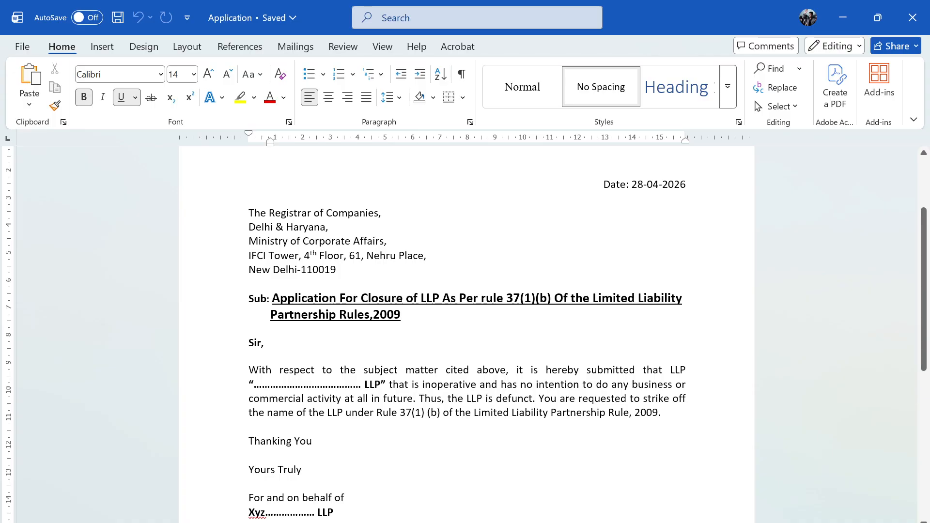
pyautogui.scroll(-1, 467, 329)
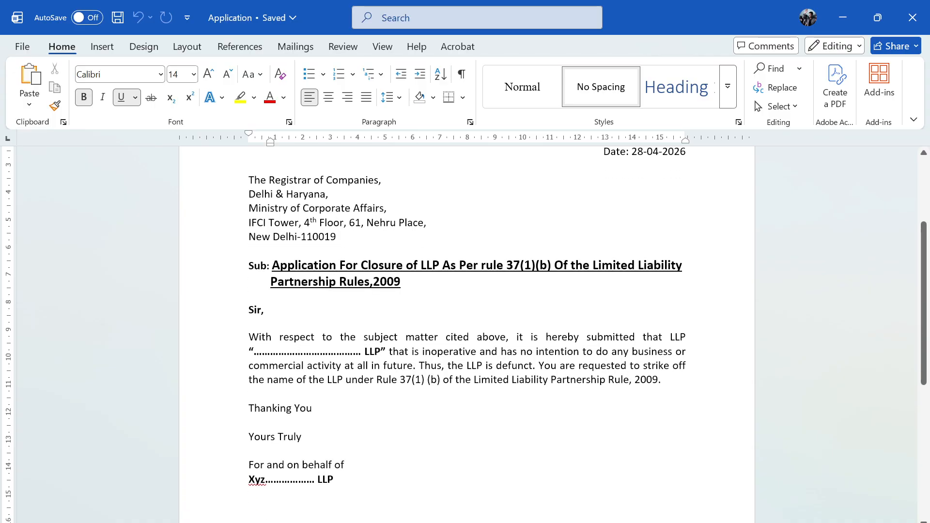
pyautogui.scroll(-2, 466, 329)
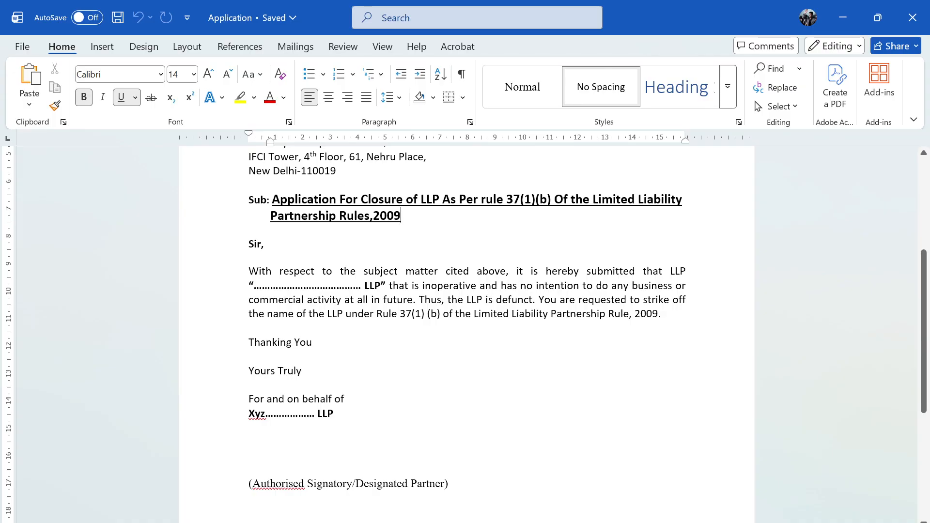
pyautogui.scroll(-1, 466, 330)
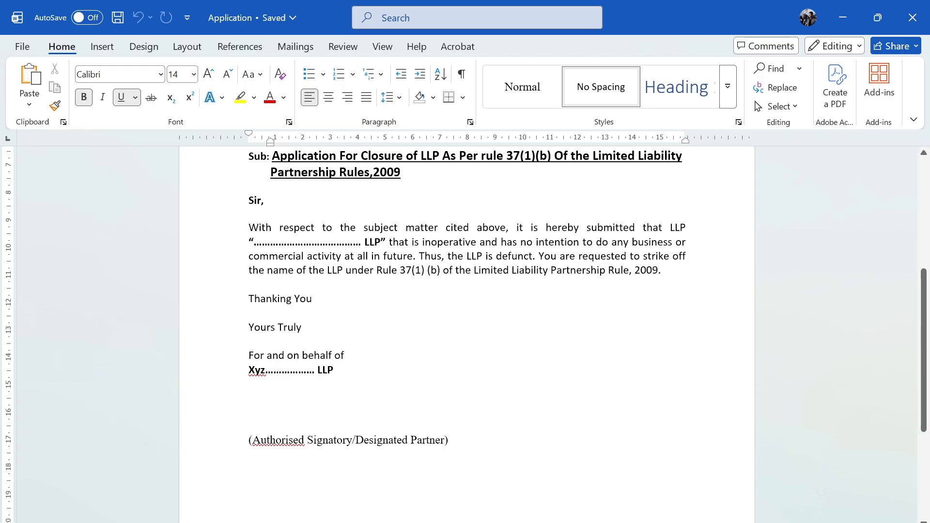
pyautogui.scroll(3, 467, 329)
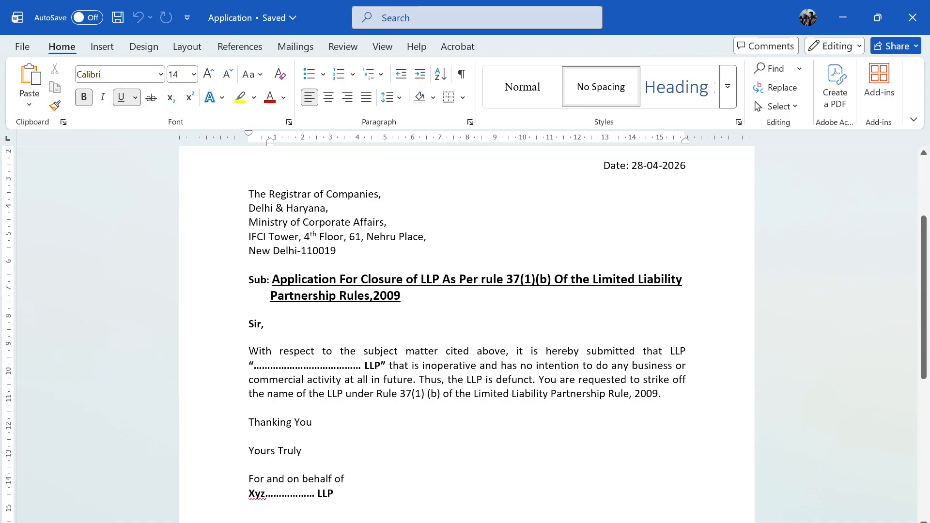
pyautogui.scroll(3, 649, 174)
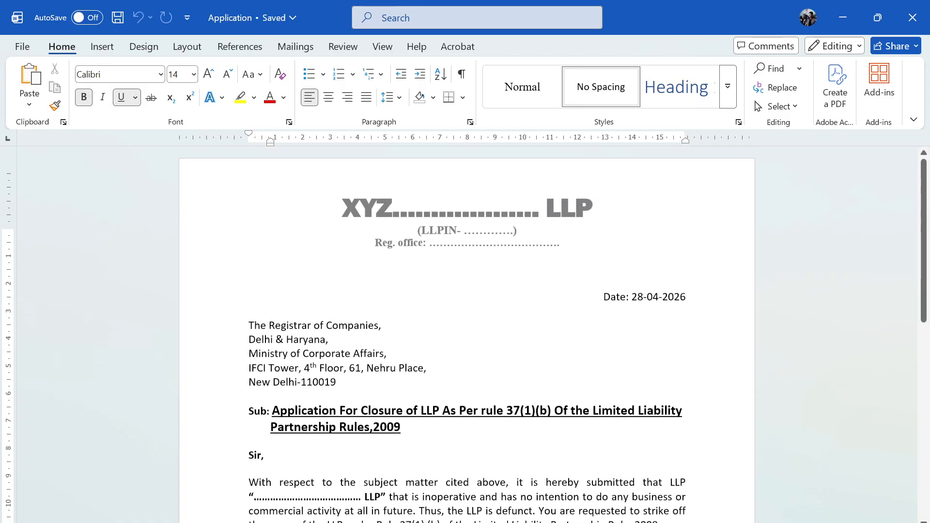
# - Minimize the Application letter and open the Authorization document from New folder
pyautogui.click(835, 16)
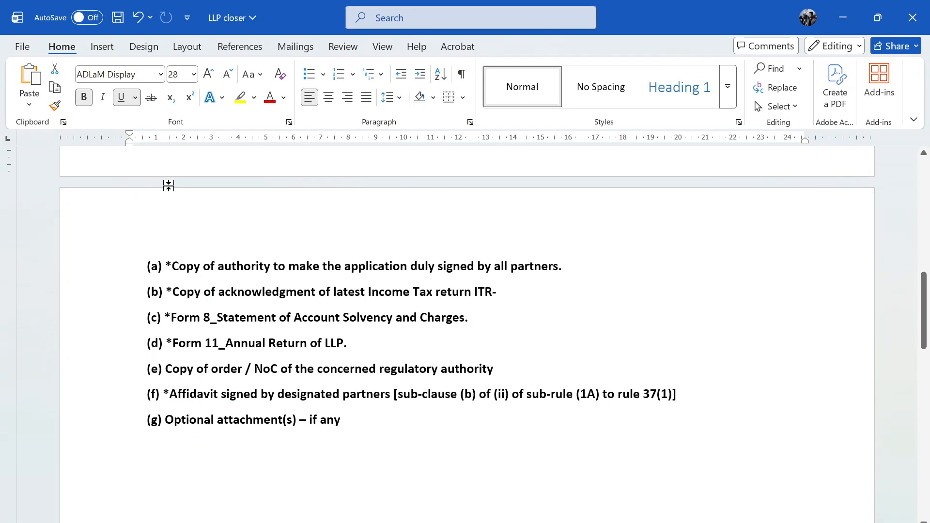
pyautogui.hotkey('alt', 'Tab')
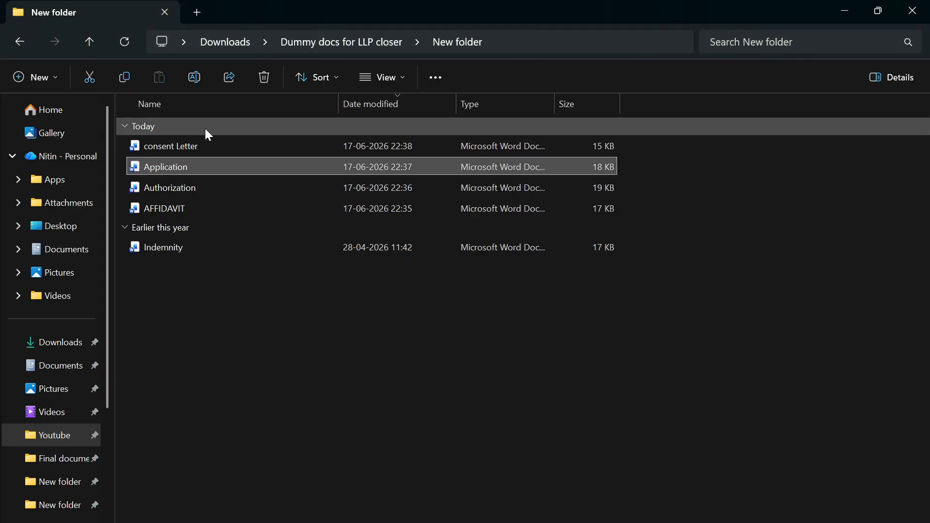
pyautogui.click(211, 186)
pyautogui.doubleClick(211, 186)
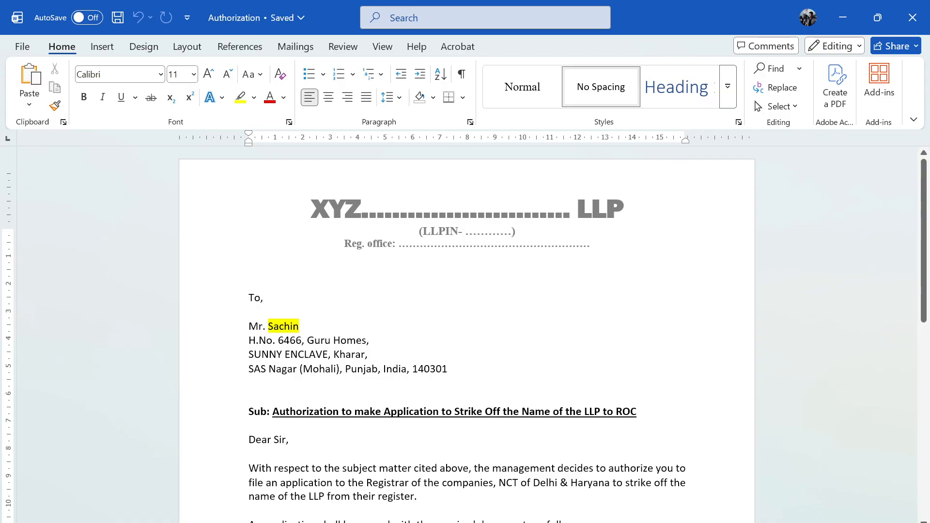
# - Scroll Form 24 to Verification, highlight the DPIN/DIN of the designated partner label, then minimize Edge
pyautogui.click(215, 521)
pyautogui.scroll(-2, 507, 399)
pyautogui.scroll(-3, 507, 399)
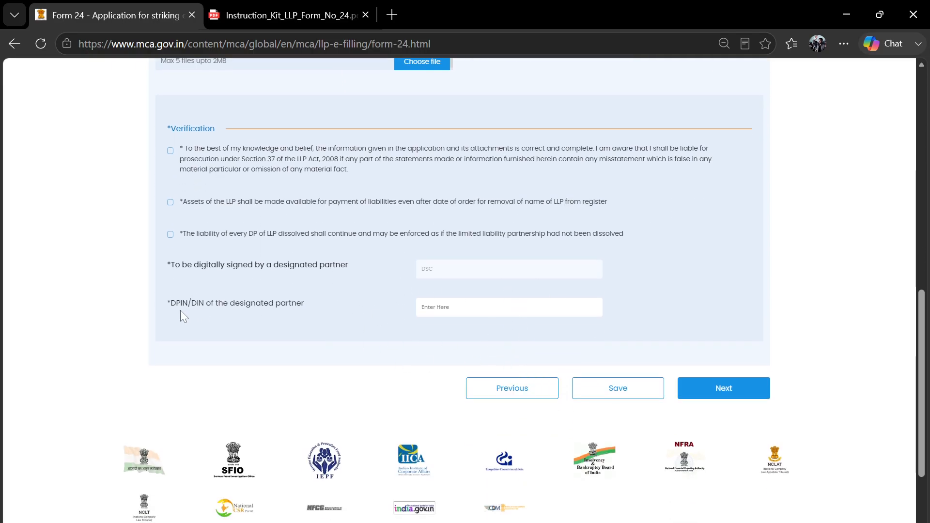
pyautogui.moveTo(350, 266); pyautogui.dragTo(307, 296)
pyautogui.moveTo(171, 304); pyautogui.dragTo(295, 314)
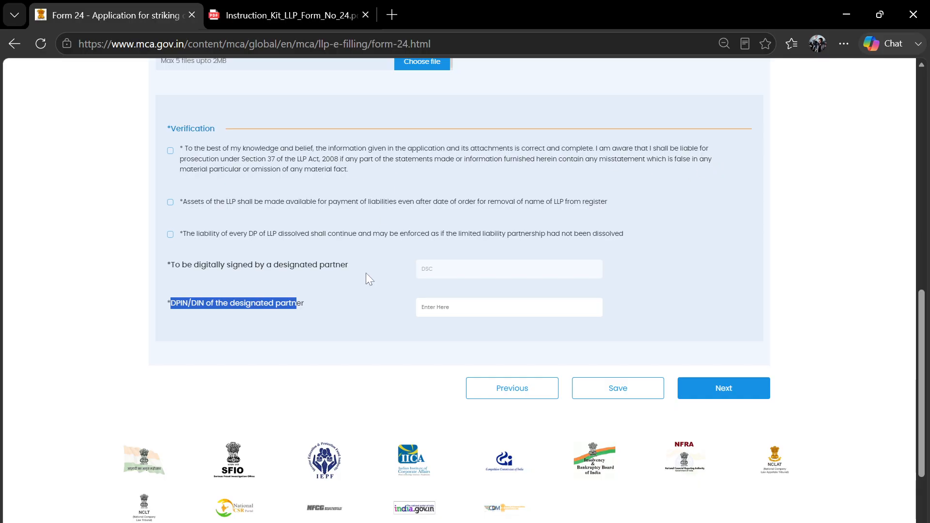
pyautogui.scroll(1, 363, 299)
pyautogui.scroll(1, 361, 297)
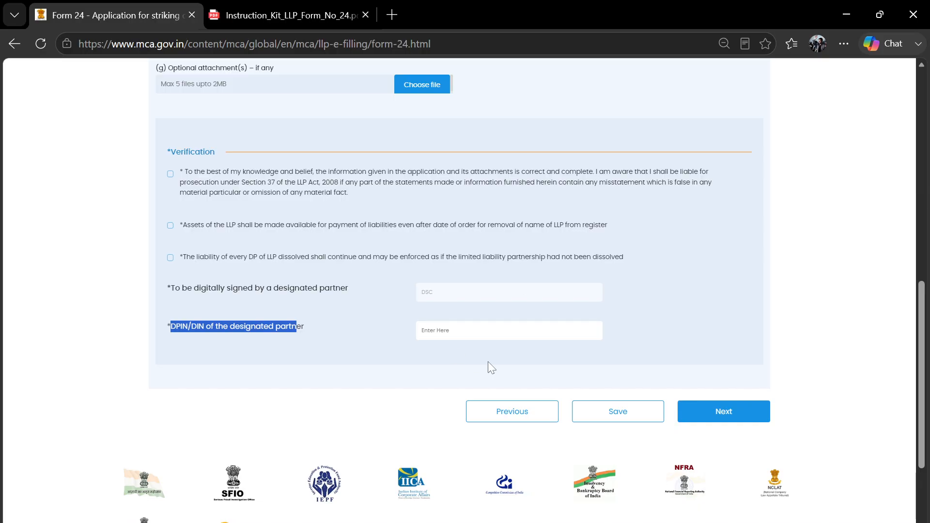
pyautogui.click(845, 19)
pyautogui.scroll(-2, 466, 334)
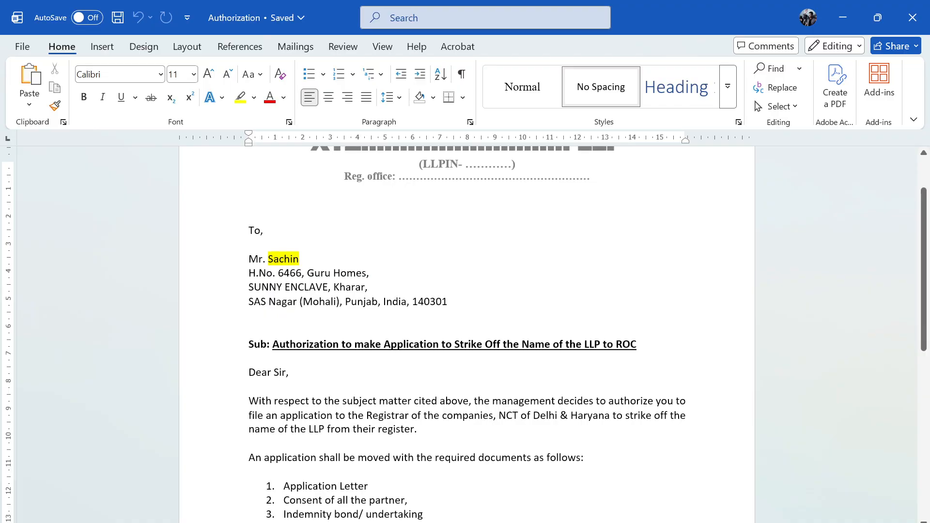
pyautogui.scroll(1, 466, 334)
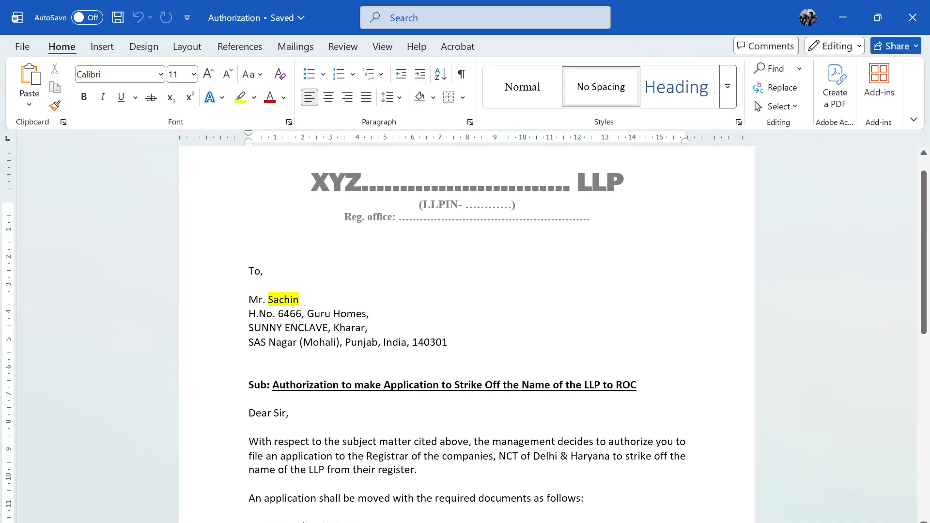
pyautogui.moveTo(355, 384); pyautogui.dragTo(603, 384)
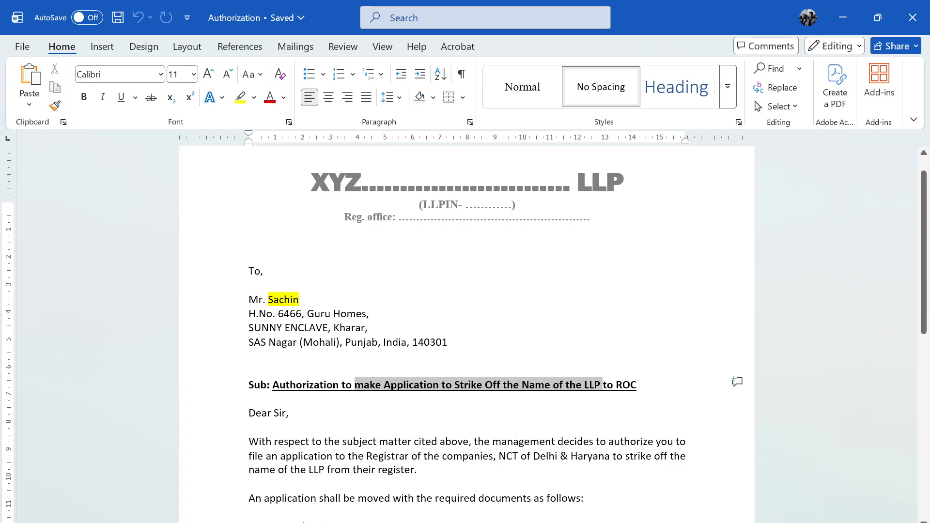
pyautogui.scroll(-1, 603, 384)
pyautogui.scroll(-3, 466, 334)
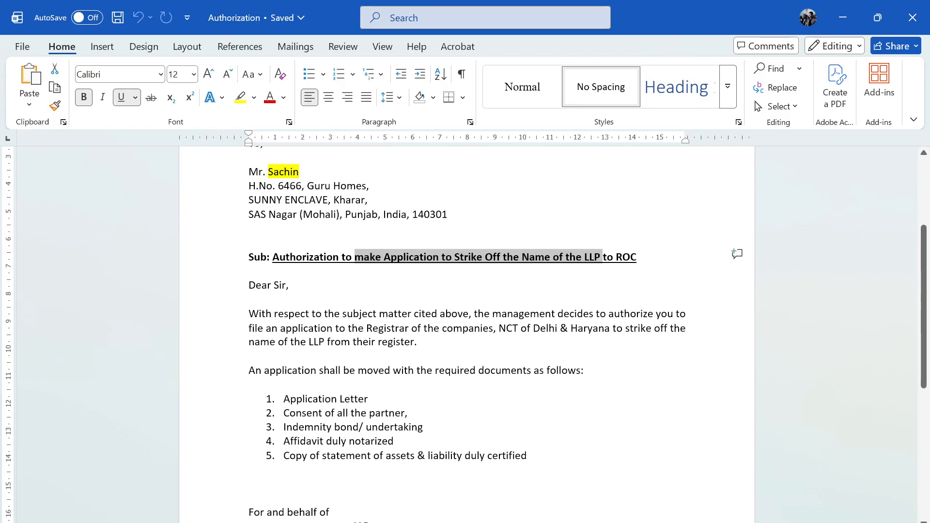
pyautogui.scroll(1, 466, 335)
pyautogui.scroll(-1, 466, 334)
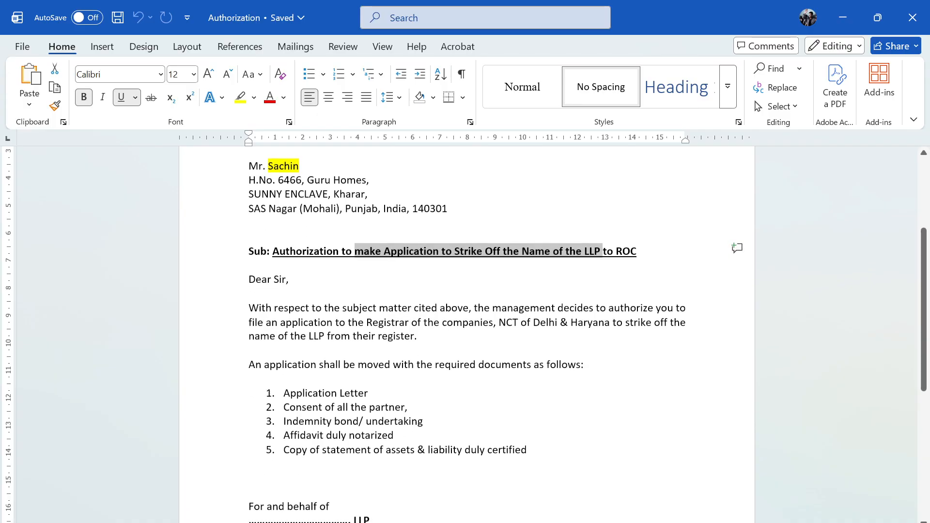
pyautogui.scroll(1, 467, 334)
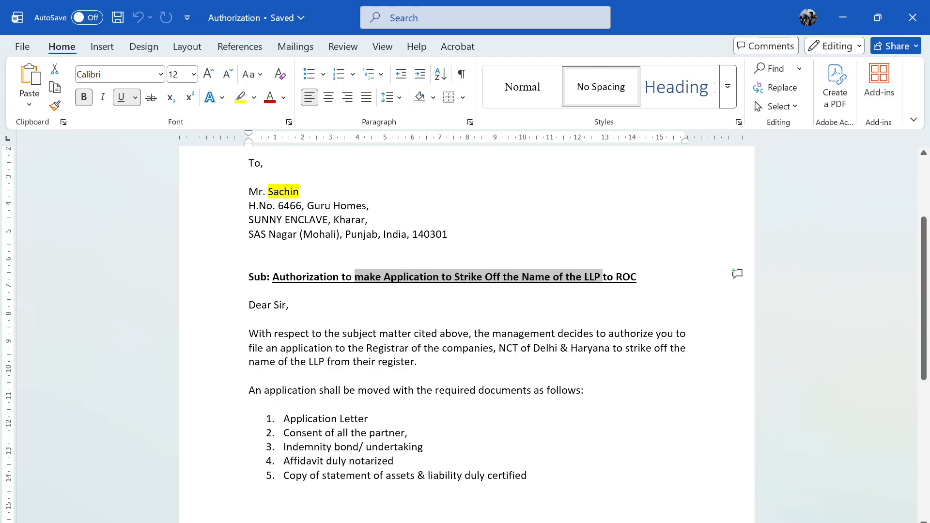
pyautogui.scroll(-1, 467, 335)
pyautogui.moveTo(284, 374); pyautogui.dragTo(526, 431)
pyautogui.click(284, 458)
pyautogui.scroll(-1, 284, 458)
pyautogui.scroll(-2, 467, 334)
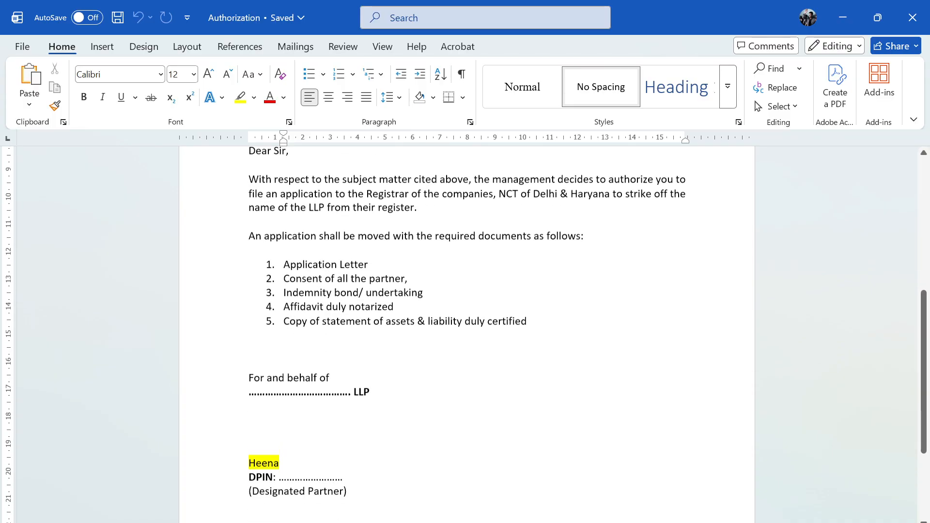
pyautogui.scroll(7, 466, 334)
pyautogui.click(284, 326)
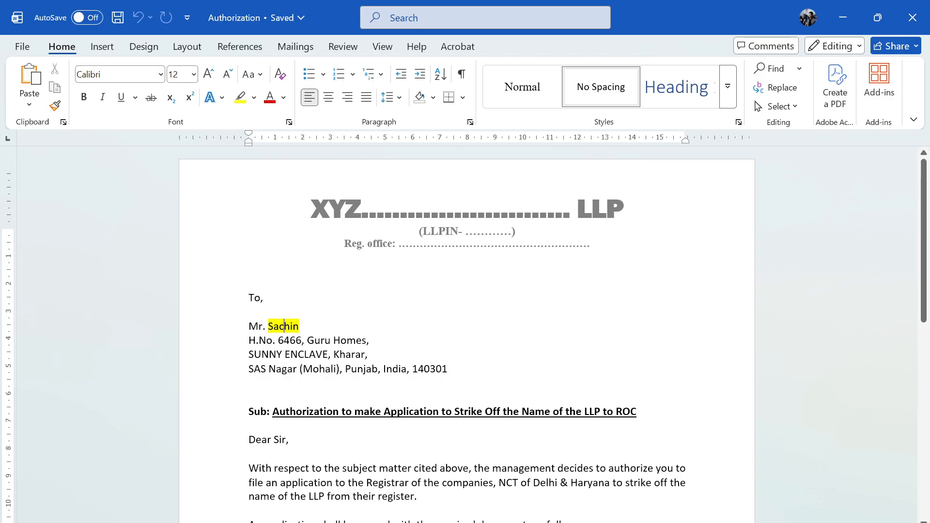
pyautogui.scroll(-7, 467, 334)
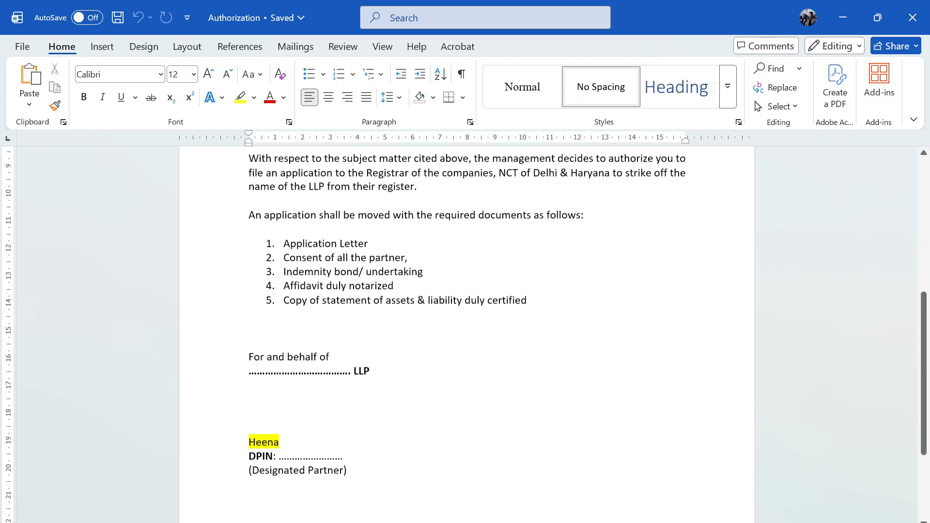
pyautogui.scroll(5, 467, 334)
pyautogui.scroll(-1, 466, 334)
pyautogui.scroll(3, 466, 334)
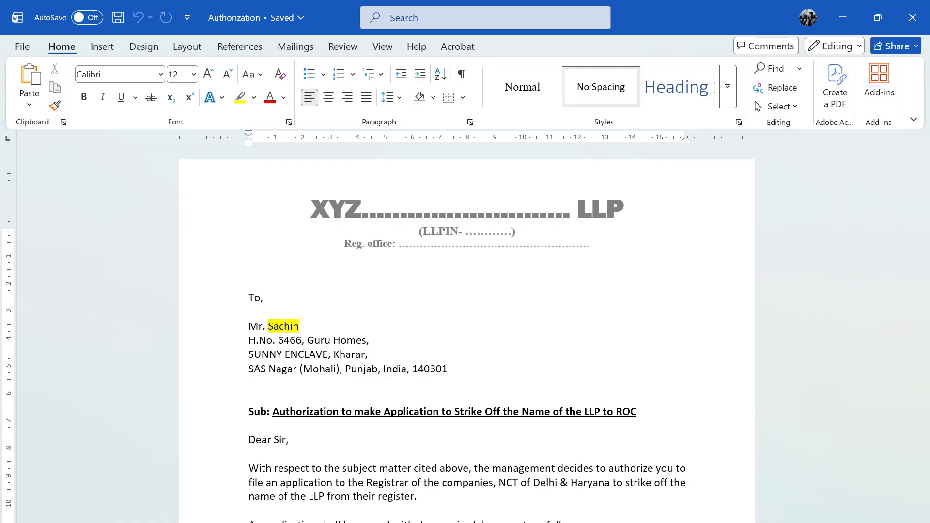
pyautogui.scroll(-4, 465, 334)
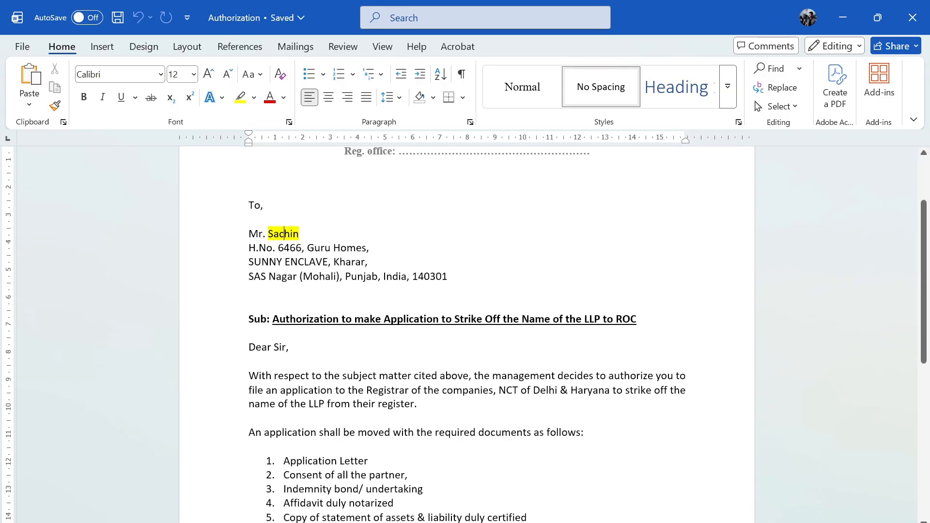
pyautogui.scroll(-4, 465, 334)
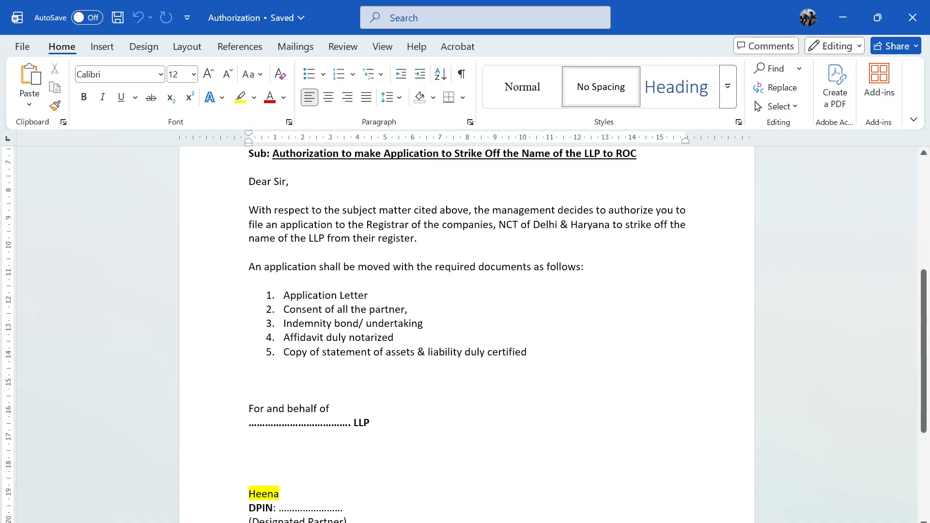
pyautogui.scroll(6, 465, 334)
pyautogui.scroll(1, 465, 334)
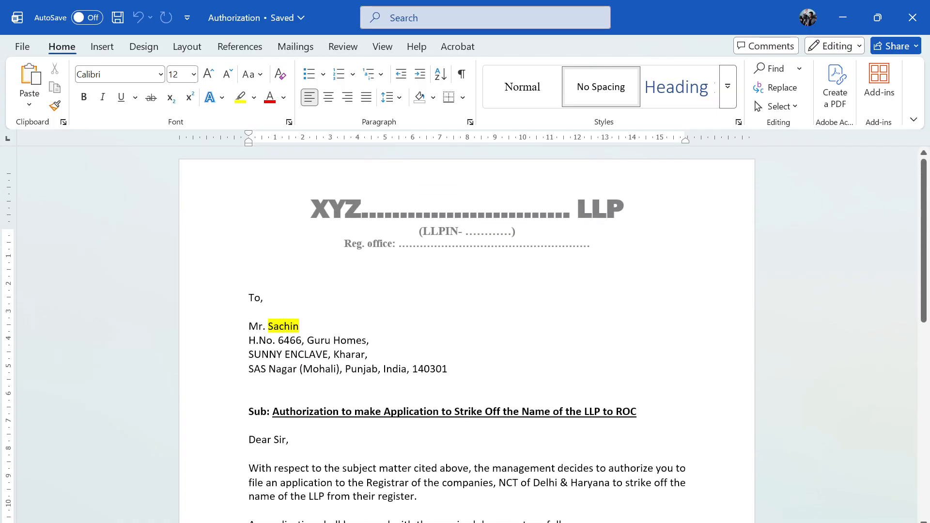
pyautogui.scroll(-1, 464, 334)
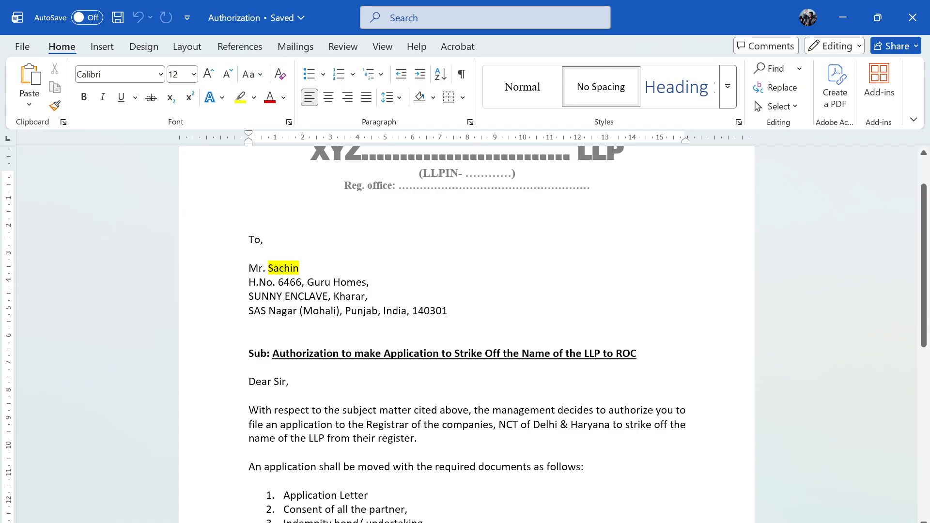
pyautogui.scroll(-3, 465, 334)
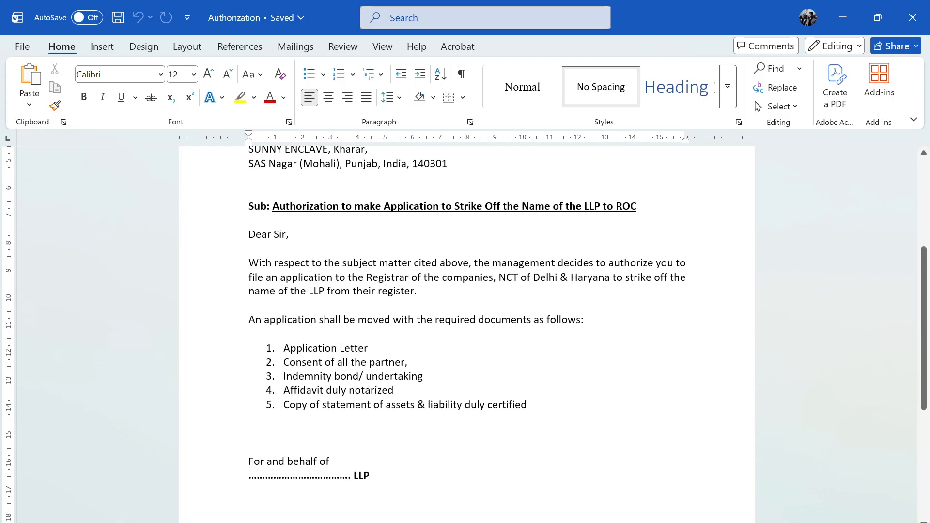
pyautogui.scroll(-4, 465, 334)
pyautogui.scroll(1, 464, 334)
pyautogui.scroll(1, 466, 334)
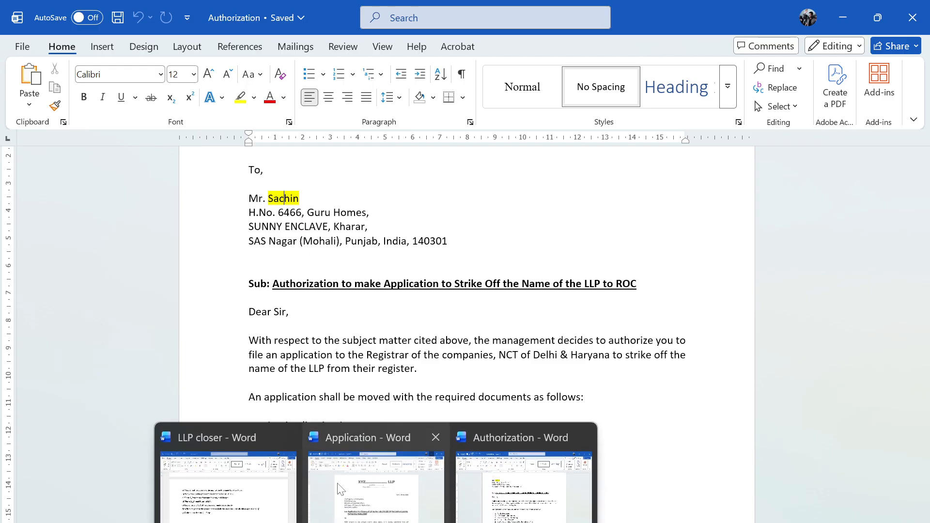
# - Open the consent Letter document from the draft documents folder
pyautogui.click(375, 487)
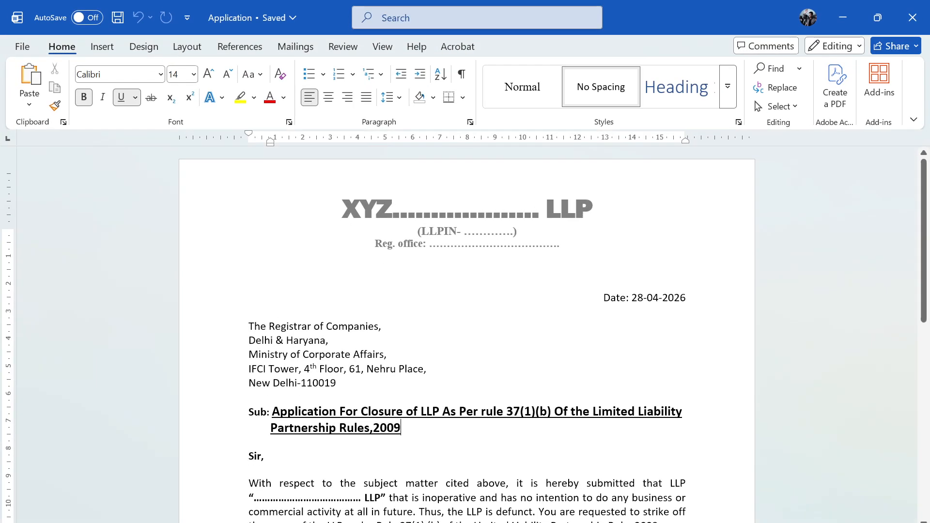
pyautogui.hotkey('alt', 'Tab')
pyautogui.hotkey('alt', 'Tab')
pyautogui.press('Right')
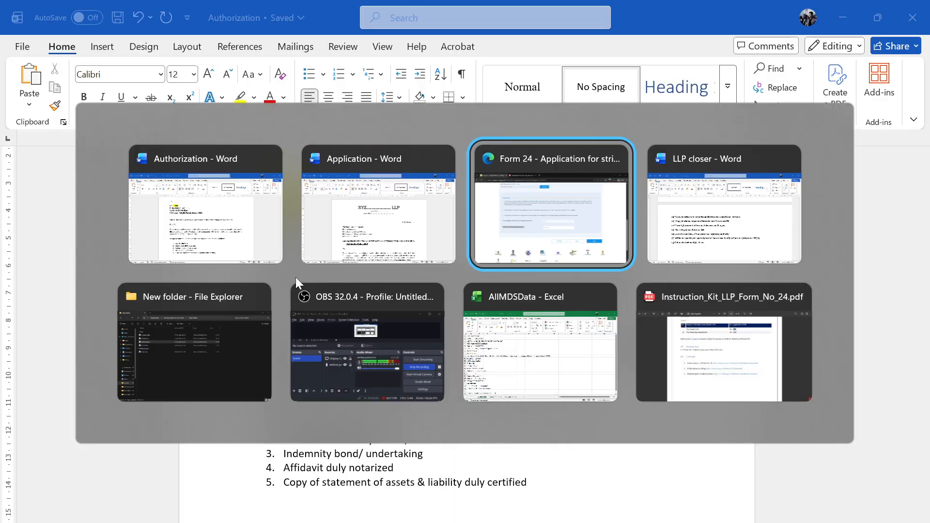
pyautogui.press('Left')
pyautogui.press('Left')
pyautogui.press('Down')
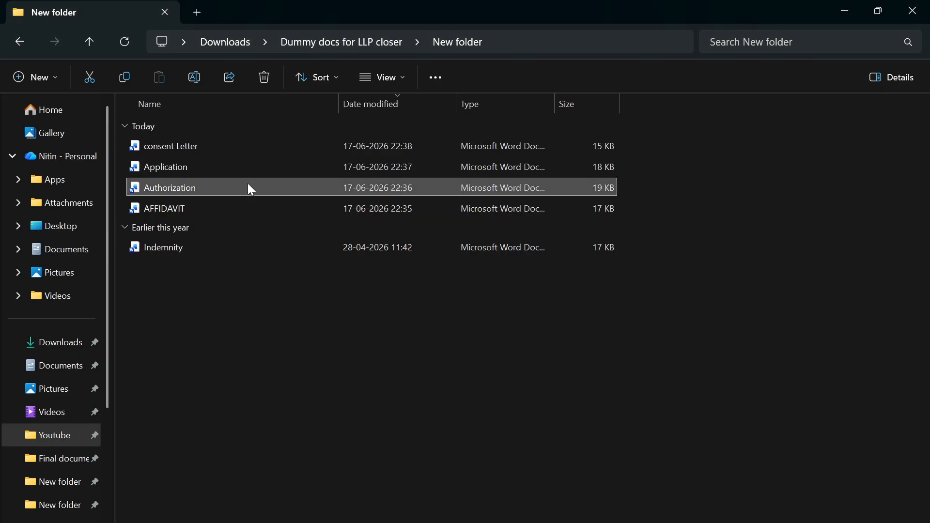
pyautogui.keyDown('ctrl'); pyautogui.click(220, 148); pyautogui.keyUp('ctrl')
pyautogui.doubleClick(220, 147)
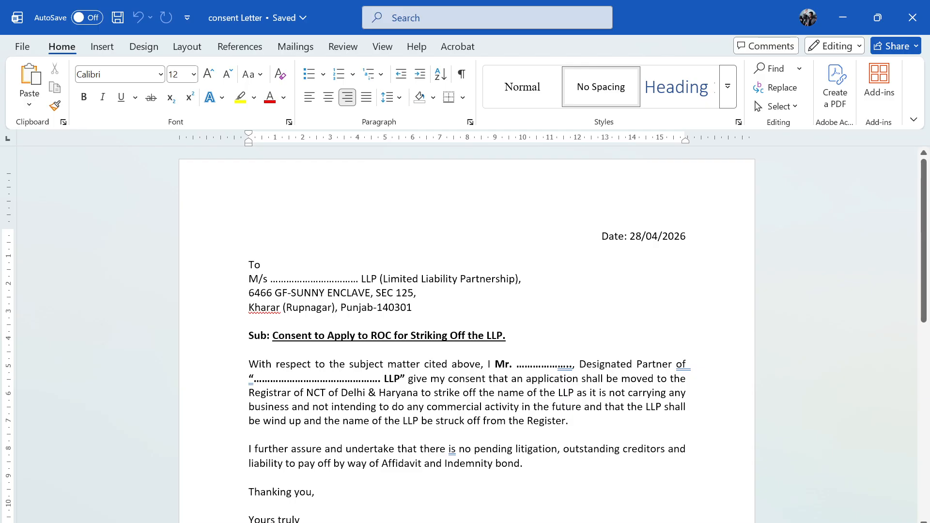
# - Compare the Application and Authorization letters by switching between them
pyautogui.moveTo(392, 474)
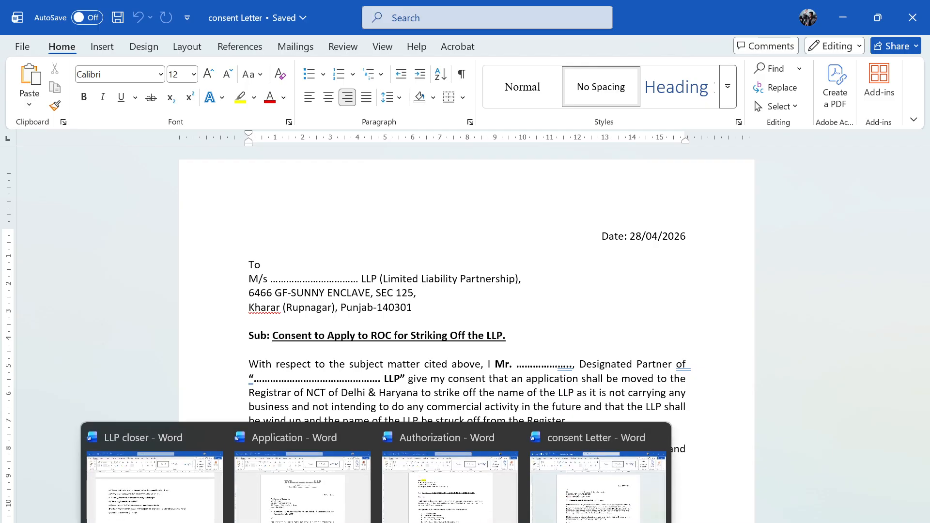
pyautogui.click(320, 484)
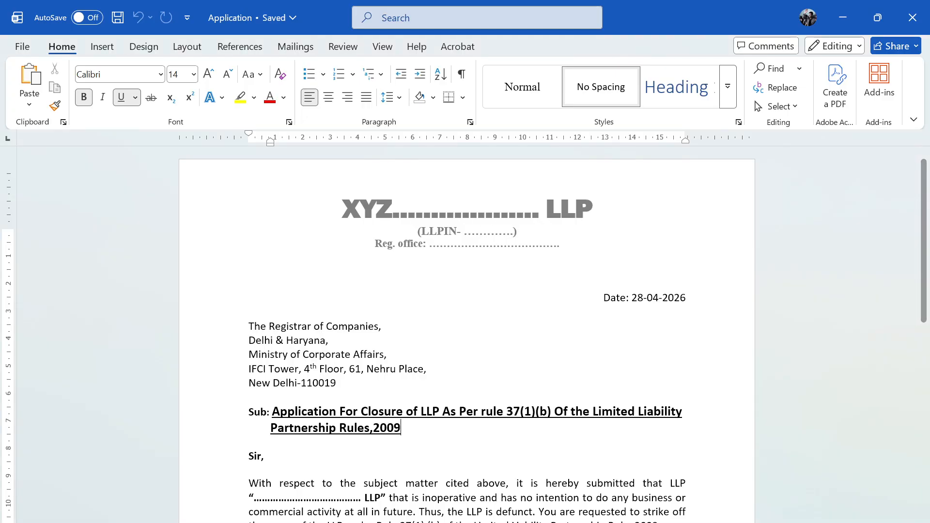
pyautogui.moveTo(382, 521)
pyautogui.click(440, 483)
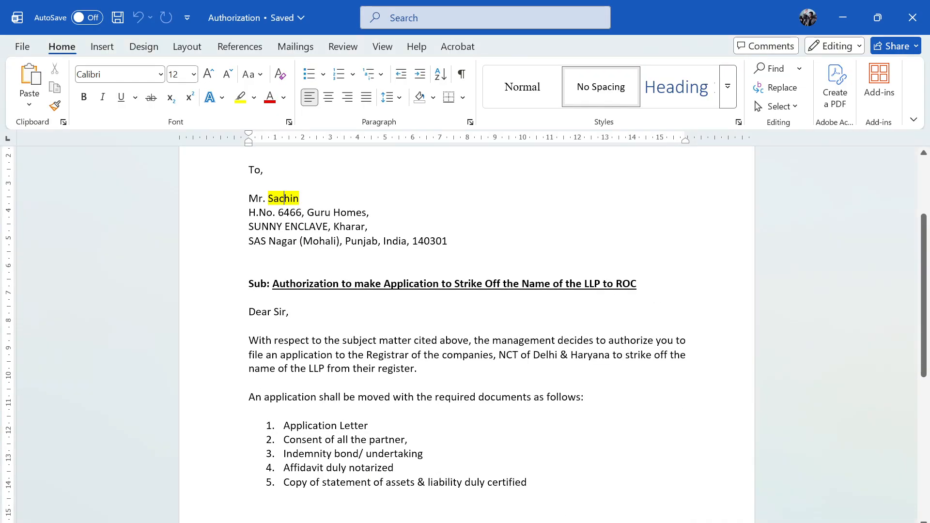
pyautogui.scroll(3, 415, 228)
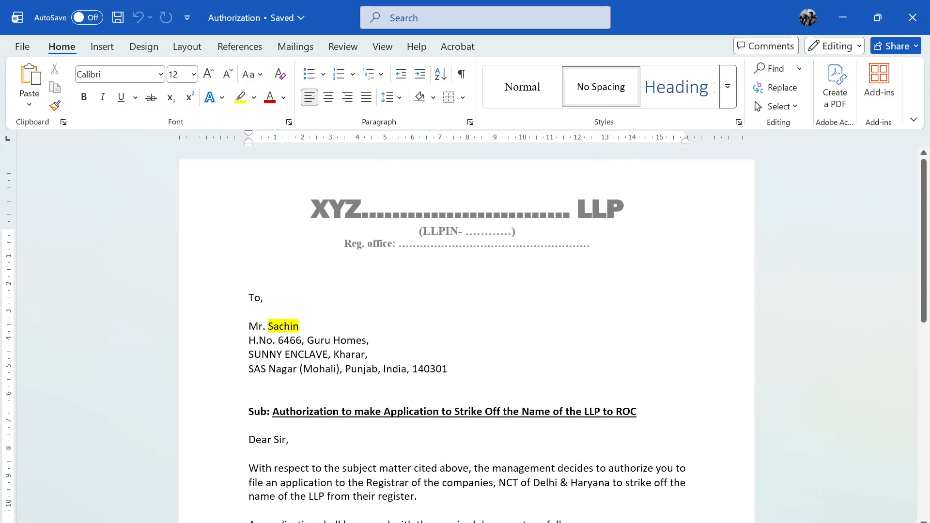
pyautogui.scroll(-5, 705, 156)
pyautogui.scroll(6, 705, 156)
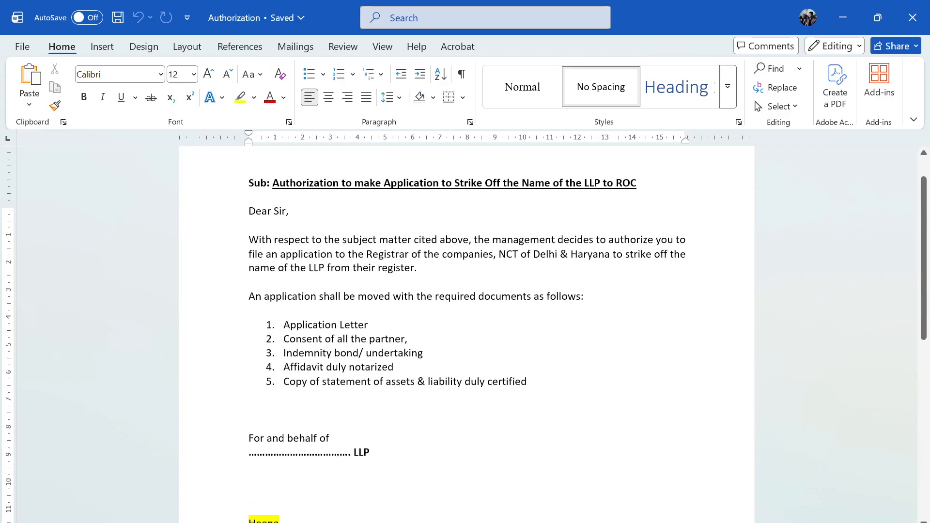
pyautogui.moveTo(383, 521)
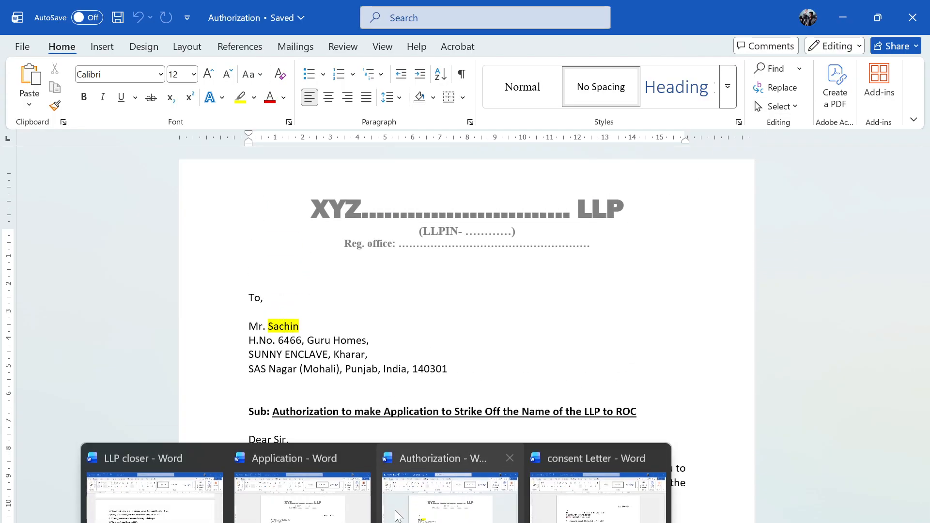
pyautogui.click(332, 484)
pyautogui.scroll(-7, 333, 485)
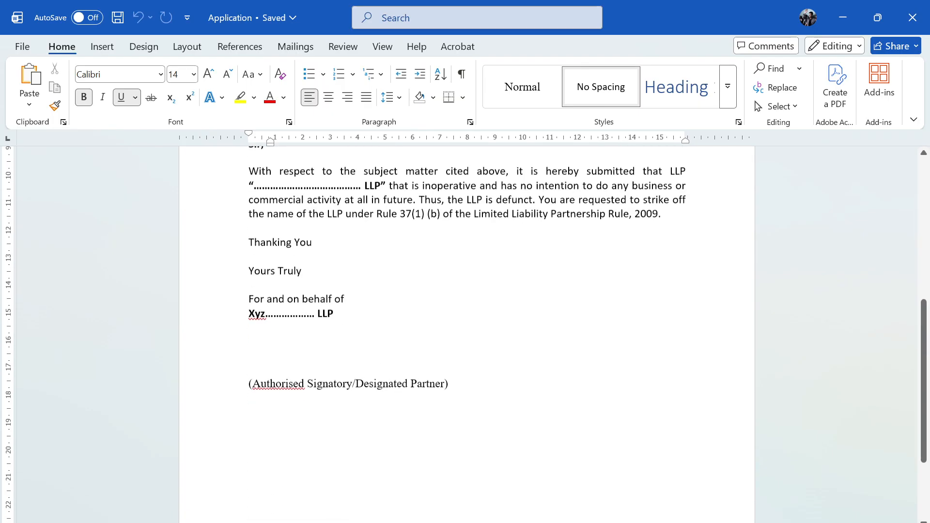
pyautogui.moveTo(383, 521)
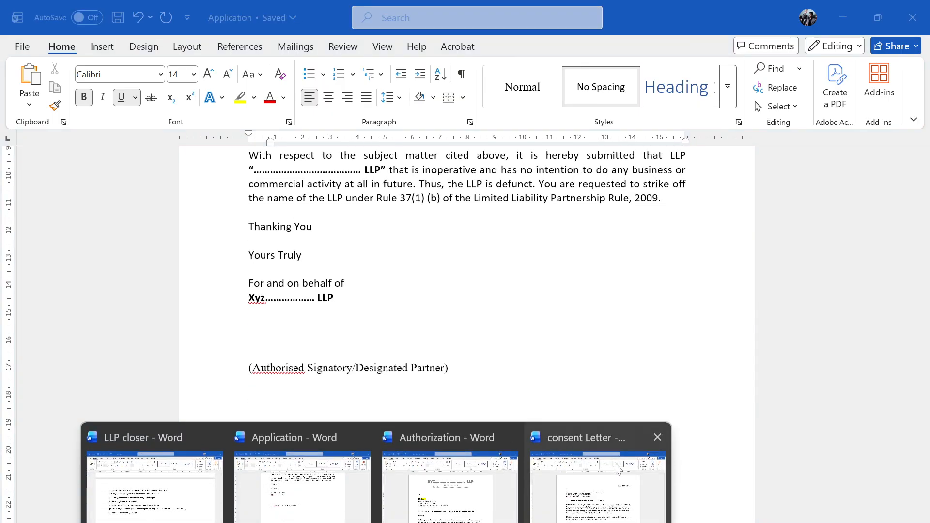
# - Review the consent letter's no-business and no-litigation statements, then close the document
pyautogui.click(596, 463)
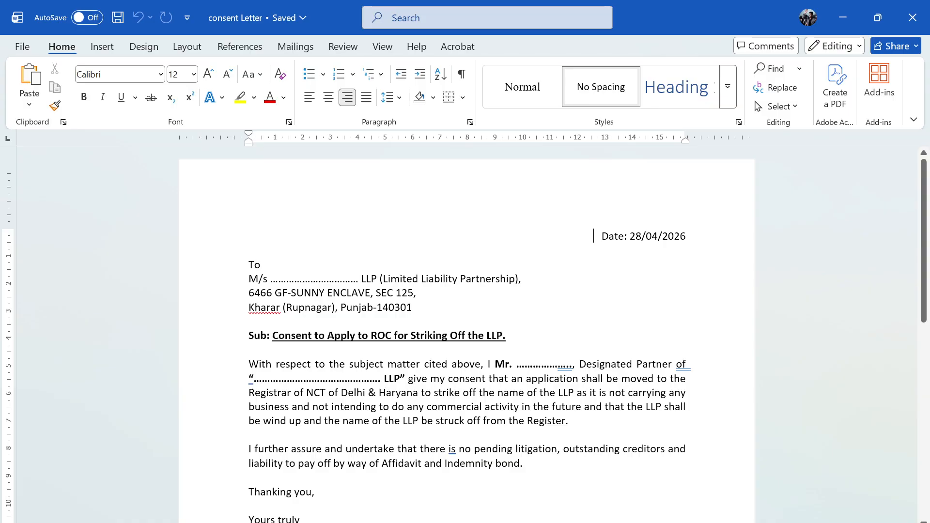
pyautogui.scroll(-5, 466, 334)
pyautogui.scroll(3, 466, 334)
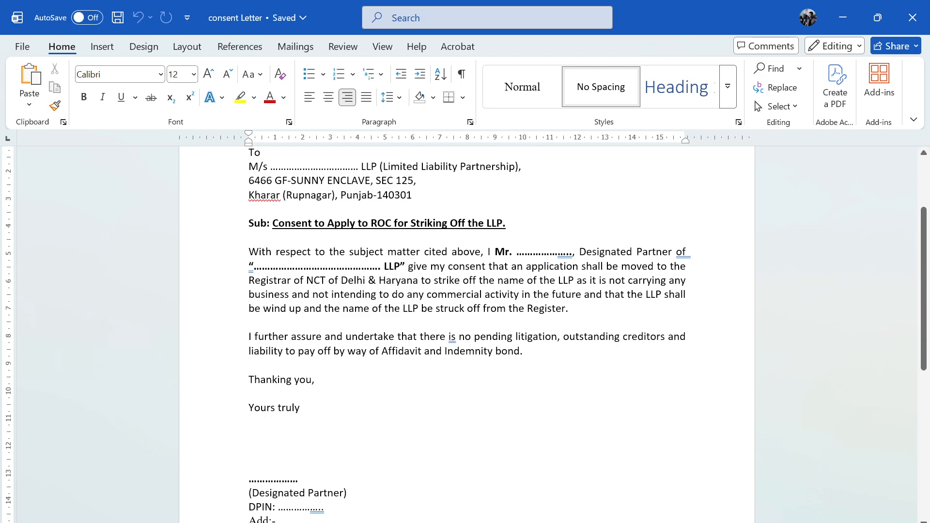
pyautogui.moveTo(379, 294); pyautogui.dragTo(568, 308)
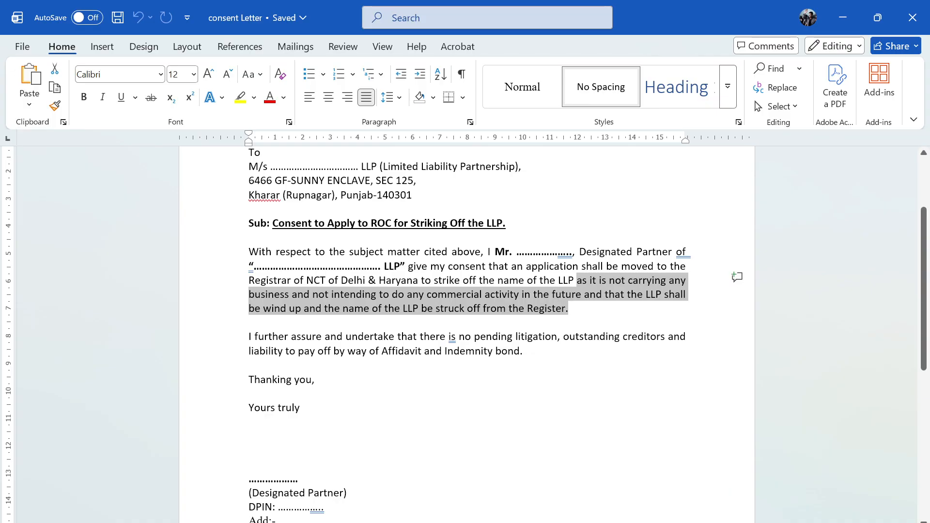
pyautogui.moveTo(448, 336); pyautogui.dragTo(529, 350)
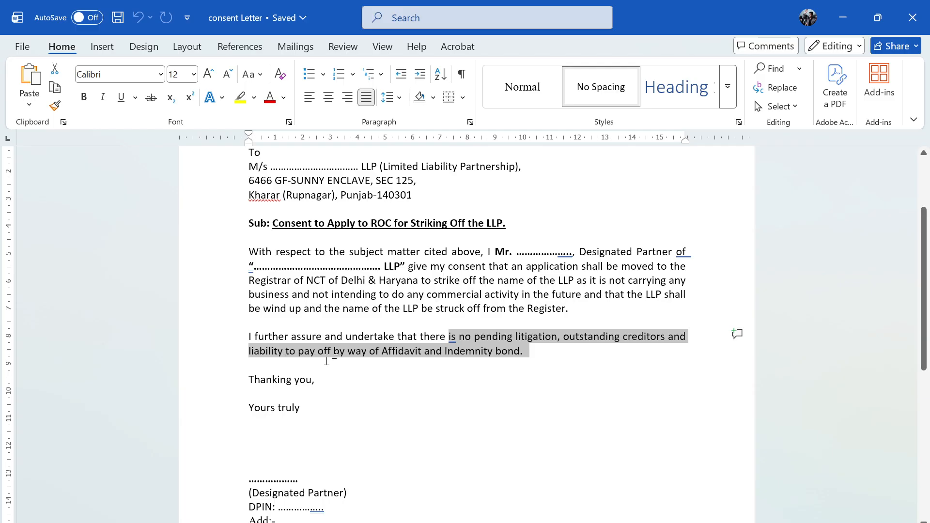
pyautogui.moveTo(382, 350); pyautogui.dragTo(377, 381)
pyautogui.click(388, 435)
pyautogui.scroll(2, 387, 436)
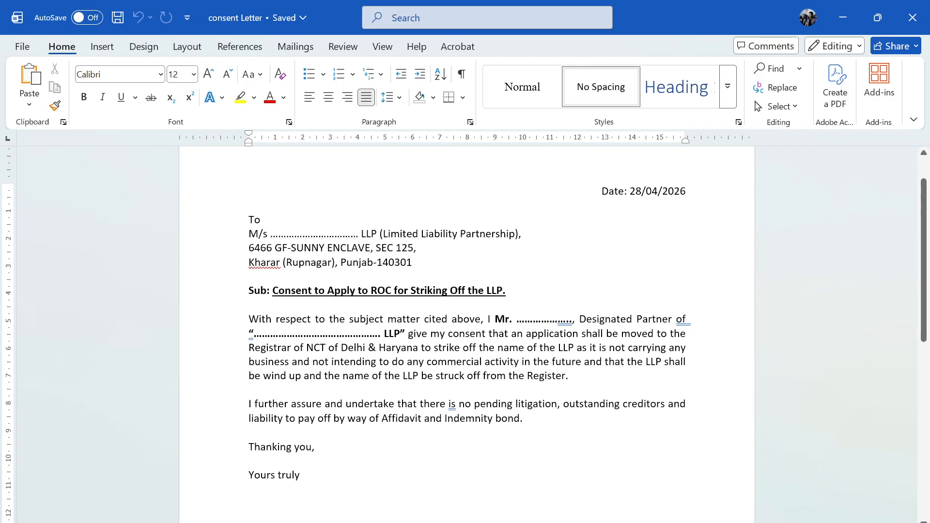
pyautogui.scroll(1, 467, 334)
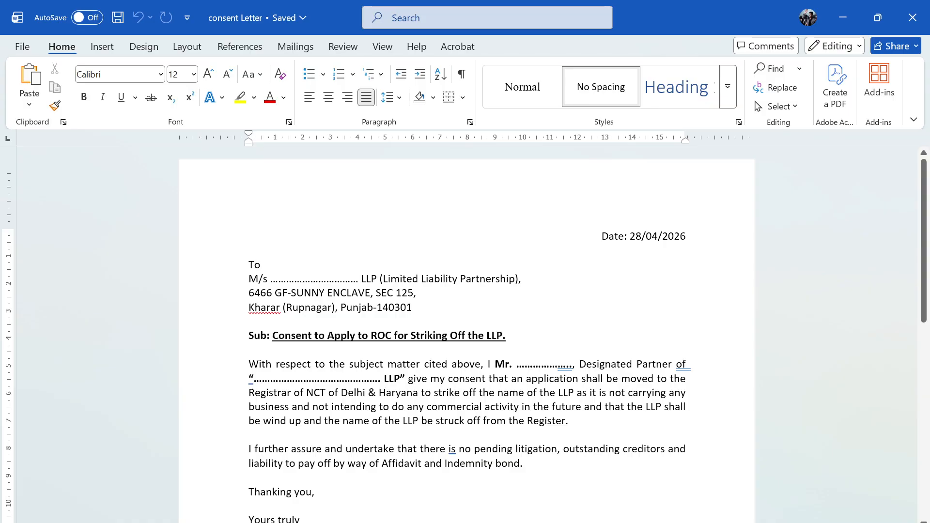
pyautogui.scroll(-4, 466, 334)
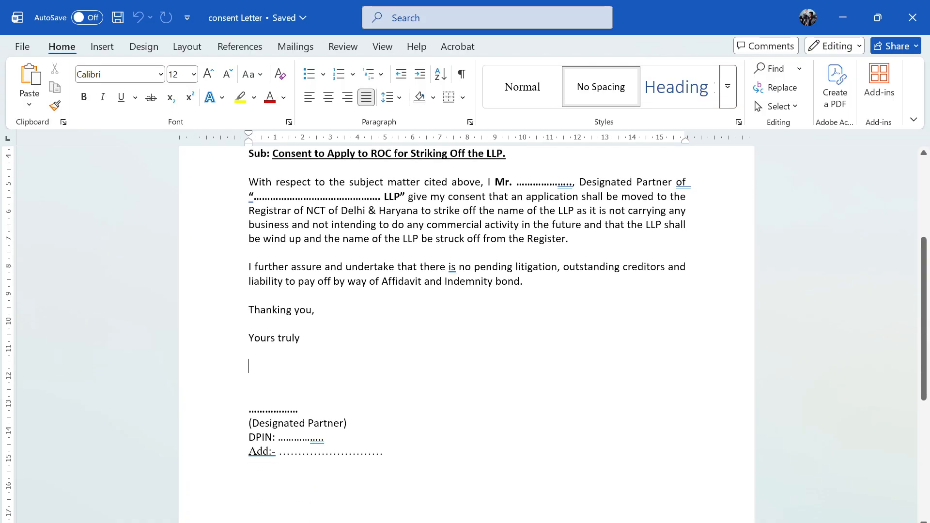
pyautogui.scroll(-3, 467, 334)
pyautogui.scroll(7, 467, 334)
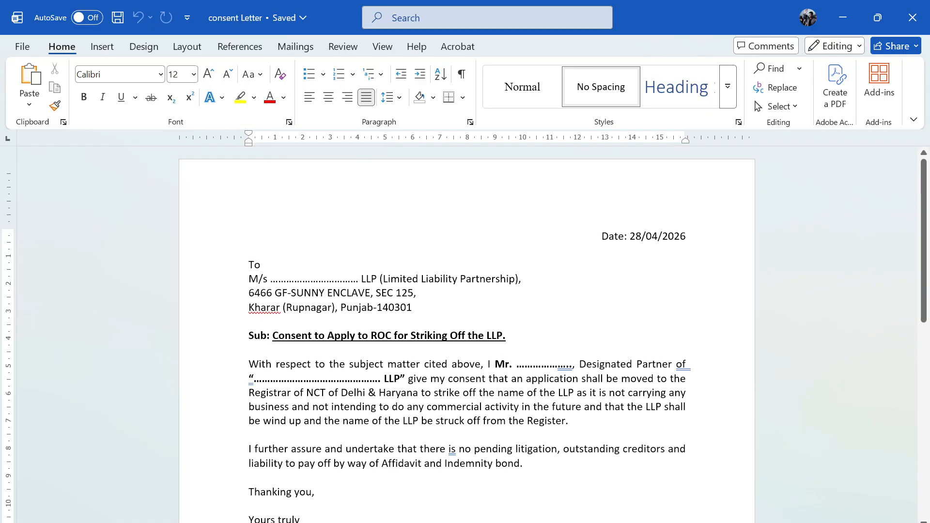
pyautogui.click(912, 17)
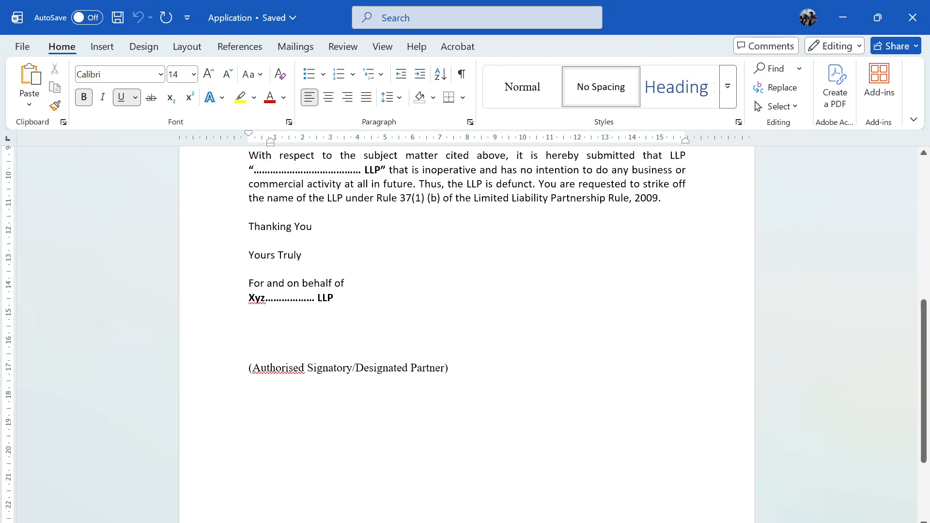
# - Upload 'a. Application, authorization and consent.pdf' from Dummy docs for LLP closer into attachment (a)
pyautogui.hotkey('alt', 'Tab')
pyautogui.scroll(8, 404, 309)
pyautogui.scroll(-2, 325, 421)
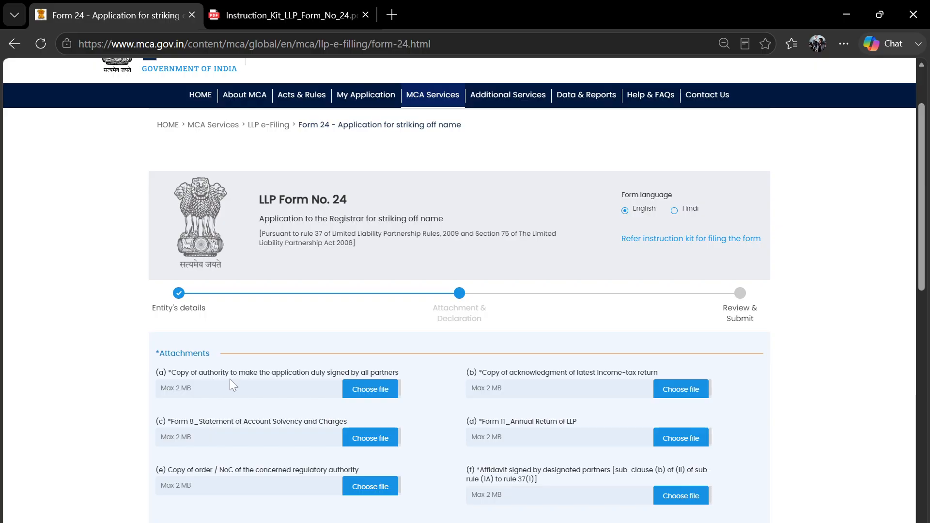
pyautogui.scroll(-1, 231, 385)
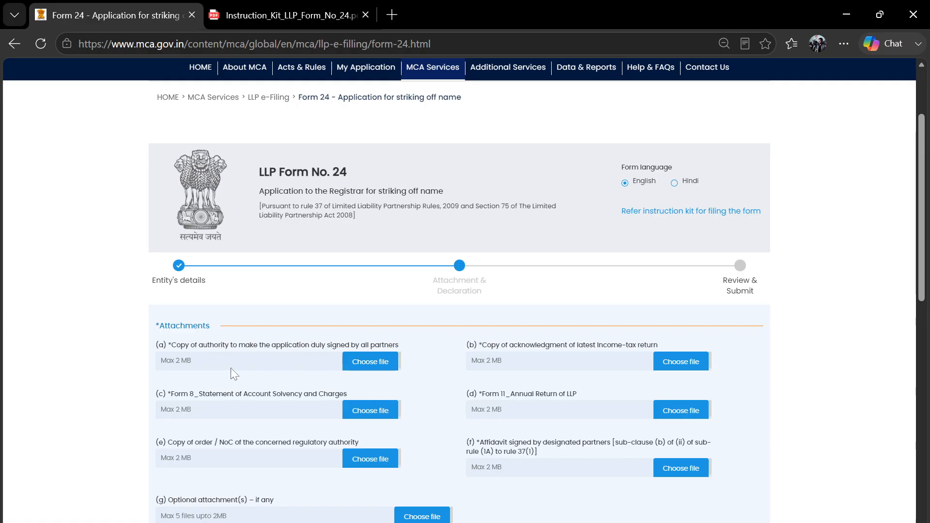
pyautogui.scroll(-1, 277, 339)
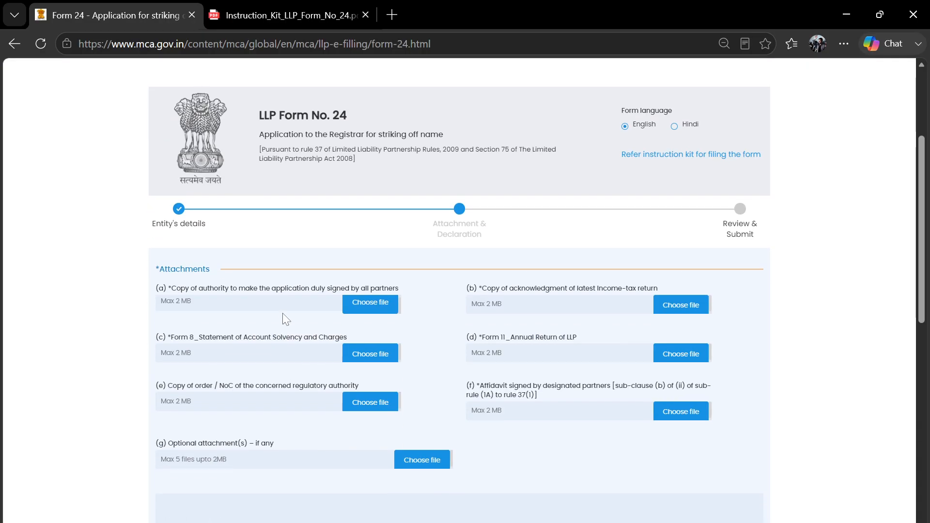
pyautogui.click(363, 306)
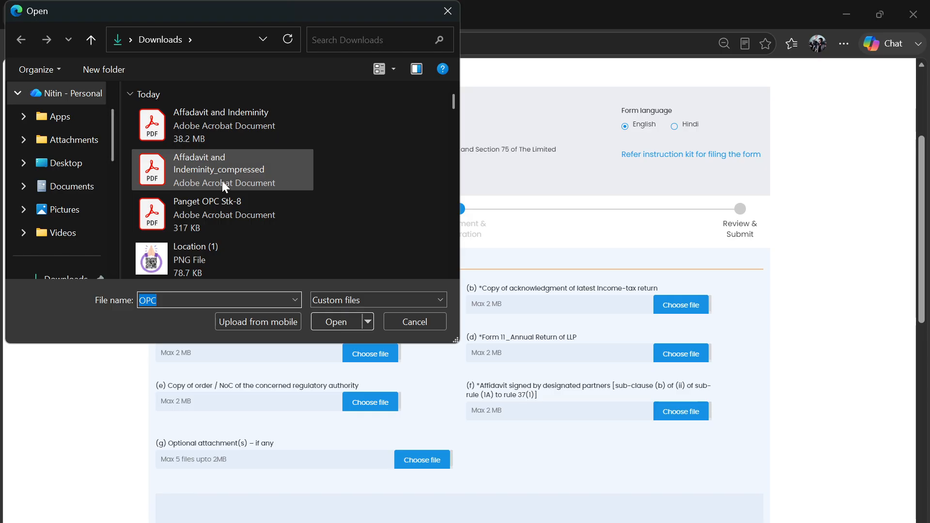
pyautogui.scroll(-2, 222, 181)
pyautogui.scroll(-3, 222, 180)
pyautogui.doubleClick(225, 131)
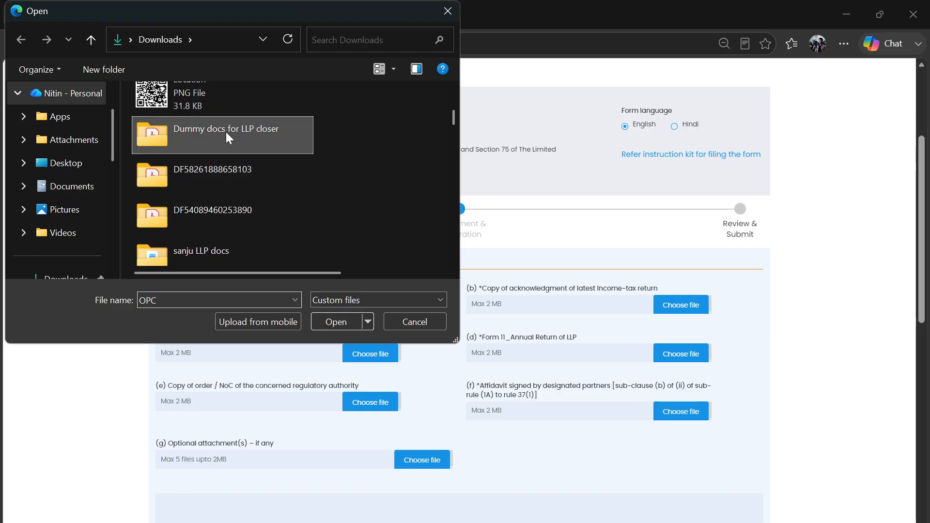
pyautogui.click(237, 135)
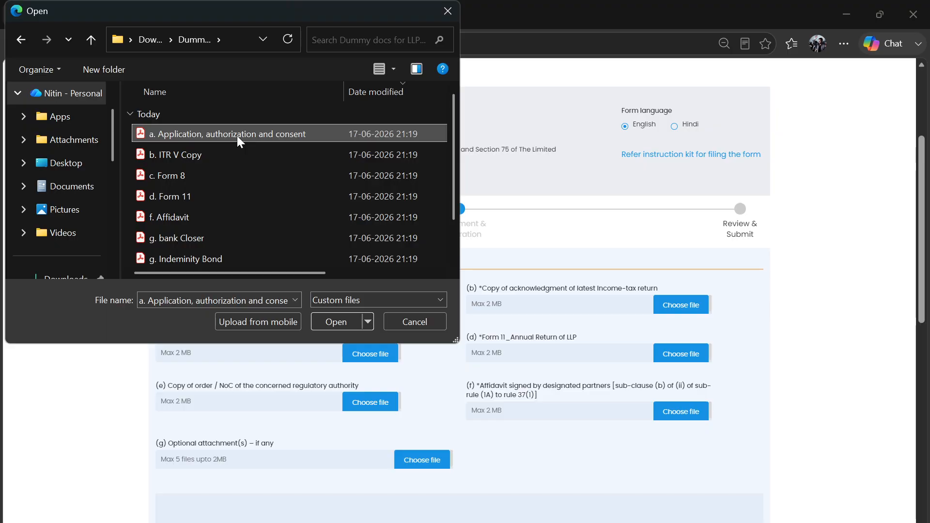
pyautogui.click(340, 324)
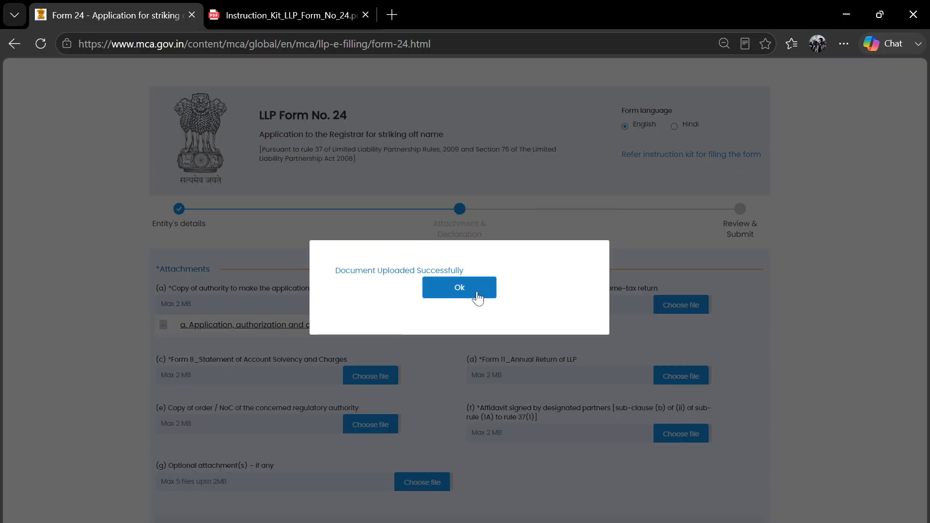
pyautogui.click(478, 297)
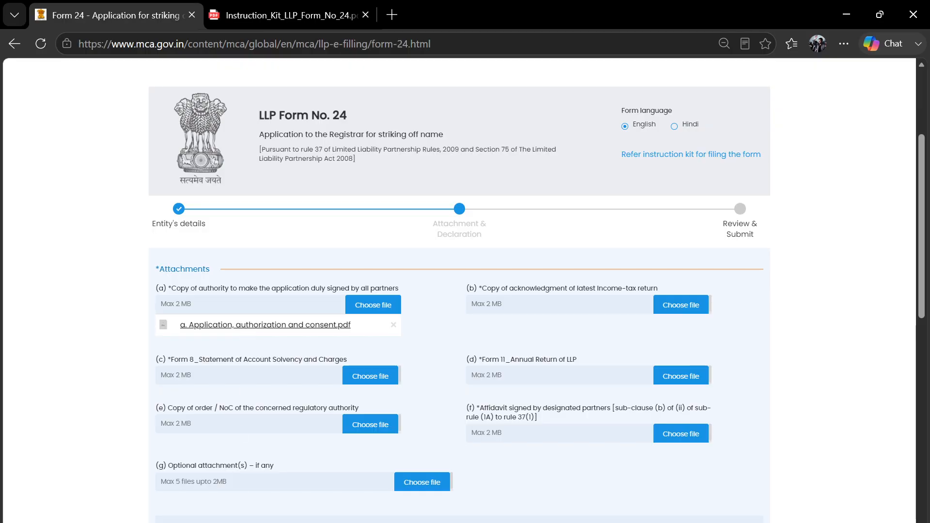
pyautogui.hotkey('alt', 'Tab')
pyautogui.hotkey('alt', 'Left')
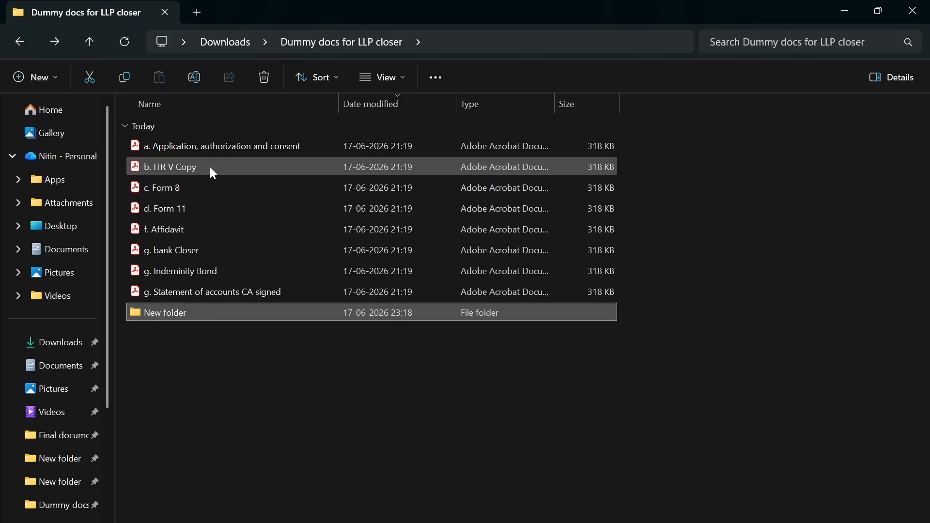
pyautogui.click(207, 147)
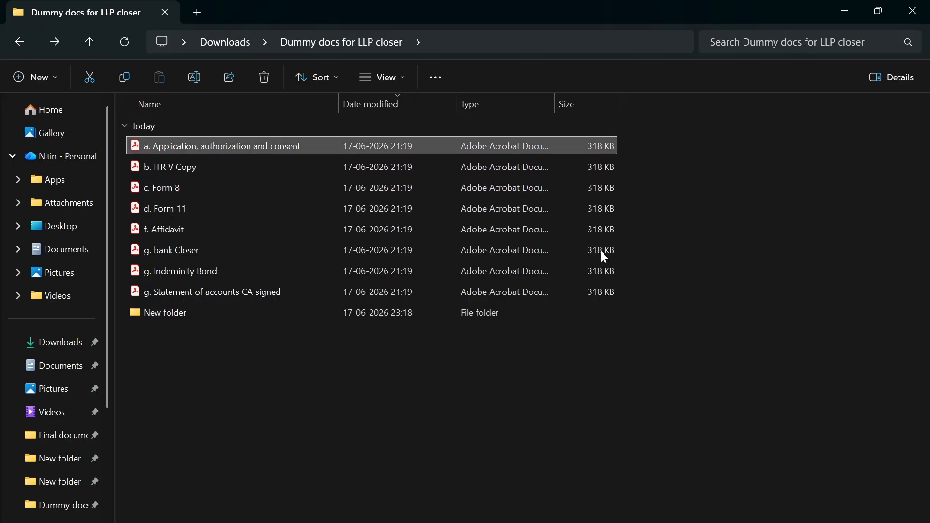
pyautogui.keyDown('shift'); pyautogui.click(506, 291); pyautogui.keyUp('shift')
pyautogui.hotkey('alt', 'Tab')
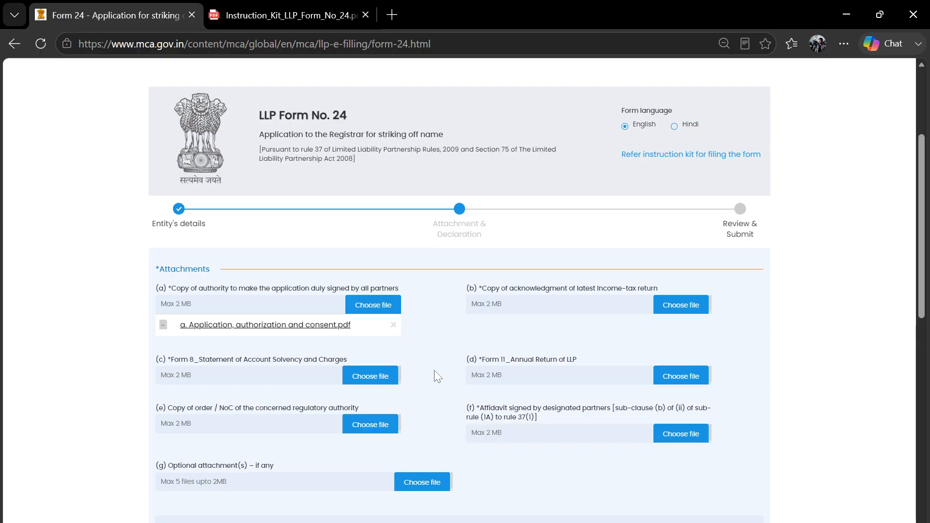
# - Upload 'b. ITR V Copy' into attachment (b) of Form 24
pyautogui.click(427, 504)
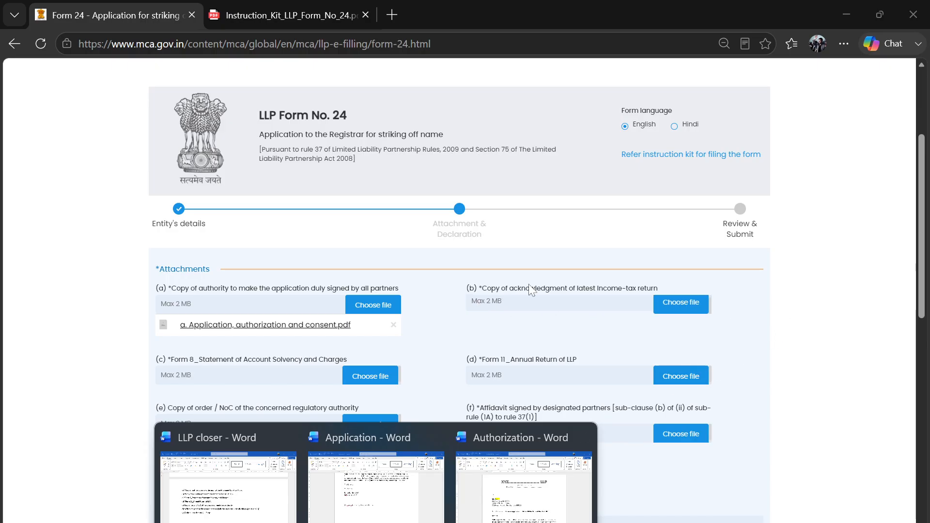
pyautogui.click(558, 290)
pyautogui.moveTo(525, 286); pyautogui.dragTo(632, 289)
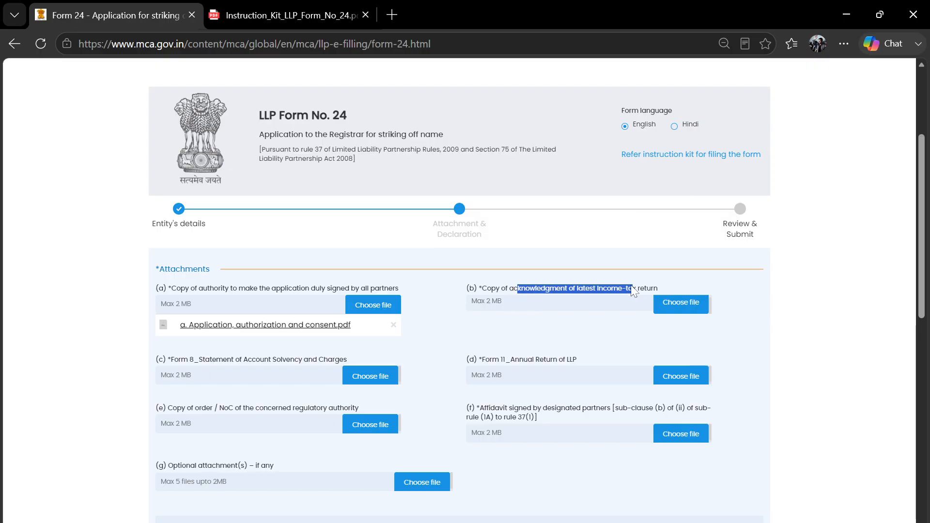
pyautogui.moveTo(484, 291); pyautogui.dragTo(553, 293)
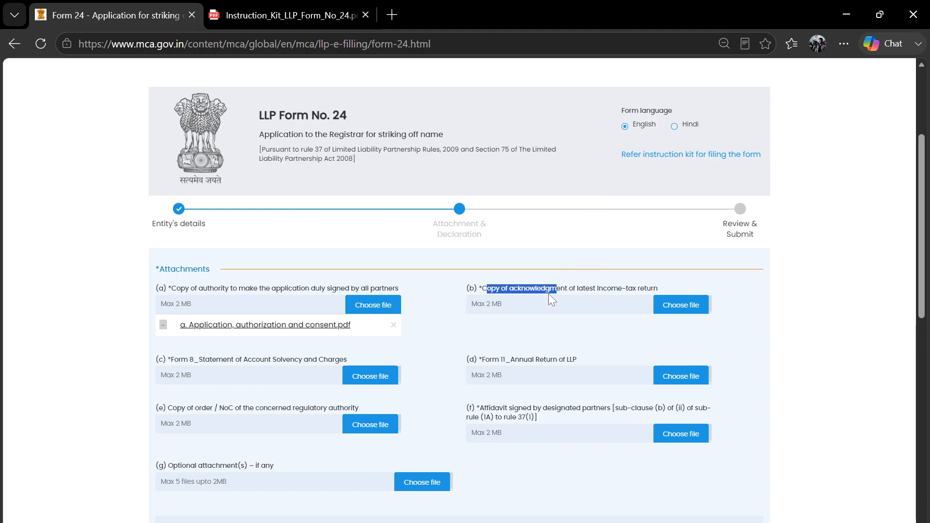
pyautogui.click(681, 305)
pyautogui.click(214, 155)
pyautogui.click(335, 320)
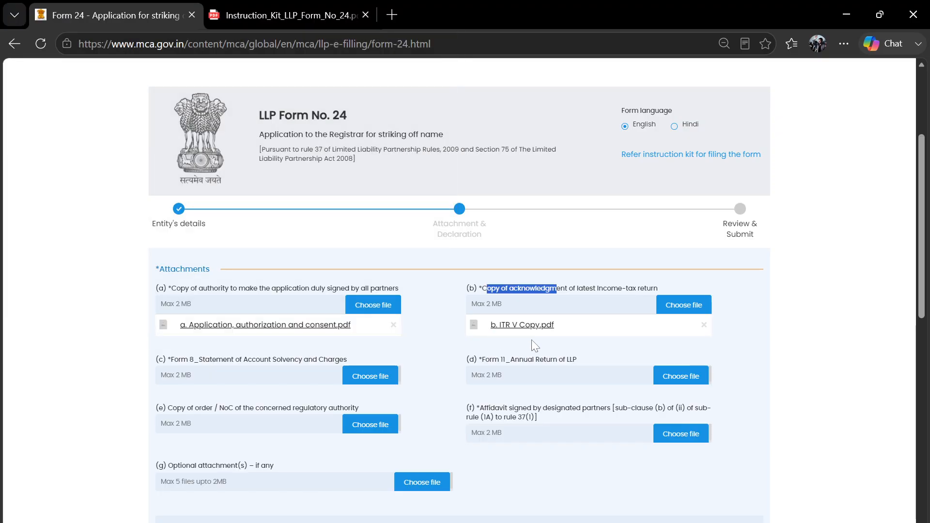
pyautogui.click(764, 322)
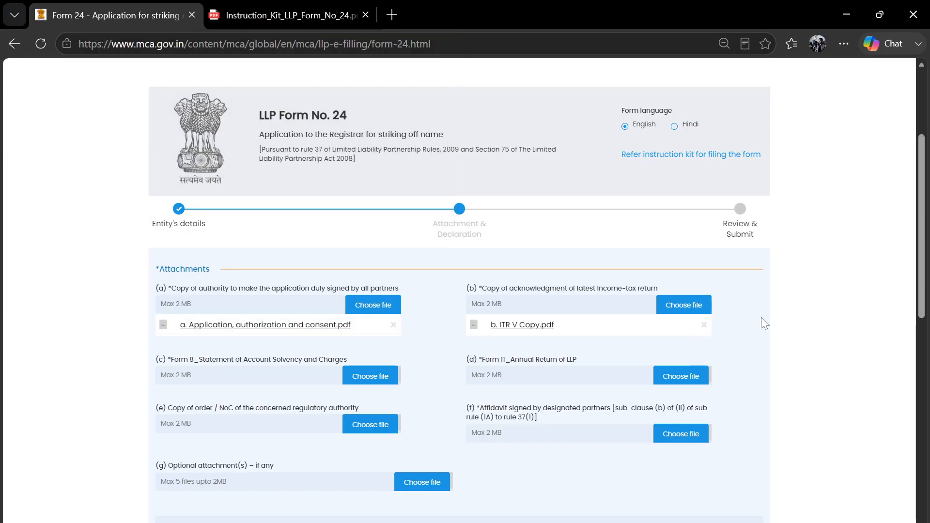
# - Upload 'c. Form 8' into attachment (c)
pyautogui.scroll(-1, 748, 324)
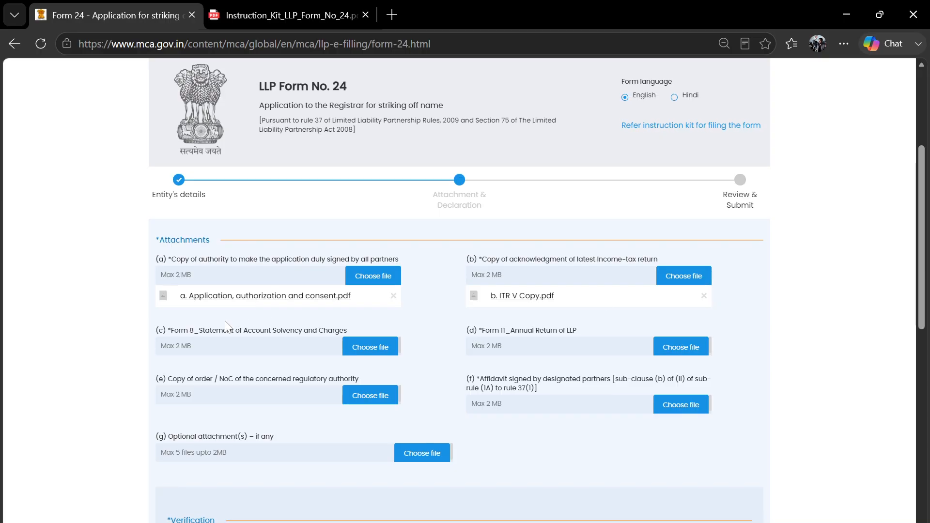
pyautogui.click(372, 348)
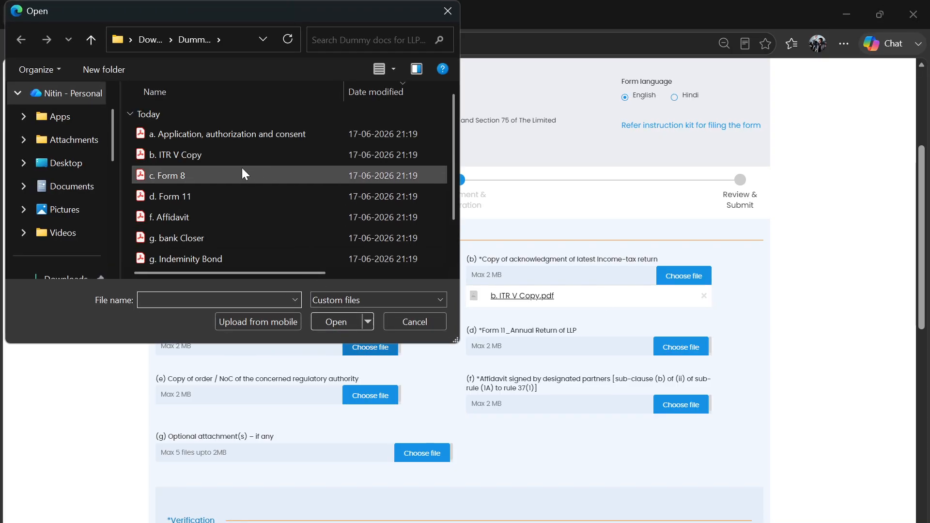
pyautogui.click(242, 168)
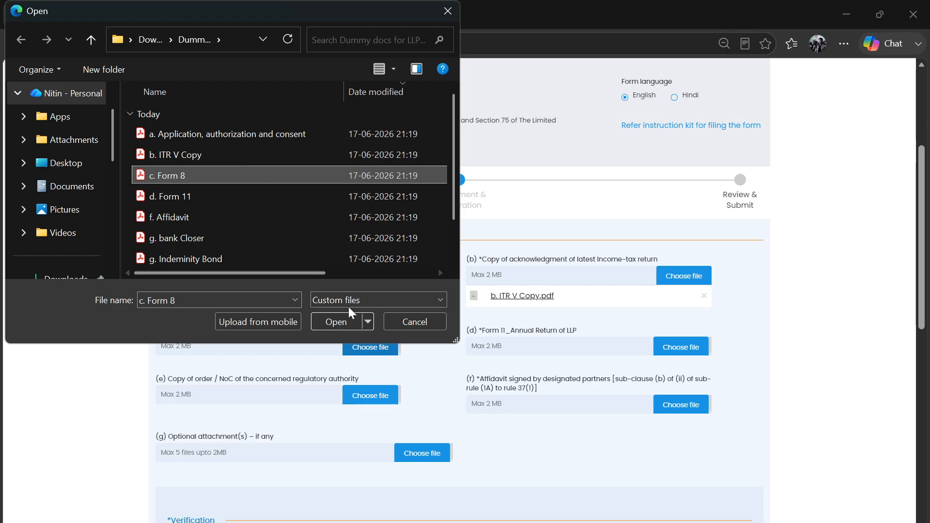
pyautogui.click(336, 321)
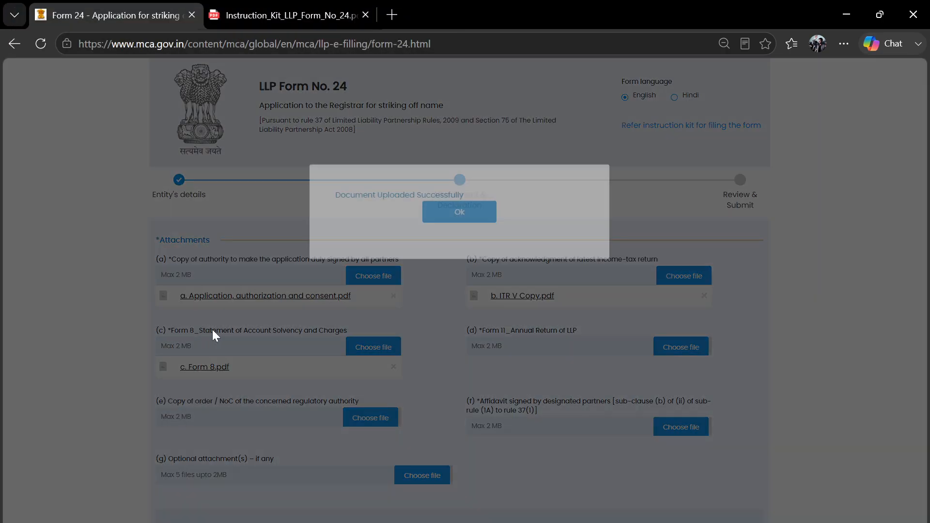
pyautogui.click(459, 290)
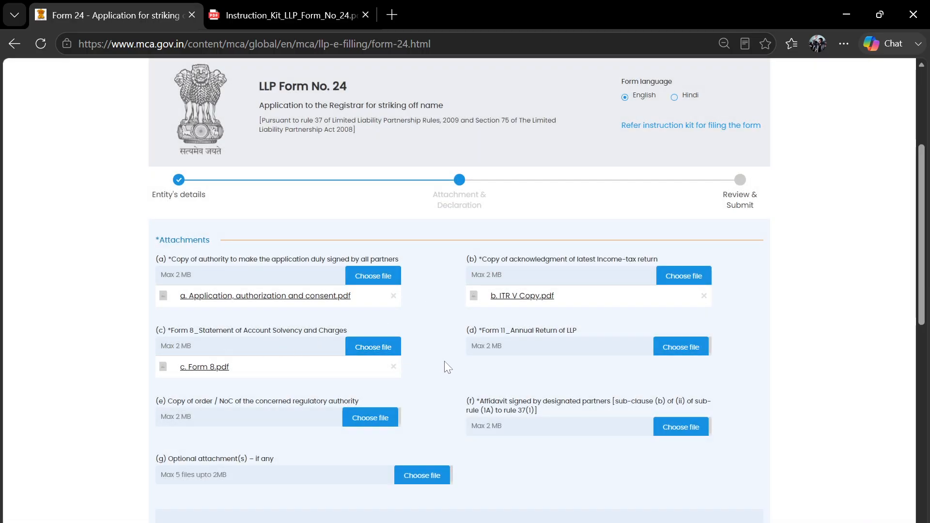
# - Upload 'd. Form 11' into attachment (d)
pyautogui.scroll(-1, 450, 362)
pyautogui.click(689, 333)
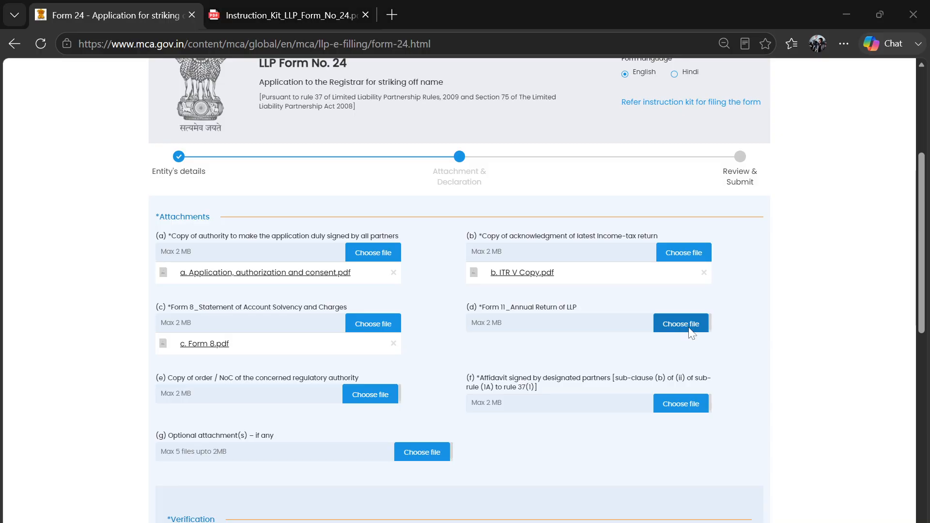
pyautogui.click(199, 196)
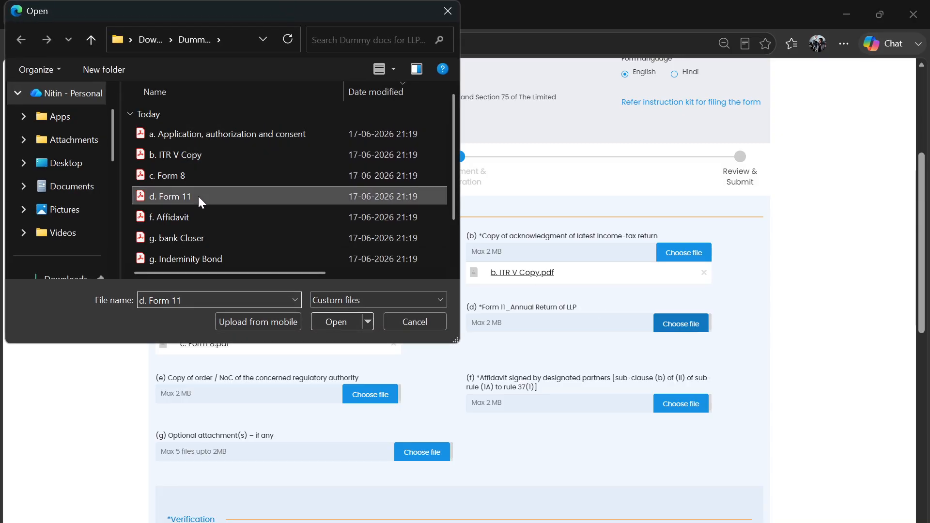
pyautogui.click(340, 322)
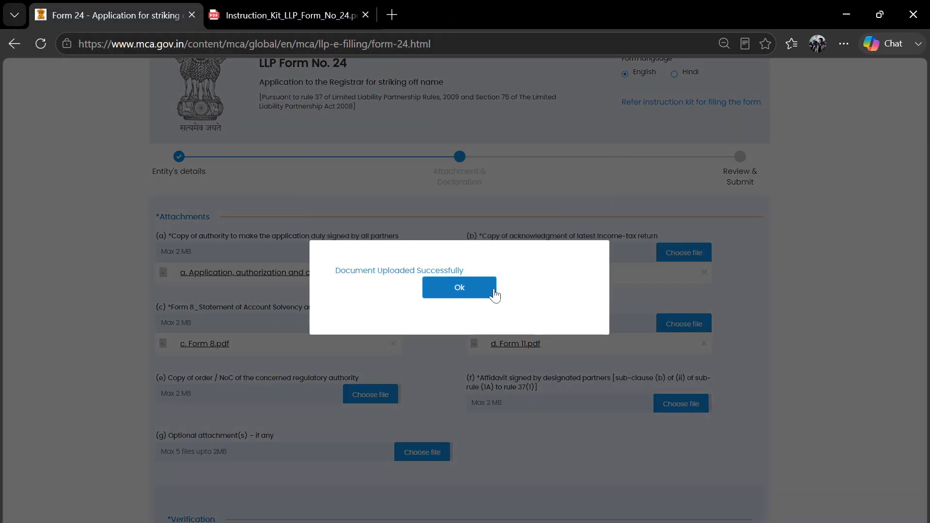
pyautogui.click(483, 290)
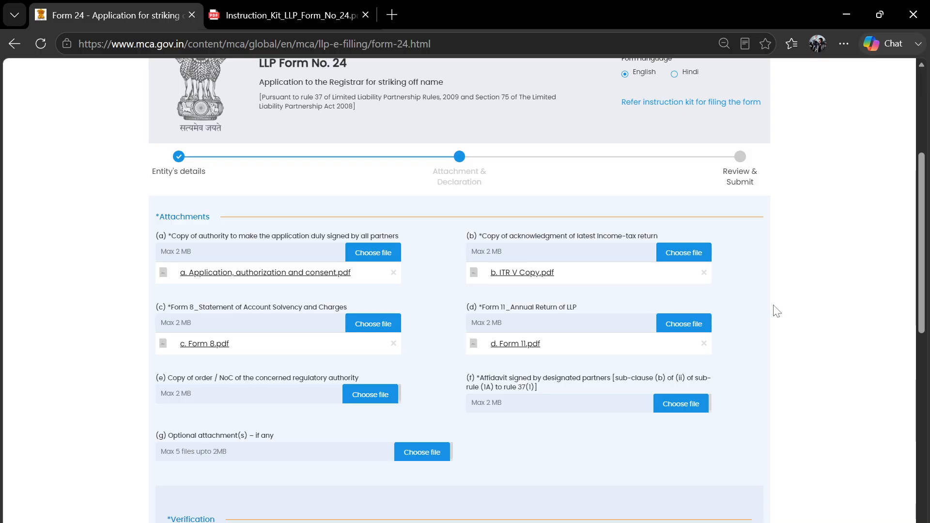
# - Review Form 24's attachment requirements, noting the NoC item and the affidavit requirement (f)
pyautogui.scroll(-1, 776, 311)
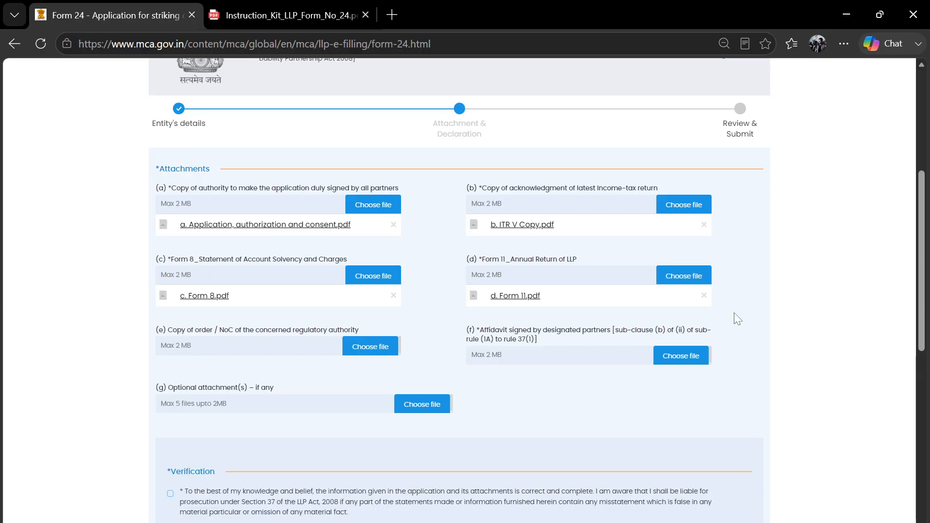
pyautogui.scroll(-1, 734, 313)
pyautogui.scroll(-1, 280, 347)
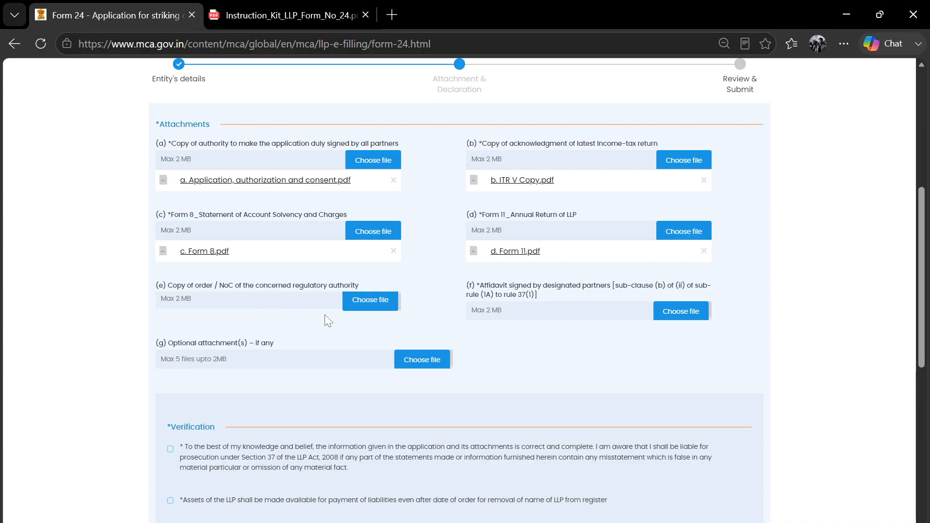
pyautogui.scroll(-1, 325, 315)
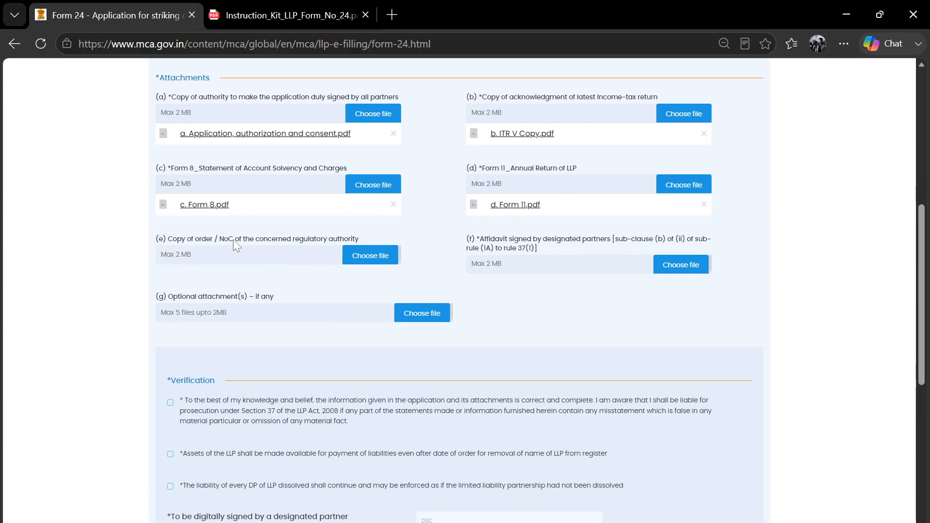
pyautogui.scroll(1, 263, 239)
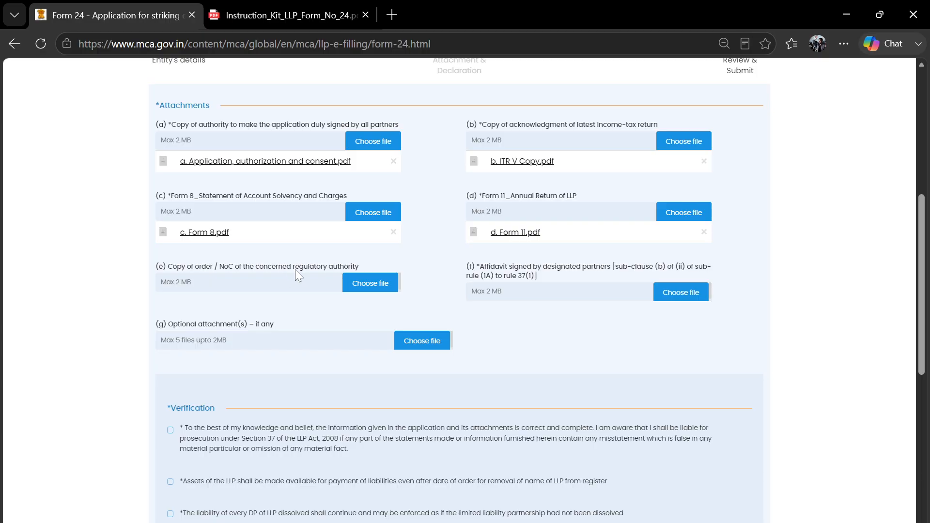
pyautogui.moveTo(224, 266); pyautogui.dragTo(360, 268)
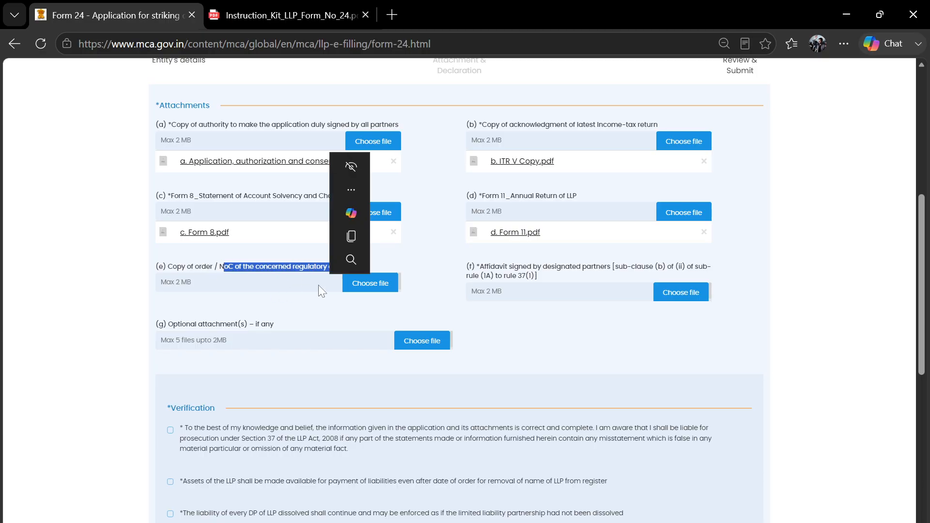
pyautogui.click(310, 294)
pyautogui.scroll(1, 272, 273)
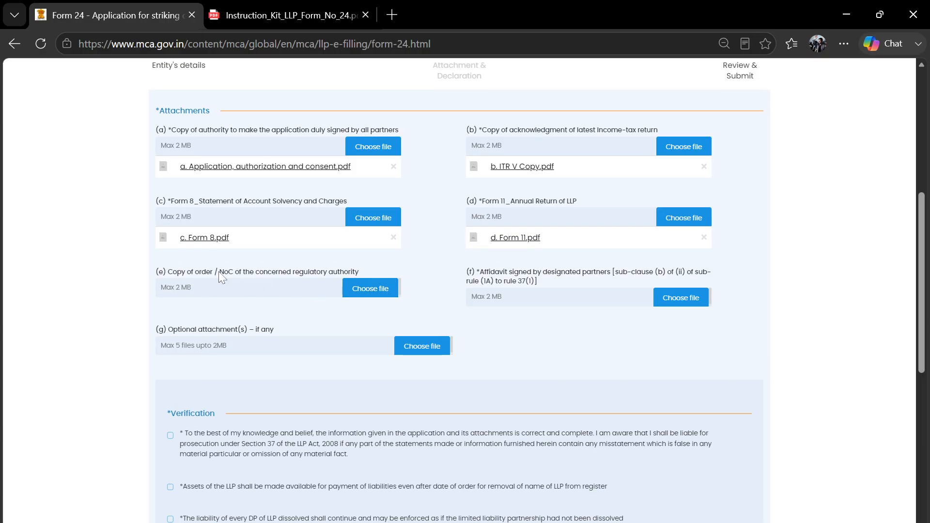
pyautogui.scroll(1, 221, 272)
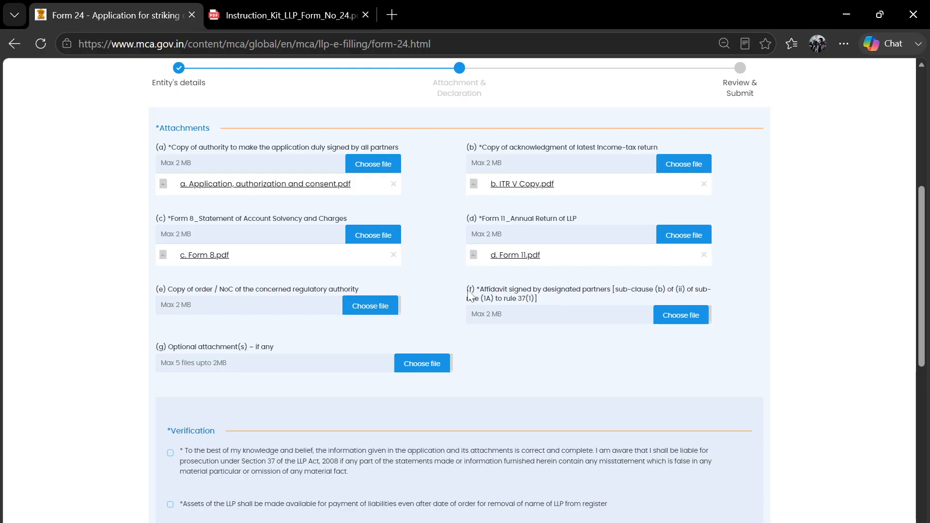
pyautogui.moveTo(469, 294); pyautogui.dragTo(553, 298)
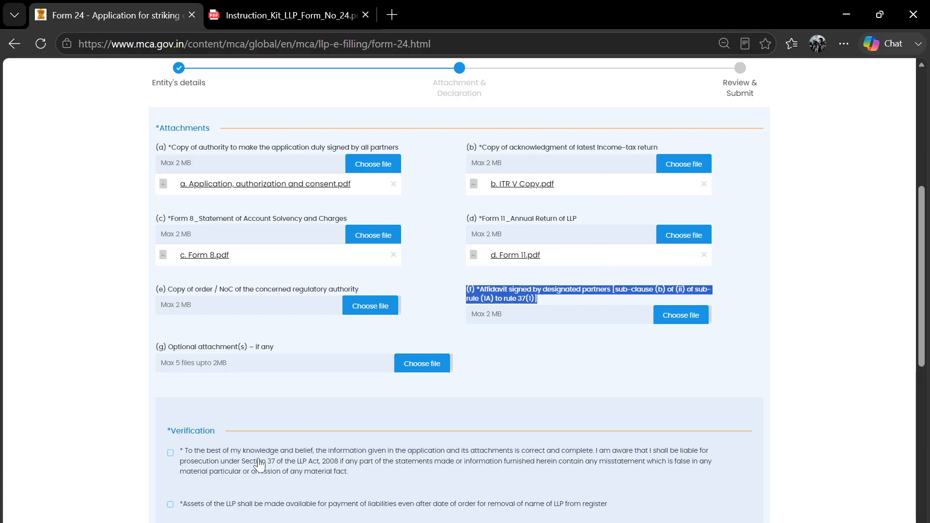
# - Open the AFFIDAVIT draft from New folder and read its first statements, noting the Nil value in item 6
pyautogui.click(184, 521)
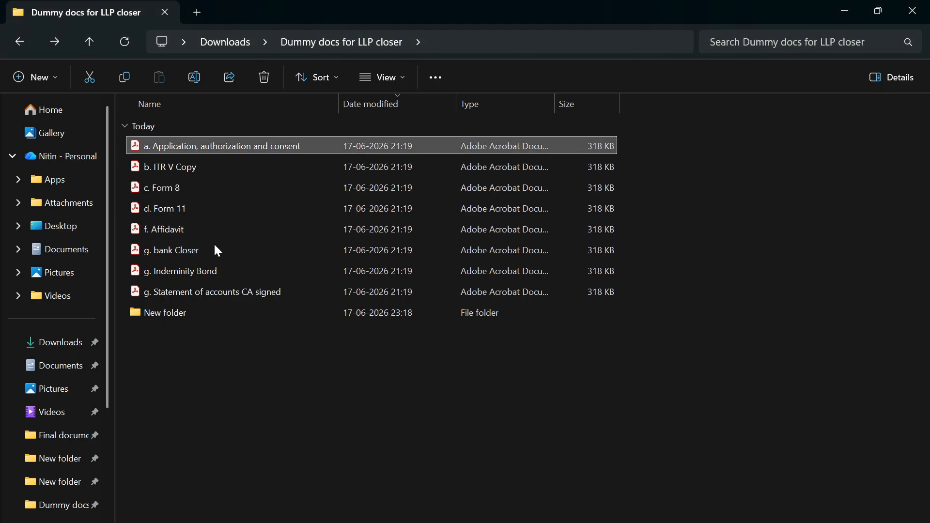
pyautogui.doubleClick(188, 311)
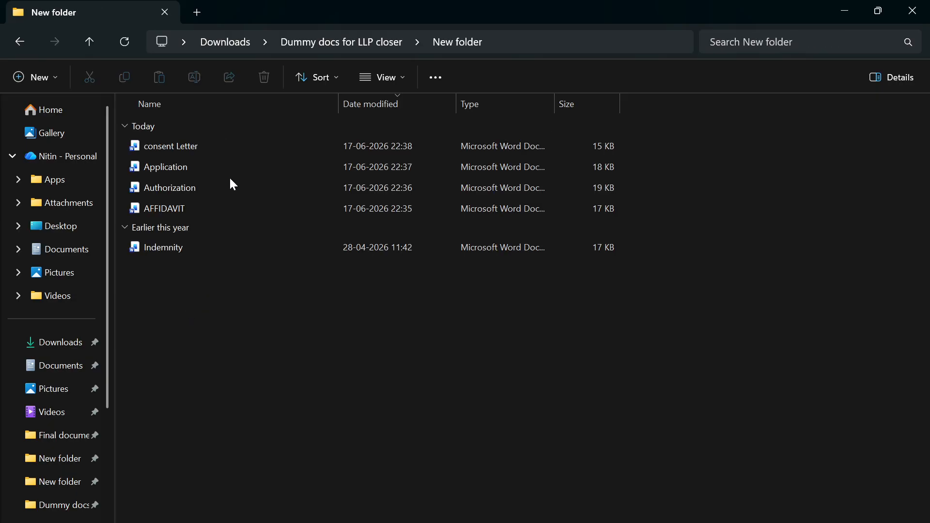
pyautogui.doubleClick(197, 208)
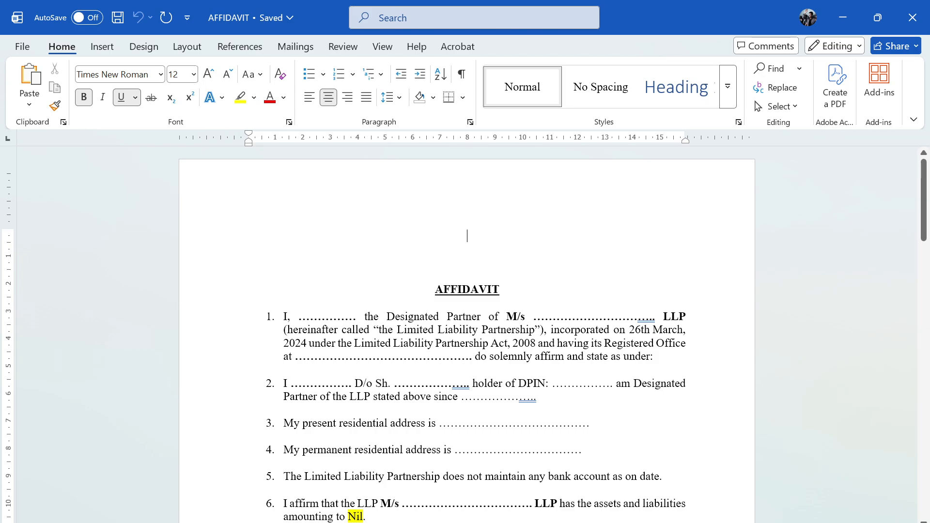
pyautogui.scroll(-1, 467, 334)
pyautogui.scroll(-15, 466, 334)
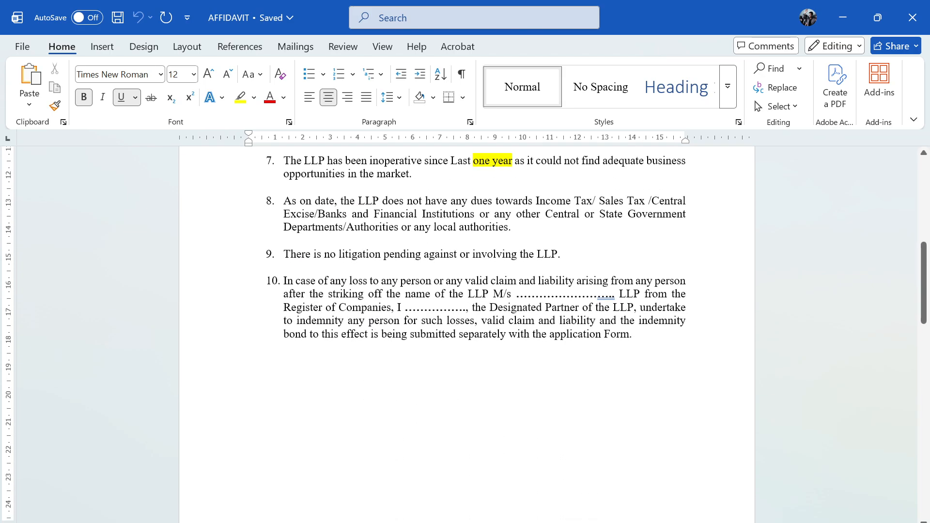
pyautogui.scroll(-5, 467, 334)
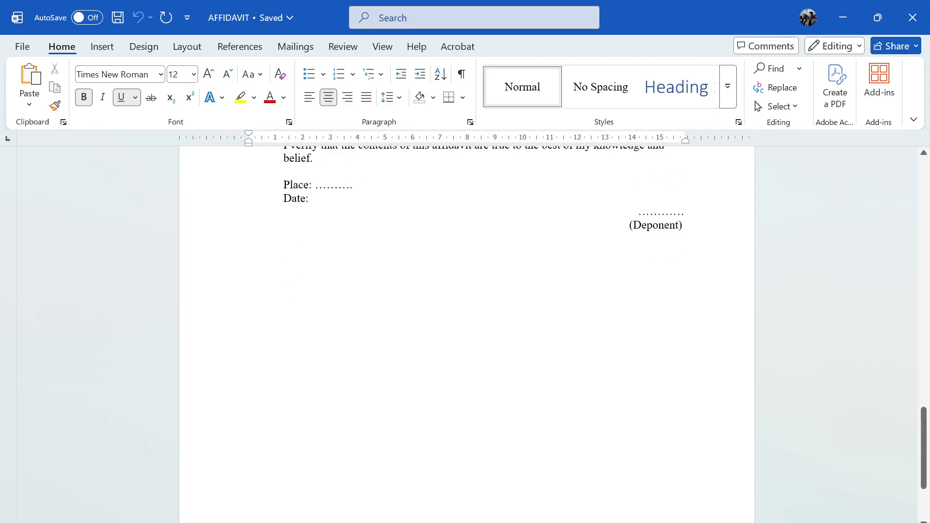
pyautogui.scroll(15, 466, 334)
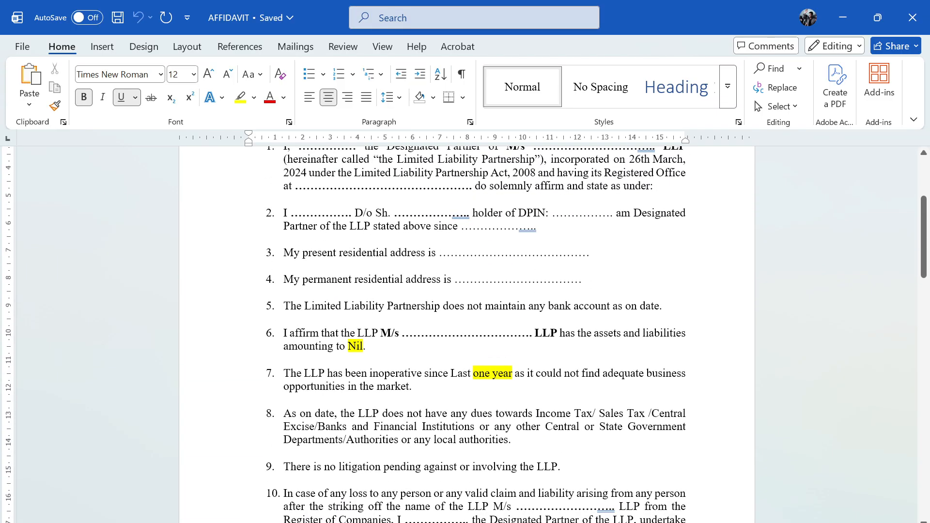
pyautogui.scroll(1, 467, 334)
pyautogui.click(348, 374)
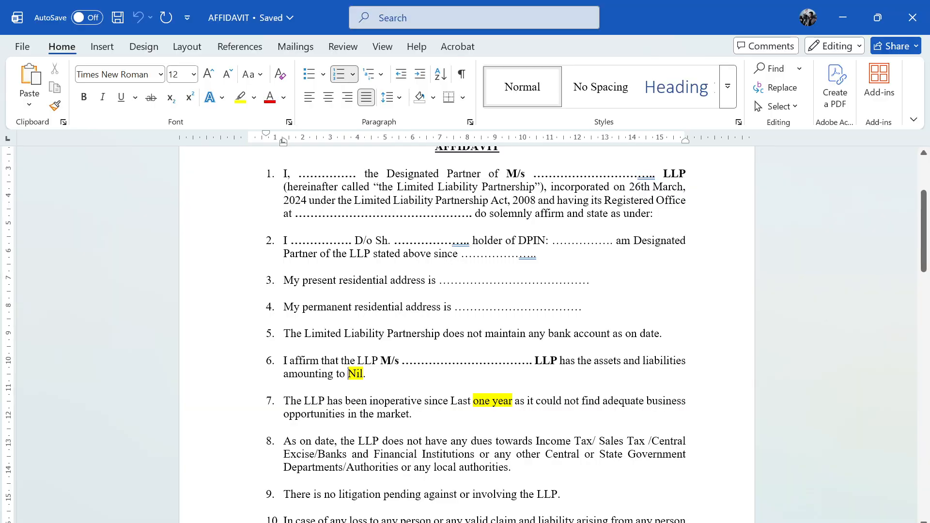
pyautogui.scroll(1, 348, 374)
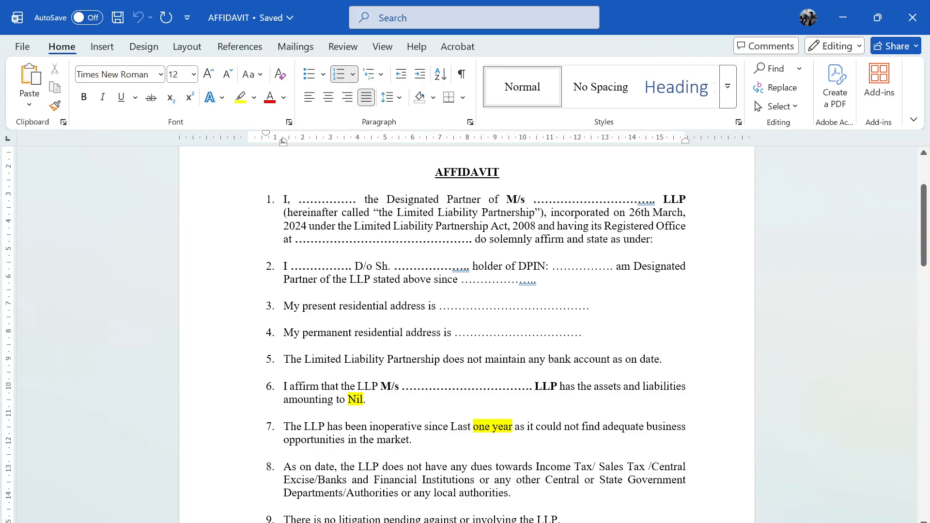
# - Read items 7 to 10, noting the one year period and the Register of Companies clause
pyautogui.scroll(-1, 466, 334)
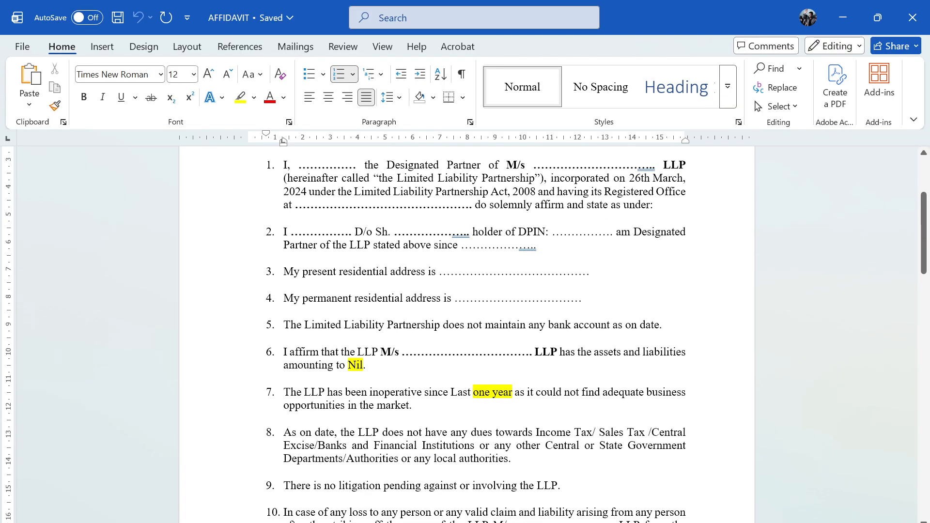
pyautogui.scroll(-1, 466, 334)
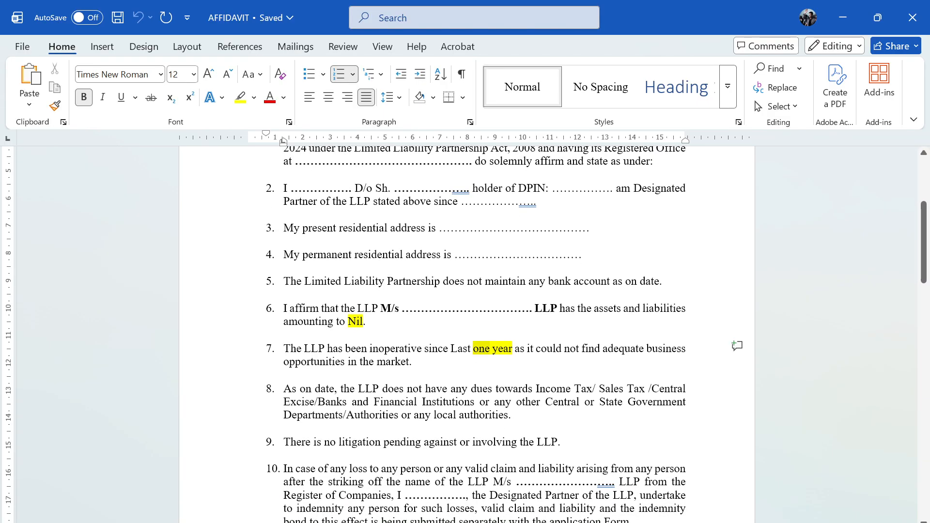
pyautogui.moveTo(473, 349); pyautogui.dragTo(514, 348)
pyautogui.click(477, 389)
pyautogui.scroll(-2, 466, 334)
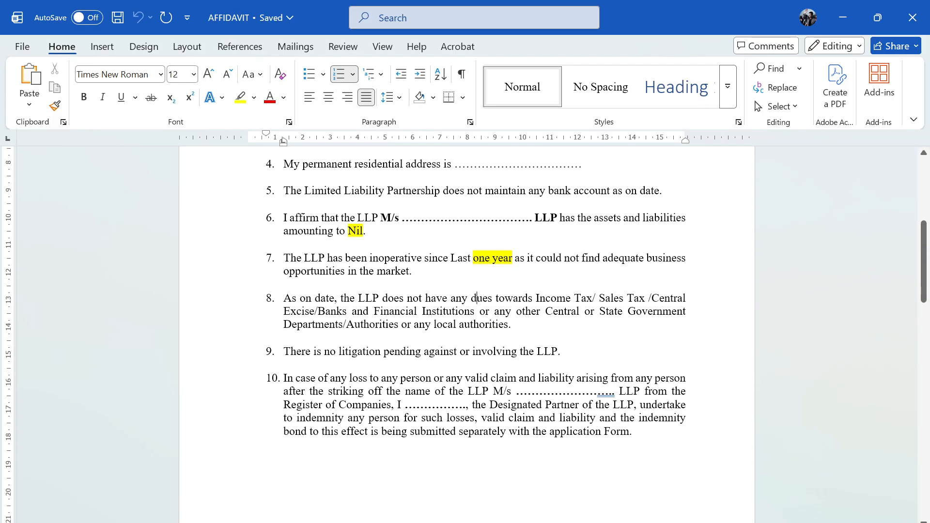
pyautogui.moveTo(517, 391); pyautogui.dragTo(589, 405)
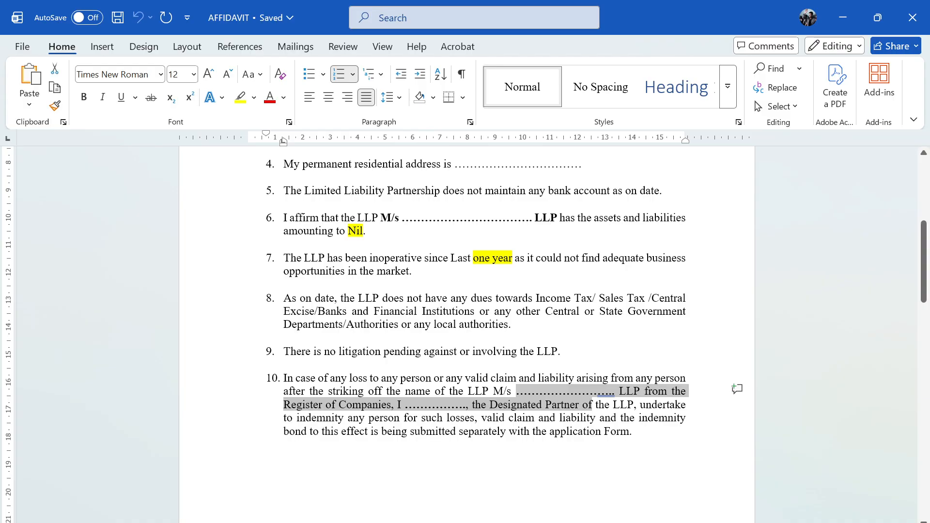
pyautogui.click(249, 458)
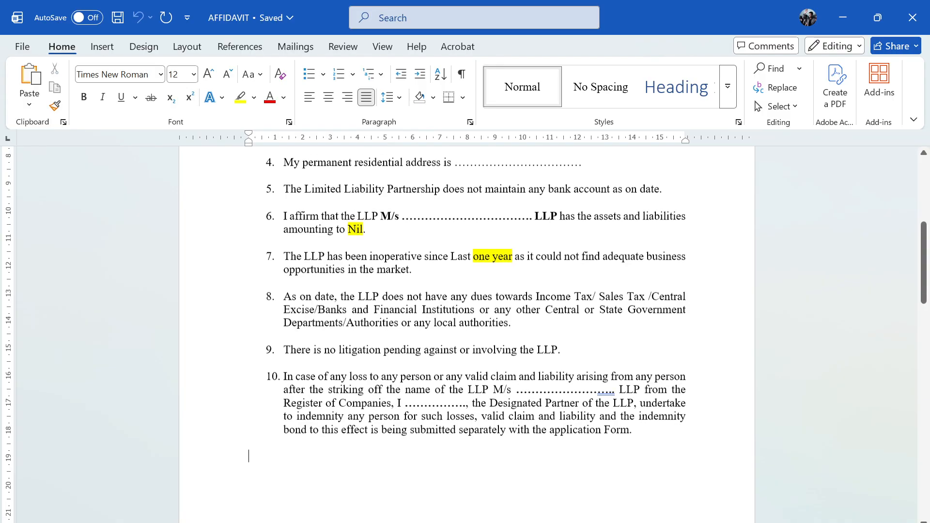
pyautogui.scroll(-1, 485, 412)
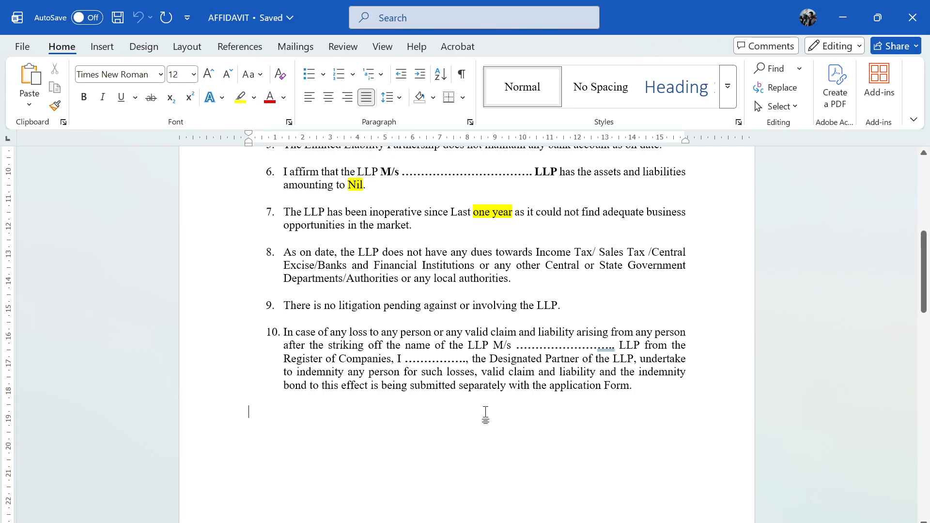
pyautogui.scroll(-2, 485, 413)
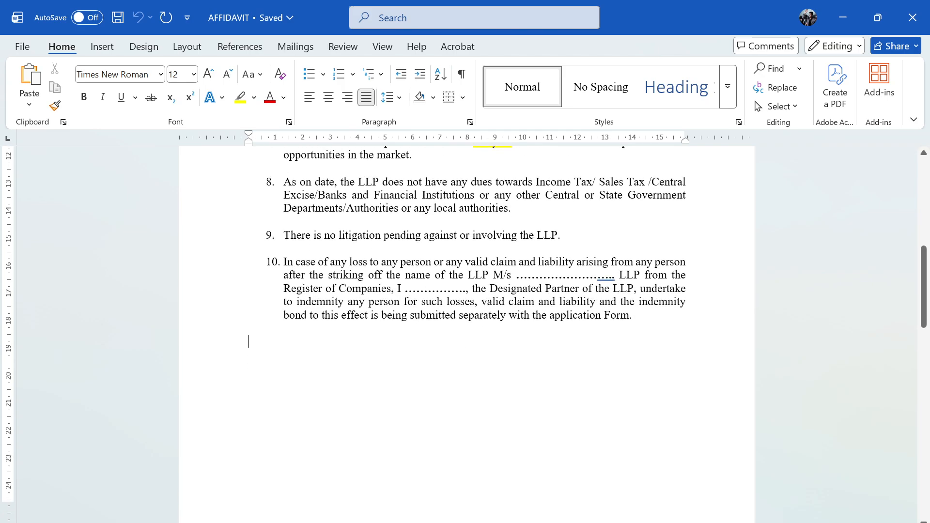
pyautogui.moveTo(600, 302); pyautogui.dragTo(591, 327)
pyautogui.click(547, 394)
# - Check both deponent signature lines and the end of the verification statement
pyautogui.scroll(-3, 547, 394)
pyautogui.scroll(-8, 466, 334)
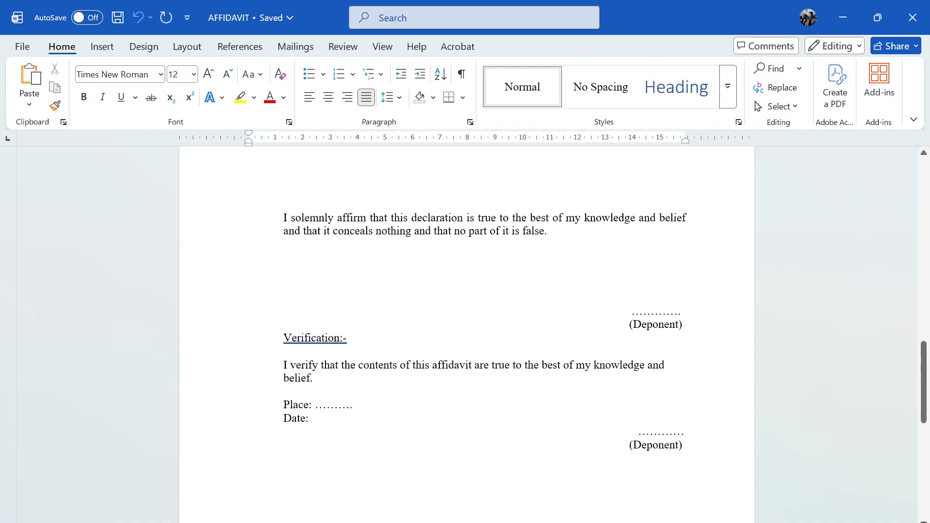
pyautogui.click(655, 312)
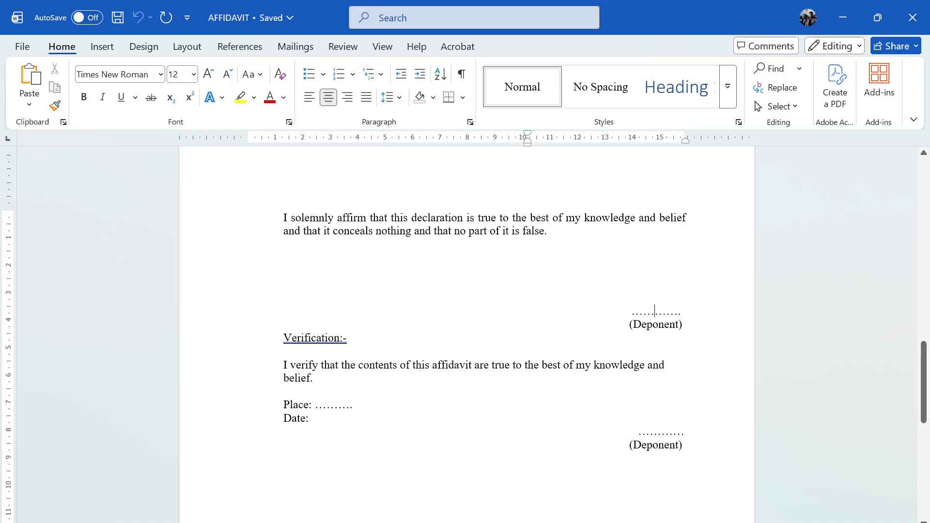
pyautogui.click(661, 432)
pyautogui.moveTo(315, 404); pyautogui.dragTo(594, 366)
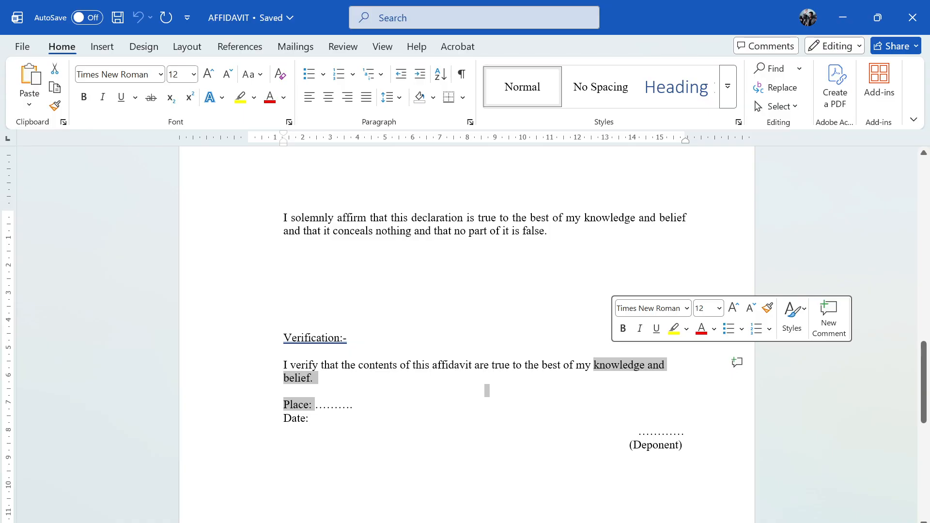
pyautogui.scroll(20, 487, 391)
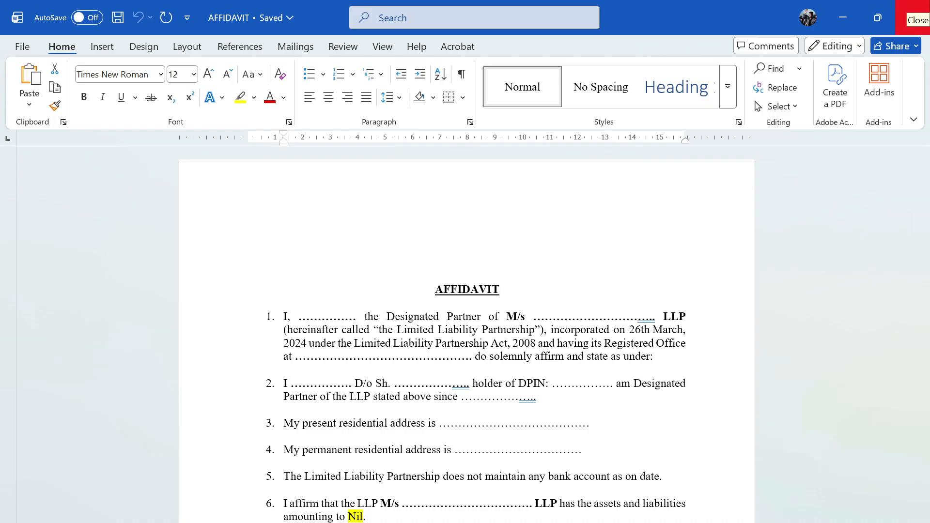
# - Close the Word drafts and upload 'f. Affidavit' into attachment (f) of Form 24
pyautogui.click(912, 18)
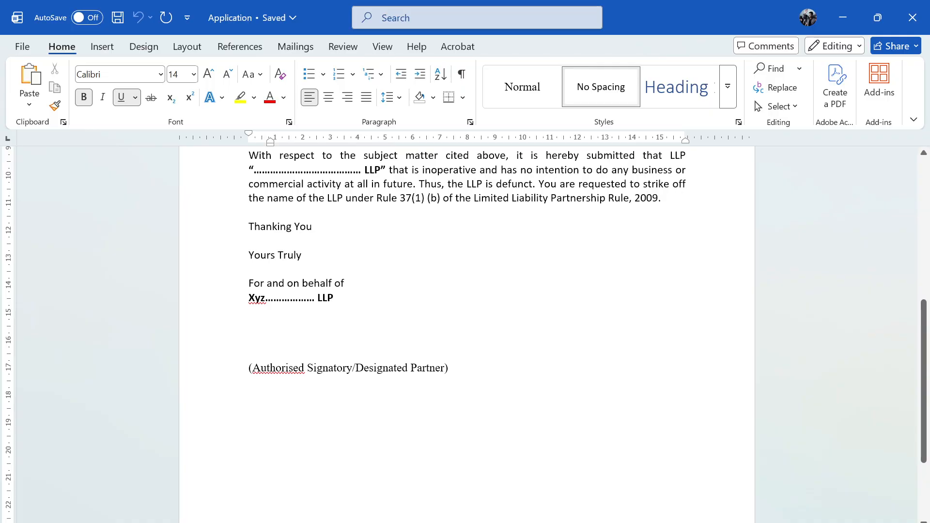
pyautogui.click(912, 17)
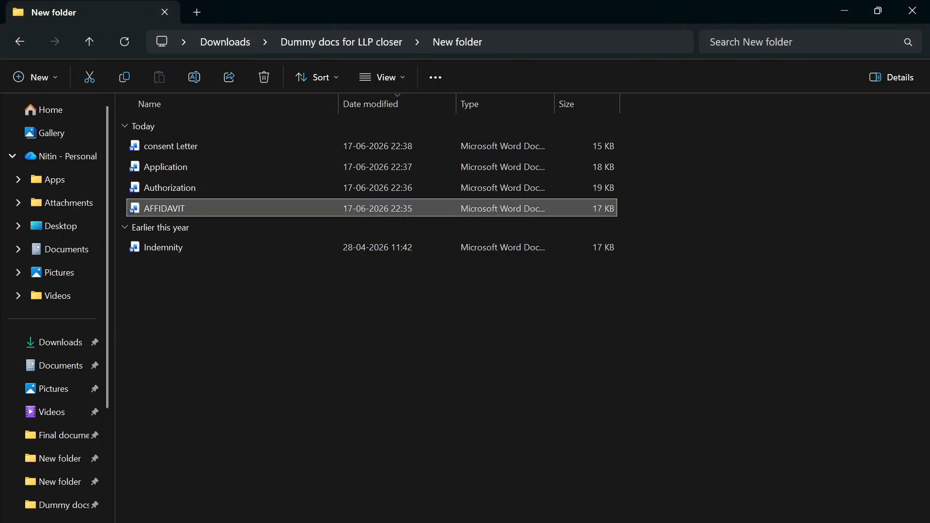
pyautogui.hotkey('alt', 'Tab')
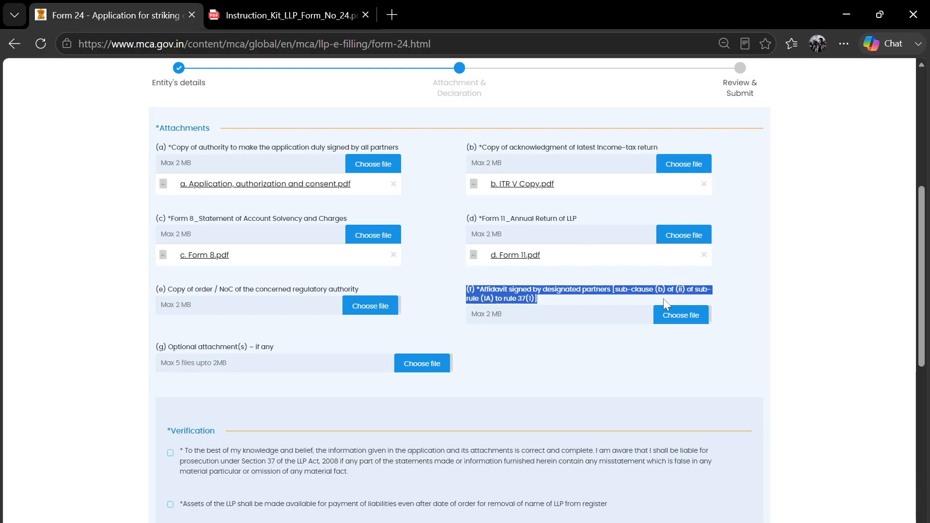
pyautogui.click(678, 327)
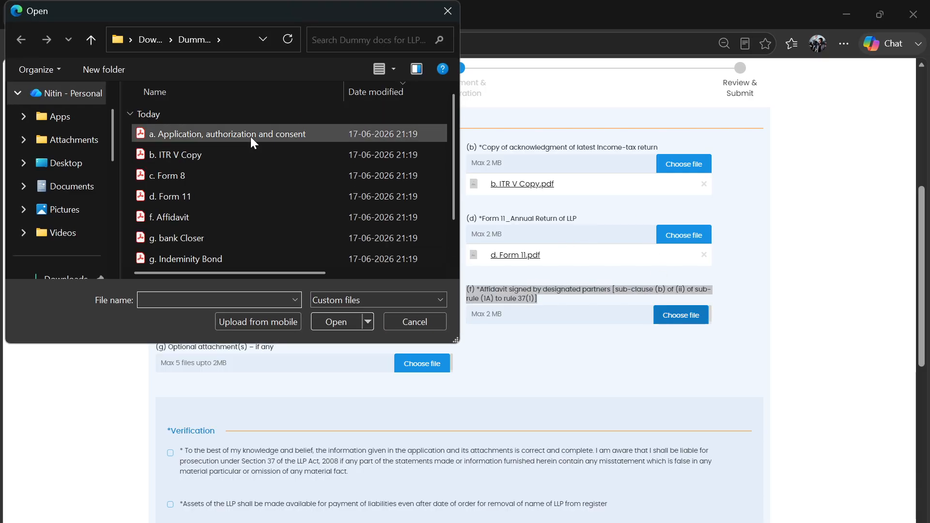
pyautogui.click(215, 219)
pyautogui.click(348, 322)
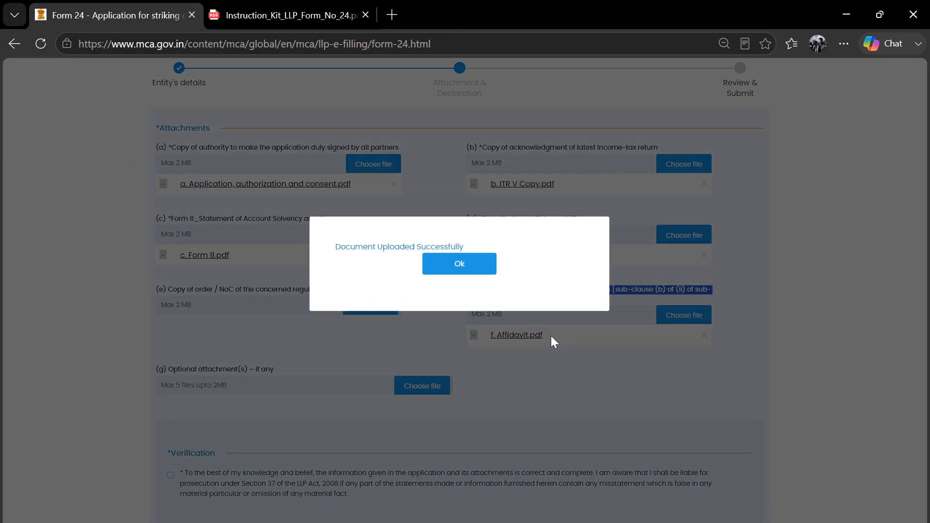
pyautogui.click(465, 289)
pyautogui.click(563, 369)
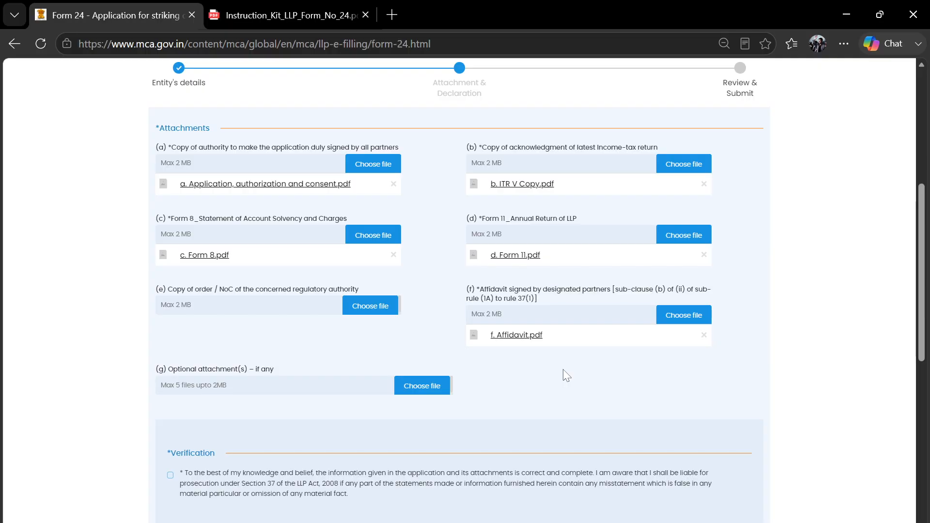
pyautogui.scroll(-1, 548, 379)
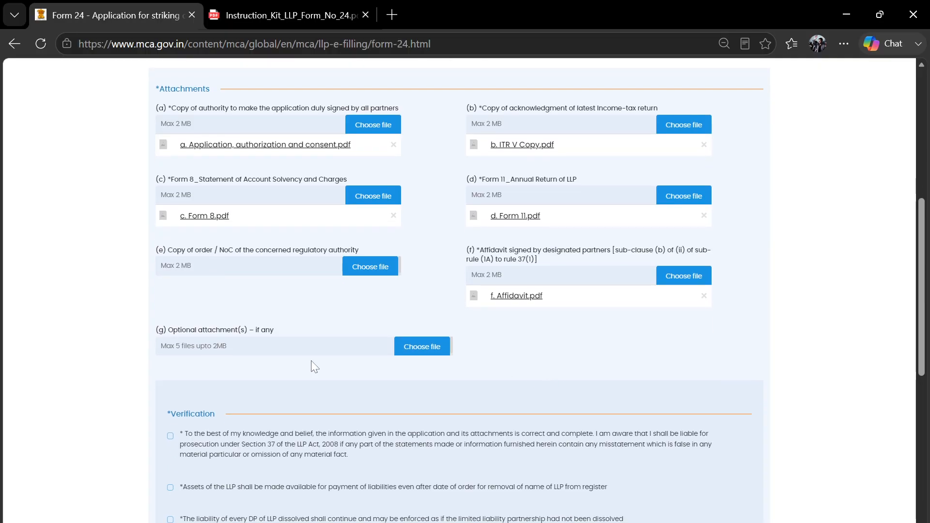
pyautogui.scroll(-1, 326, 363)
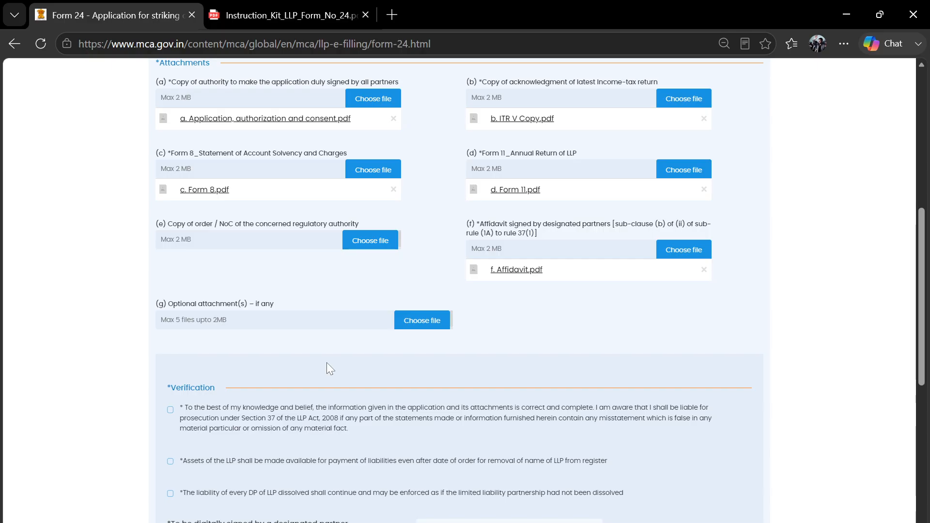
# - In LLP closer, add a line above Optional Attachment so the heading moves to the next page
pyautogui.moveTo(375, 520)
pyautogui.click(228, 495)
pyautogui.scroll(-10, 355, 336)
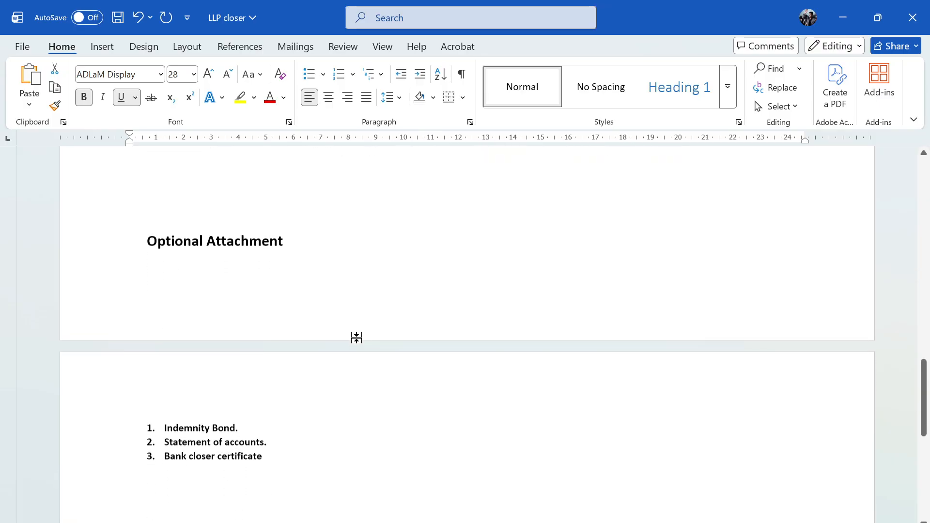
pyautogui.click(200, 165)
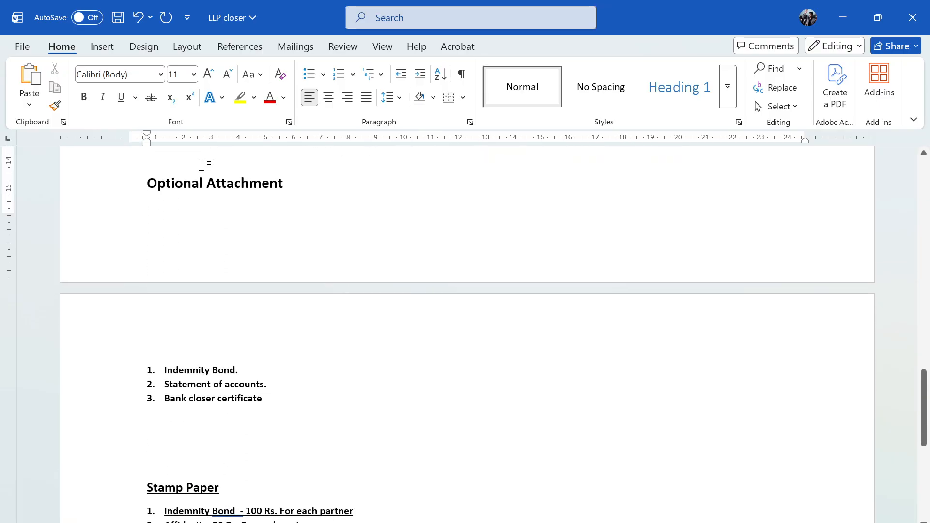
pyautogui.press('Return')
pyautogui.scroll(-2, 201, 165)
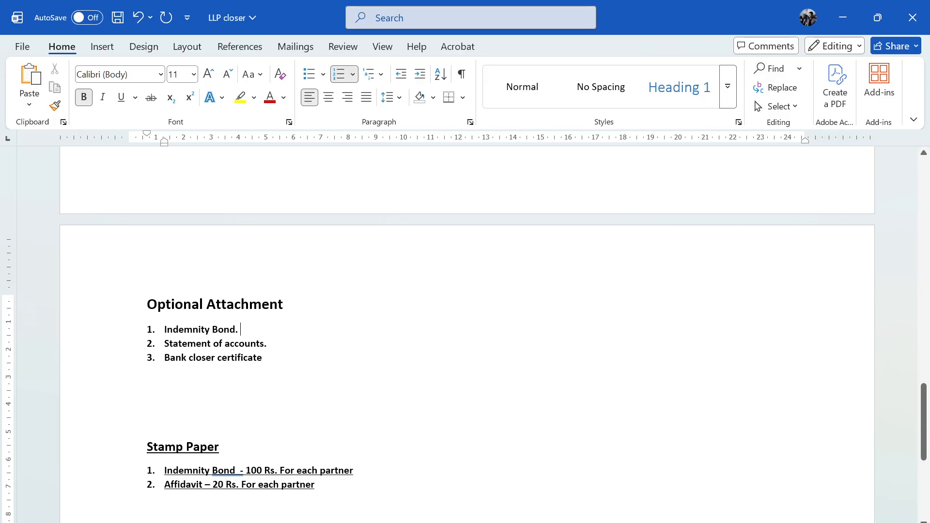
# - Check the three optional attachment items, including Statement of accounts and Bank closer certificate, then minimize Word
pyautogui.moveTo(165, 343); pyautogui.dragTo(264, 344)
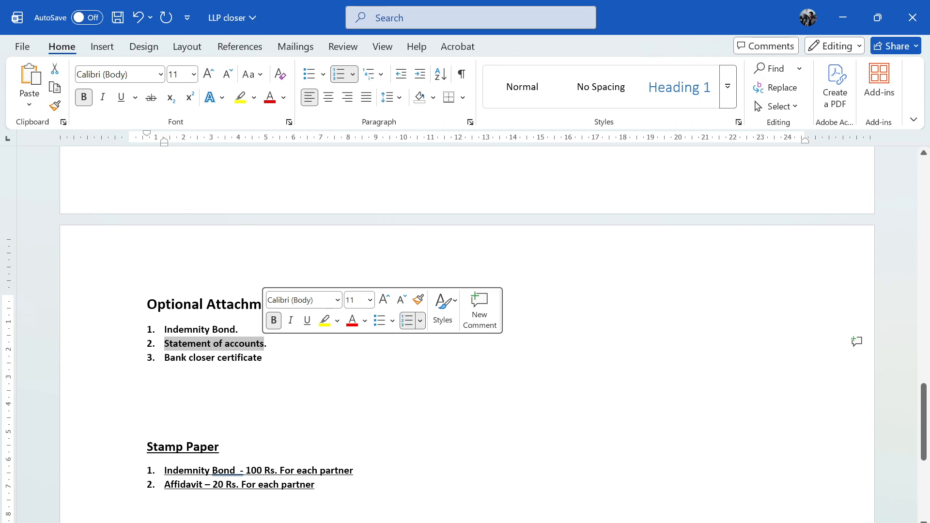
pyautogui.tripleClick(223, 360)
pyautogui.moveTo(165, 330); pyautogui.dragTo(267, 361)
pyautogui.click(353, 372)
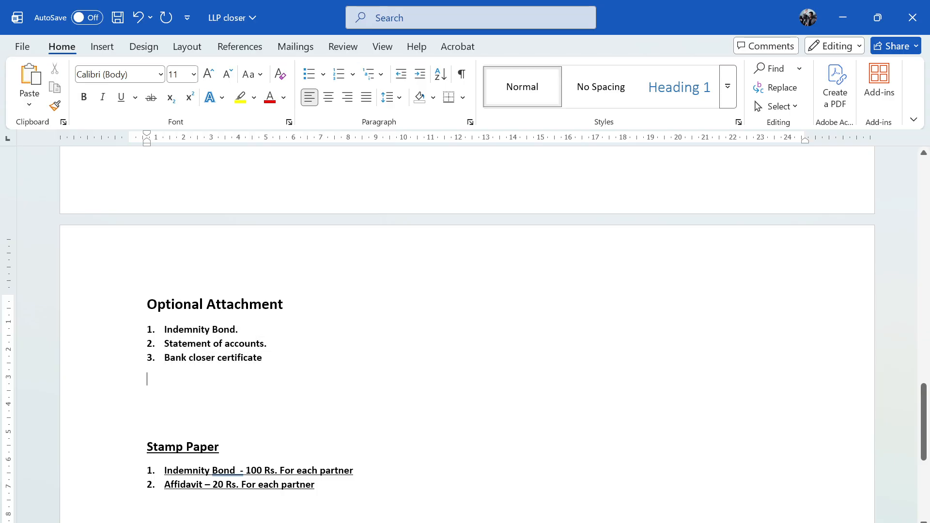
pyautogui.click(842, 16)
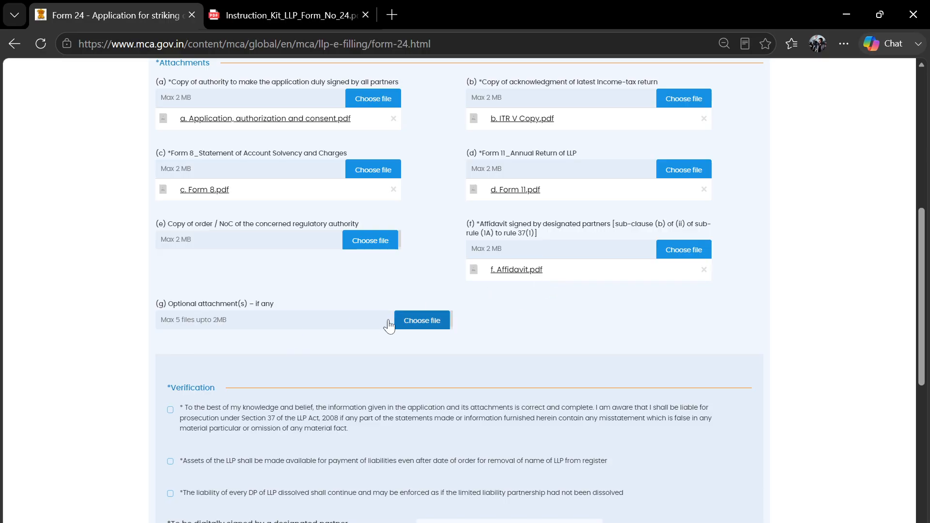
# - Scroll over Form 24's attachments and verification section, then return to the Word drafts folder
pyautogui.scroll(1, 361, 341)
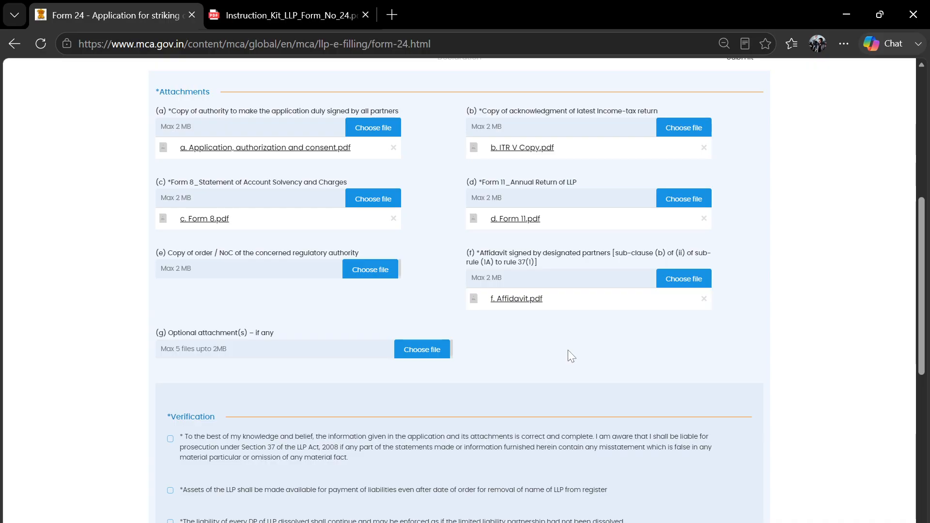
pyautogui.scroll(1, 568, 349)
pyautogui.scroll(-2, 557, 361)
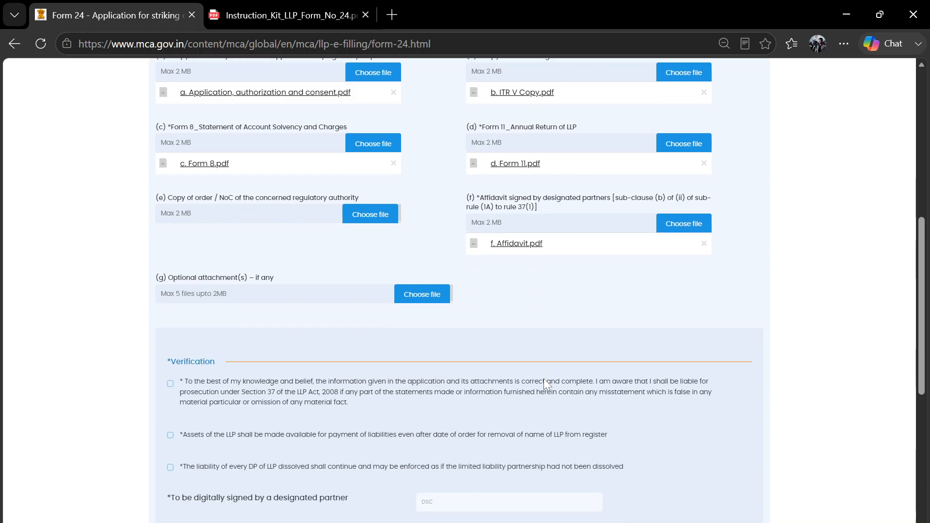
pyautogui.scroll(-1, 589, 356)
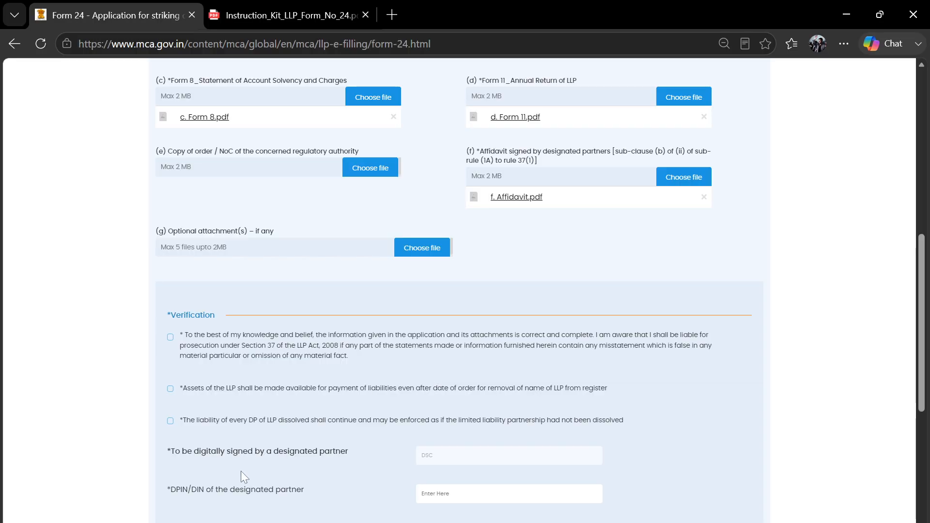
pyautogui.click(206, 522)
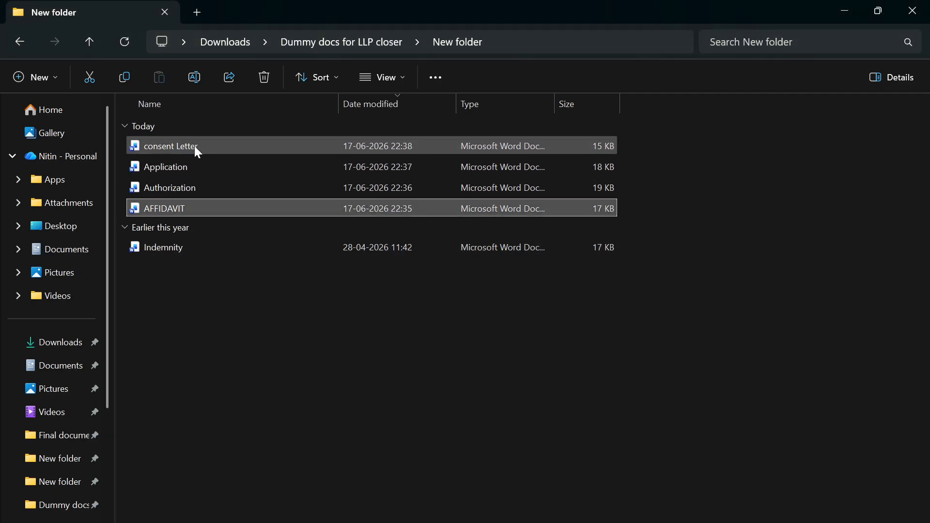
# - Open the Indemnity bond draft, read it down to the witnesses section, and minimize it
pyautogui.click(197, 245)
pyautogui.doubleClick(197, 245)
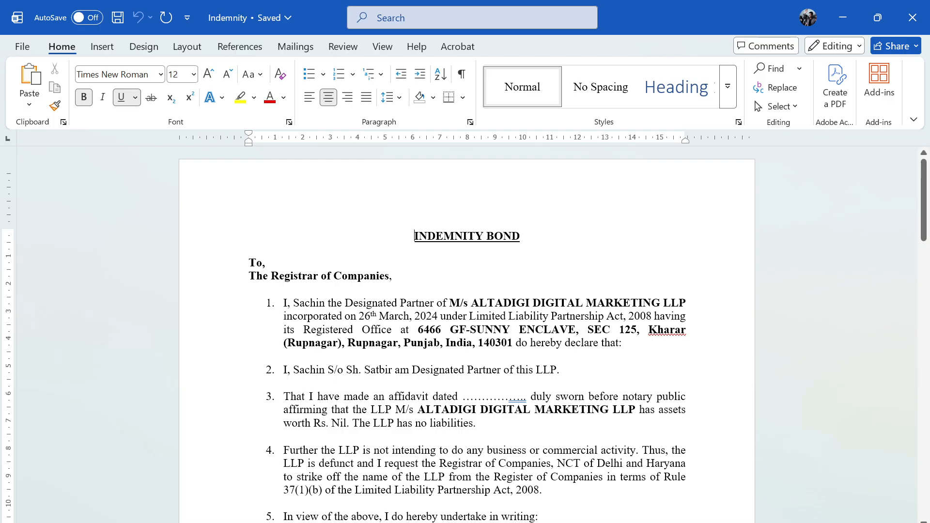
pyautogui.moveTo(471, 303); pyautogui.dragTo(661, 303)
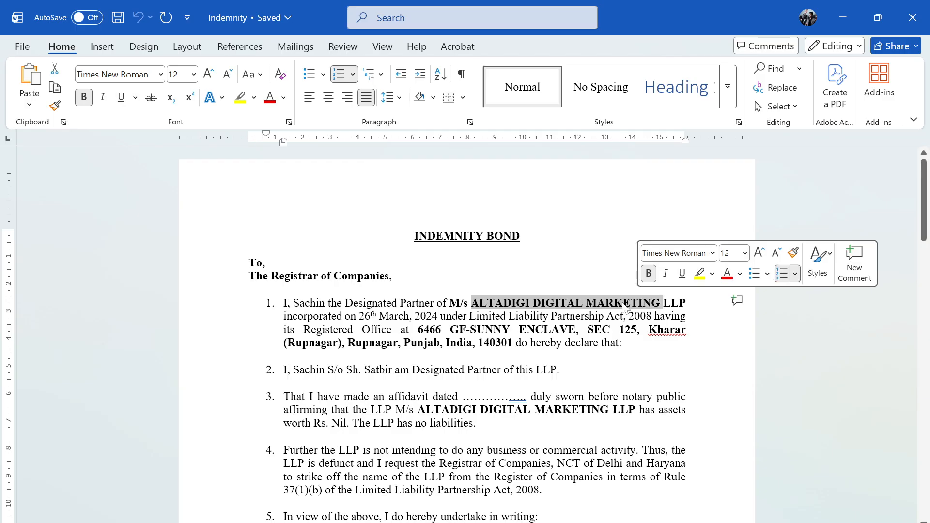
pyautogui.scroll(-2, 662, 303)
pyautogui.scroll(-3, 504, 330)
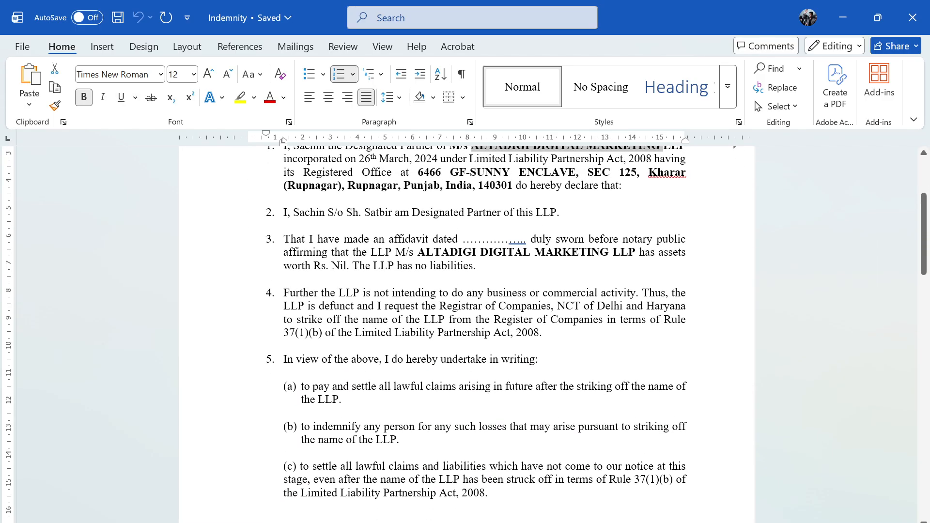
pyautogui.scroll(-6, 468, 298)
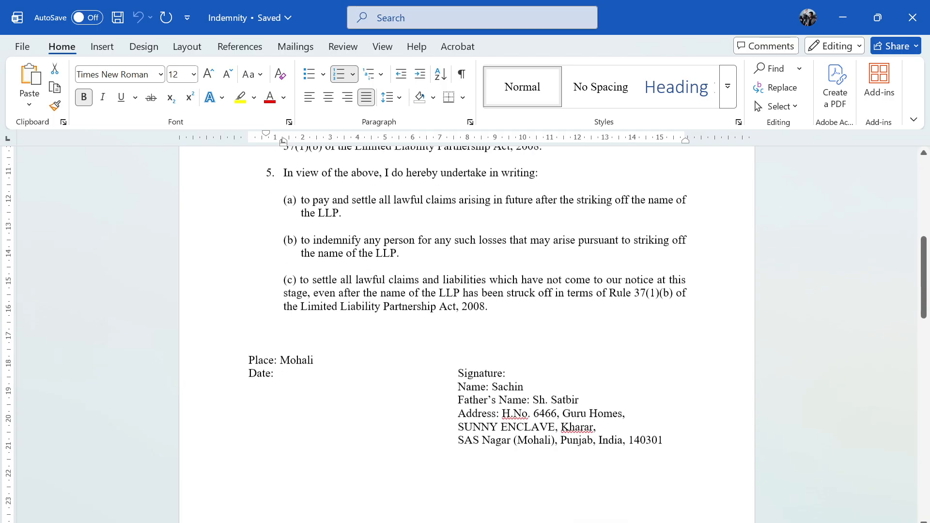
pyautogui.scroll(-2, 467, 298)
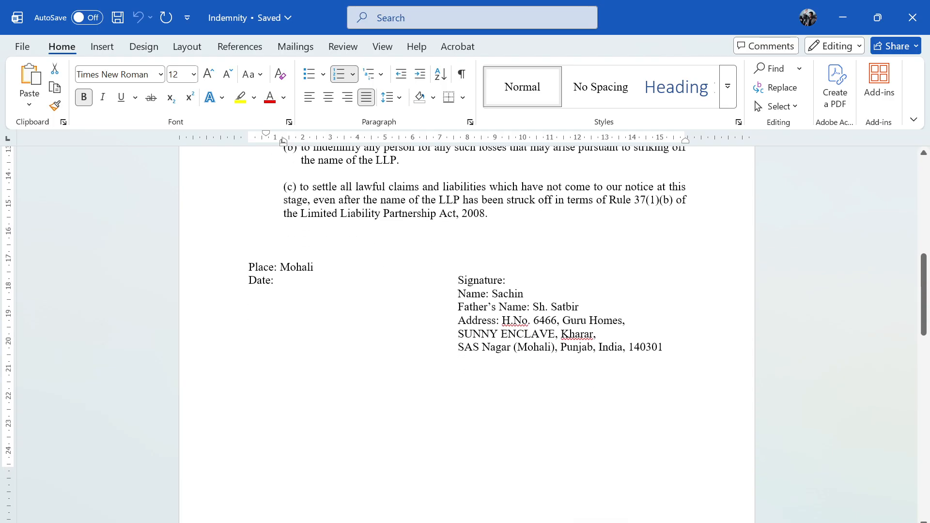
pyautogui.scroll(-15, 466, 335)
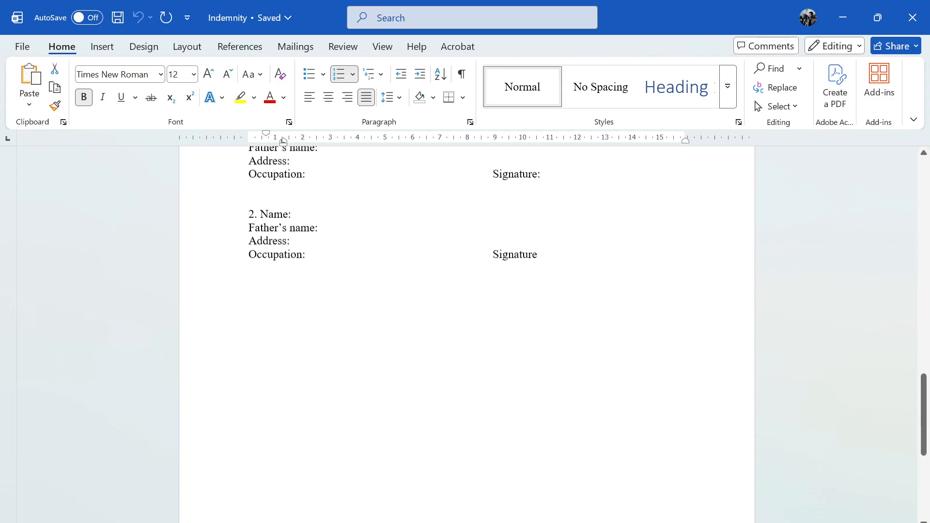
pyautogui.scroll(3, 467, 334)
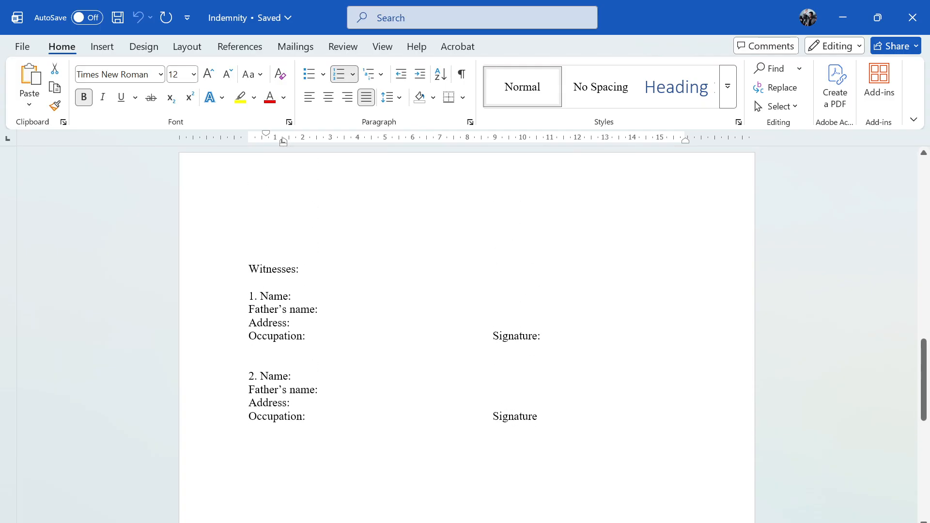
pyautogui.scroll(-8, 466, 334)
pyautogui.scroll(20, 467, 334)
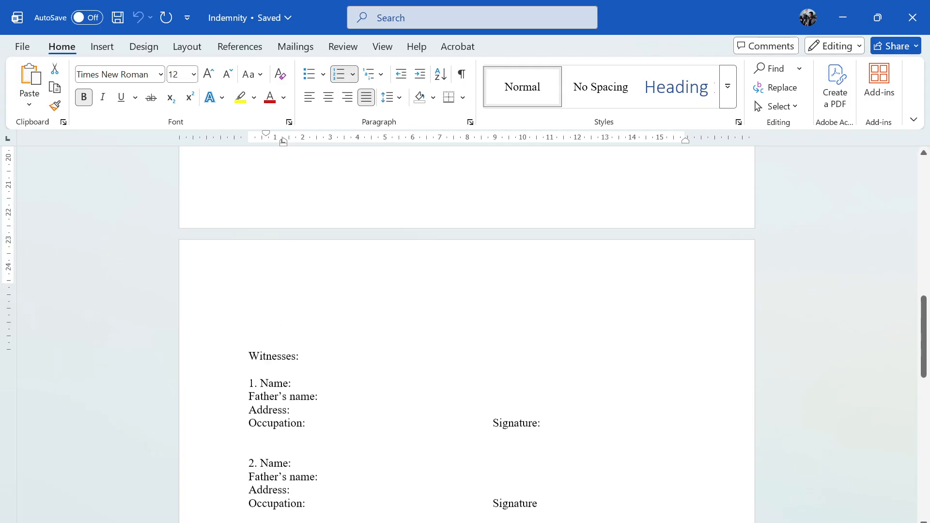
pyautogui.scroll(10, 466, 334)
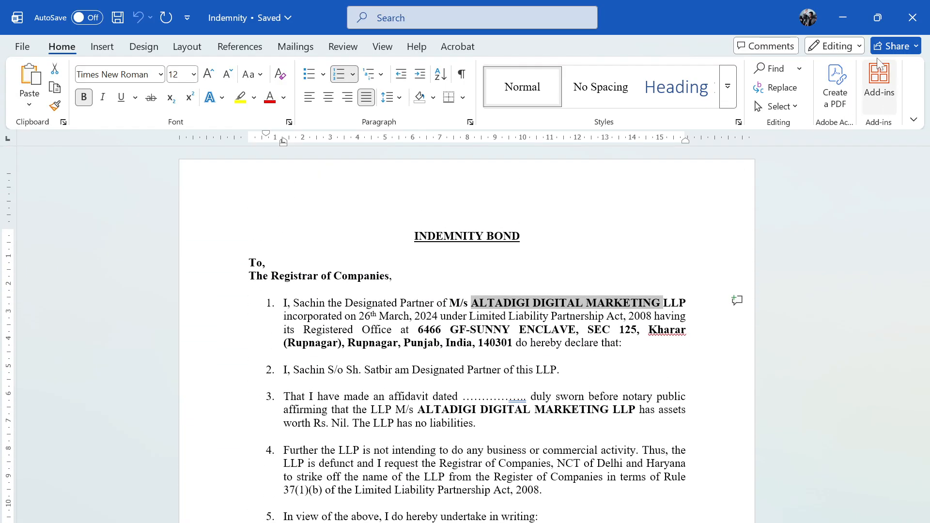
pyautogui.click(844, 22)
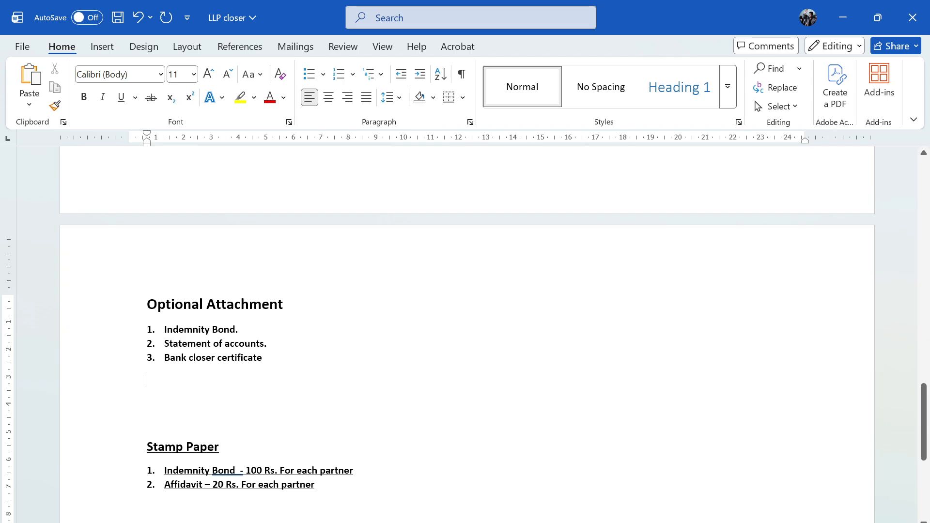
# - Read the Stamp Paper list: Indemnity Bond at 100 Rs. and Affidavit at 20 Rs. per partner
pyautogui.scroll(-1, 467, 334)
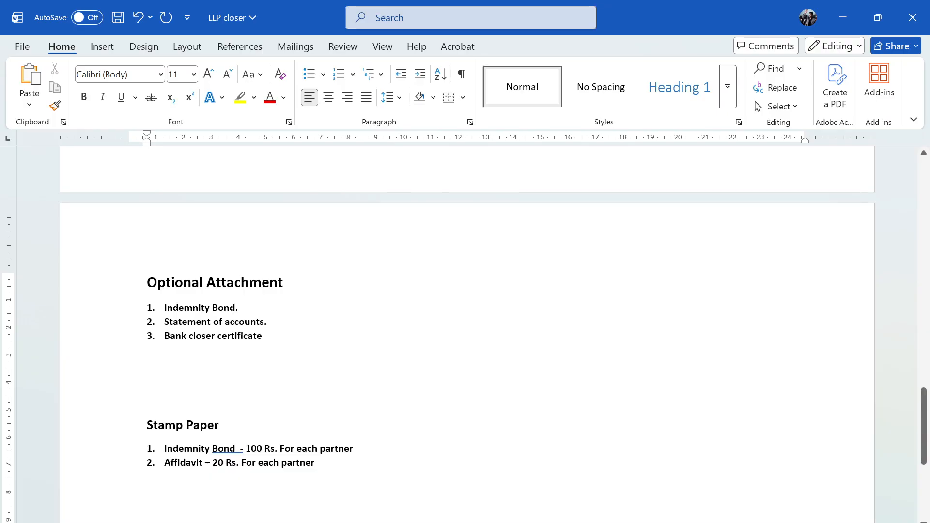
# - Open Stt of accounts from Downloads > sanju LLP docs > Final documents
pyautogui.click(186, 485)
pyautogui.hotkey('alt', 'Left')
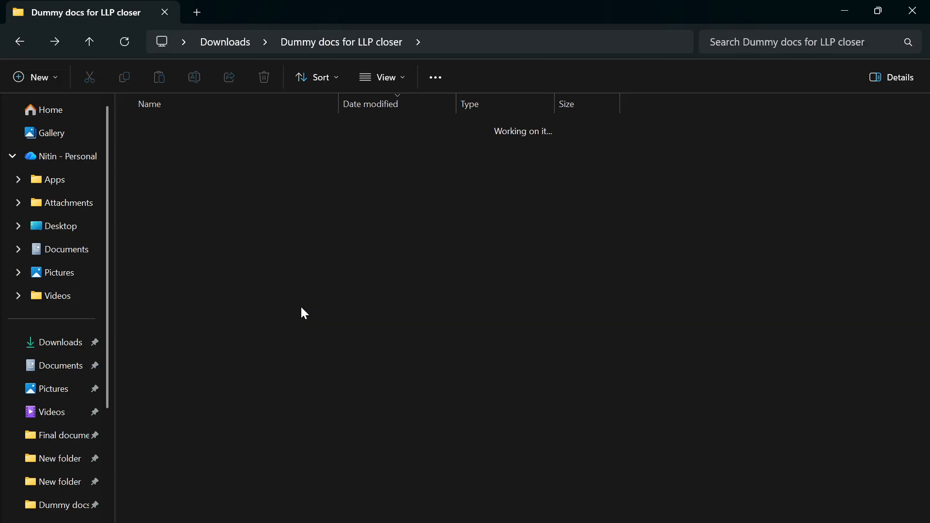
pyautogui.click(93, 40)
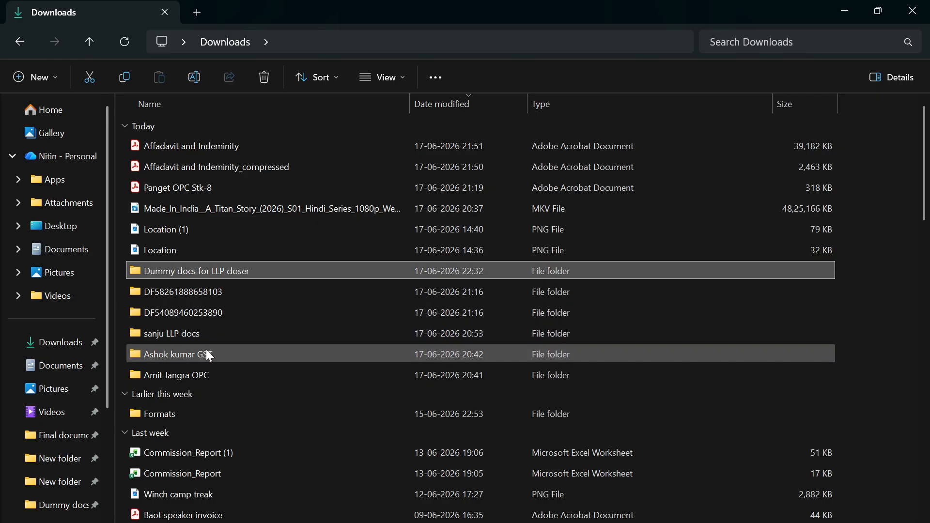
pyautogui.doubleClick(205, 336)
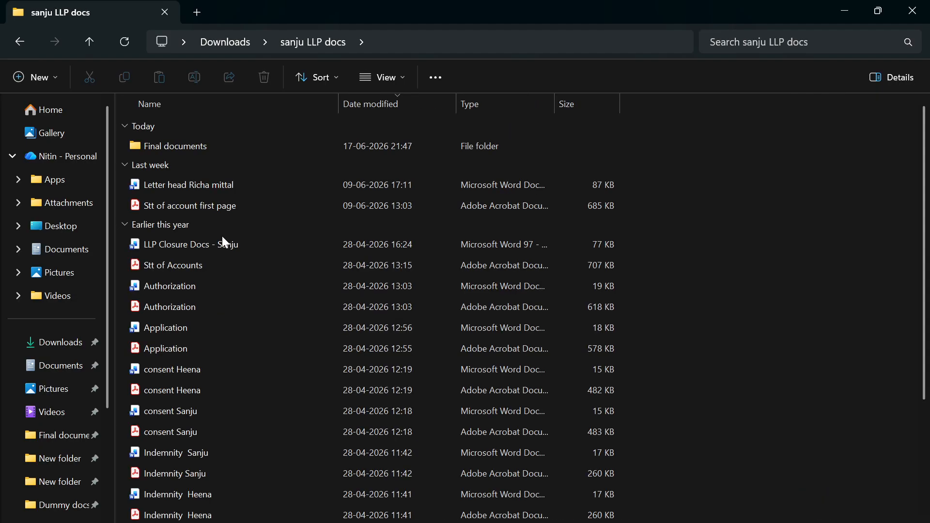
pyautogui.doubleClick(214, 148)
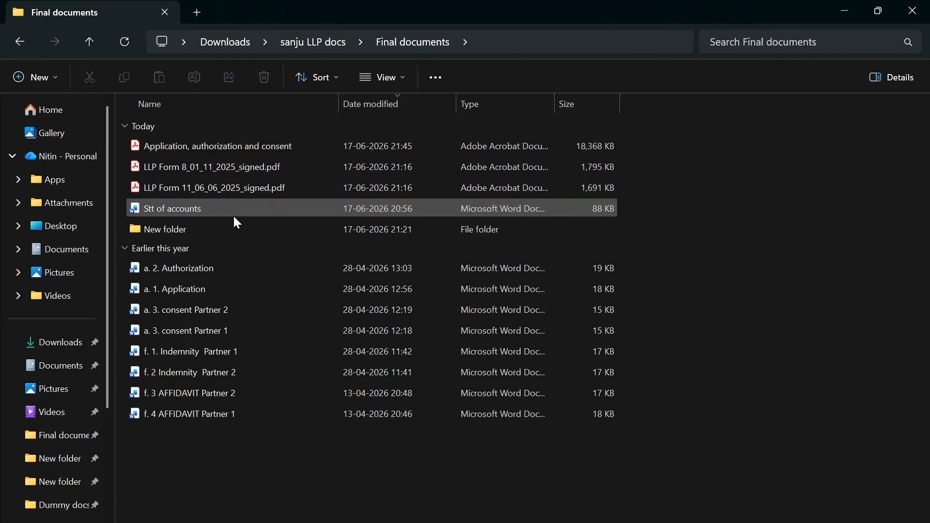
pyautogui.doubleClick(217, 209)
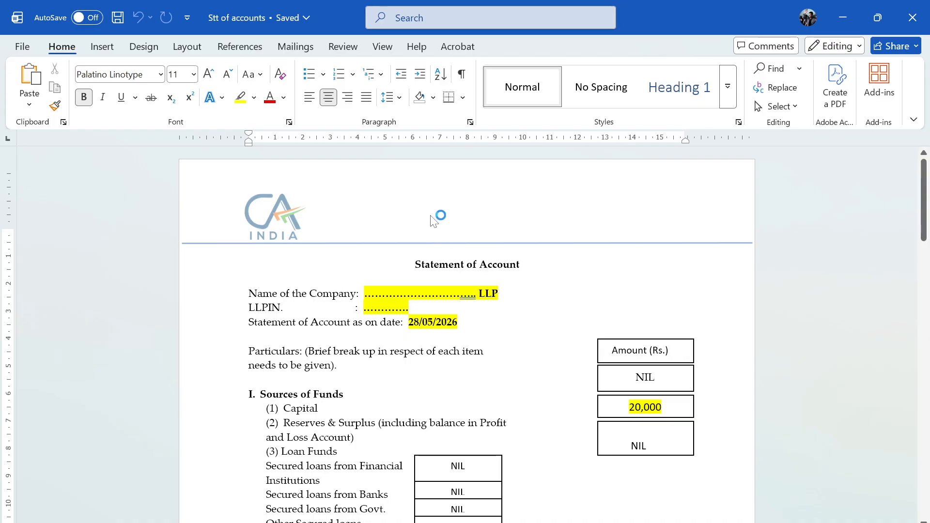
# - Check the Statement of Account as on 28/05/2026 and its 20,000 total
pyautogui.scroll(-1, 465, 334)
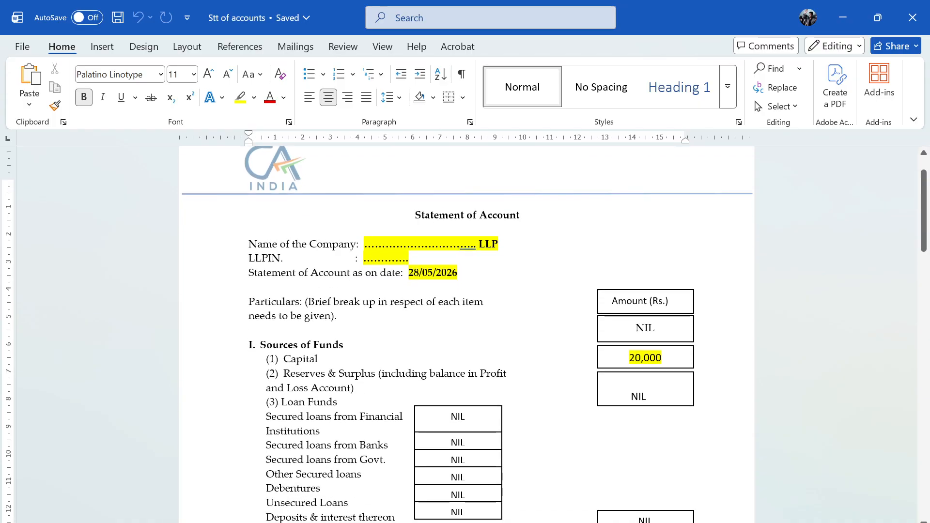
pyautogui.scroll(-2, 464, 334)
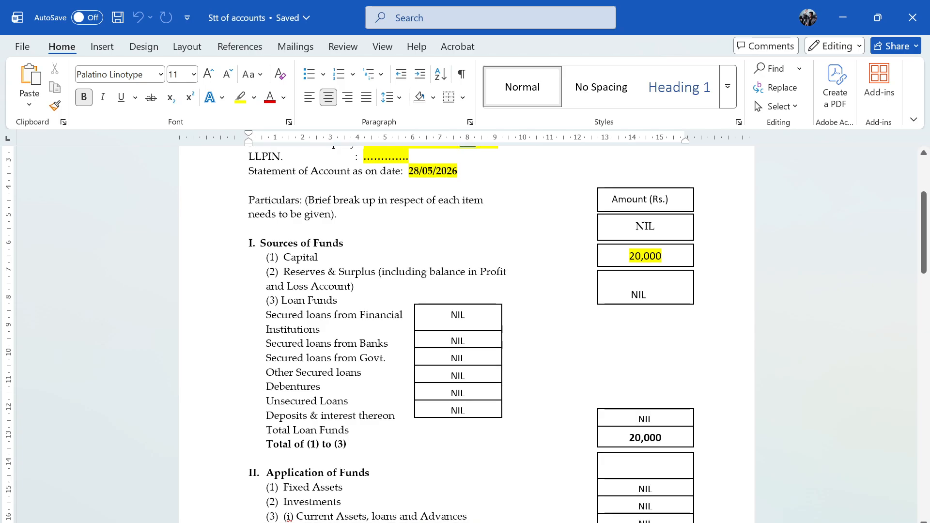
pyautogui.scroll(-1, 465, 334)
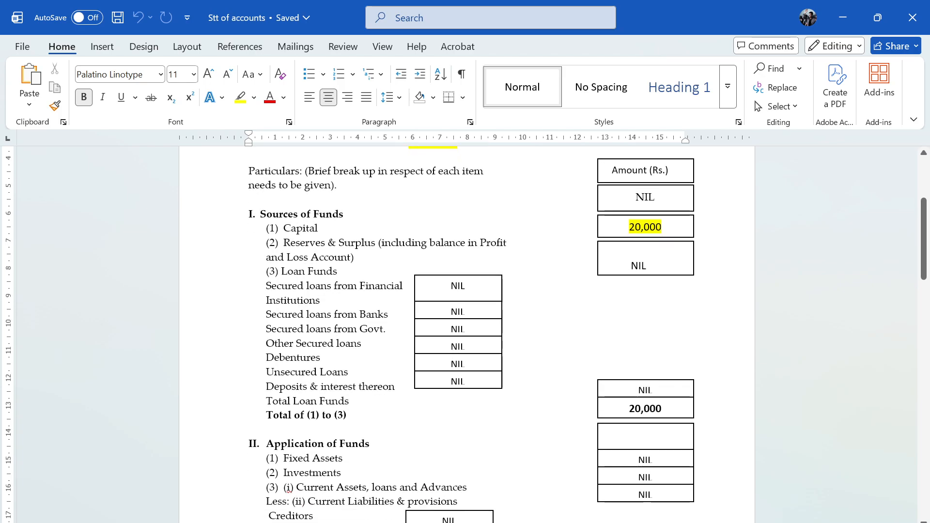
pyautogui.scroll(-2, 465, 334)
pyautogui.scroll(1, 465, 334)
pyautogui.scroll(-3, 465, 334)
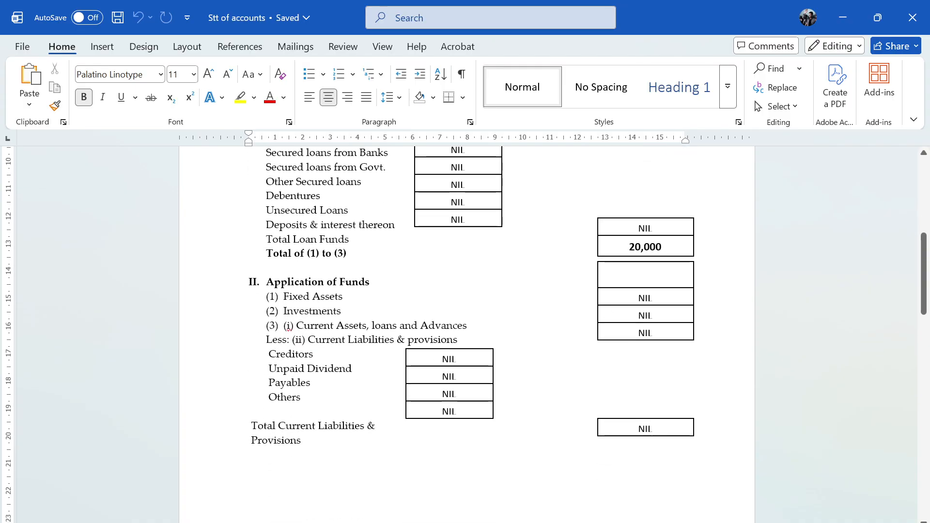
pyautogui.scroll(-15, 465, 334)
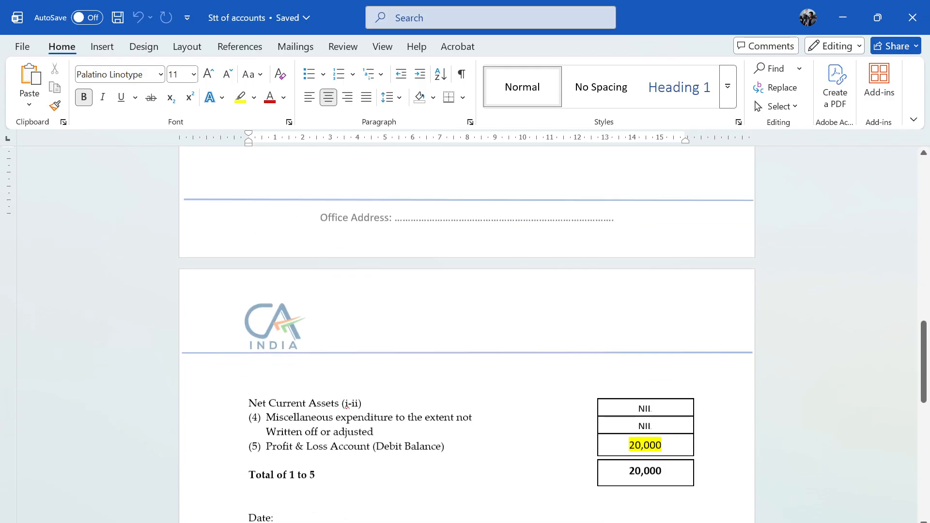
pyautogui.scroll(-4, 465, 334)
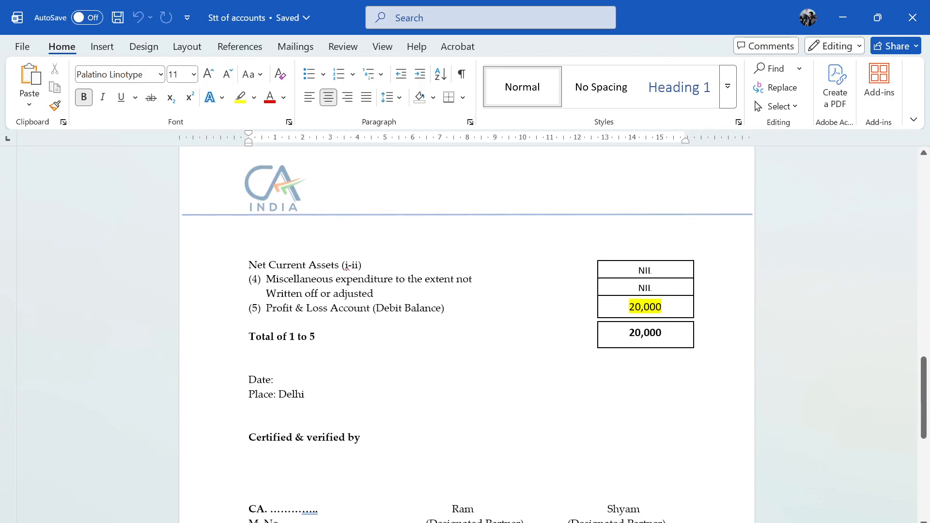
pyautogui.scroll(-1, 465, 334)
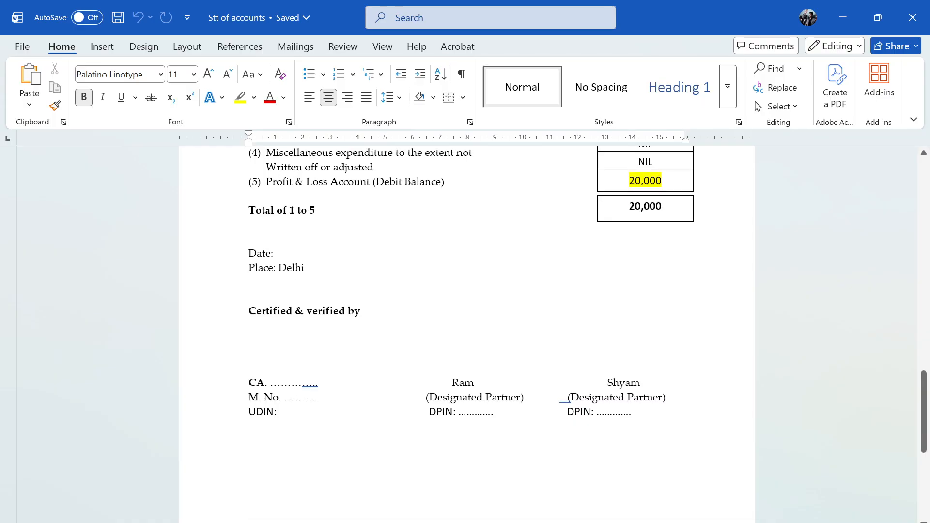
pyautogui.scroll(1, 465, 334)
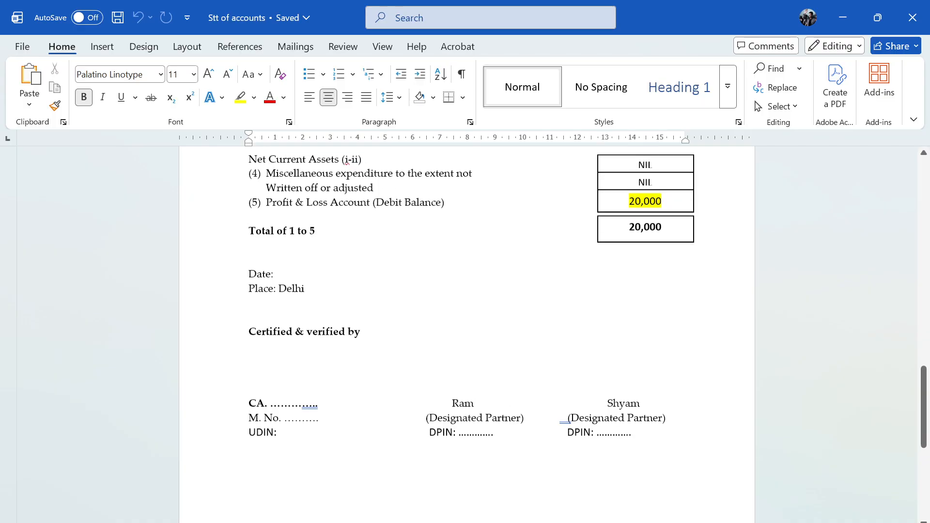
pyautogui.scroll(1, 465, 334)
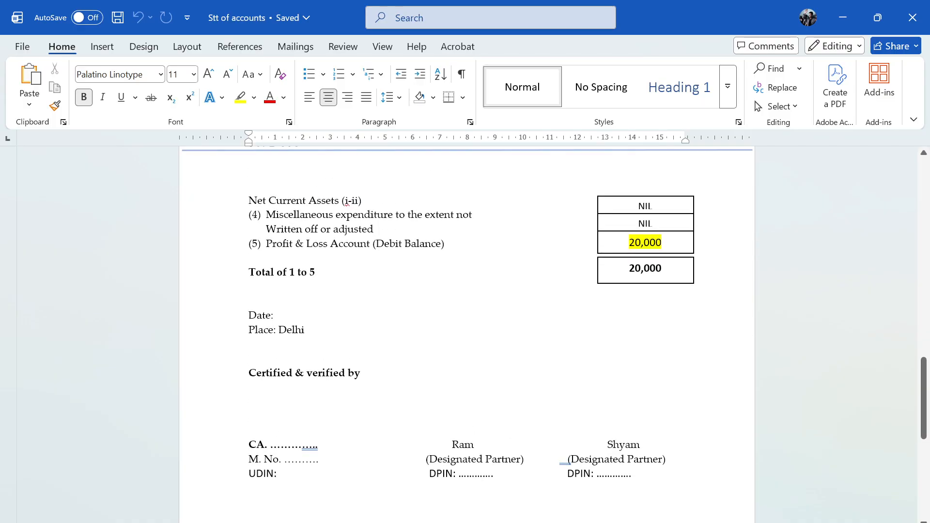
pyautogui.scroll(2, 465, 334)
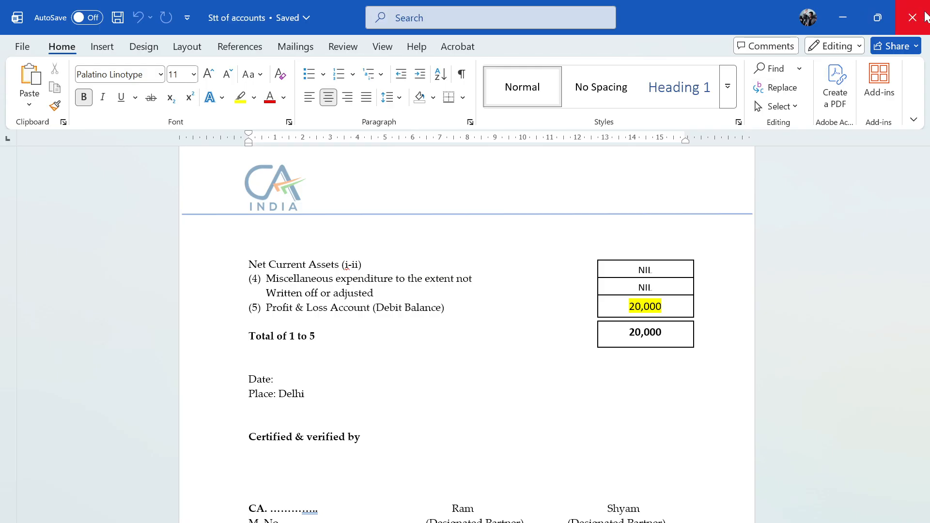
pyautogui.scroll(20, 401, 286)
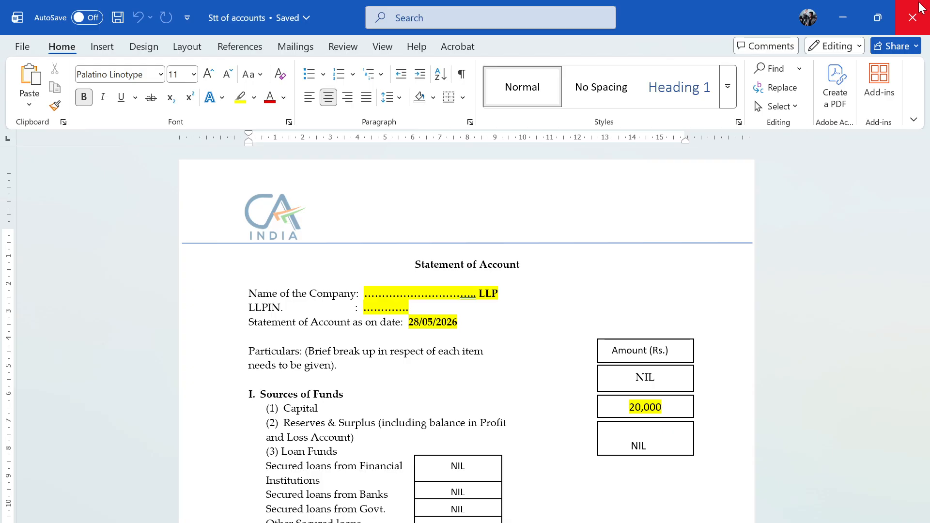
# - Close Stt of accounts, check the (a)–(g) document list in LLP closer, and go to Final documents
pyautogui.click(850, 13)
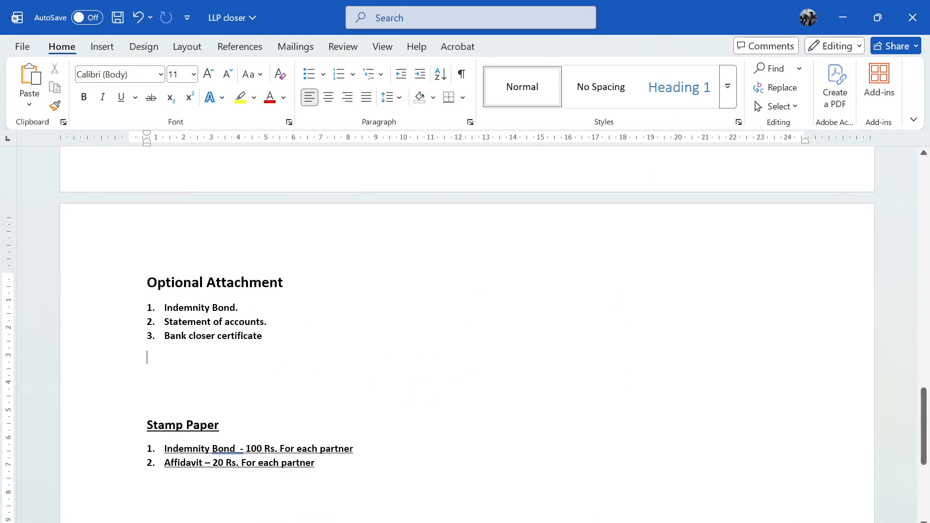
pyautogui.scroll(15, 356, 361)
pyautogui.scroll(-8, 356, 361)
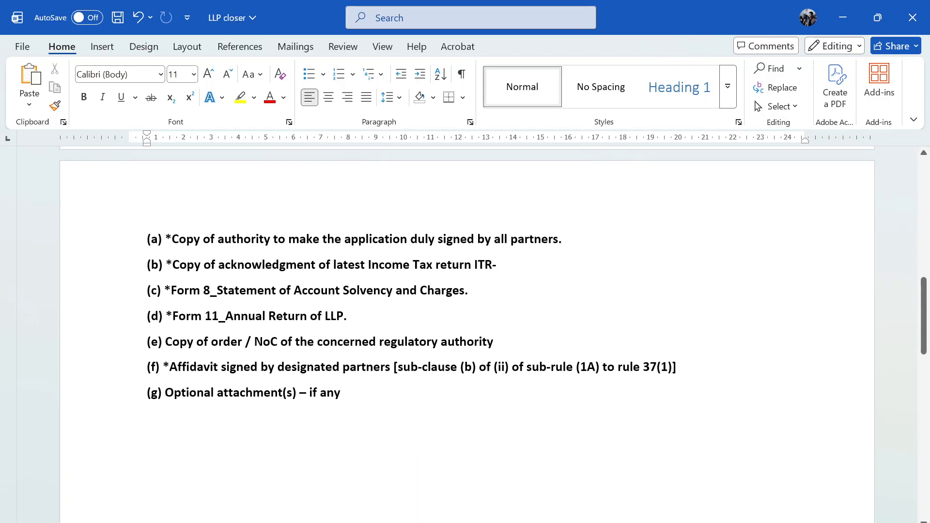
pyautogui.moveTo(379, 521)
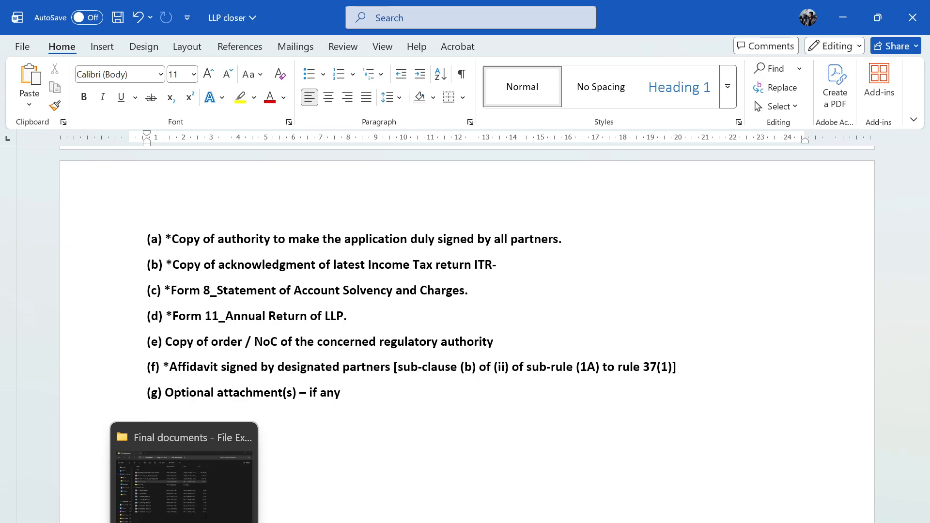
pyautogui.click(189, 520)
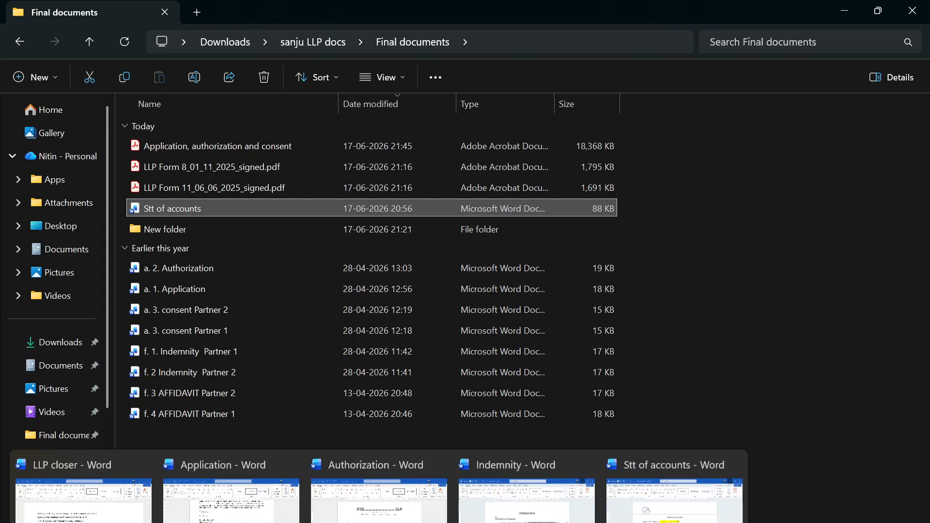
# - Upload 'g. Indeminity Bond' as optional attachment (g) of Form 24
pyautogui.click(343, 521)
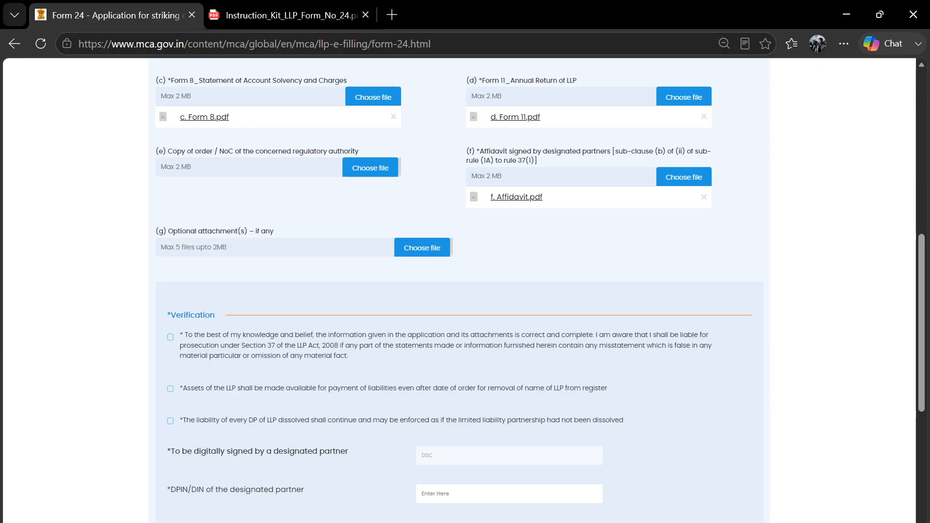
pyautogui.click(420, 248)
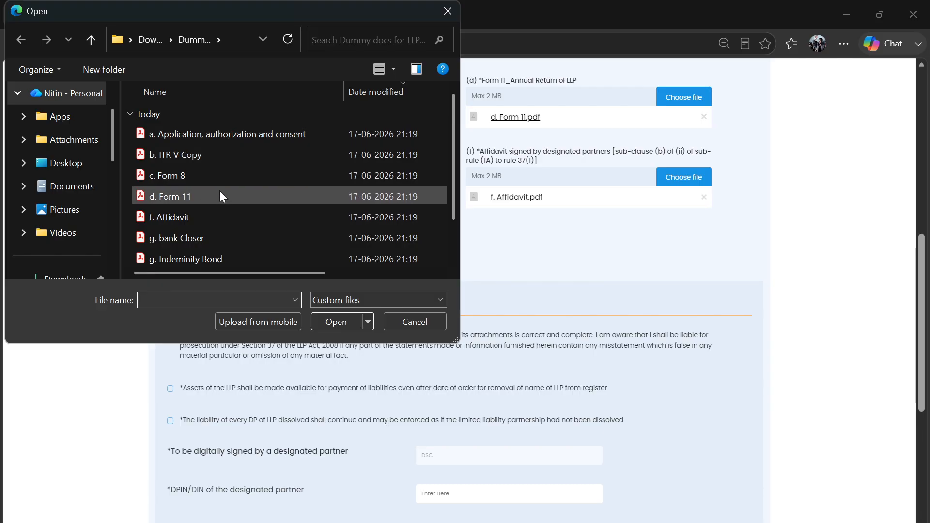
pyautogui.scroll(-1, 220, 196)
pyautogui.click(207, 173)
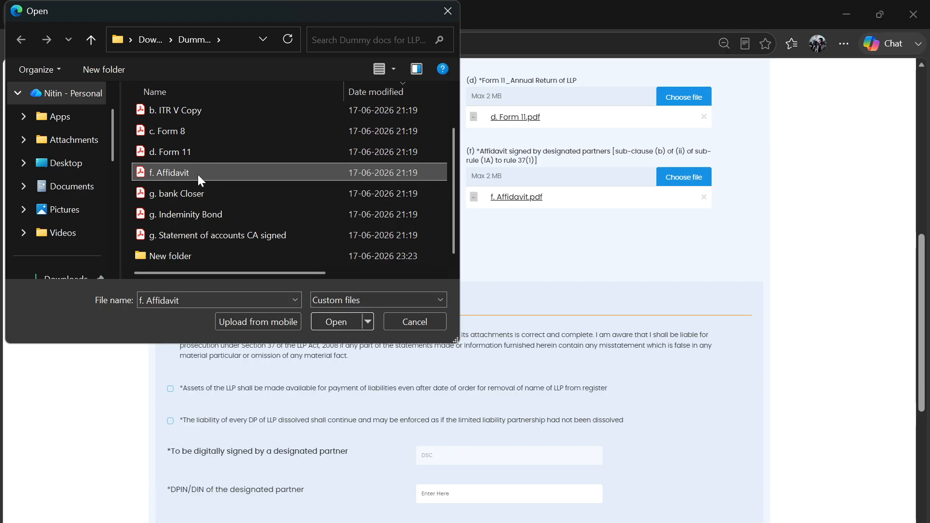
pyautogui.click(202, 212)
pyautogui.click(337, 321)
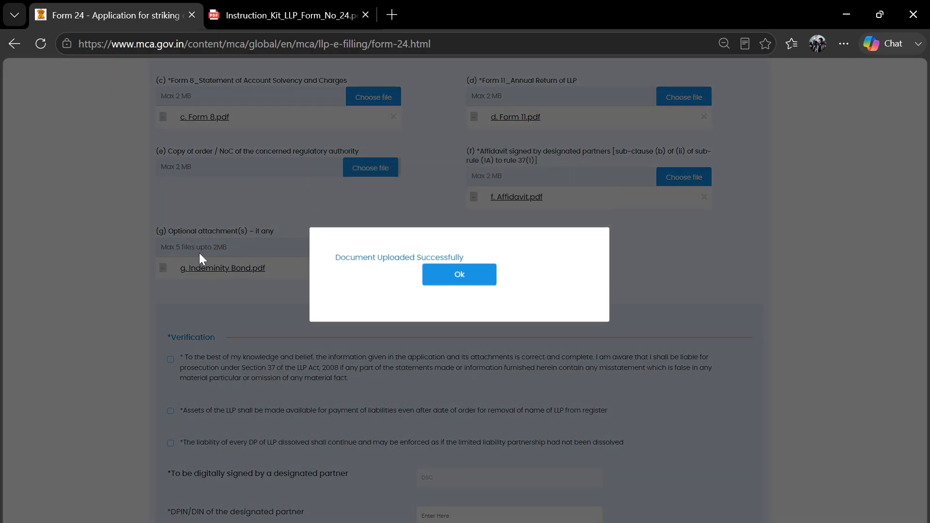
pyautogui.click(468, 294)
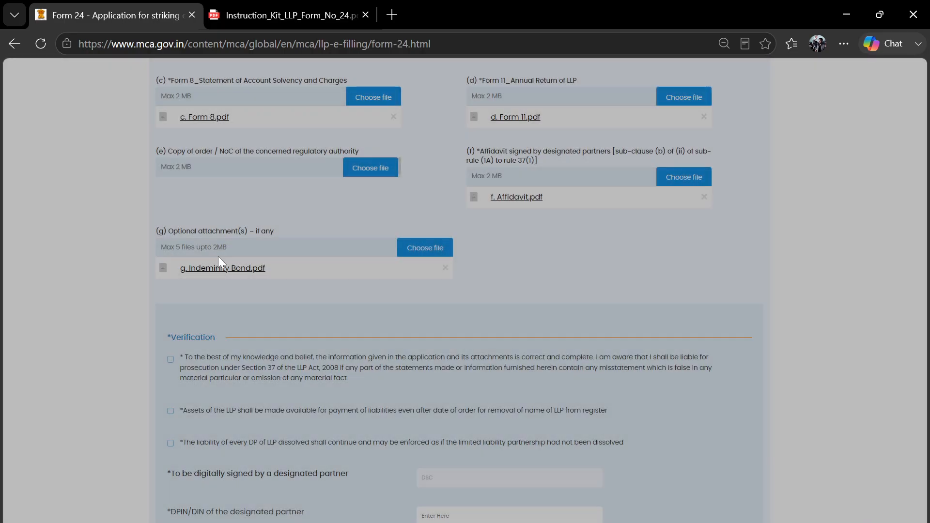
# - Upload 'g. bank Closer' as another optional attachment (g)
pyautogui.click(425, 247)
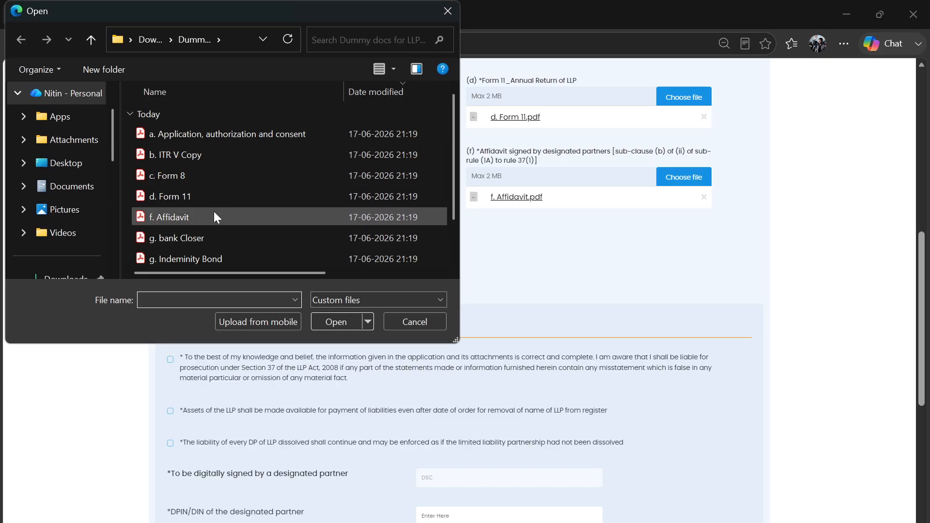
pyautogui.click(215, 236)
pyautogui.click(344, 322)
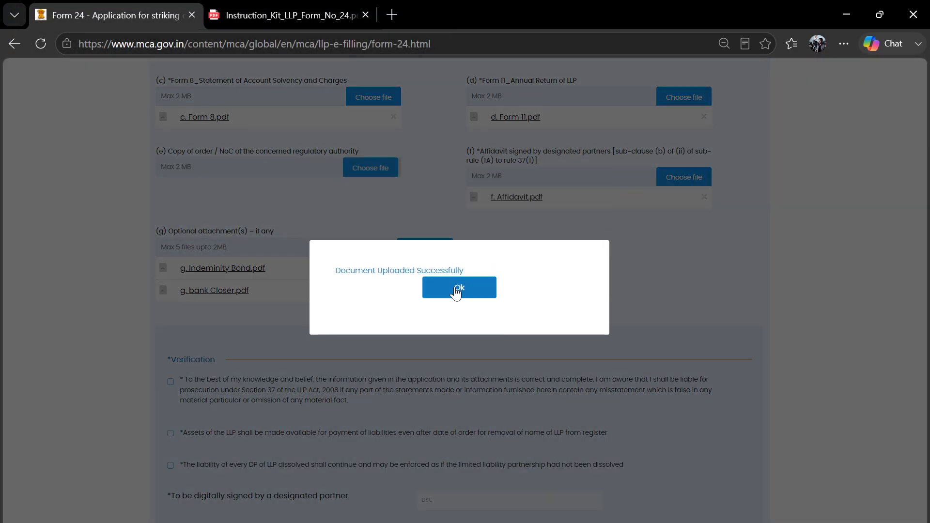
pyautogui.click(459, 290)
# - Upload 'g. Statement of accounts CA signed' as a further optional attachment (g)
pyautogui.click(431, 247)
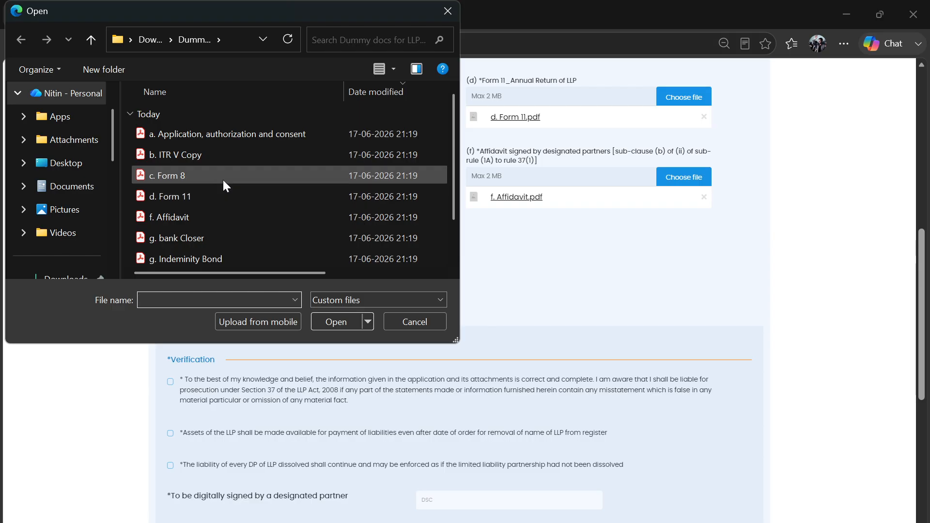
pyautogui.scroll(-1, 222, 179)
pyautogui.click(239, 234)
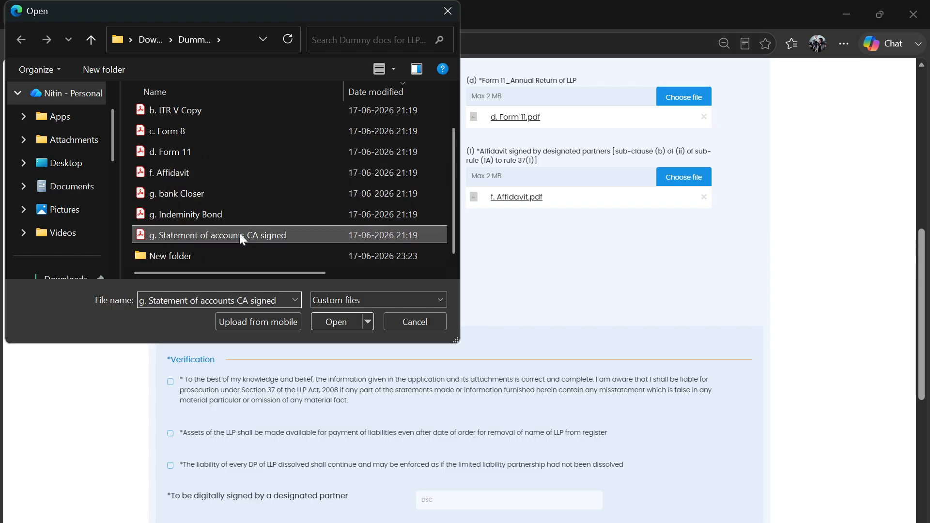
pyautogui.click(341, 321)
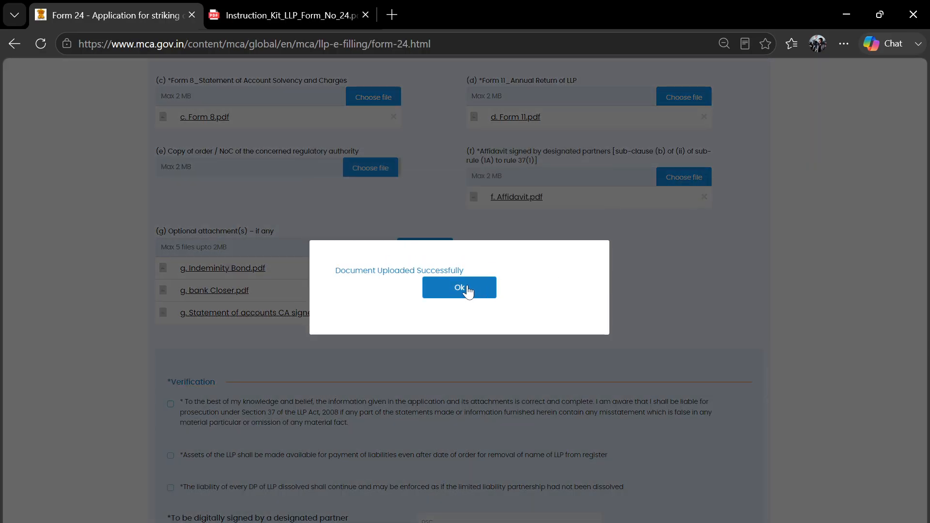
pyautogui.click(465, 287)
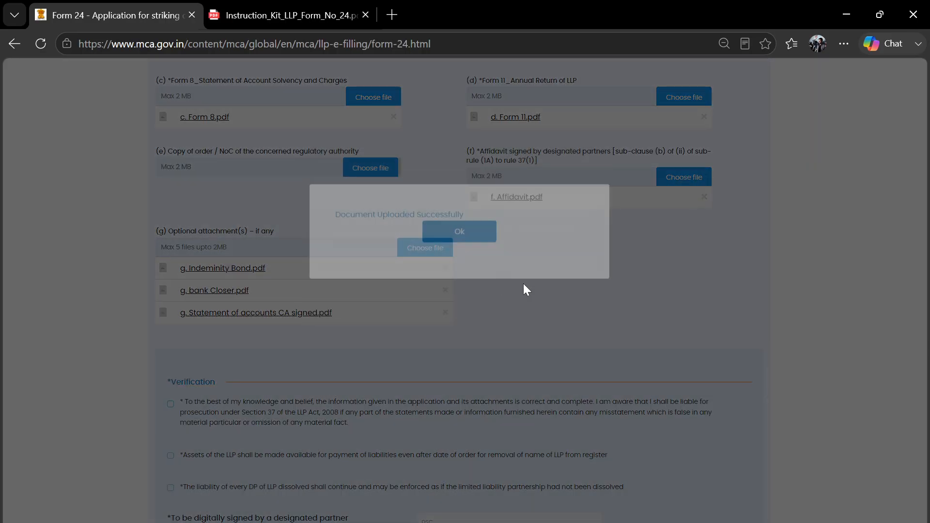
pyautogui.scroll(3, 598, 300)
pyautogui.scroll(-8, 597, 300)
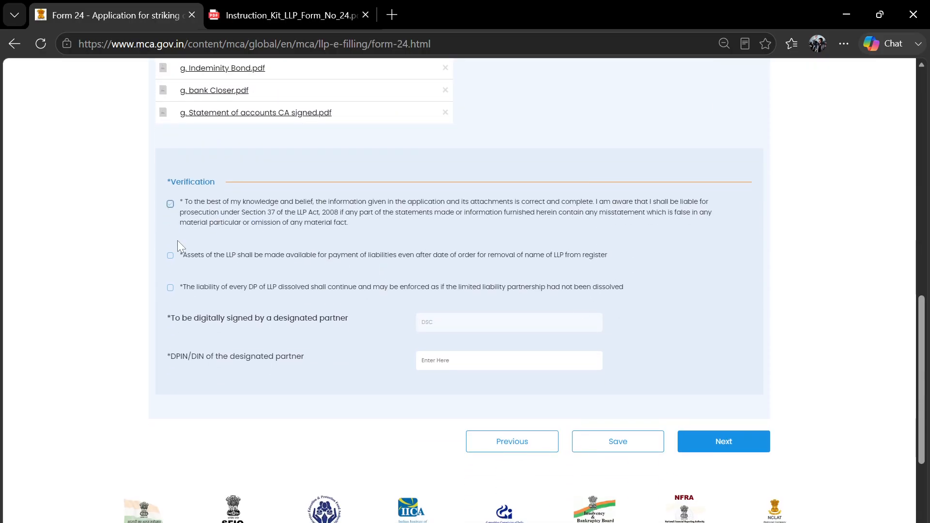
# - Tick the verification declarations, paste the partner's DPIN from the Director Details sheet, and save Form 24
pyautogui.click(170, 256)
pyautogui.click(169, 290)
pyautogui.click(465, 368)
pyautogui.hotkey('alt', 'Tab')
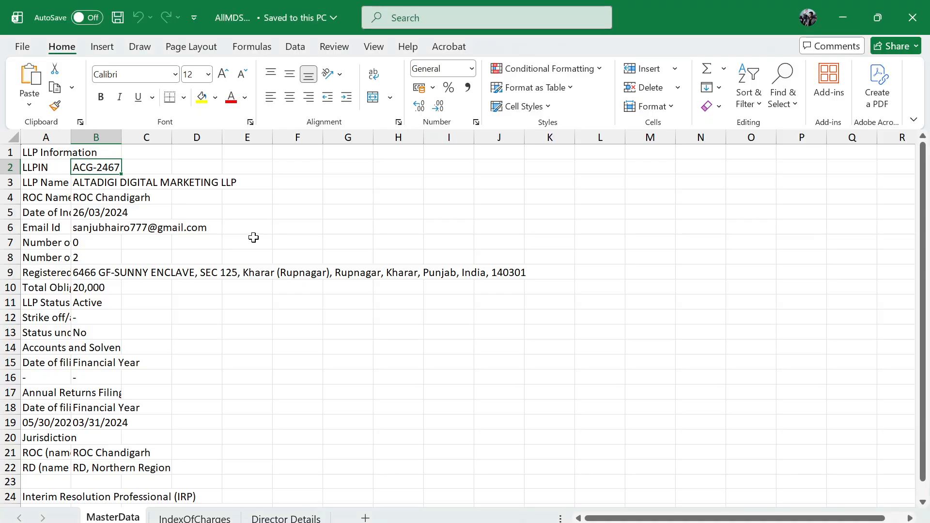
pyautogui.click(281, 516)
pyautogui.hotkey('ctrl', 'c')
pyautogui.hotkey('alt', 'Tab')
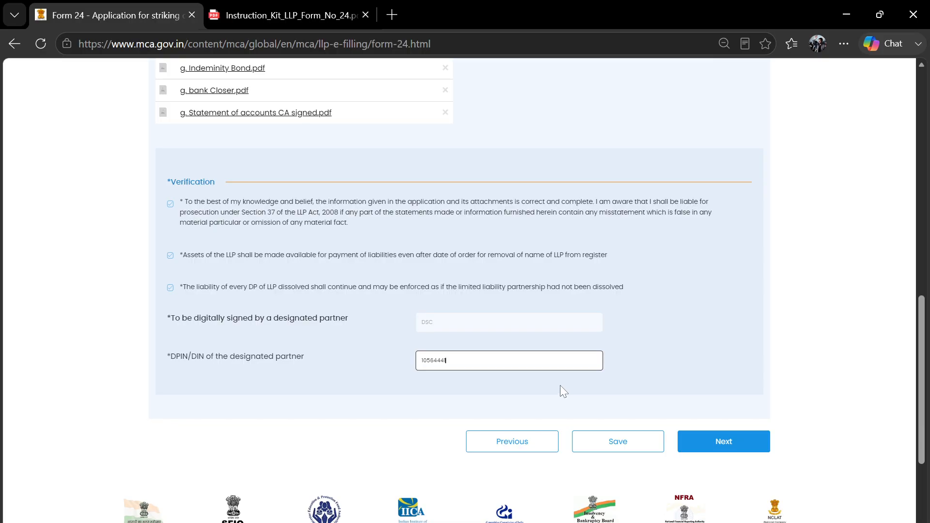
pyautogui.click(578, 391)
pyautogui.click(630, 448)
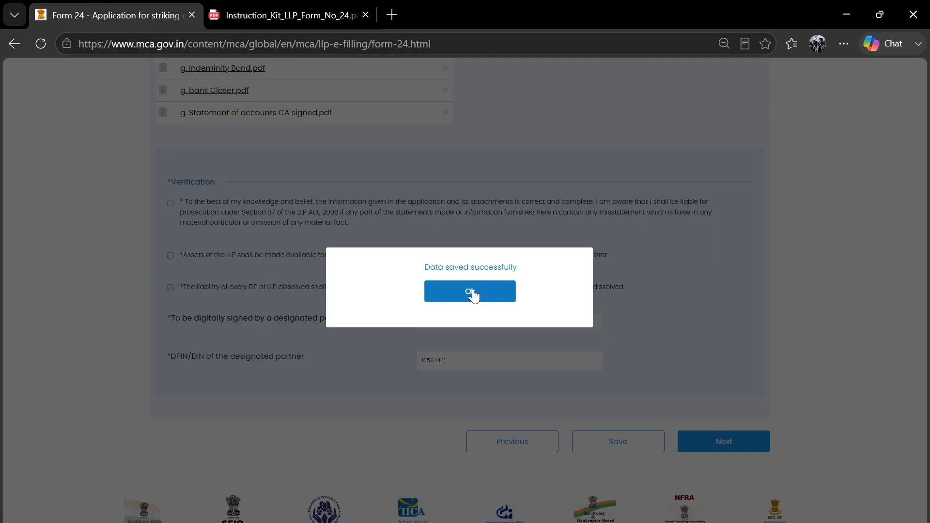
pyautogui.click(469, 292)
pyautogui.scroll(-10, 629, 314)
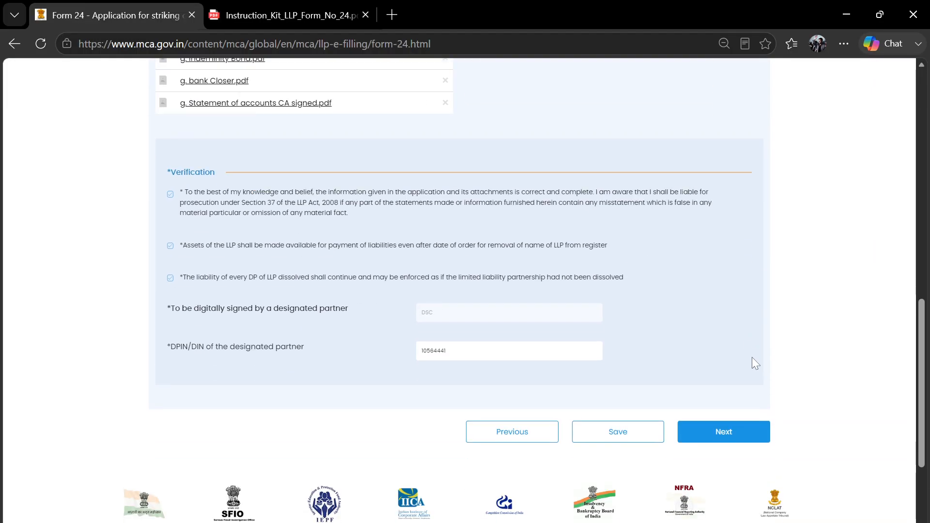
# - Move Form 24 to Review & Submit, submit it, and dismiss the invalid membership number error
pyautogui.click(733, 431)
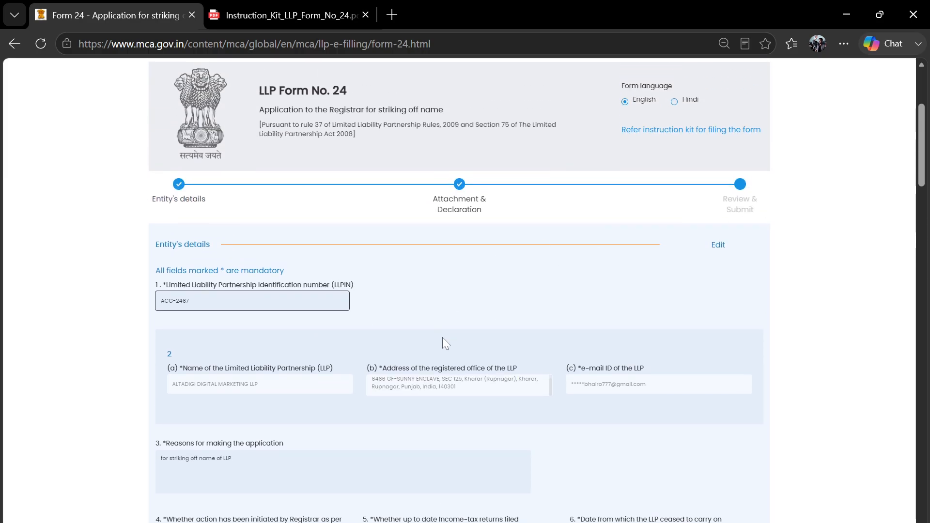
pyautogui.scroll(-12, 443, 341)
pyautogui.scroll(-15, 442, 342)
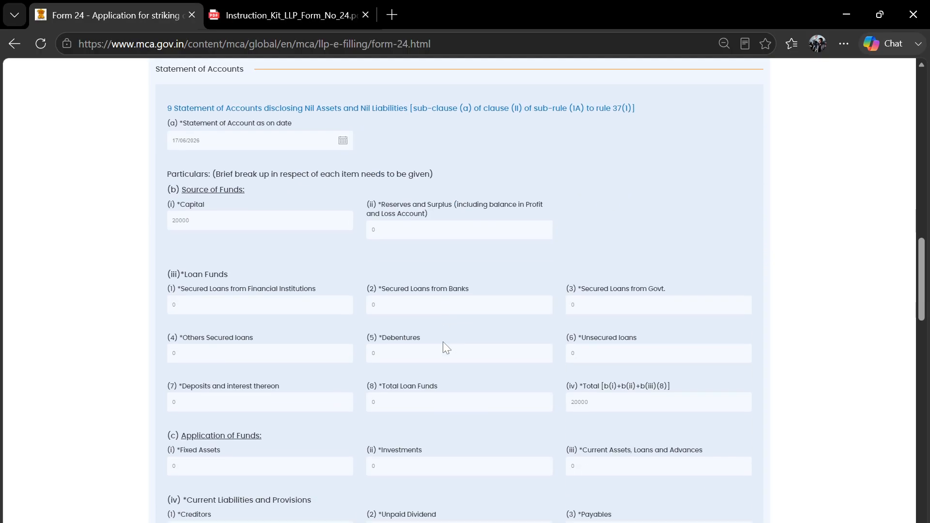
pyautogui.scroll(-6, 442, 342)
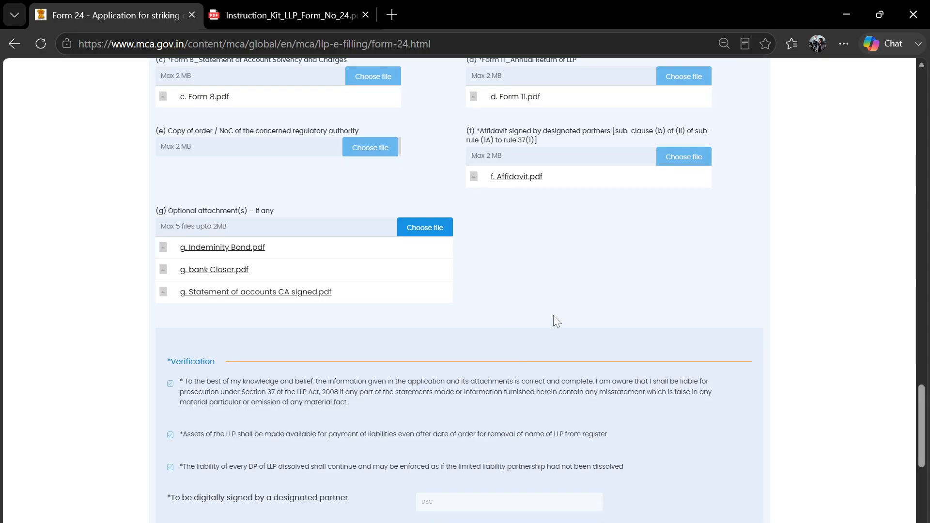
pyautogui.scroll(-3, 554, 319)
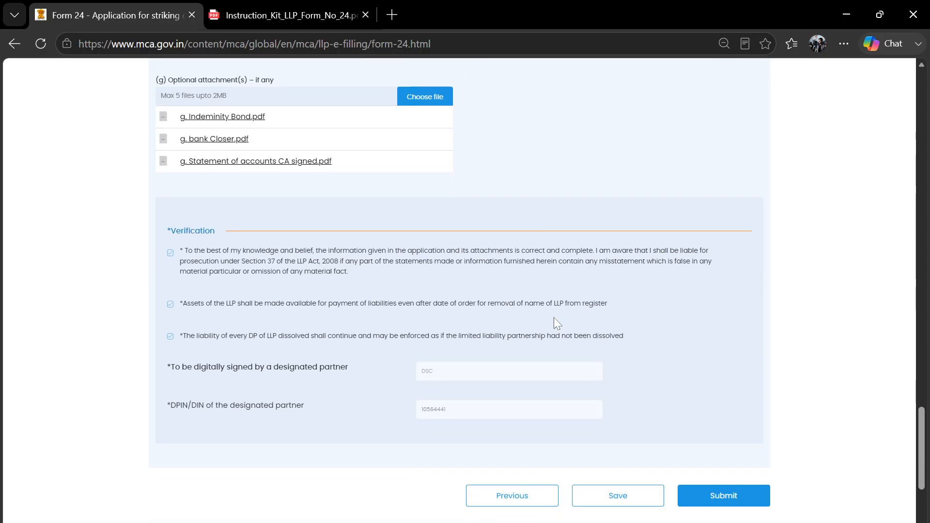
pyautogui.scroll(-2, 554, 318)
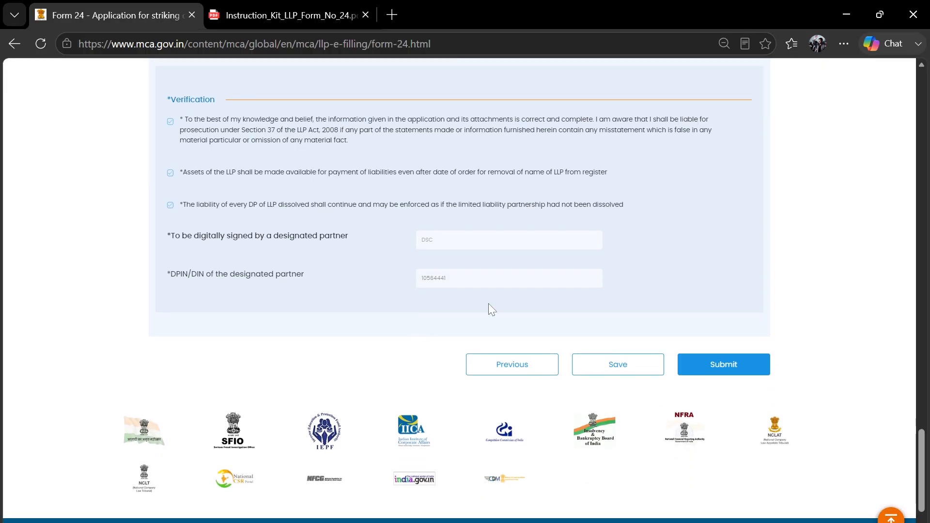
pyautogui.click(733, 368)
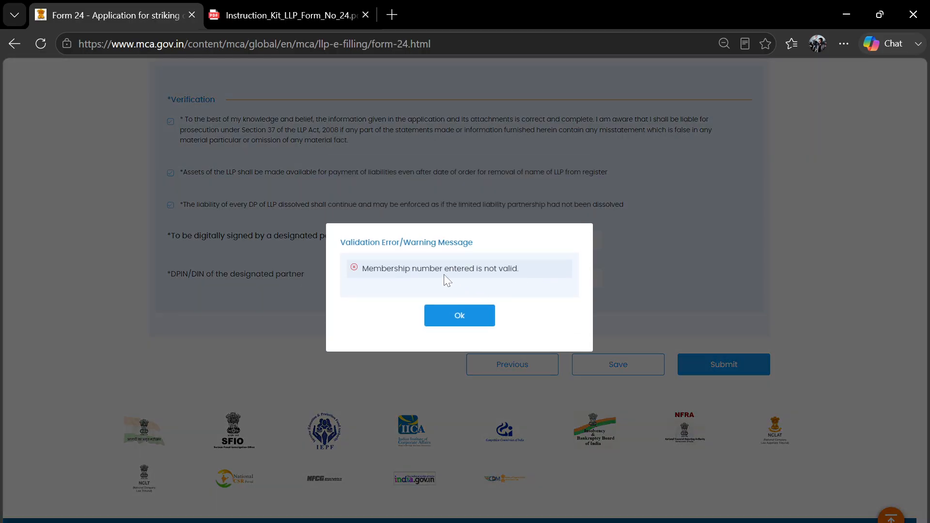
pyautogui.click(464, 317)
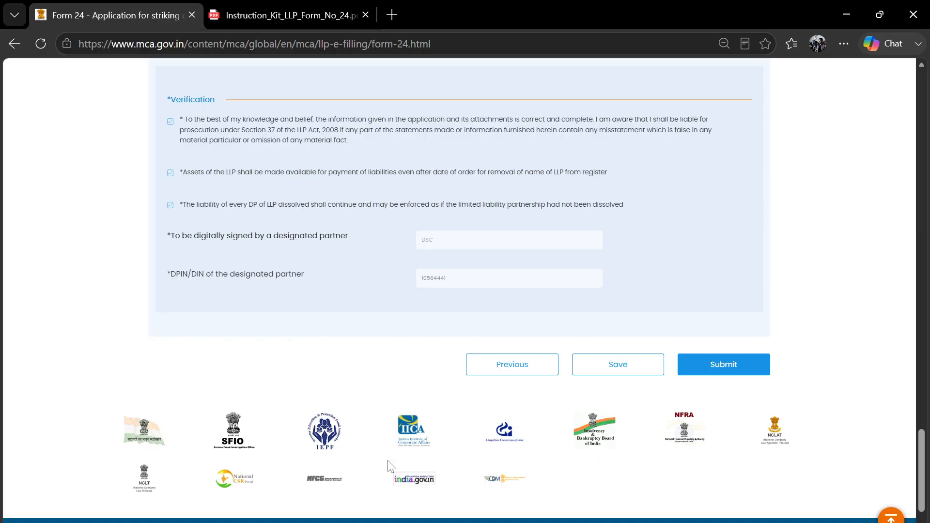
# - Resubmit Form 24 to get an SRN, try Download PDF, and dismiss the 'SRN not found' alert
pyautogui.click(394, 522)
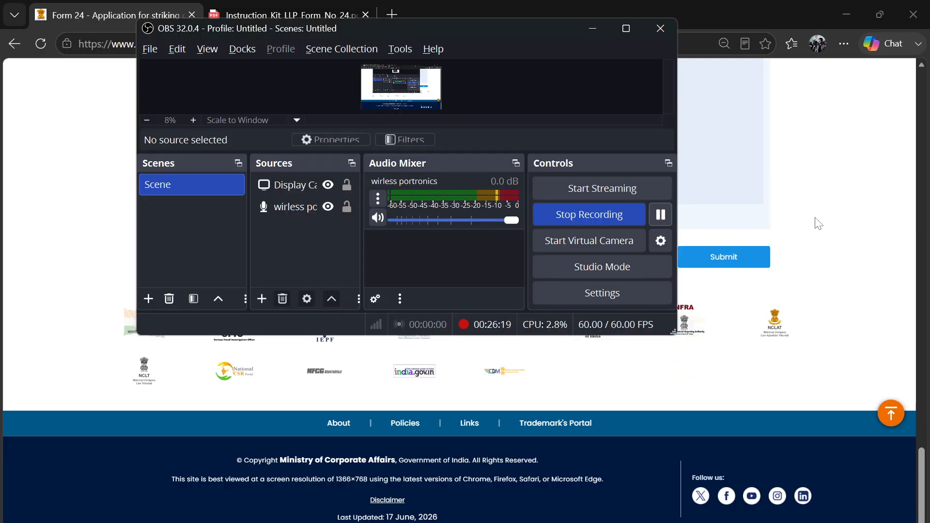
pyautogui.click(815, 217)
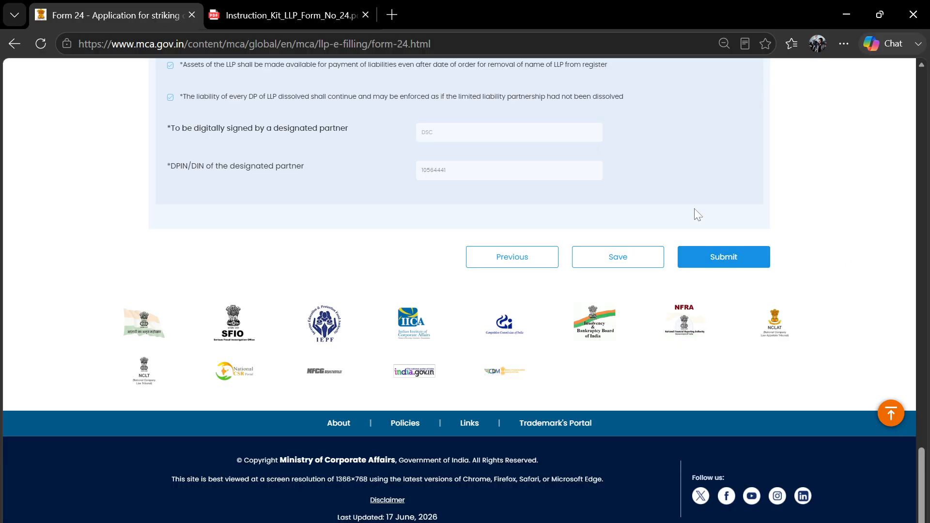
pyautogui.click(747, 259)
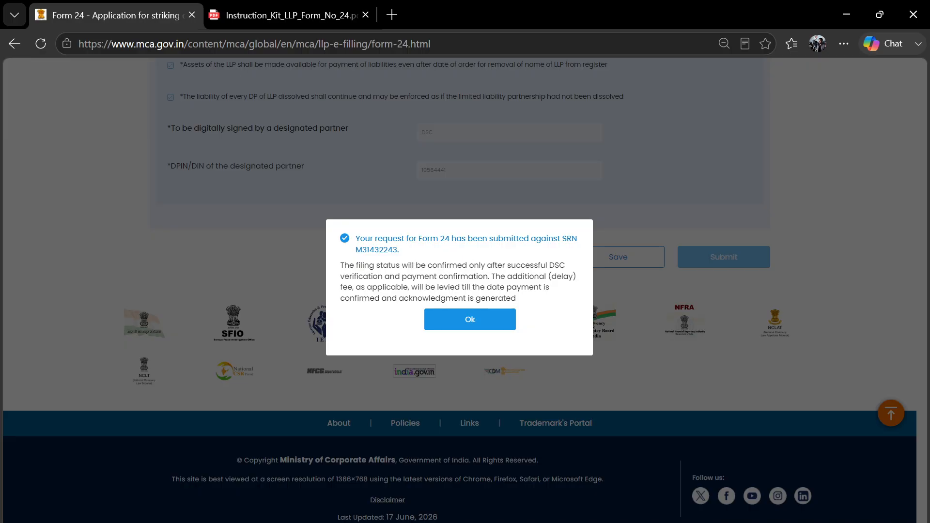
pyautogui.click(469, 320)
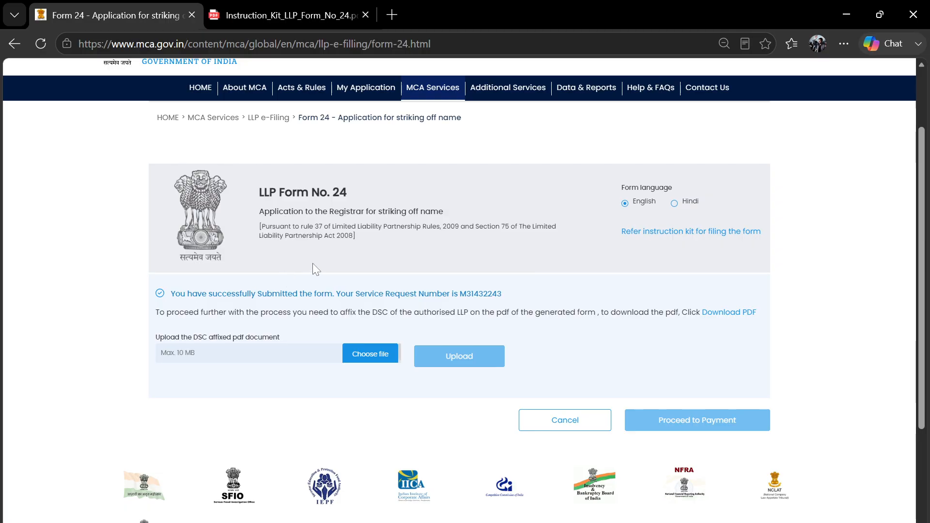
pyautogui.click(737, 316)
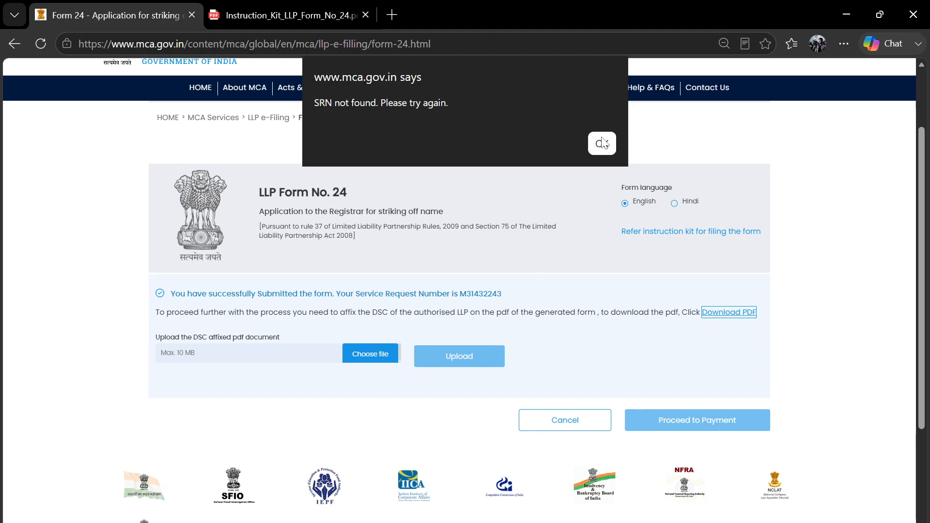
pyautogui.click(603, 144)
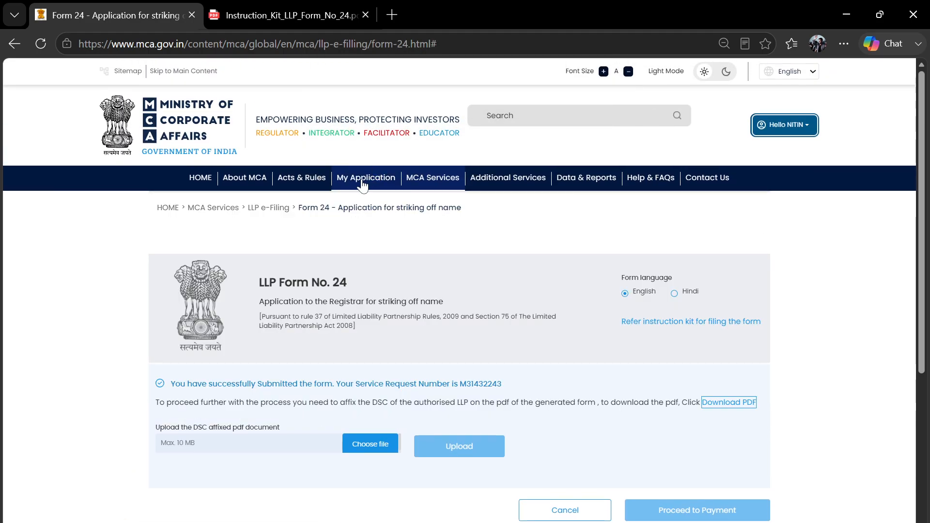
# - Download the Form 24 PDF from the Pending for Action list under My Application
pyautogui.click(362, 185)
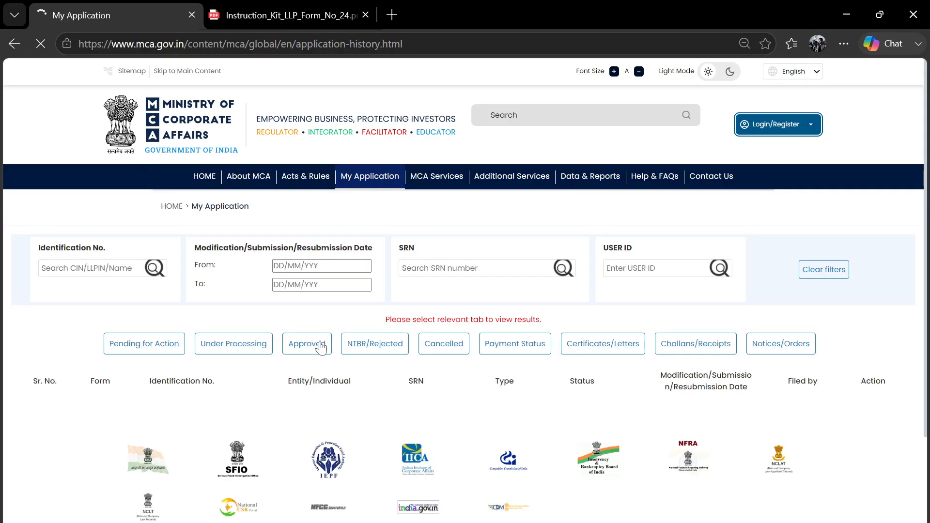
pyautogui.click(138, 345)
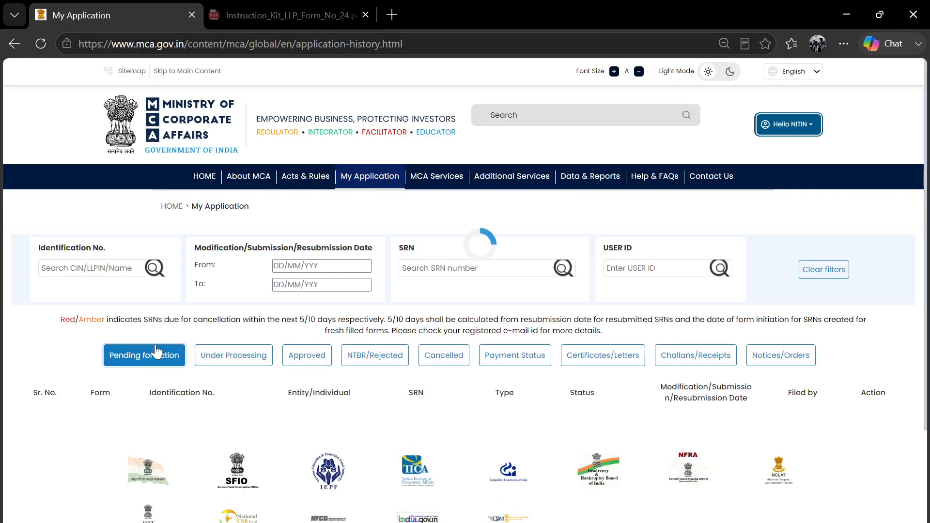
pyautogui.scroll(-2, 303, 425)
pyautogui.scroll(1, 372, 395)
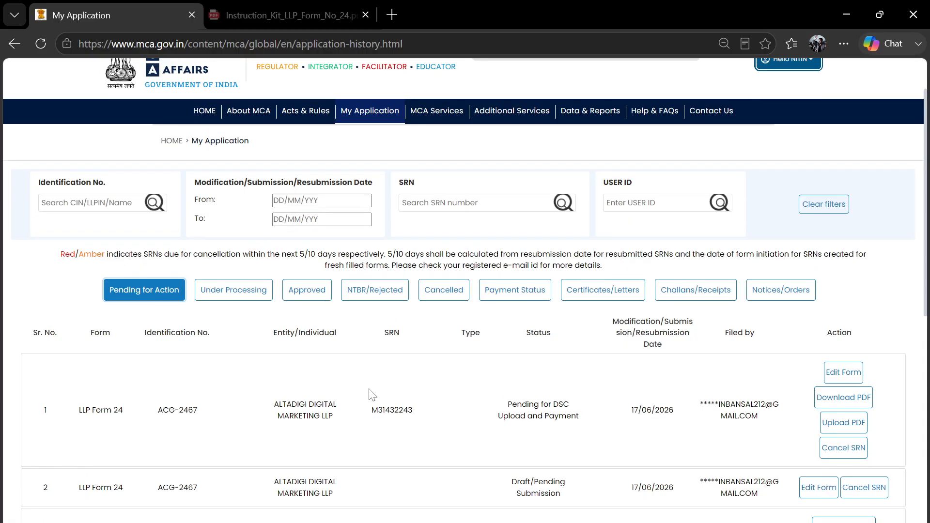
pyautogui.click(843, 397)
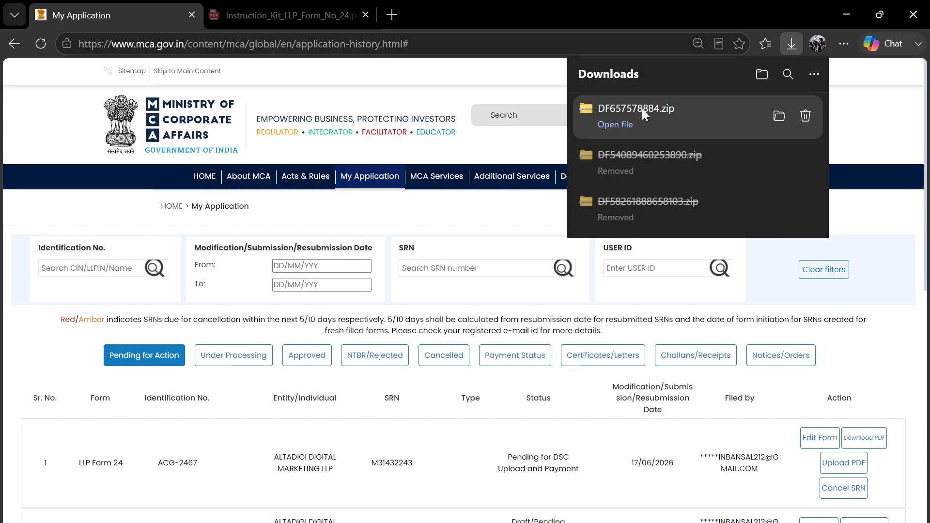
# - Open DF657578884.zip from Downloads and open the form PDF inside it
pyautogui.click(641, 107)
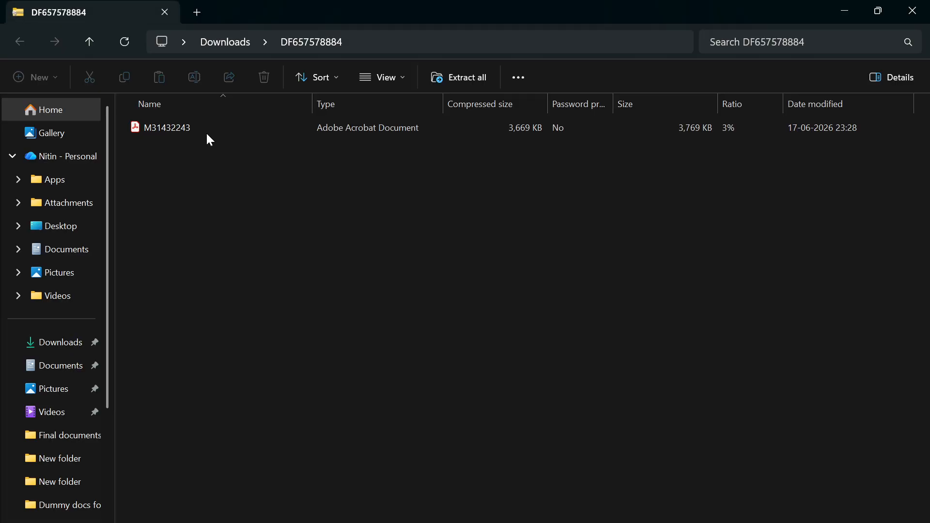
pyautogui.click(205, 132)
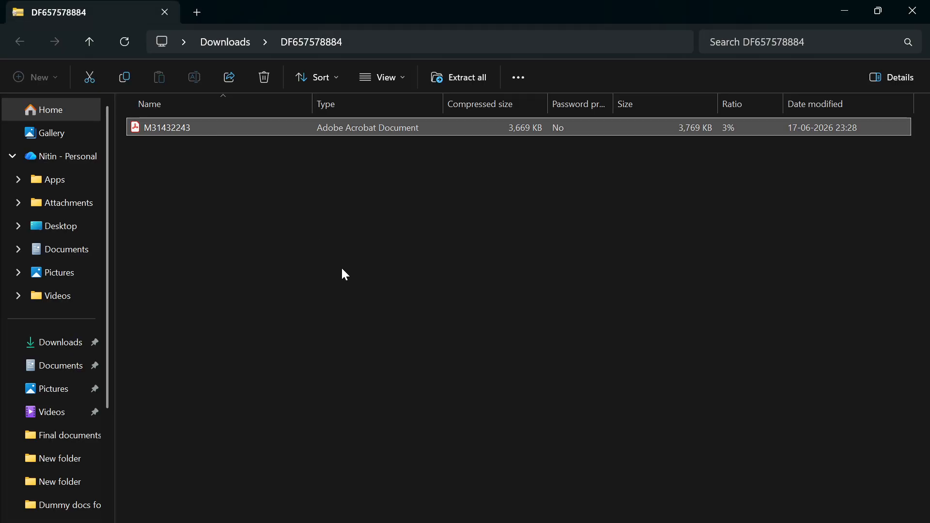
pyautogui.press('Return')
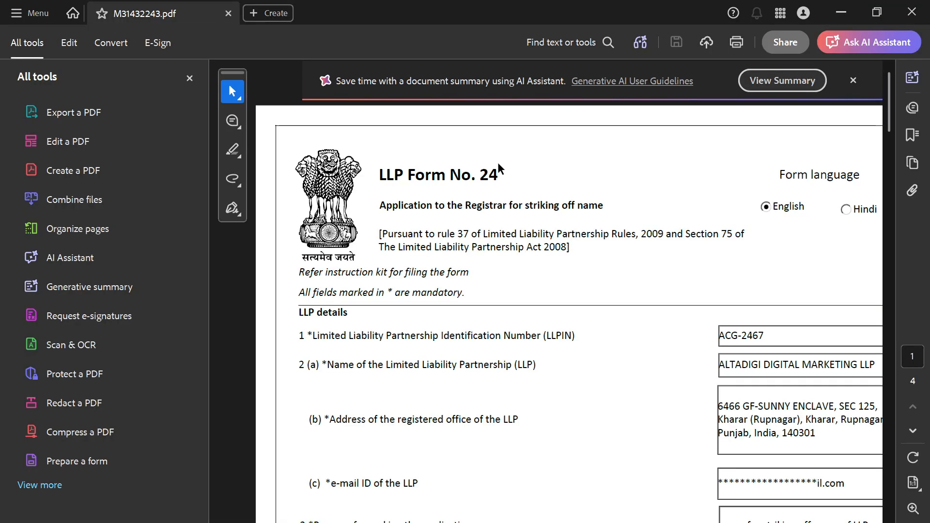
# - Maximize Acrobat, close the All tools panel, and scroll through the Form 24 PDF
pyautogui.click(877, 12)
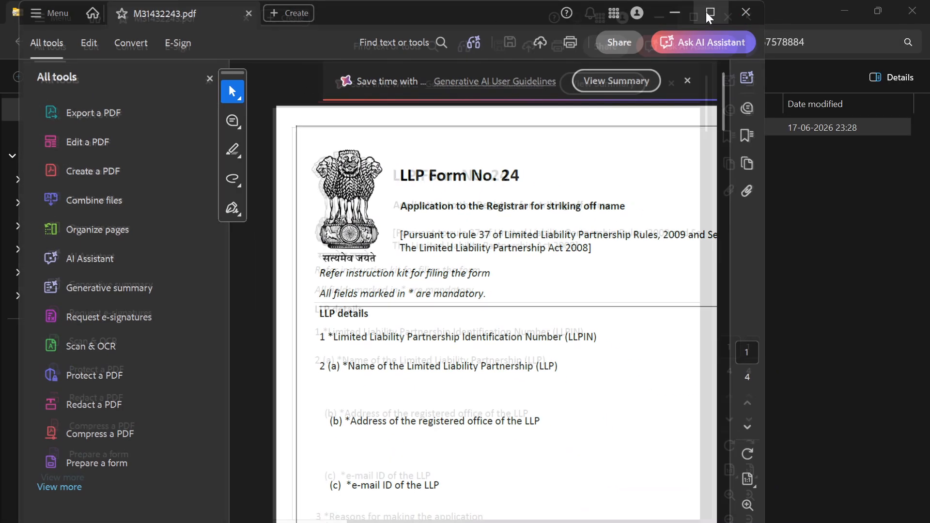
pyautogui.click(712, 13)
pyautogui.click(189, 78)
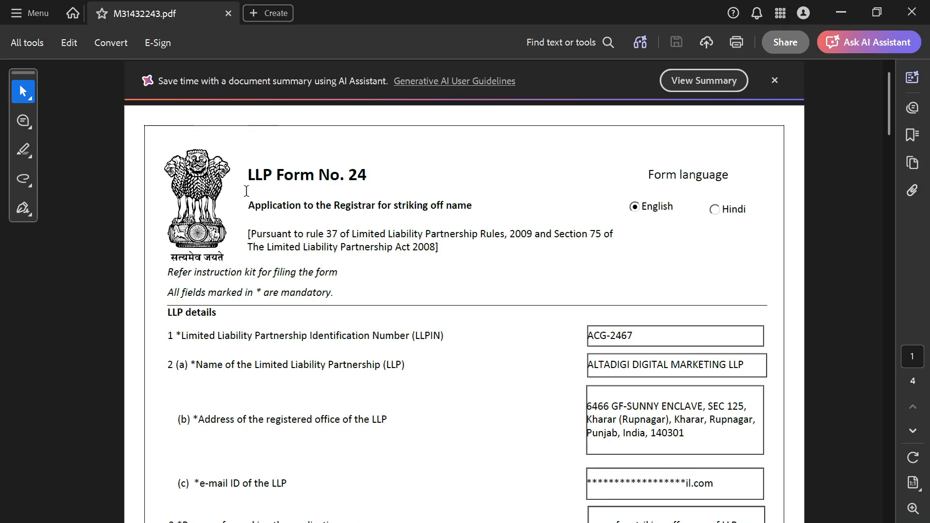
pyautogui.scroll(-20, 587, 391)
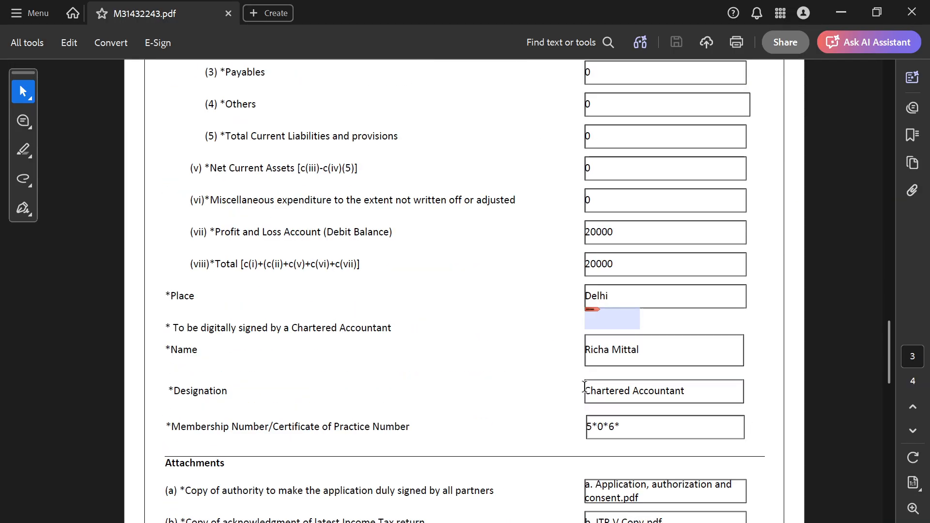
pyautogui.scroll(-15, 584, 386)
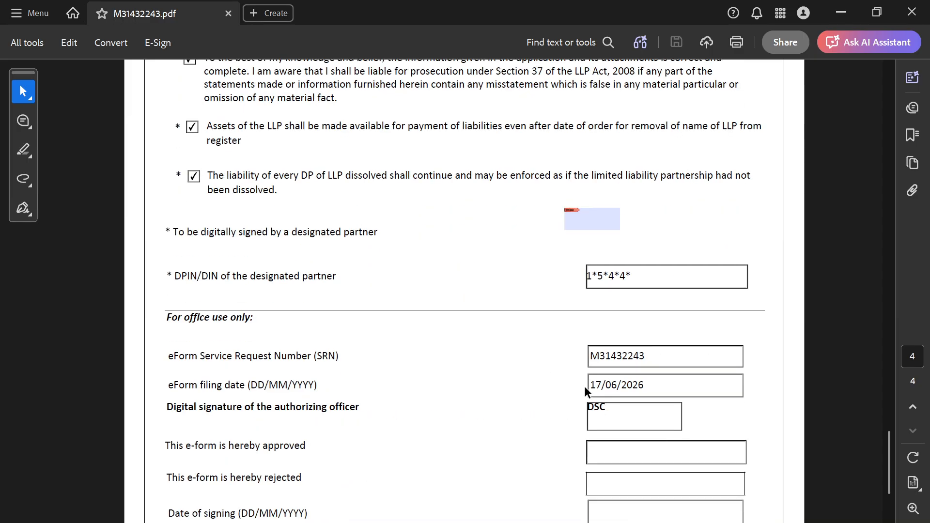
# - Cancel Sign with a Digital ID, then close Acrobat and return to the MCA portal
pyautogui.click(596, 216)
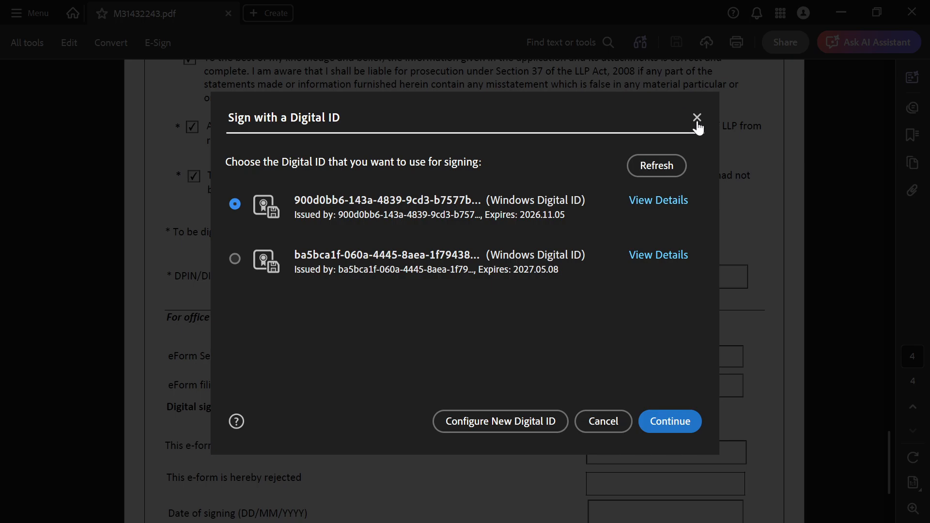
pyautogui.click(696, 118)
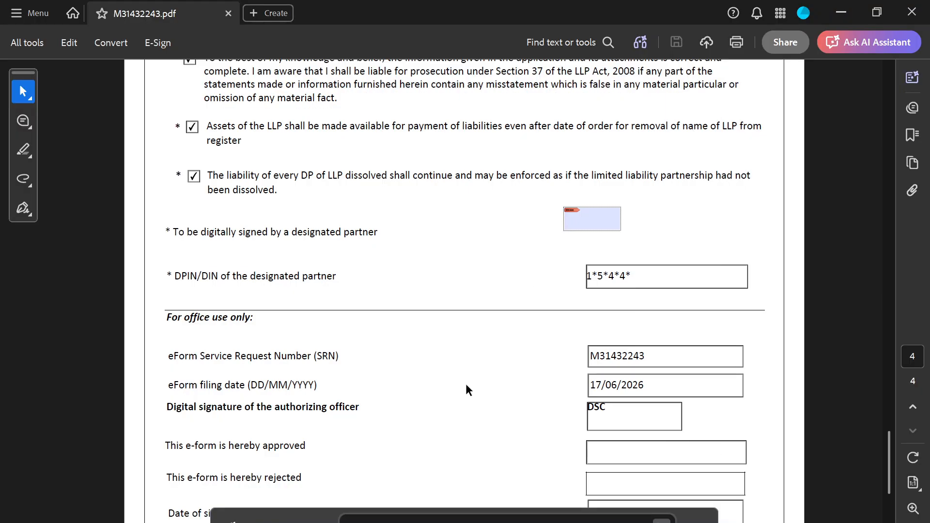
pyautogui.scroll(-5, 468, 390)
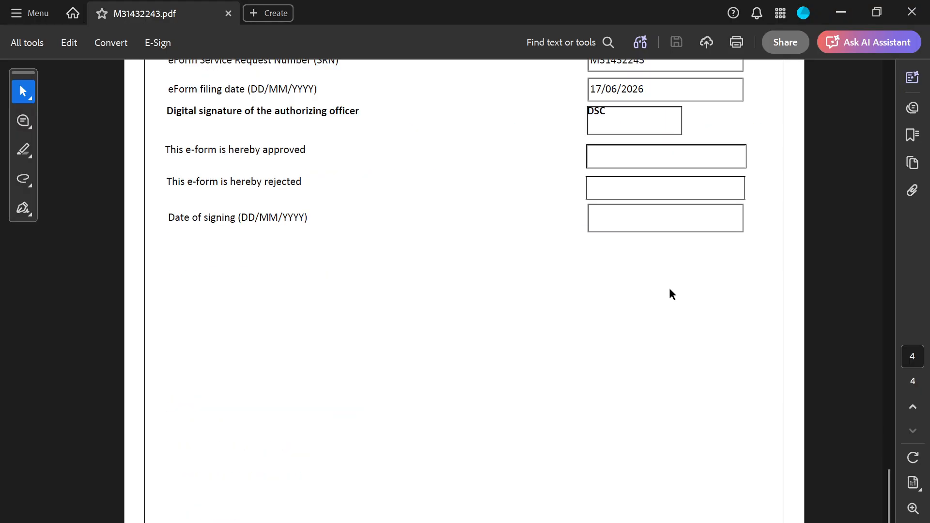
pyautogui.click(912, 14)
pyautogui.hotkey('alt', 'Tab')
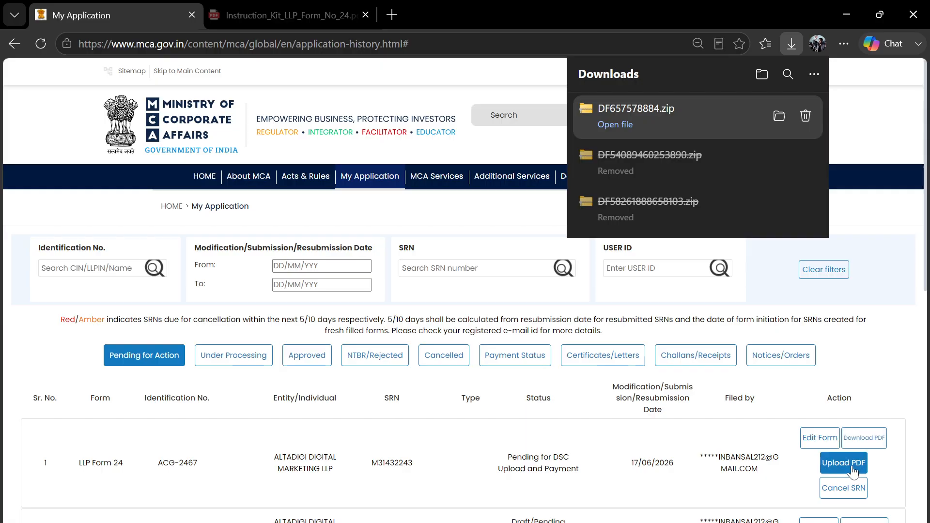
pyautogui.click(851, 466)
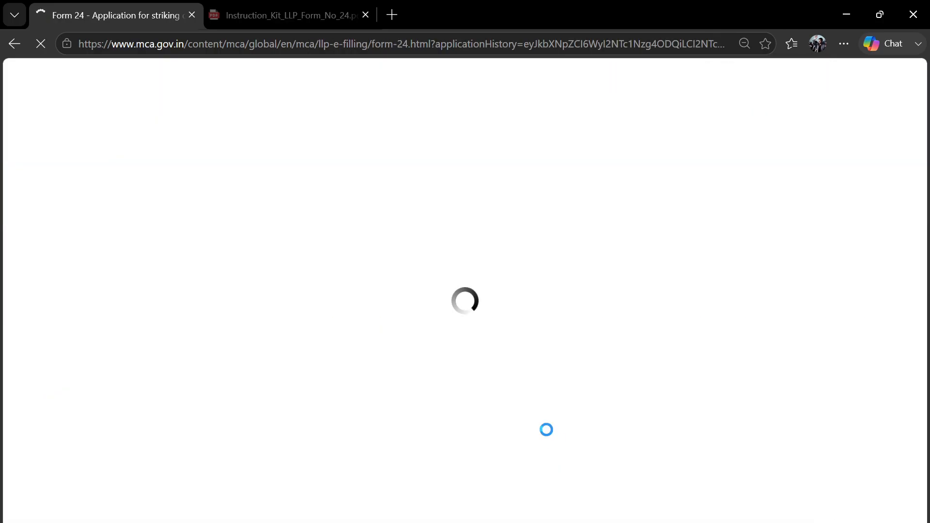
pyautogui.scroll(-2, 514, 378)
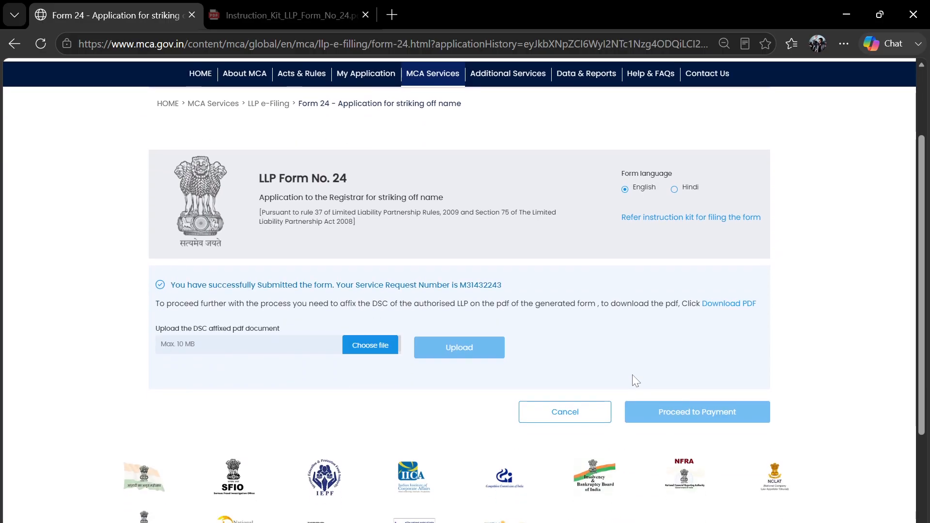
pyautogui.click(364, 344)
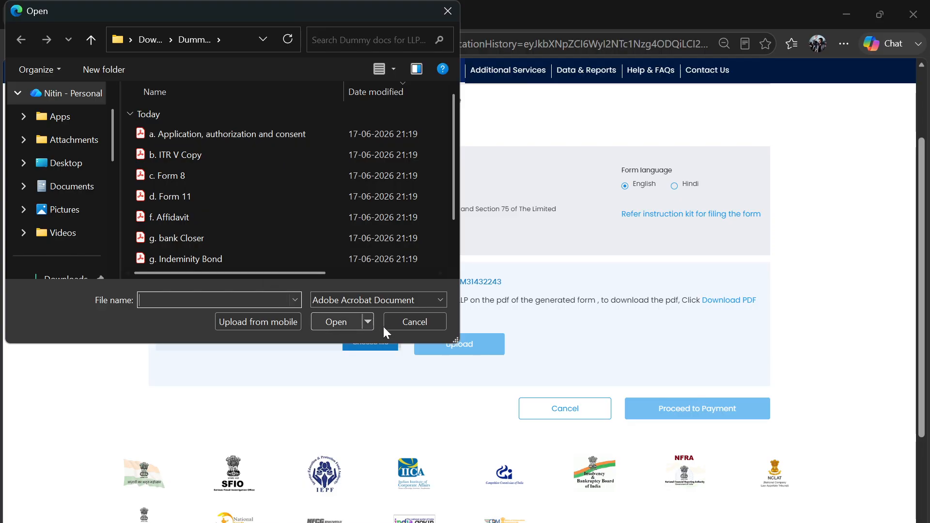
pyautogui.click(414, 322)
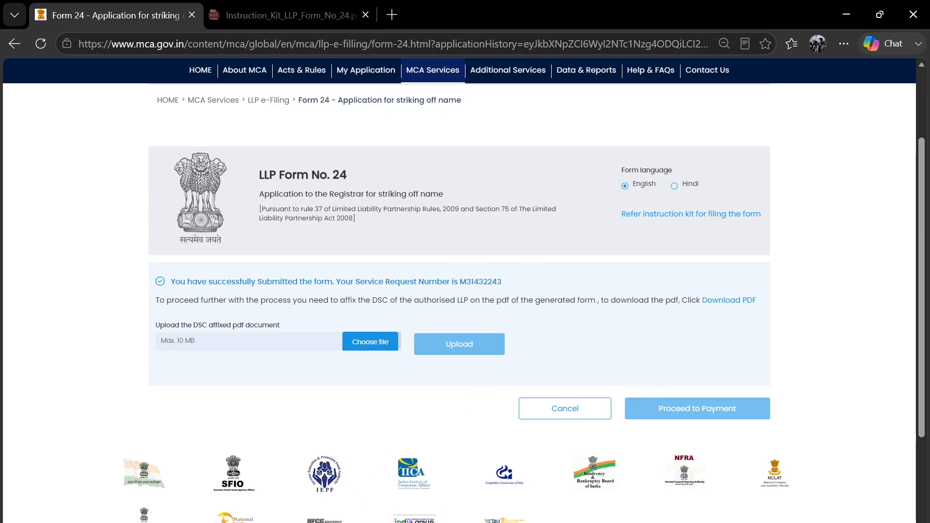
# - In LLP closer, push the List of documents Required heading onto the next page
pyautogui.click(92, 477)
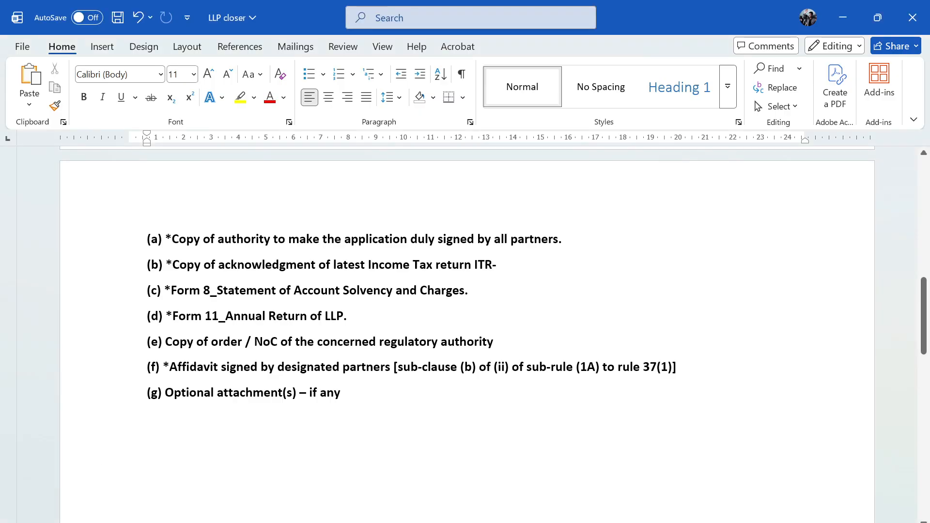
pyautogui.scroll(10, 467, 334)
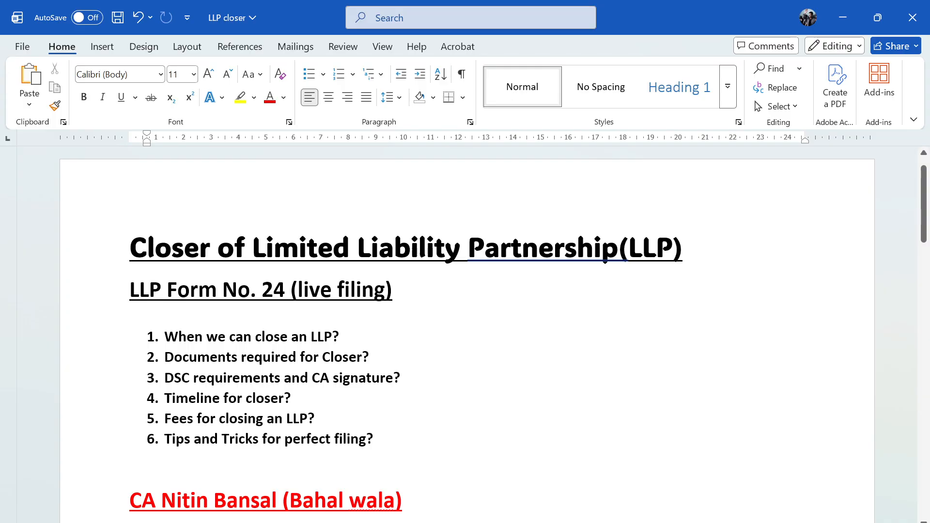
pyautogui.scroll(-8, 271, 187)
pyautogui.click(271, 186)
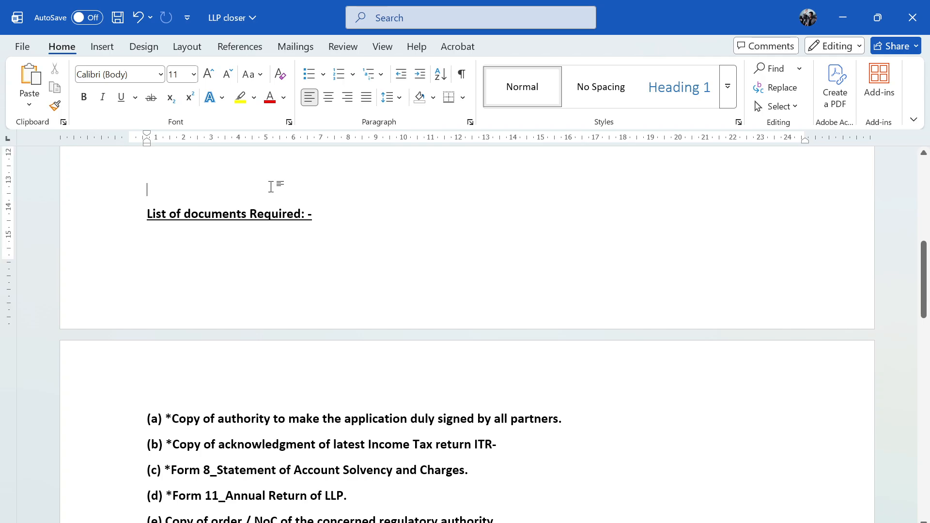
pyautogui.press('Return')
pyautogui.press('Return')
# - Select 'the application', 'authority', 'partners' and 'duly signed by all' in item (a)
pyautogui.scroll(-3, 467, 327)
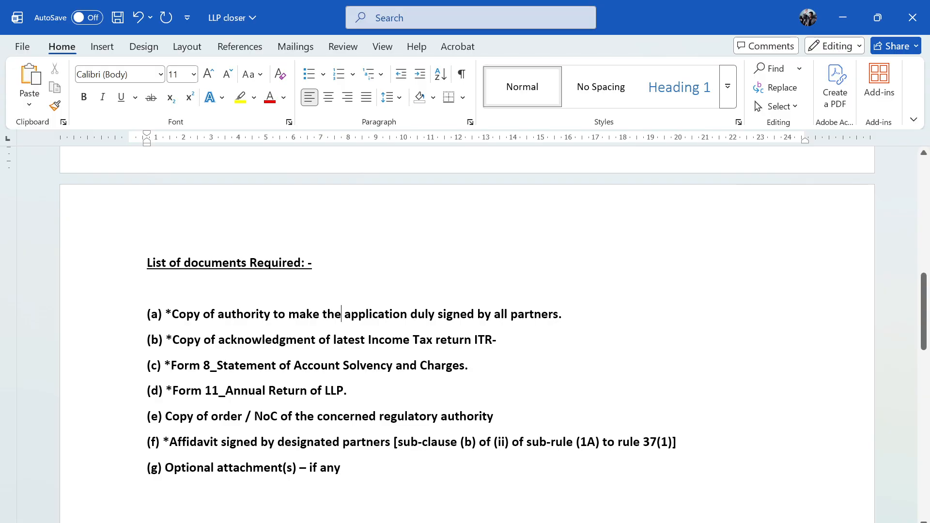
pyautogui.moveTo(340, 314); pyautogui.dragTo(379, 318)
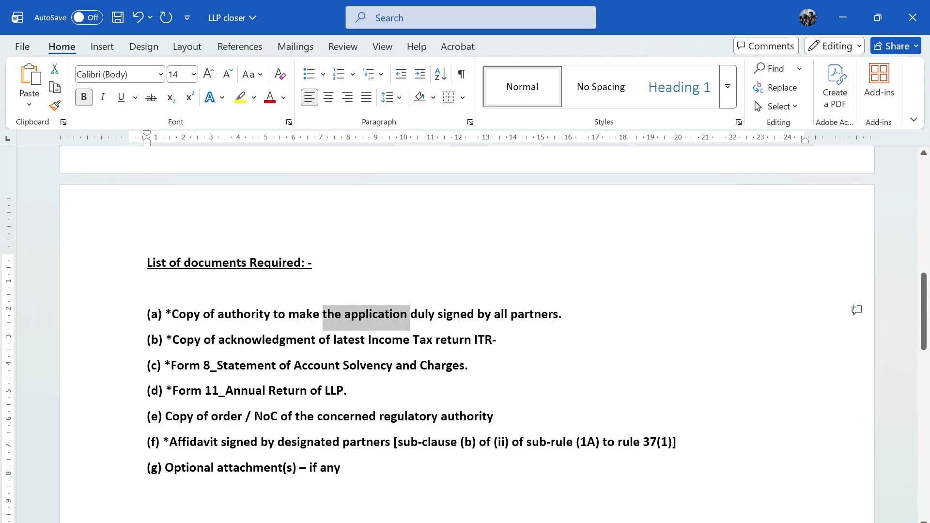
pyautogui.tripleClick(329, 315)
pyautogui.click(373, 316)
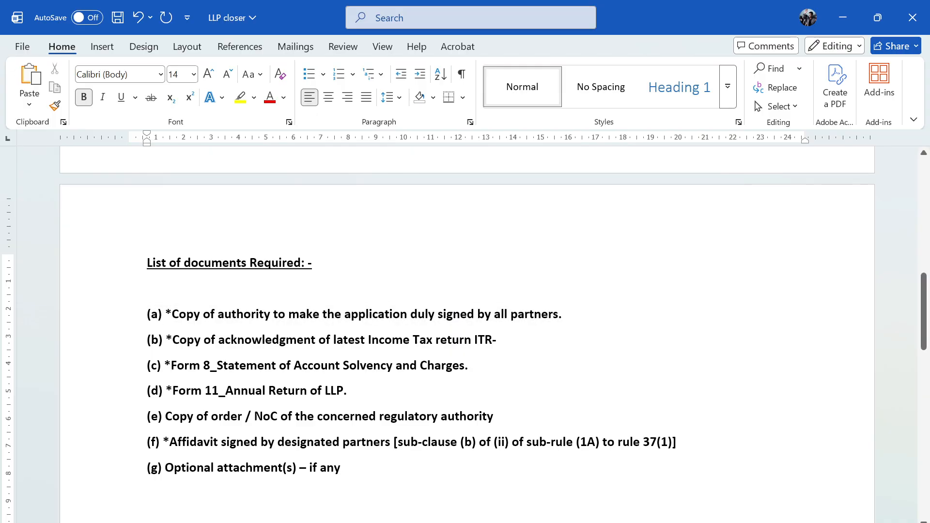
pyautogui.doubleClick(243, 313)
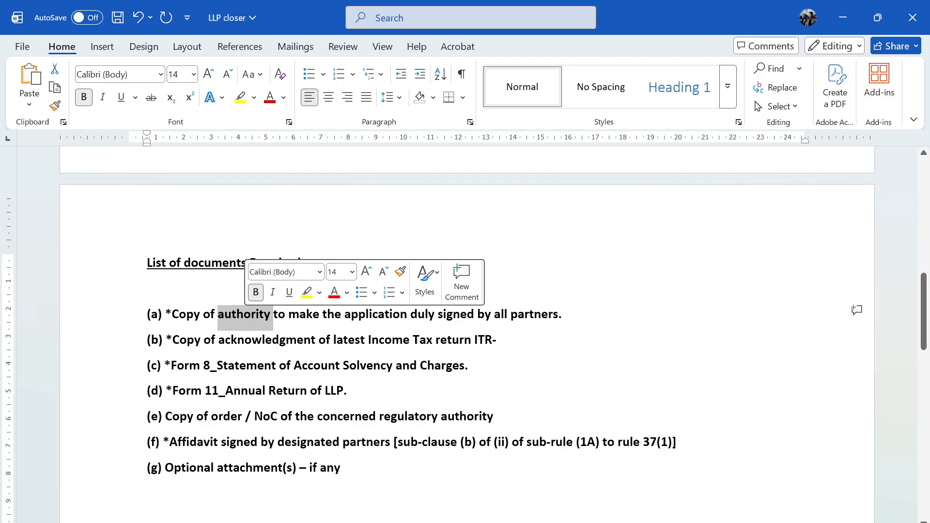
pyautogui.doubleClick(528, 315)
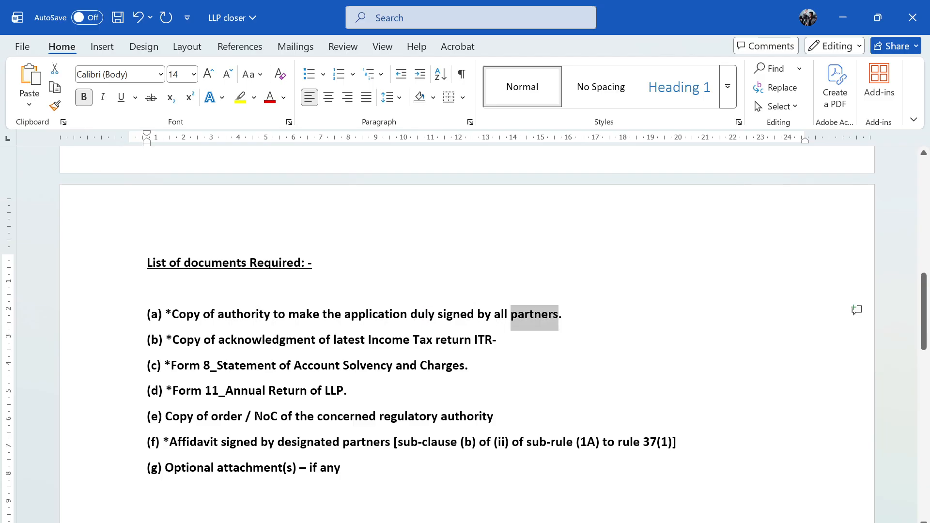
pyautogui.moveTo(412, 315); pyautogui.dragTo(502, 315)
# - Look over the Application and Authorization letters, then bring up the Final documents folder
pyautogui.click(379, 522)
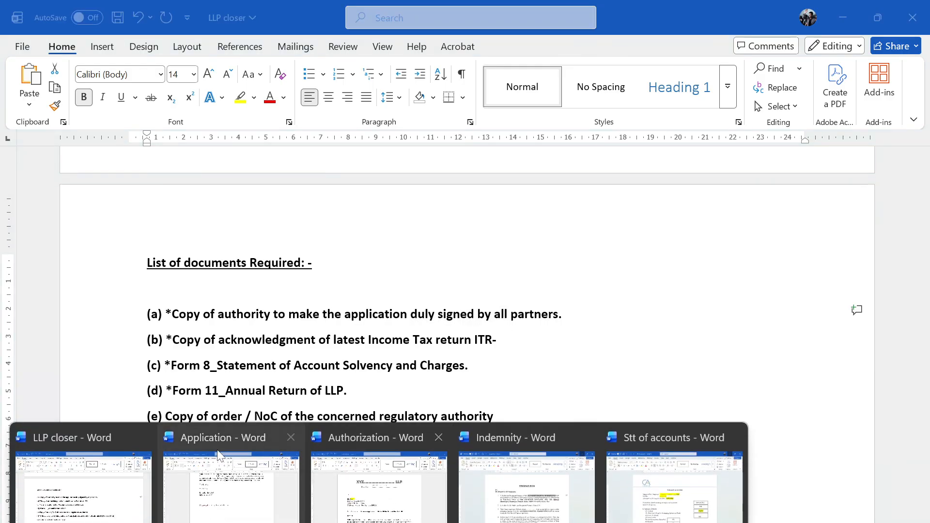
pyautogui.click(228, 487)
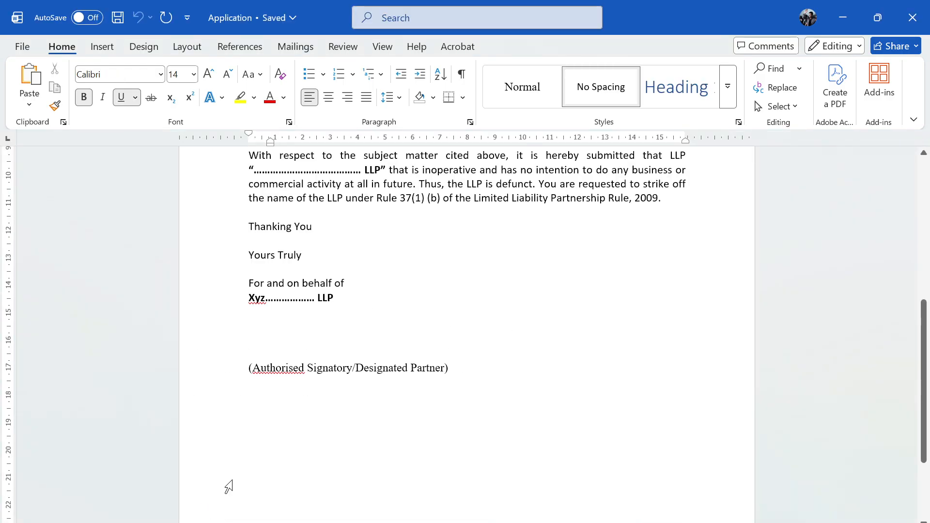
pyautogui.scroll(7, 228, 487)
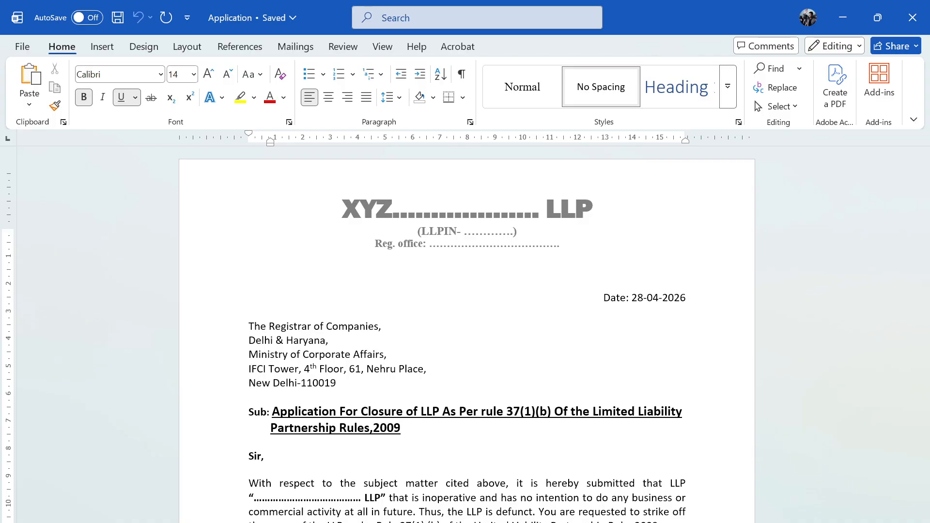
pyautogui.click(379, 522)
pyautogui.click(412, 494)
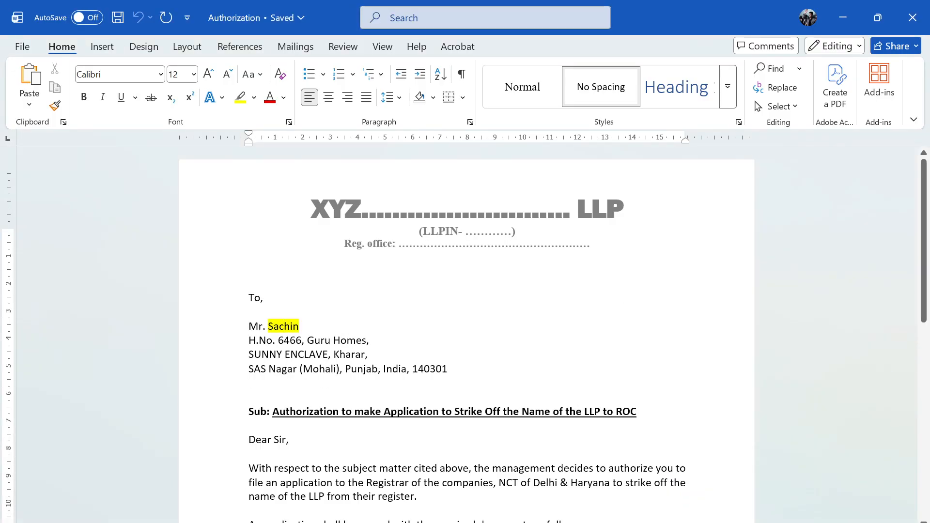
pyautogui.scroll(-7, 467, 334)
pyautogui.click(378, 522)
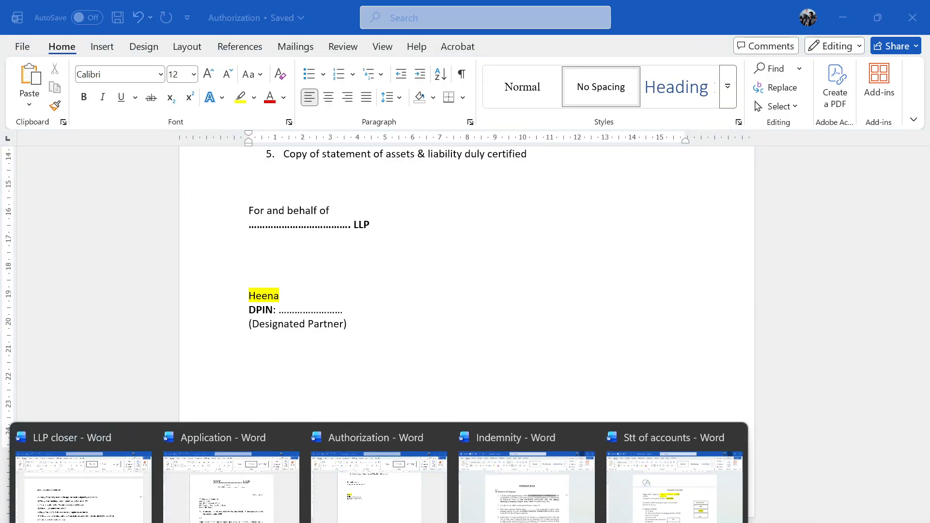
pyautogui.click(125, 460)
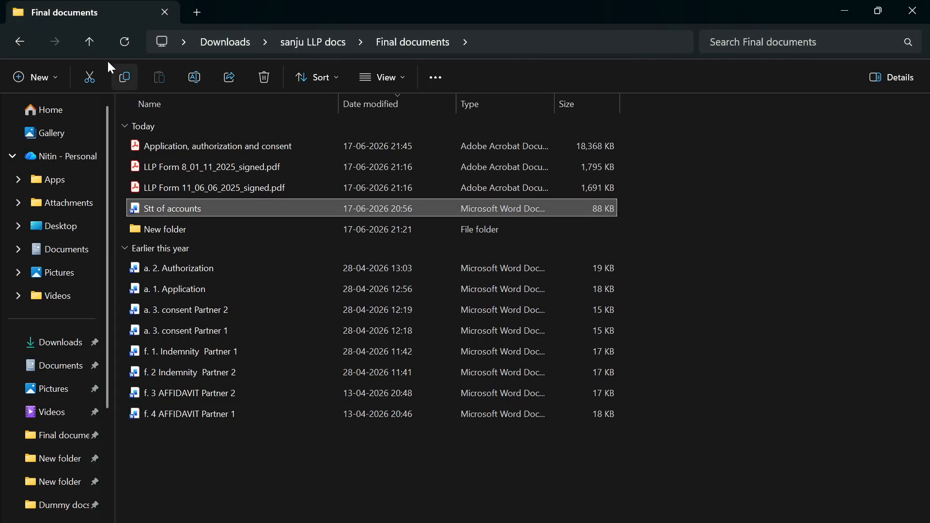
# - Go up to Downloads and open consent Letter from Dummy docs for LLP closer\New folder
pyautogui.click(89, 43)
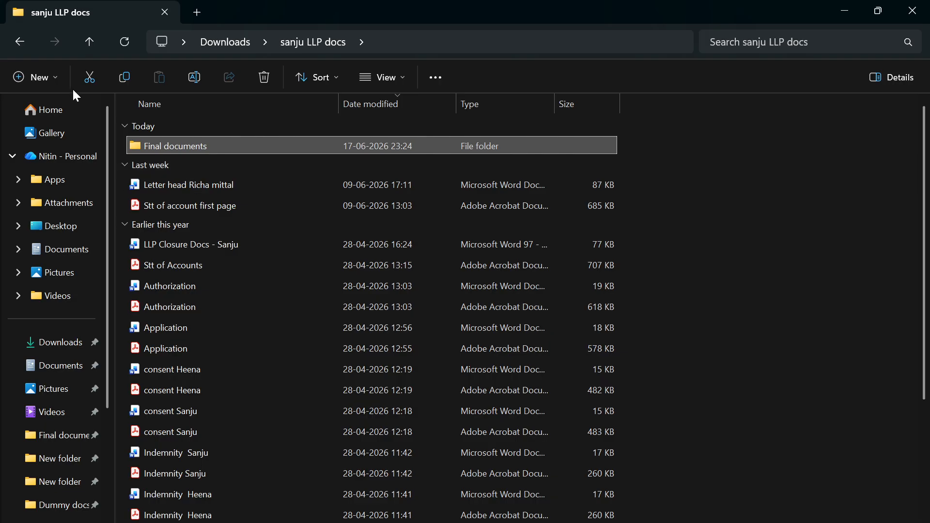
pyautogui.click(88, 49)
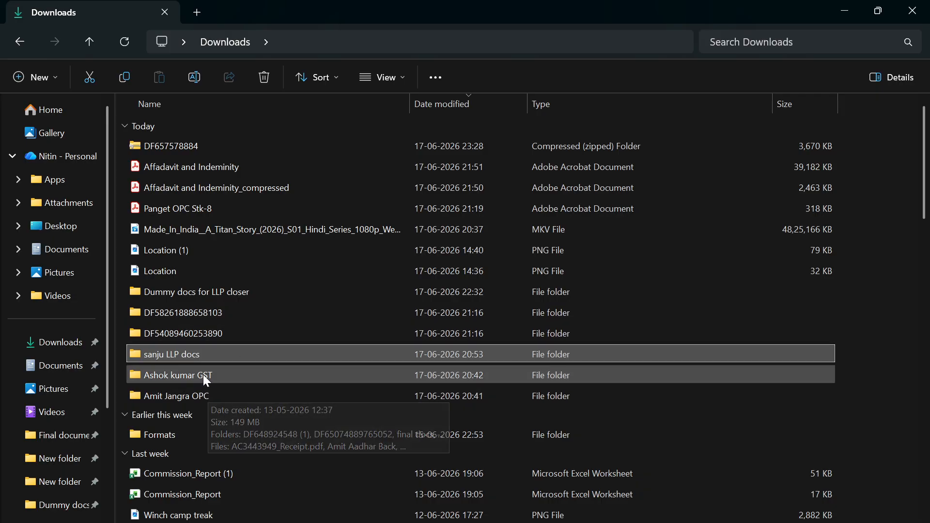
pyautogui.doubleClick(200, 292)
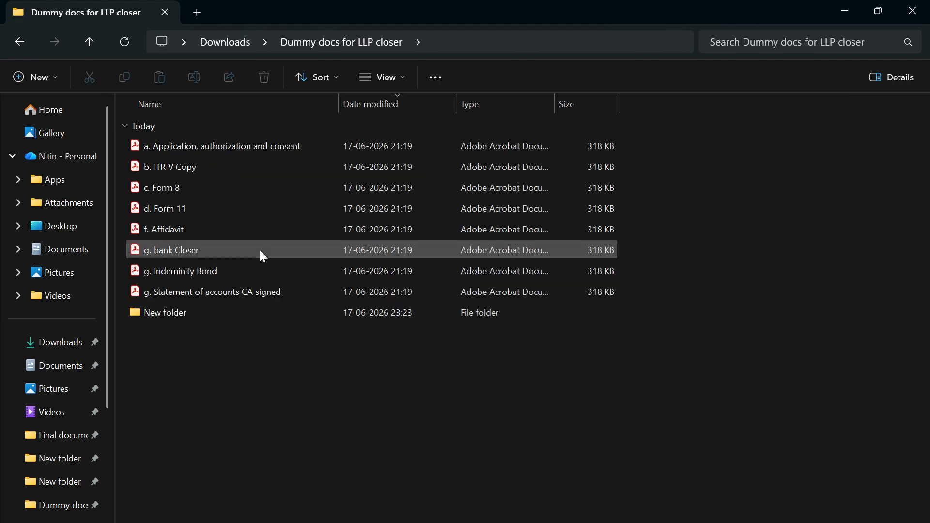
pyautogui.doubleClick(207, 317)
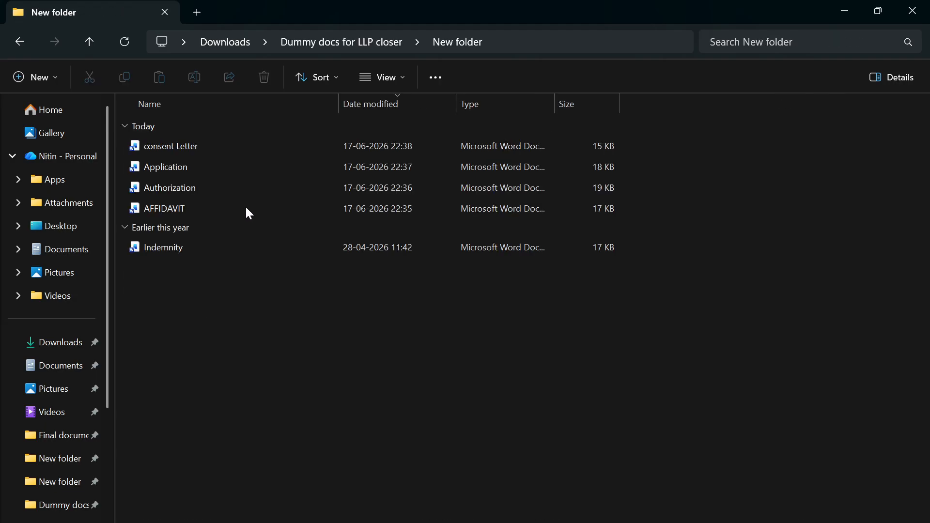
pyautogui.doubleClick(244, 146)
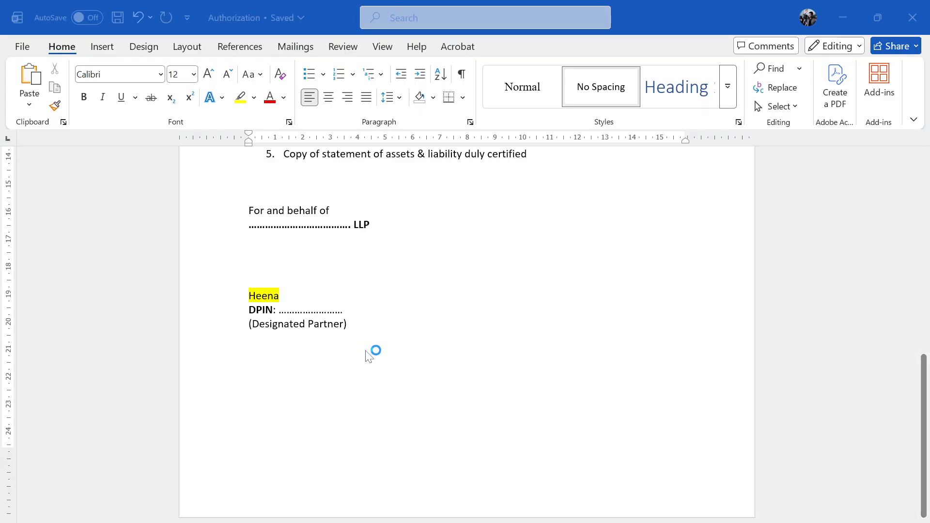
# - Scroll through the consent Letter, then bring the LLP closer document back to the front
pyautogui.scroll(-6, 467, 334)
pyautogui.scroll(10, 467, 334)
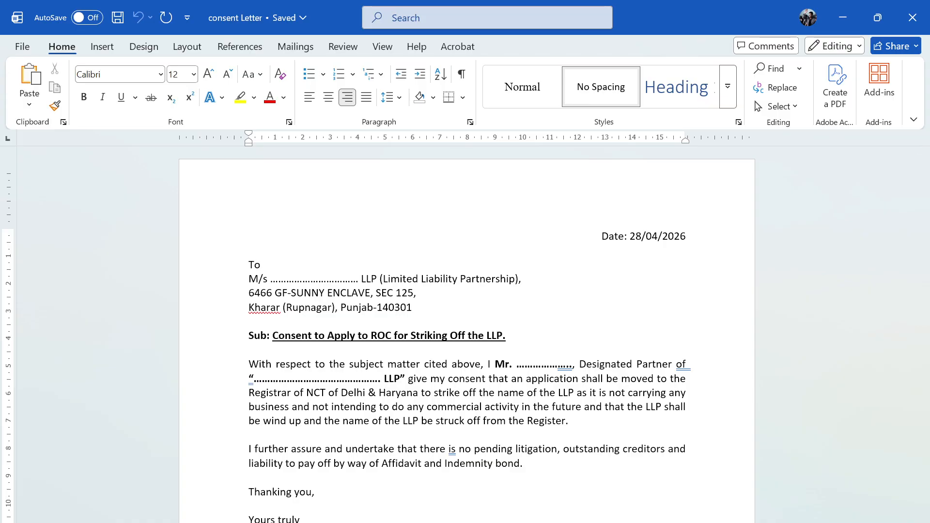
pyautogui.moveTo(412, 522)
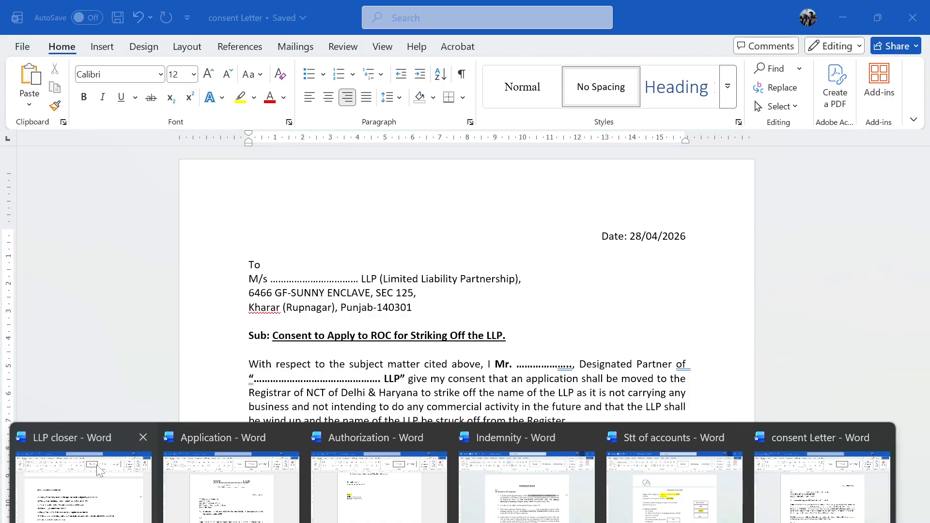
pyautogui.click(103, 459)
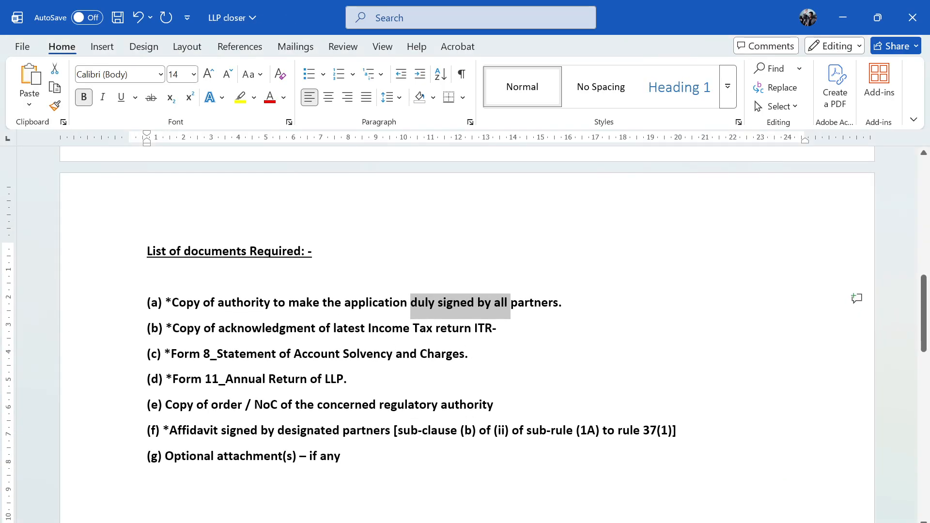
pyautogui.moveTo(203, 327); pyautogui.dragTo(318, 328)
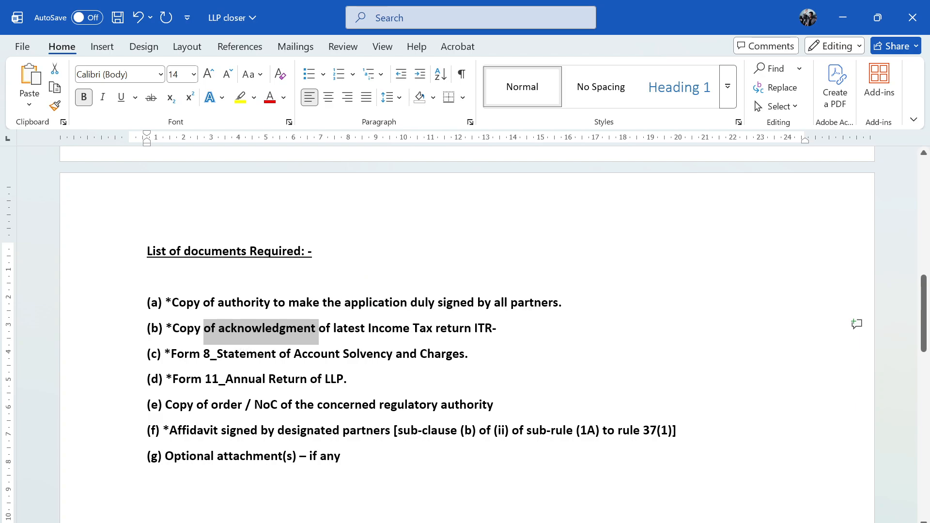
pyautogui.moveTo(171, 353); pyautogui.dragTo(278, 353)
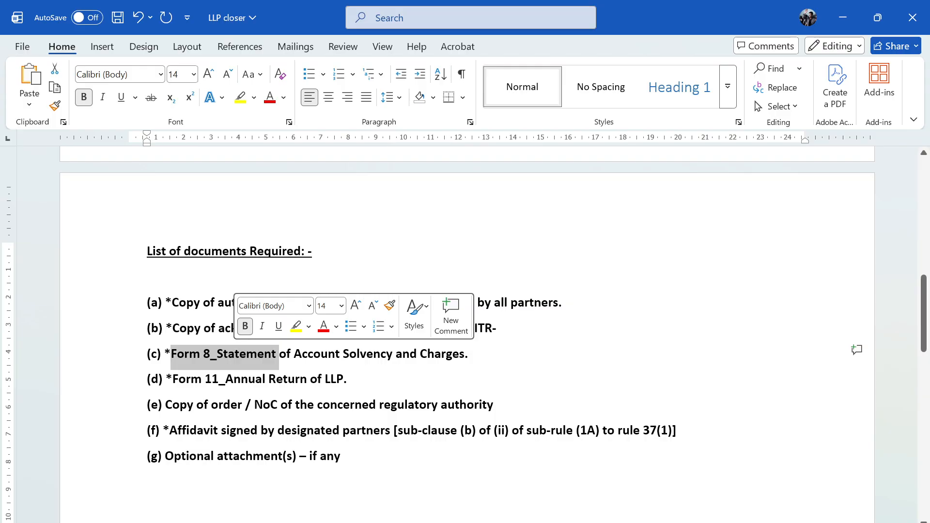
pyautogui.moveTo(172, 378); pyautogui.dragTo(241, 383)
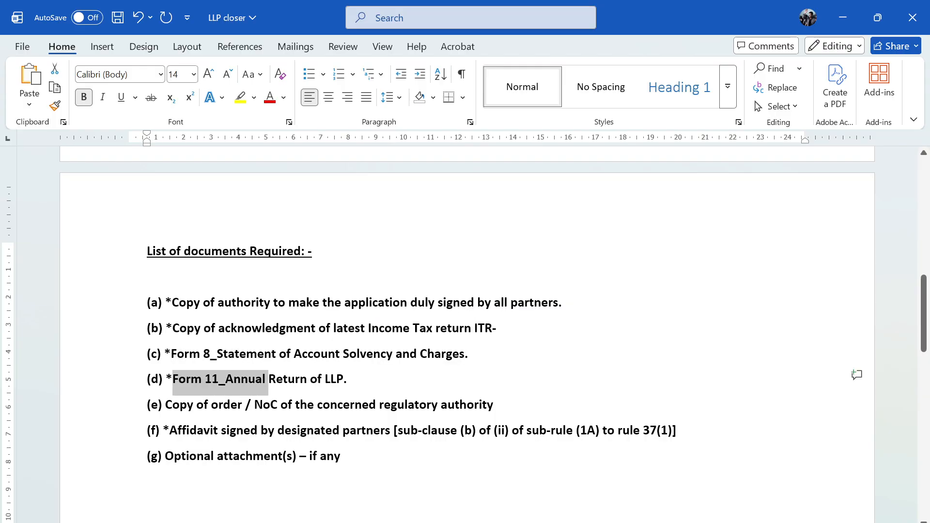
pyautogui.click(349, 379)
pyautogui.scroll(-1, 467, 334)
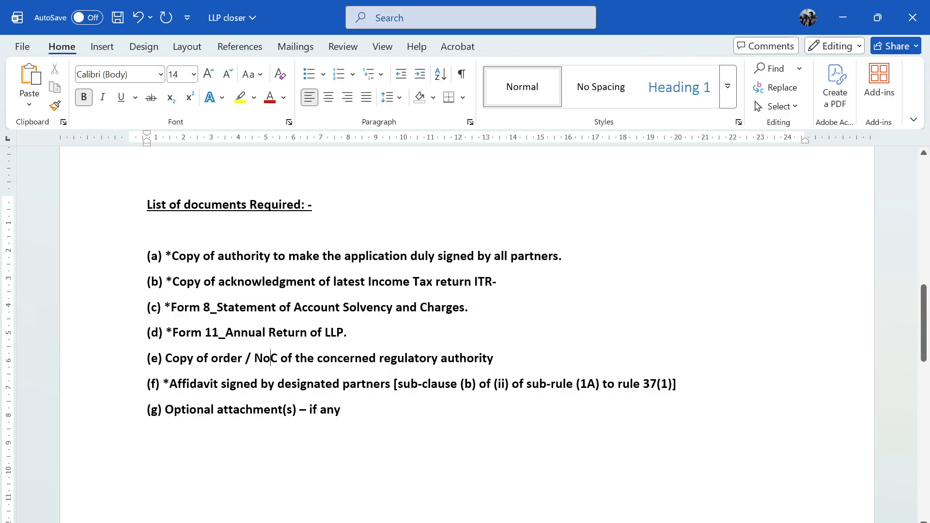
pyautogui.moveTo(170, 385); pyautogui.dragTo(272, 387)
pyautogui.click(452, 522)
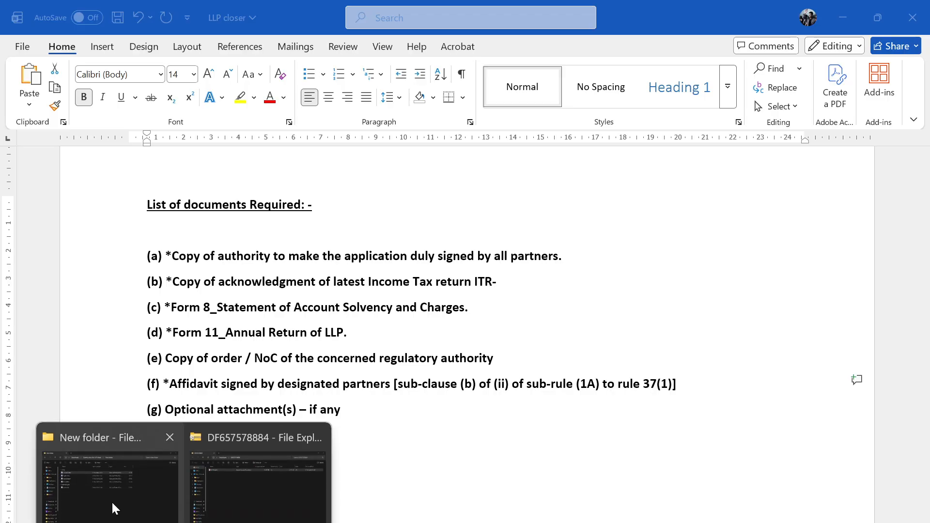
# - Open AFFIDAVIT from the New folder and scroll through it
pyautogui.click(112, 507)
pyautogui.doubleClick(213, 215)
pyautogui.scroll(-10, 464, 334)
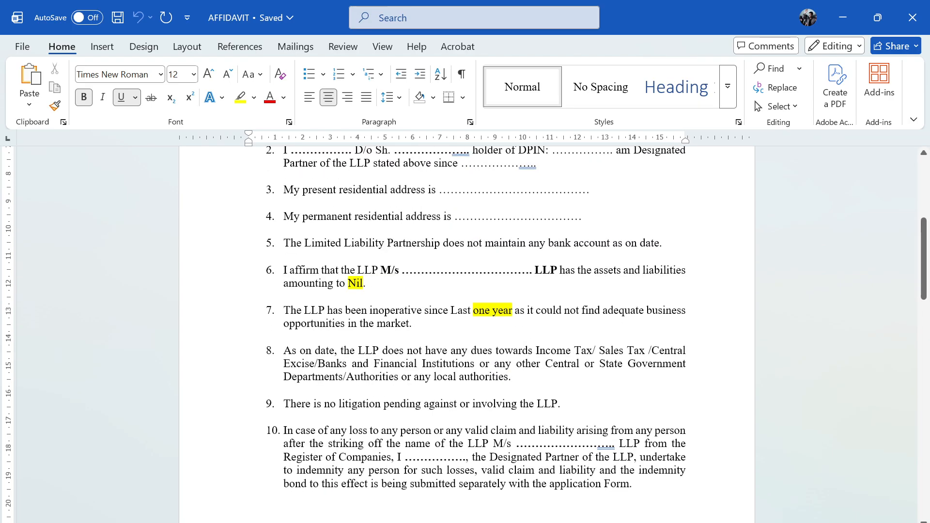
pyautogui.scroll(-15, 465, 334)
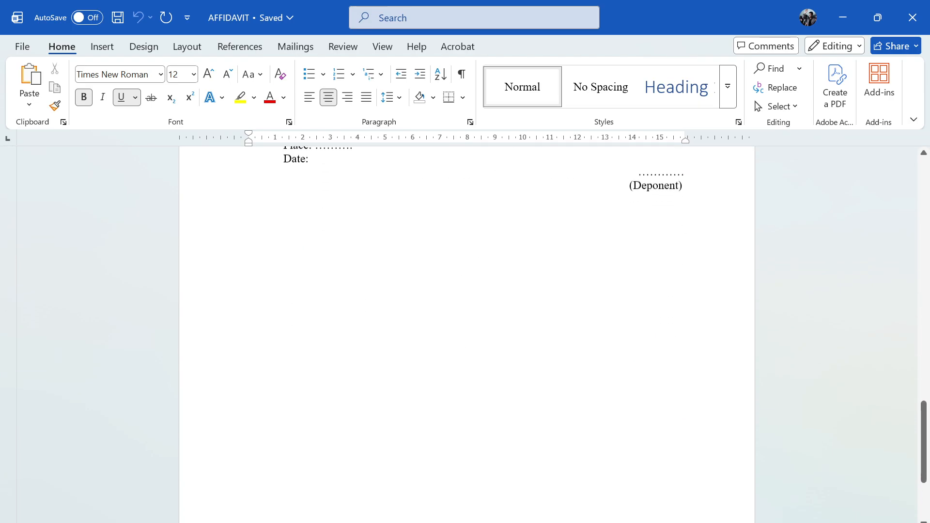
pyautogui.scroll(15, 464, 334)
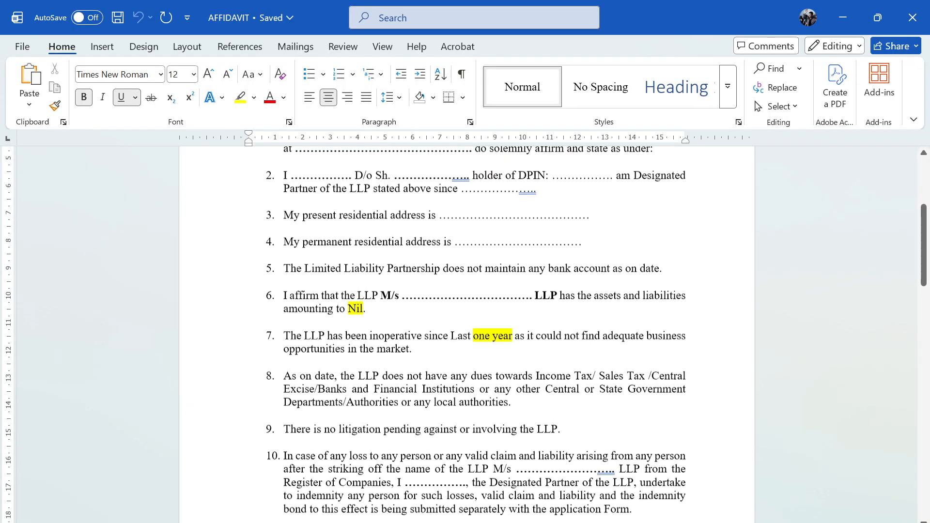
pyautogui.scroll(4, 465, 334)
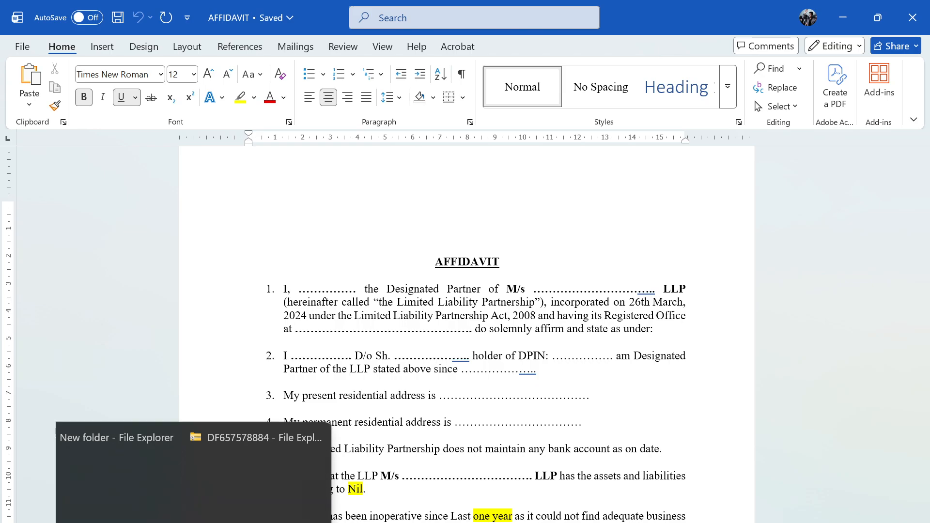
# - Return to LLP closer and scroll to the Optional Attachment and Stamp Paper lists
pyautogui.moveTo(216, 522)
pyautogui.click(102, 485)
pyautogui.scroll(-8, 464, 334)
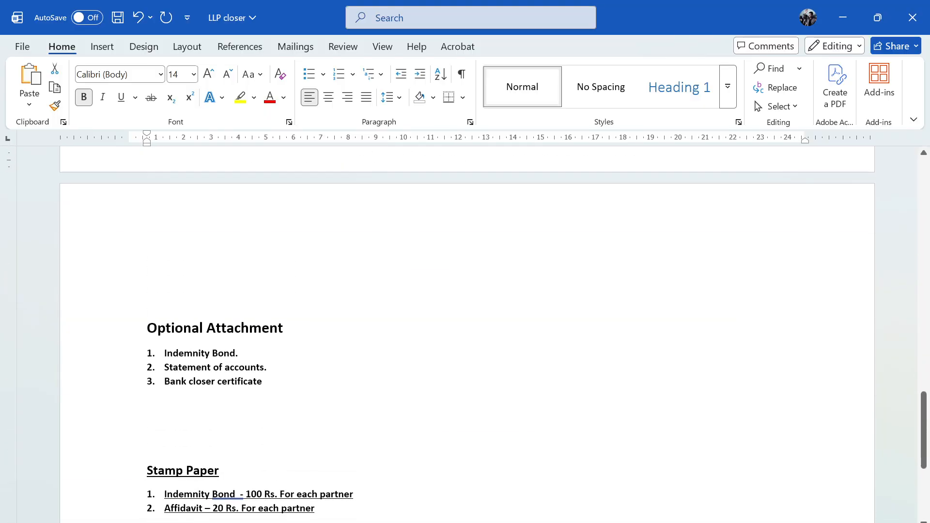
# - Review the Indemnity document in Word, then minimize it to reveal LLP closer
pyautogui.moveTo(465, 522)
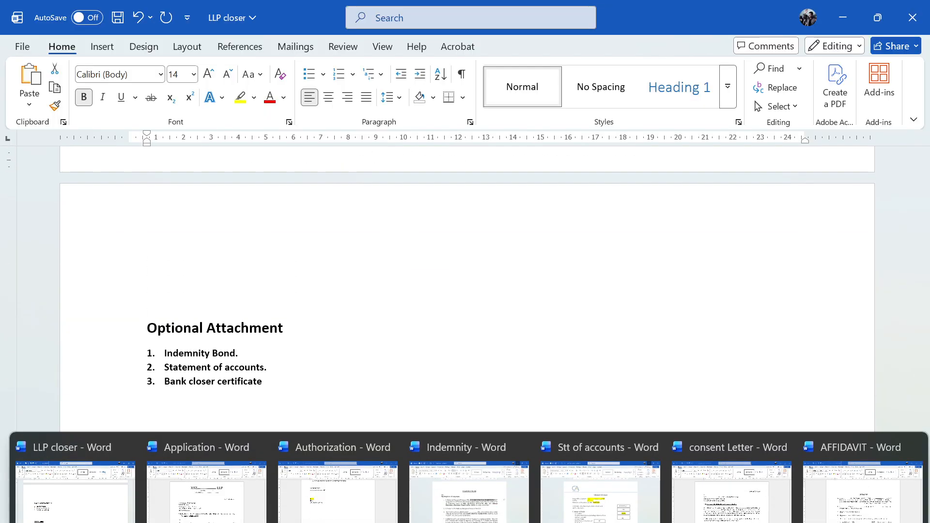
pyautogui.click(477, 484)
pyautogui.scroll(-10, 465, 334)
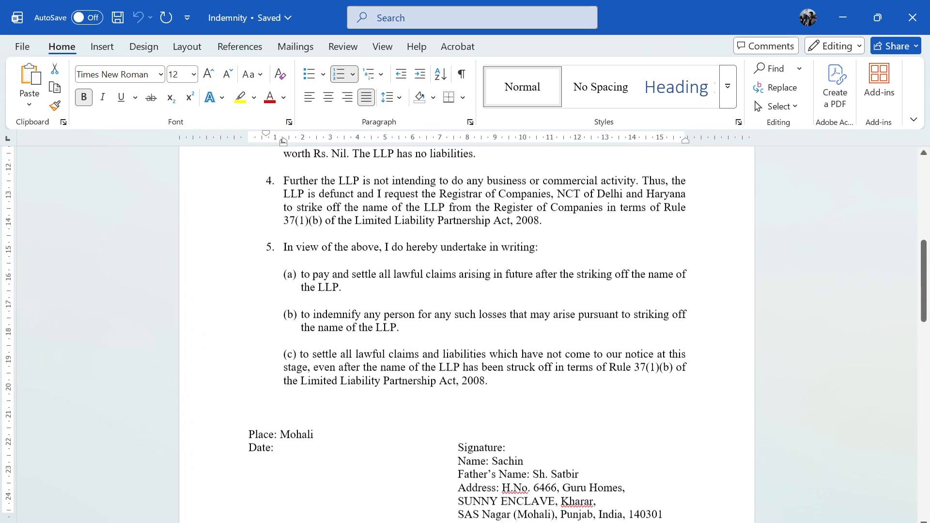
pyautogui.click(841, 18)
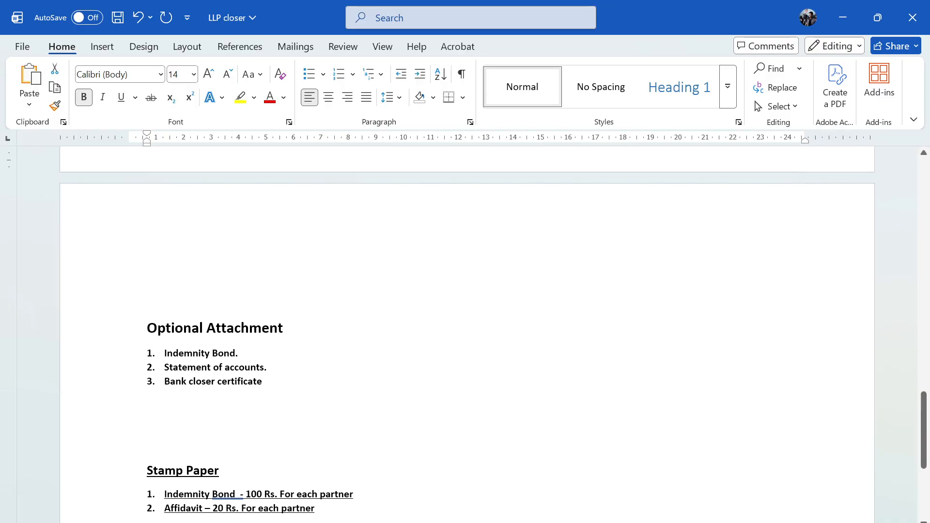
# - Highlight the Statement of accounts and Bank closer certificate attachments in LLP closer's optional list
pyautogui.moveTo(164, 368); pyautogui.dragTo(257, 369)
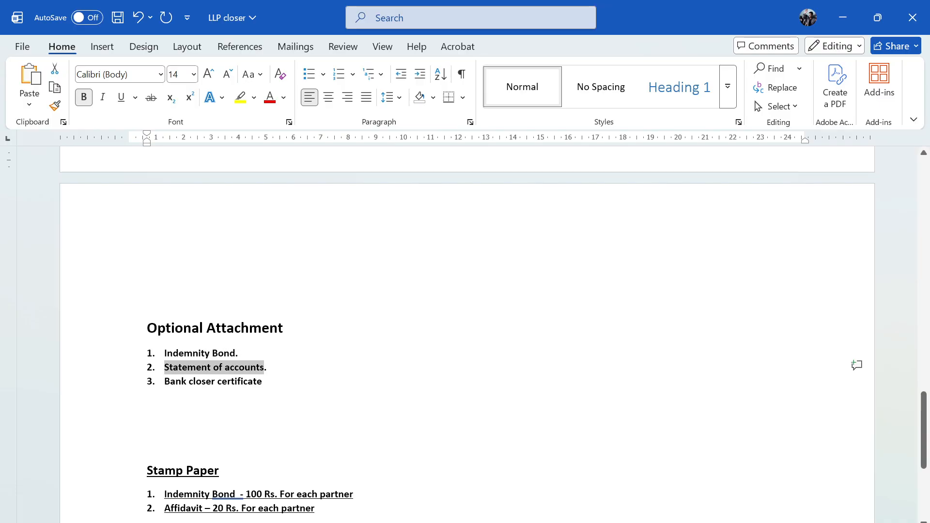
pyautogui.click(269, 369)
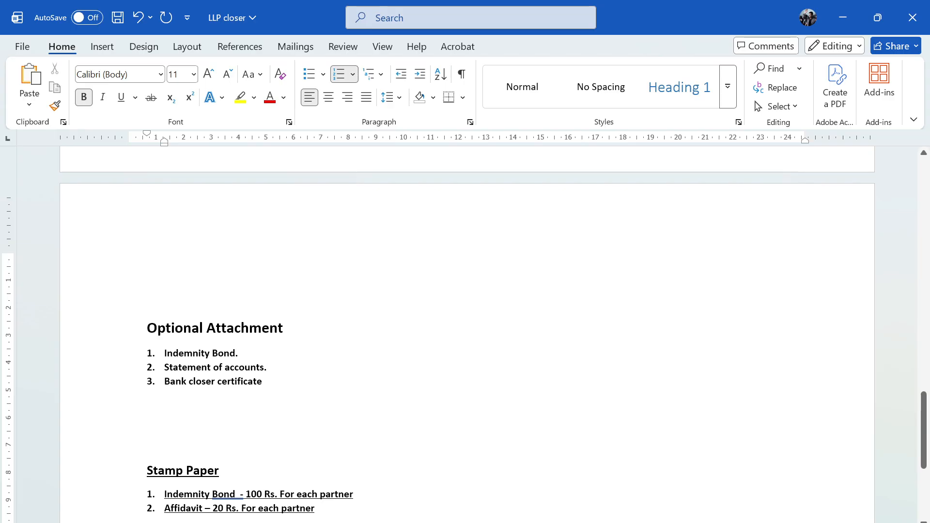
pyautogui.moveTo(164, 381); pyautogui.dragTo(269, 382)
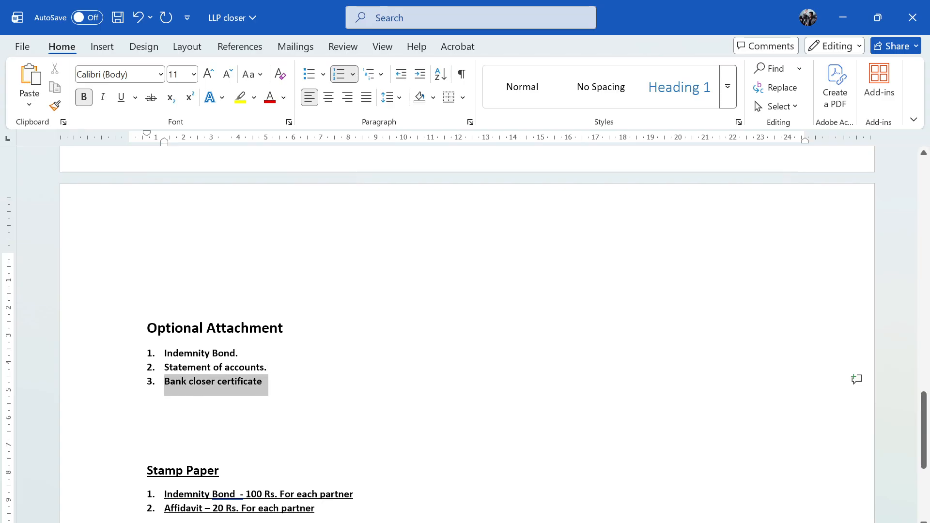
pyautogui.click(303, 392)
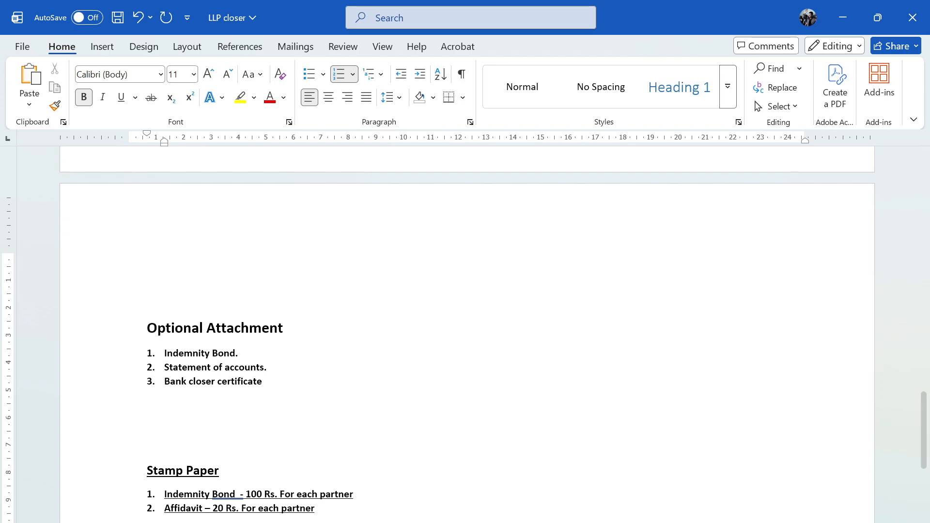
pyautogui.scroll(-2, 302, 388)
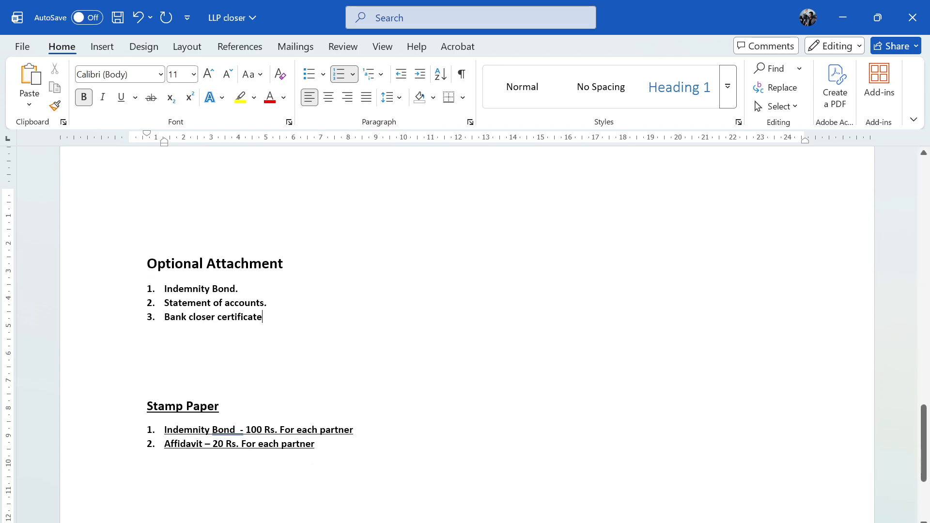
pyautogui.scroll(15, 465, 334)
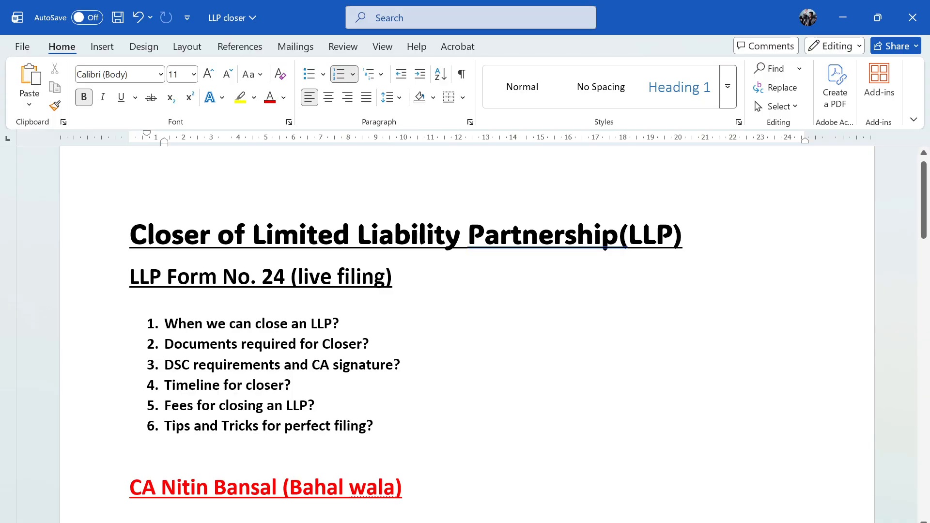
# - Switch to the OBS screen recorder window with Alt+Tab
pyautogui.hotkey('alt', 'Tab')
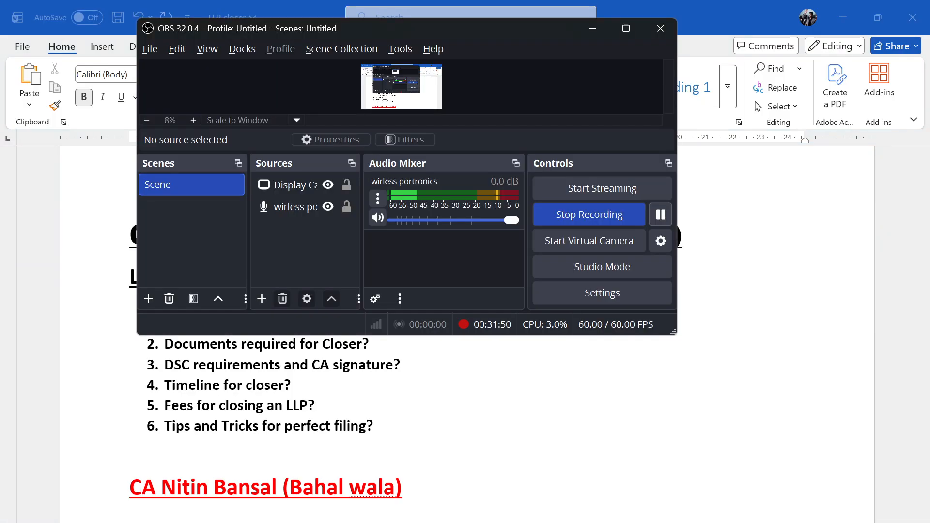